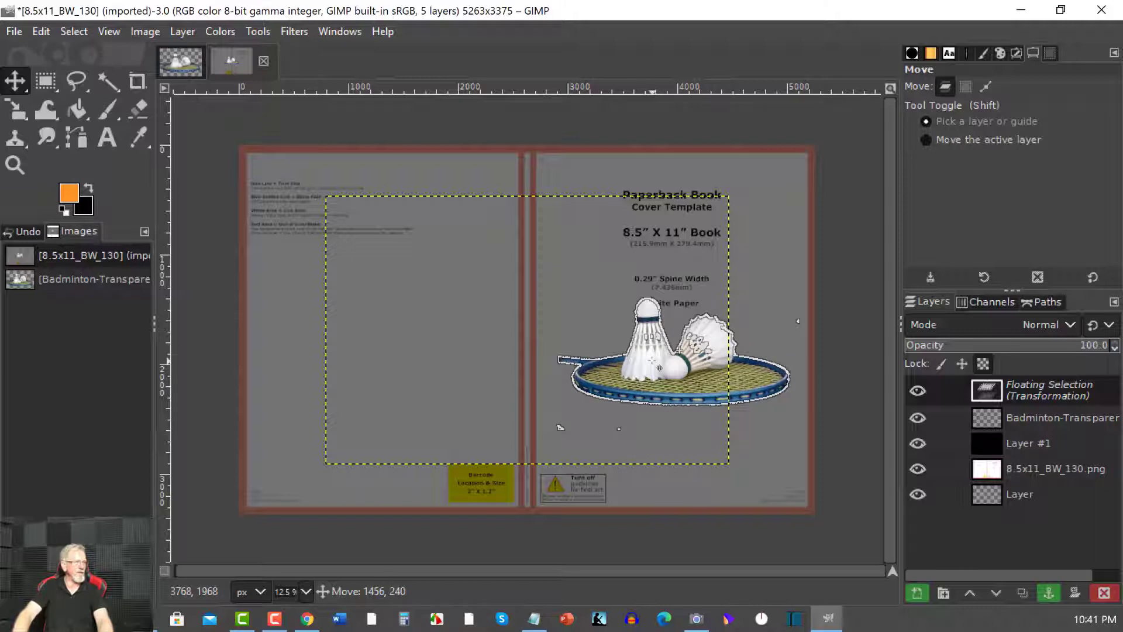
Step: Move the floating badminton racket image slightly down so it sits below the "White Paper" text on the front cover
left_click_drag(652, 361, 654, 376)
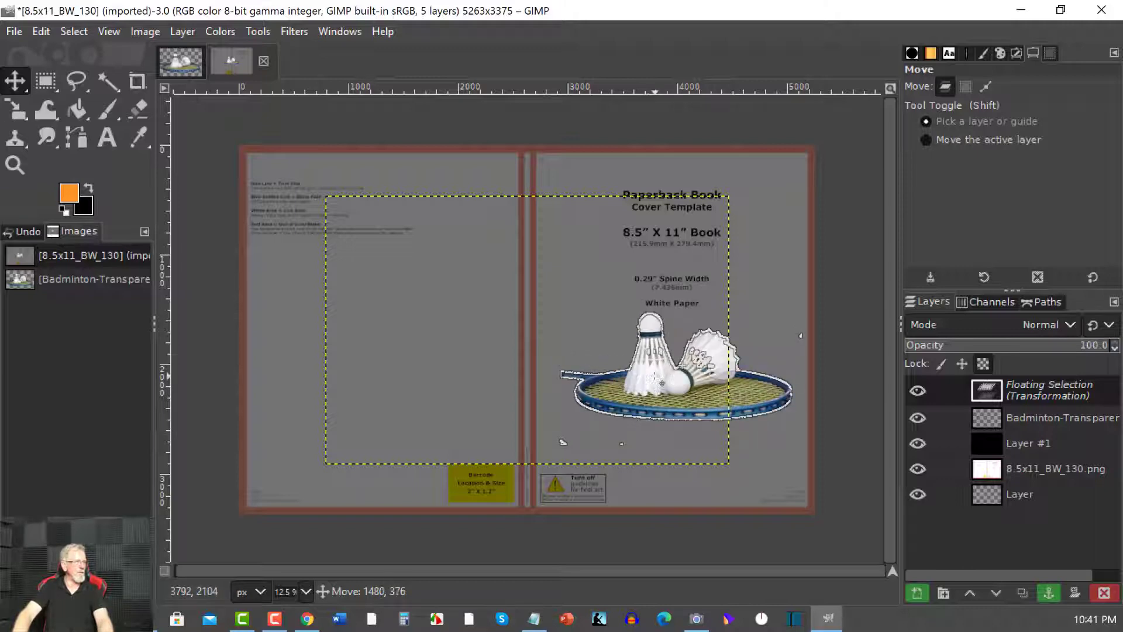
left_click(654, 375)
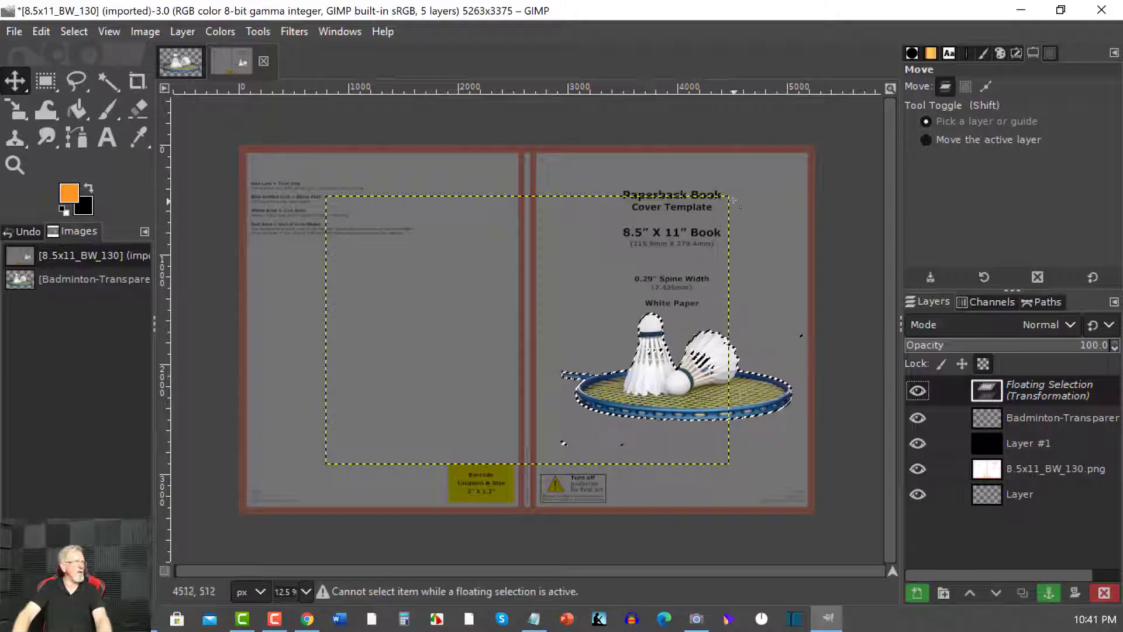
Step: Add the title text "Badminton Notebook" in a text box spanning the front cover above the racket image
left_click(105, 135)
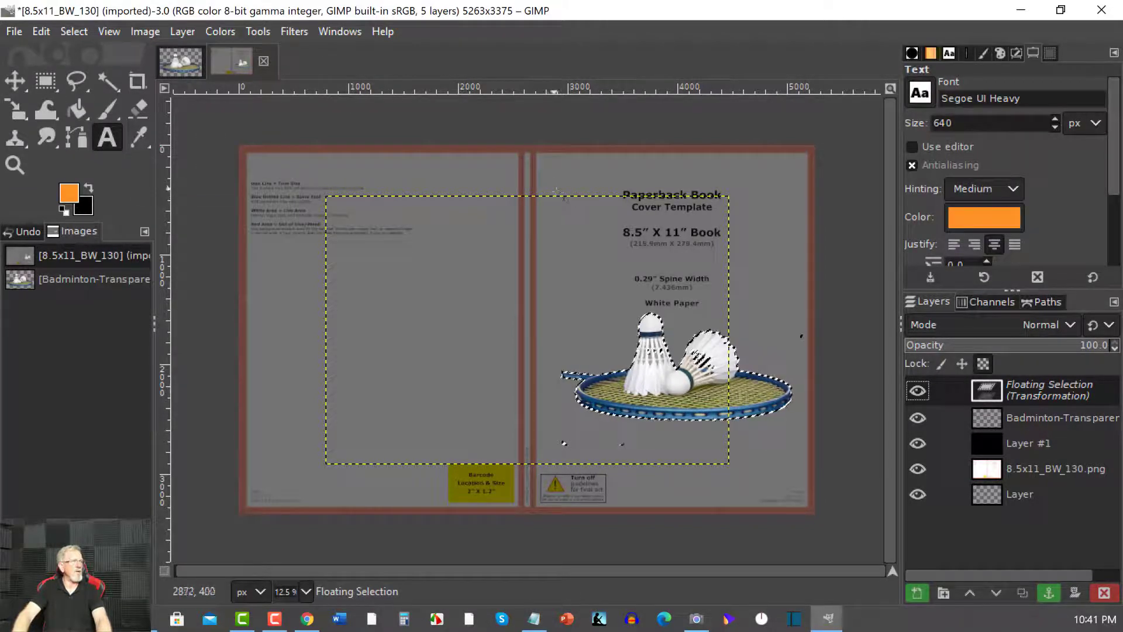
left_click_drag(557, 192, 795, 284)
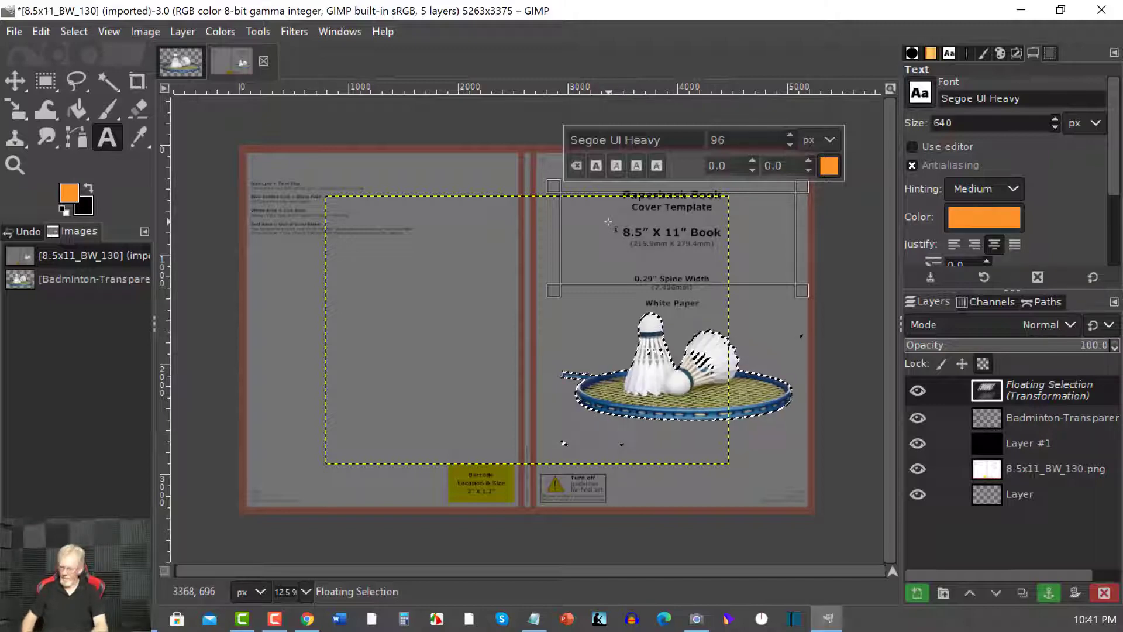
type("B")
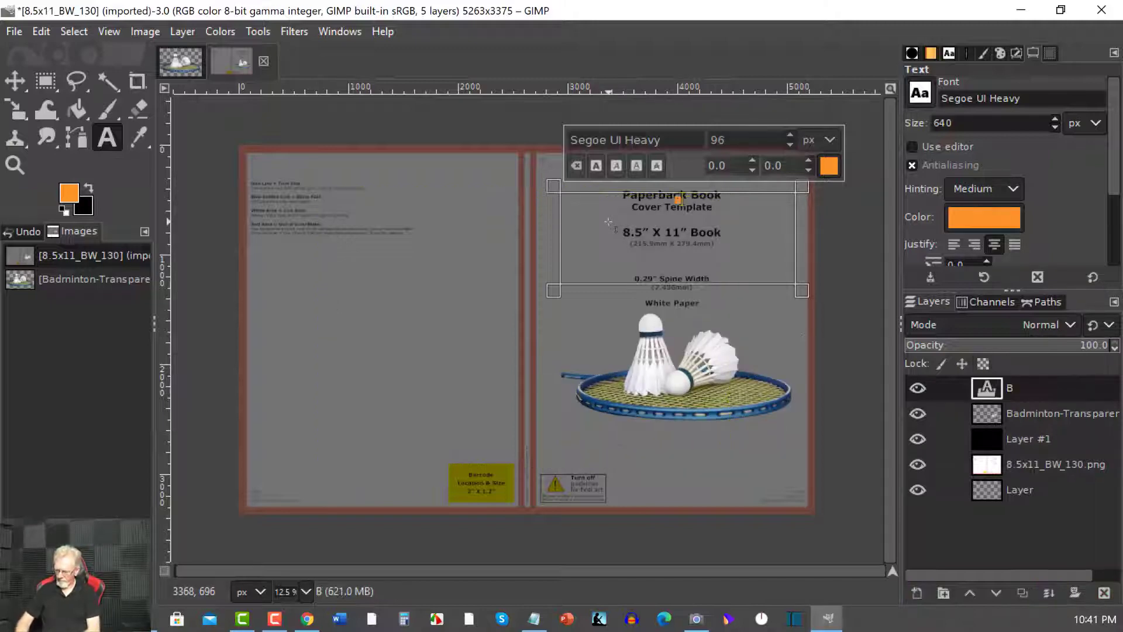
type("ad")
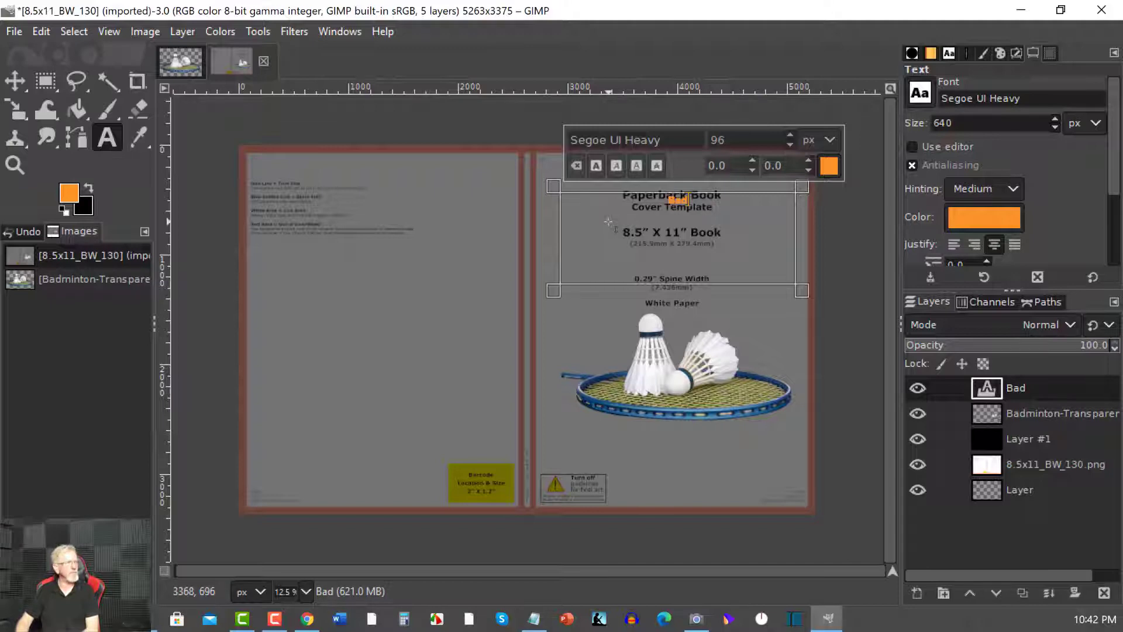
type("mn5t")
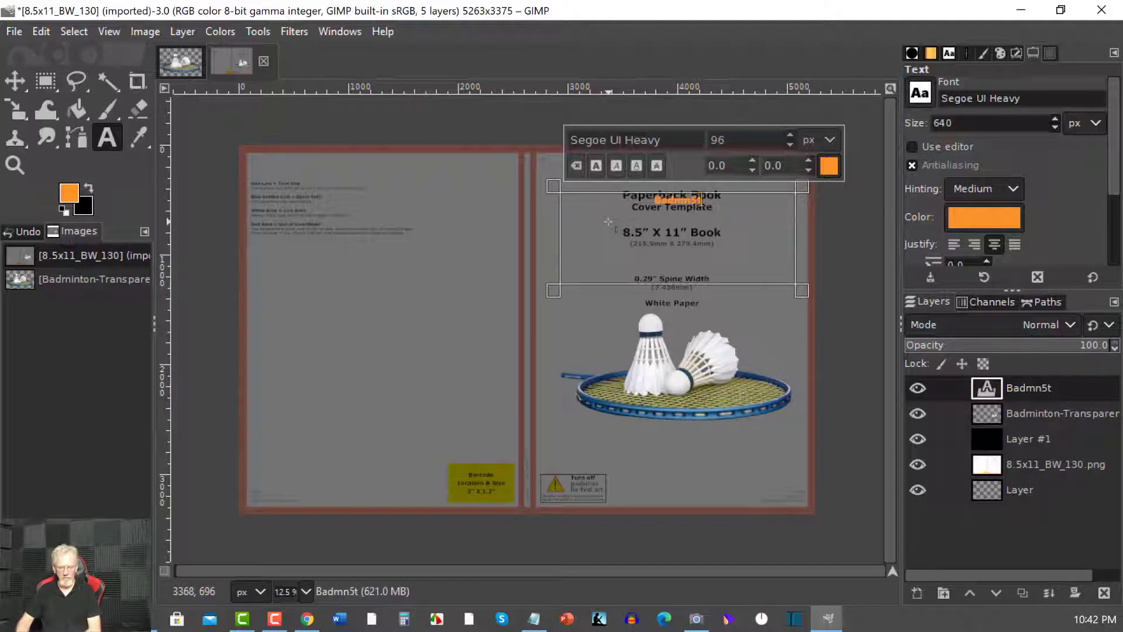
key("BackSpace")
key("BackSpace")
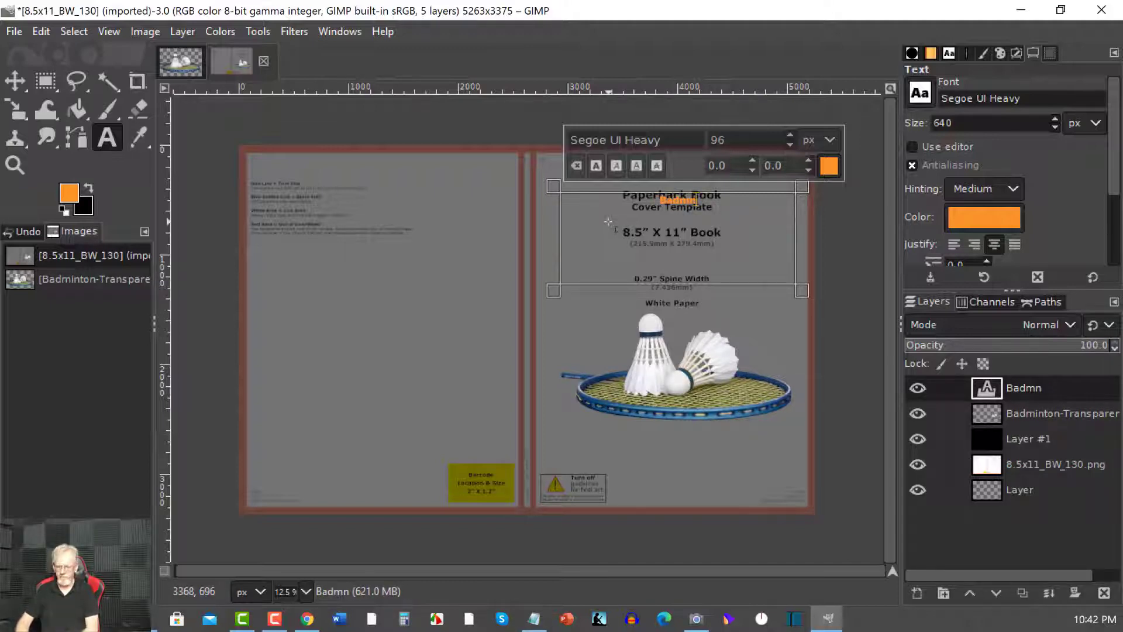
key("BackSpace")
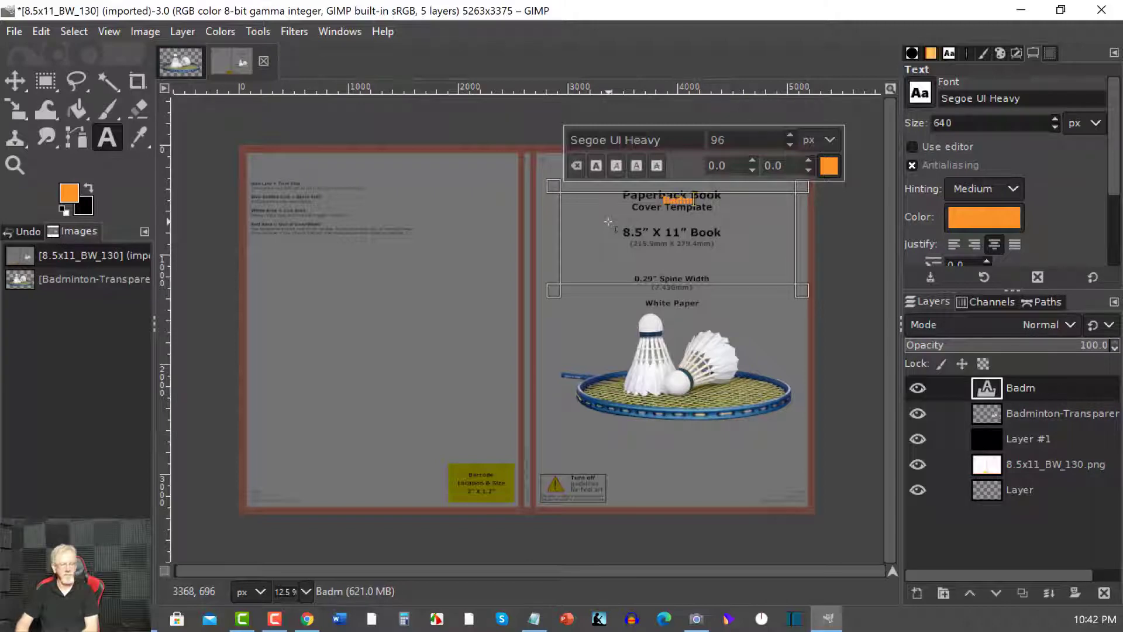
type("inton")
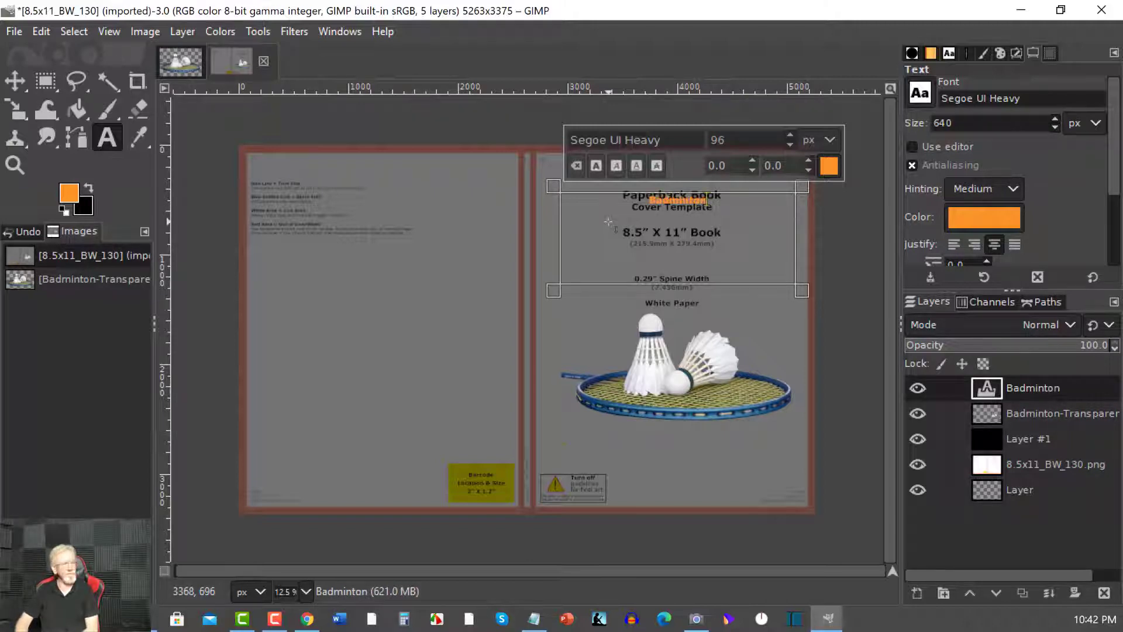
type(" Not")
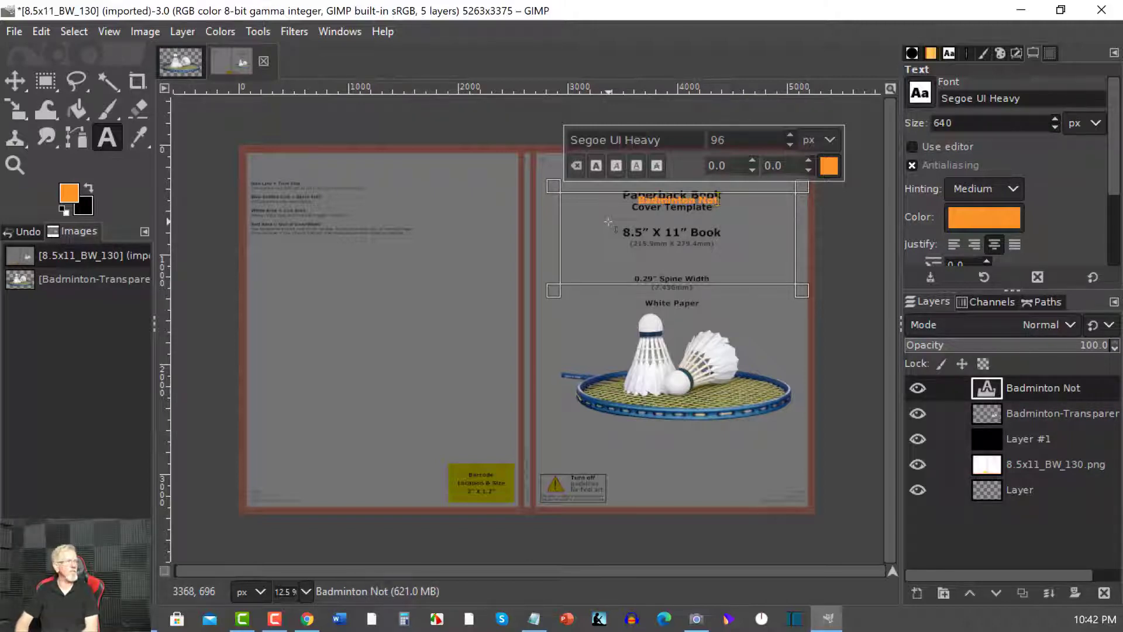
type("ebook")
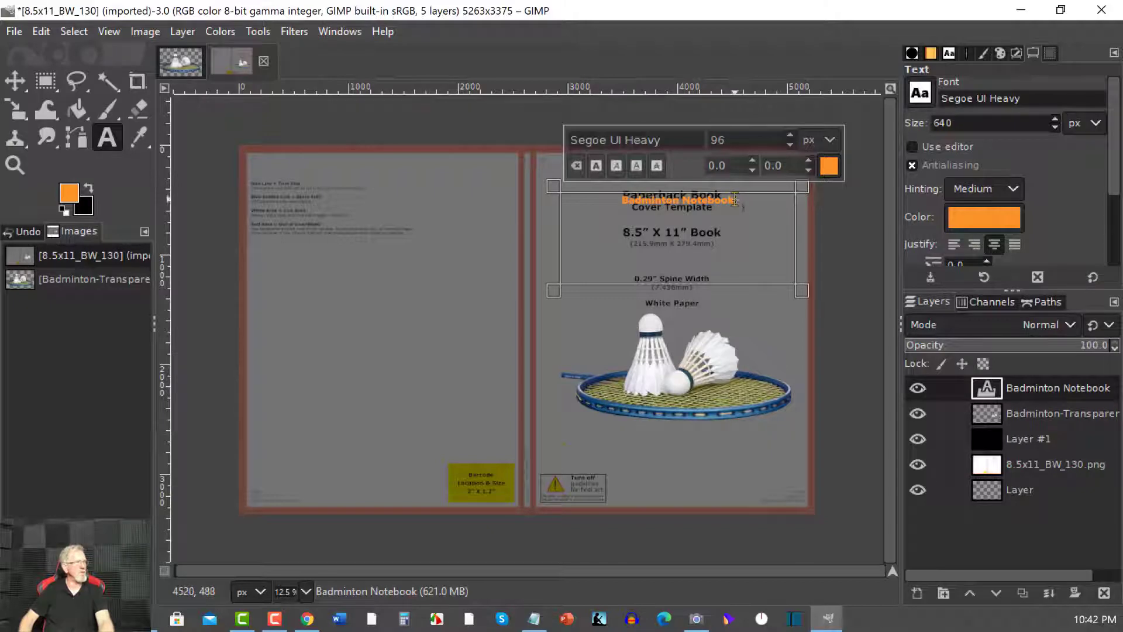
Step: Enlarge the whole "Badminton Notebook" title to a size of 317 px
left_click_drag(735, 199, 600, 181)
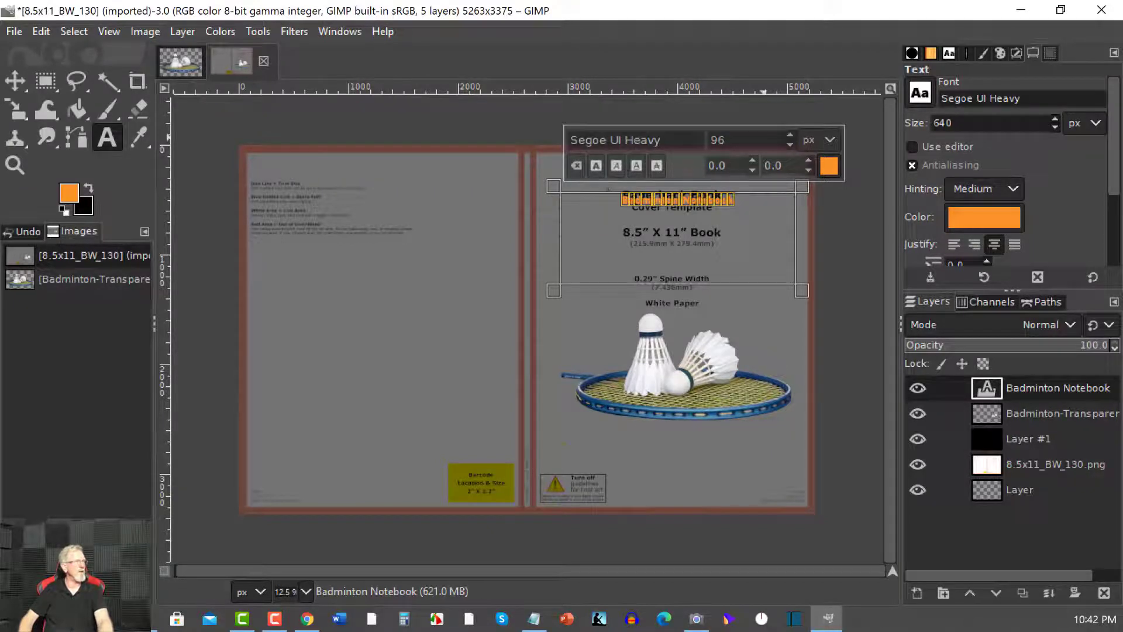
left_click(790, 136)
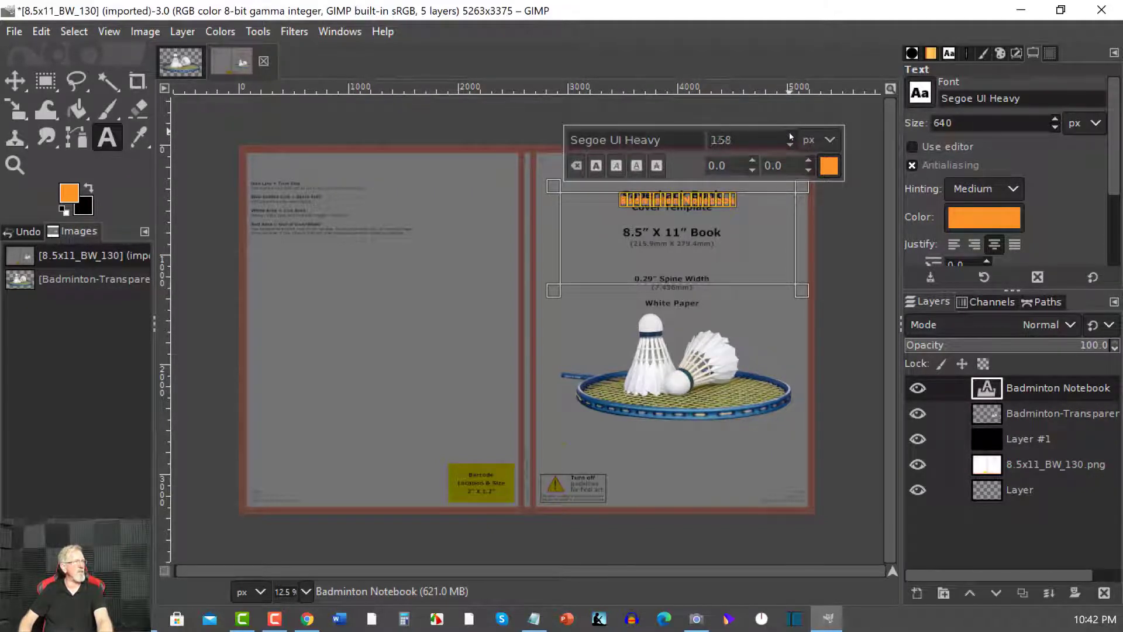
left_click_drag(789, 136, 790, 137)
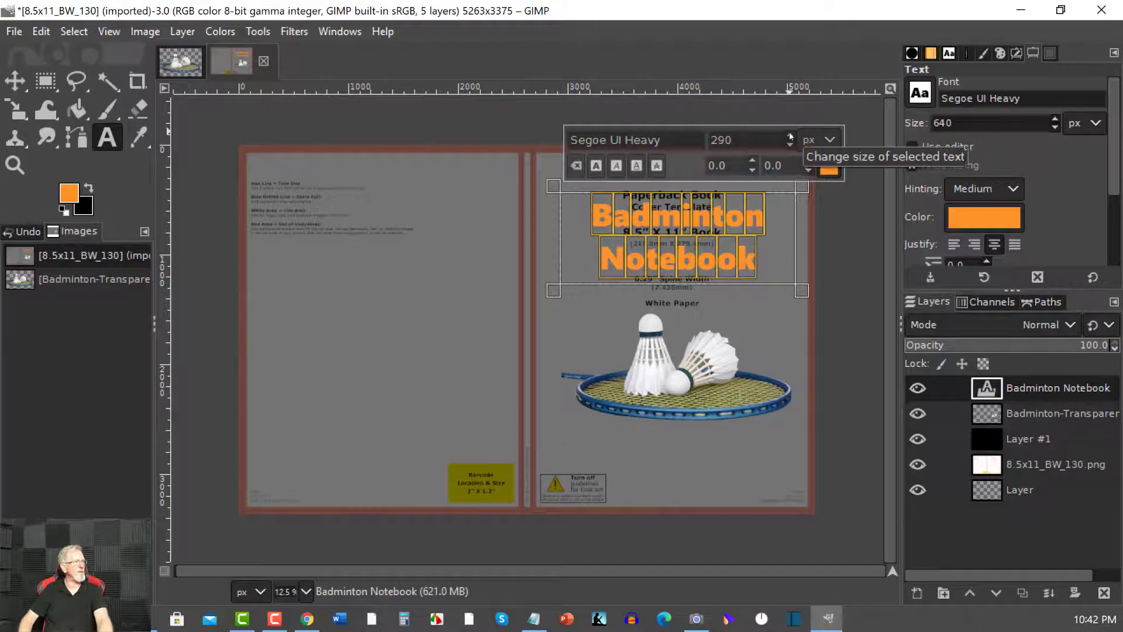
left_click(789, 136)
left_click(790, 136)
left_click(790, 137)
left_click(790, 136)
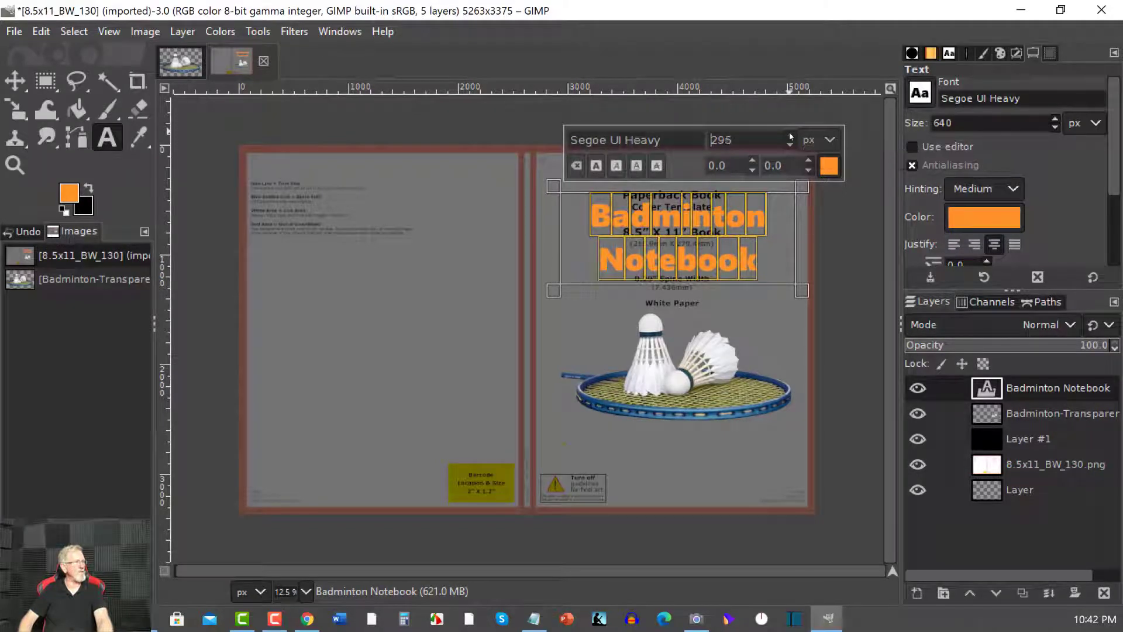
left_click_drag(790, 137, 790, 136)
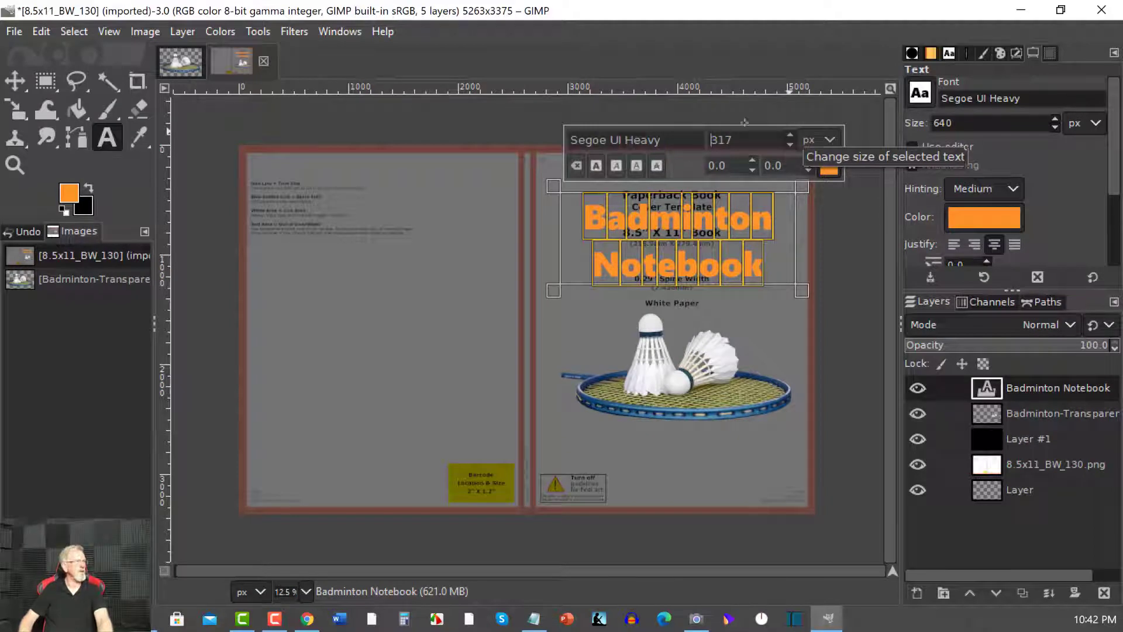
Step: Change the font of the "Badminton Notebook" title to Open Sans and leave the text editing
left_click_drag(660, 140, 540, 144)
type("B")
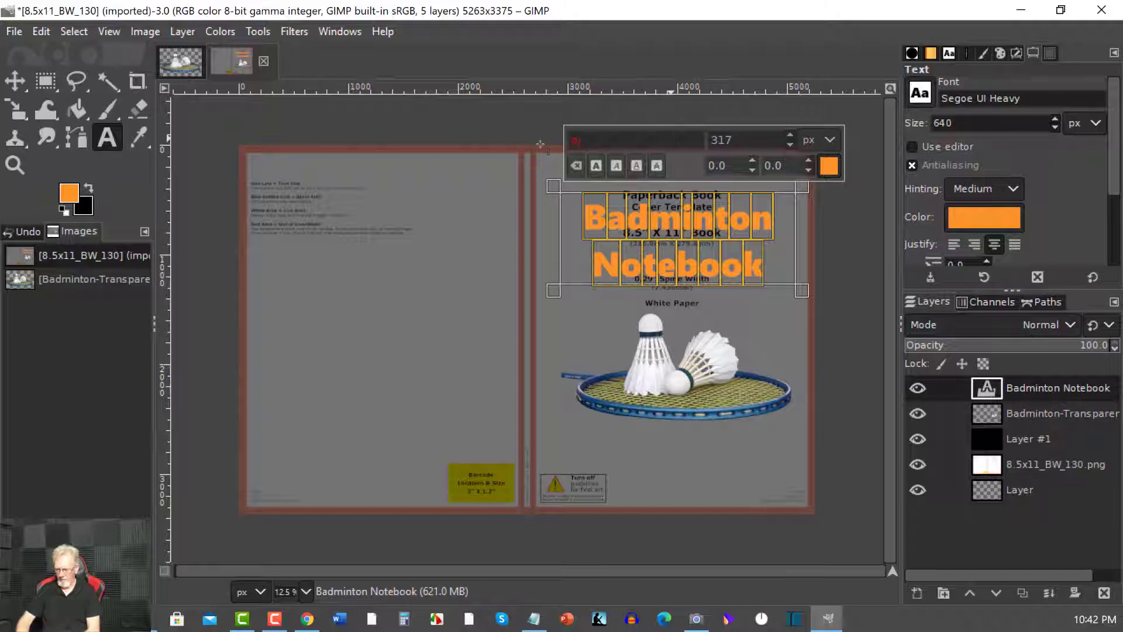
type("pen")
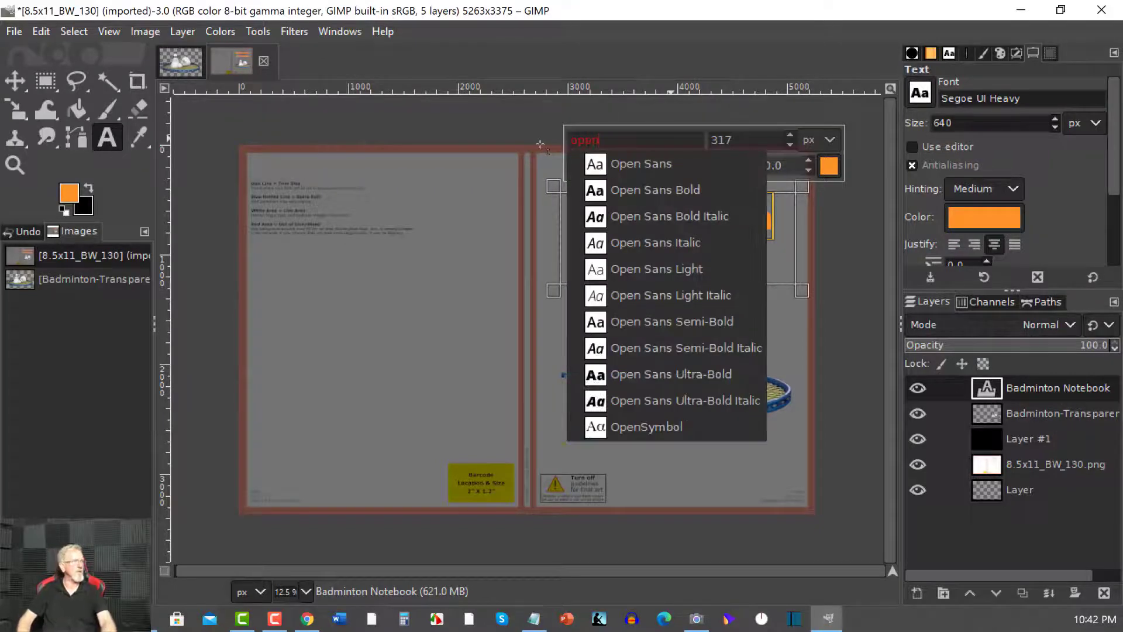
left_click(640, 168)
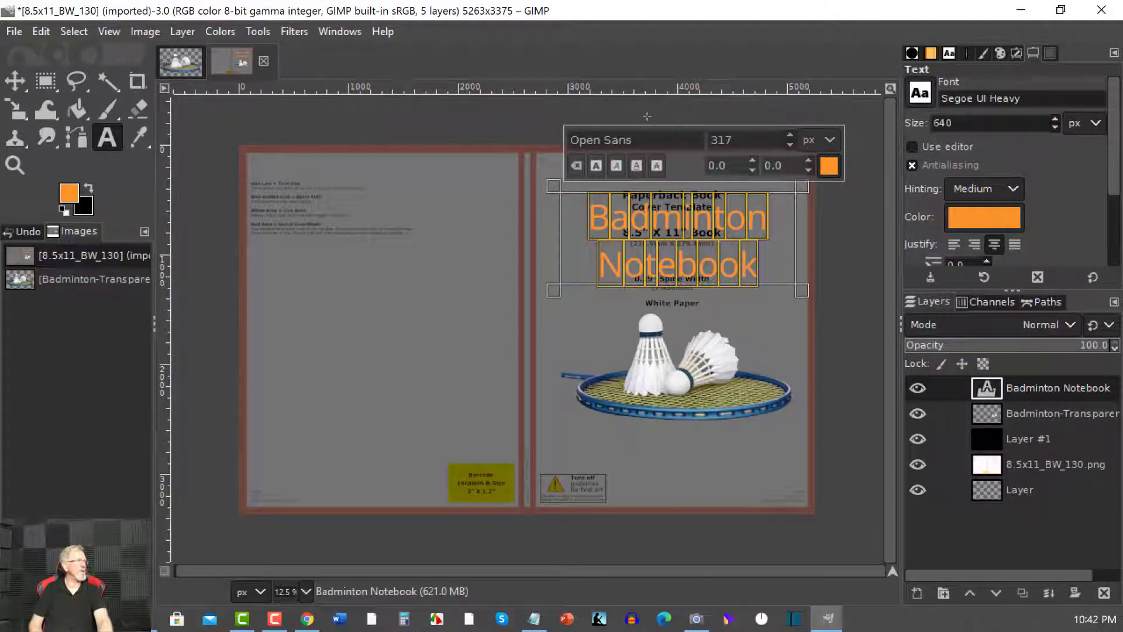
mouse_move(479, 108)
left_mouse_down()
mouse_move(467, 97)
mouse_move(492, 121)
left_mouse_up()
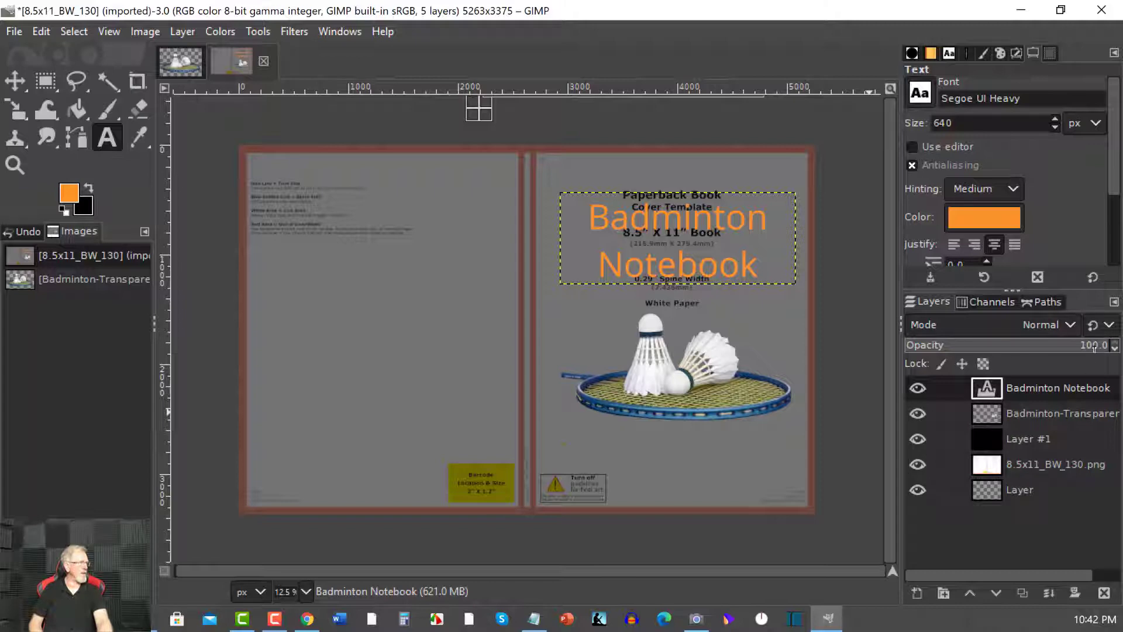
Step: Preview the cover with Layer #1 at 100 opacity, and lower the layer's opacity to 86.3 to reveal the template
left_click(983, 439)
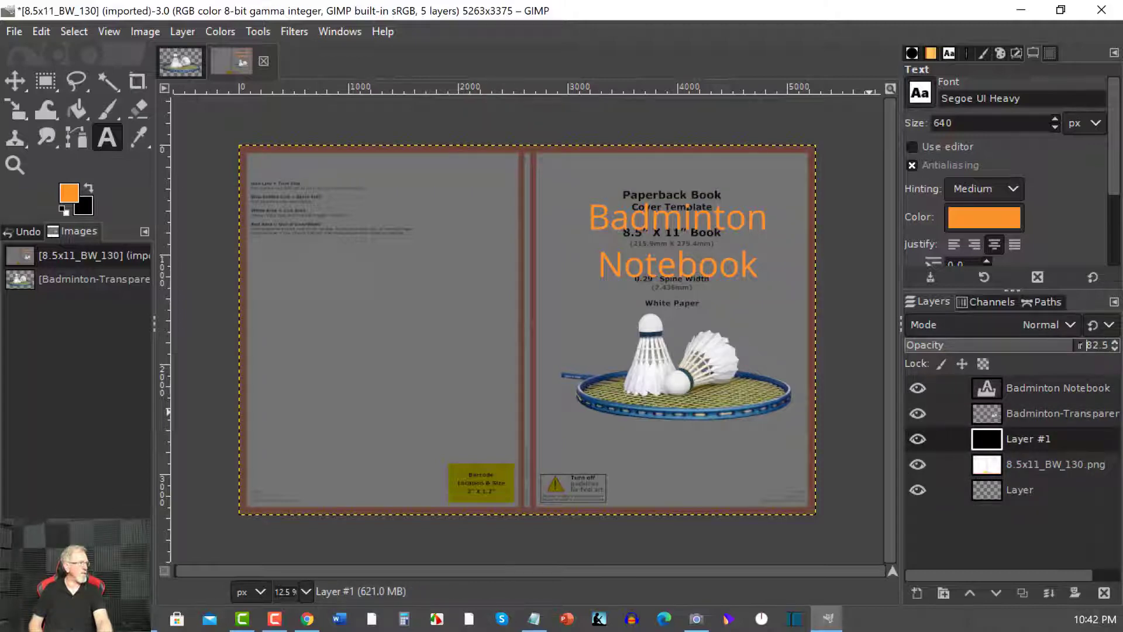
left_click_drag(1108, 349, 1115, 345)
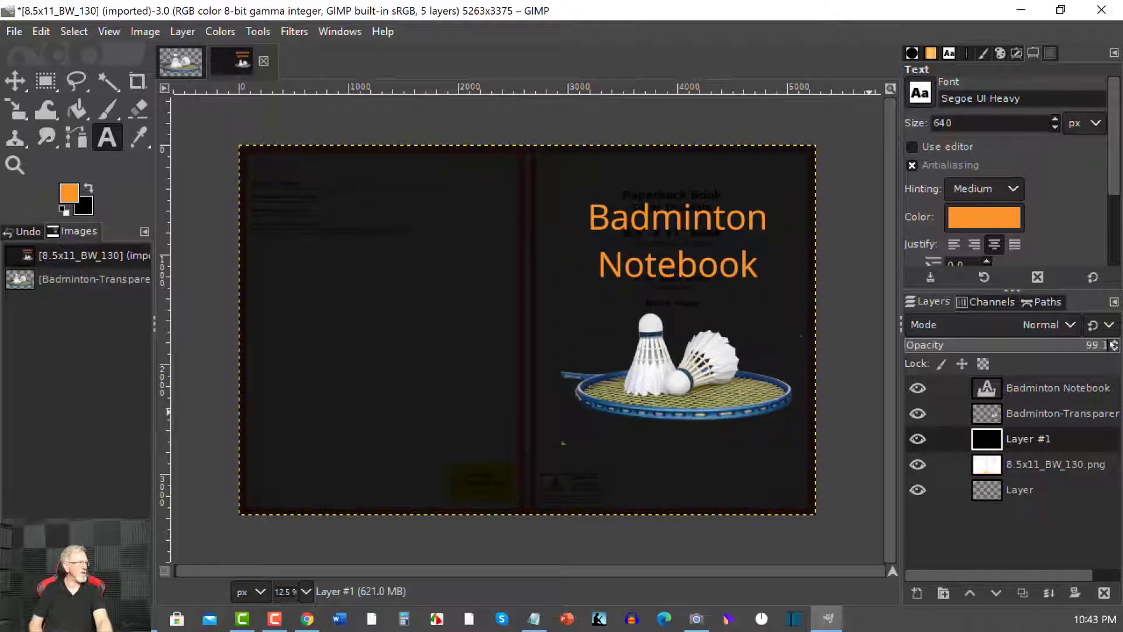
left_click(1113, 344)
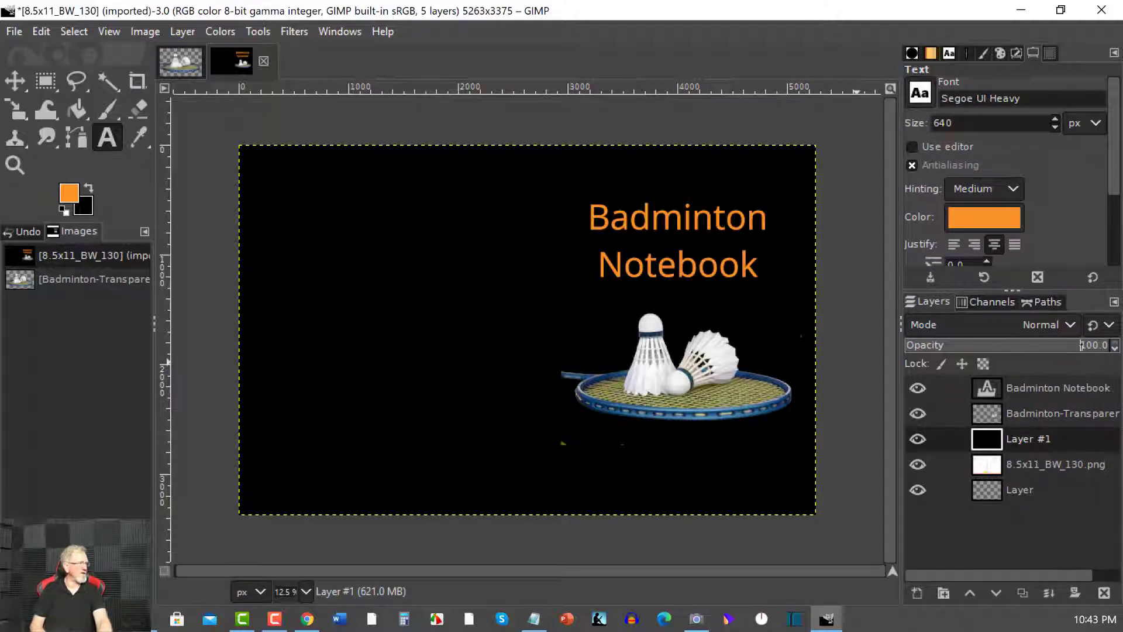
left_click_drag(1081, 345, 998, 344)
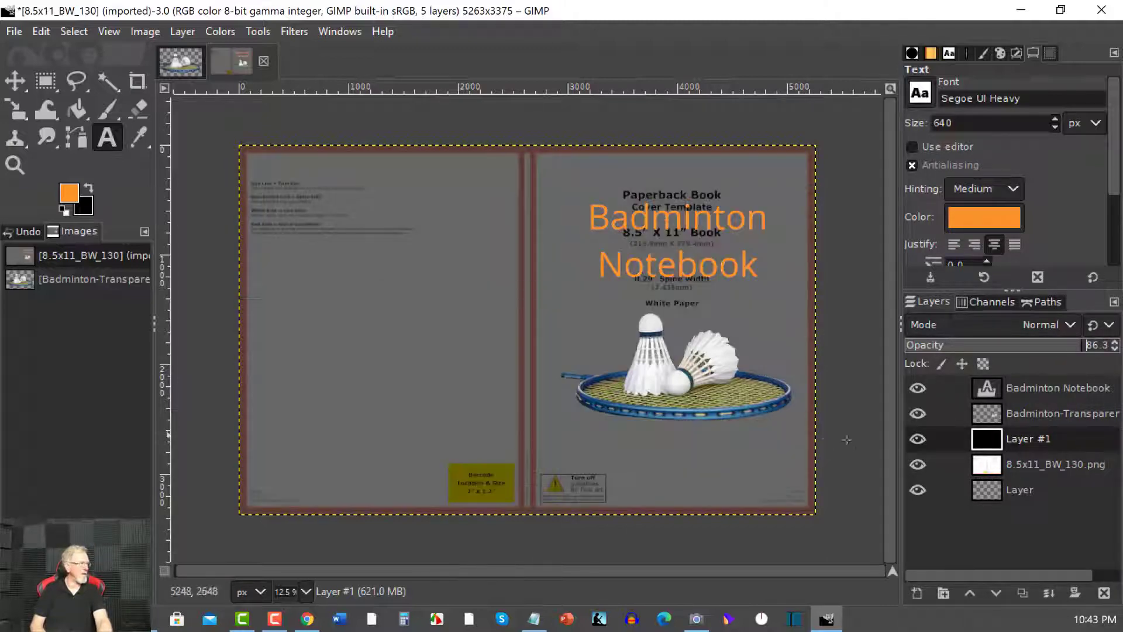
Step: On the Badminton-Transparent layer, fuzzy-select the transparent area around the racket and shuttlecocks and activate the Eraser
left_click(965, 417)
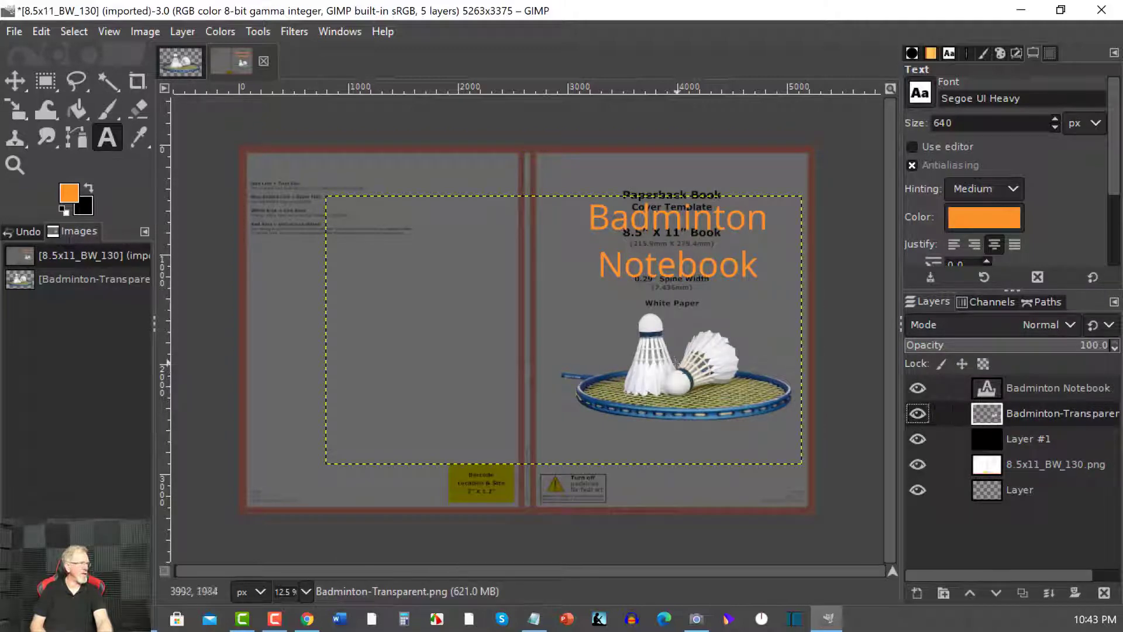
left_click(690, 350)
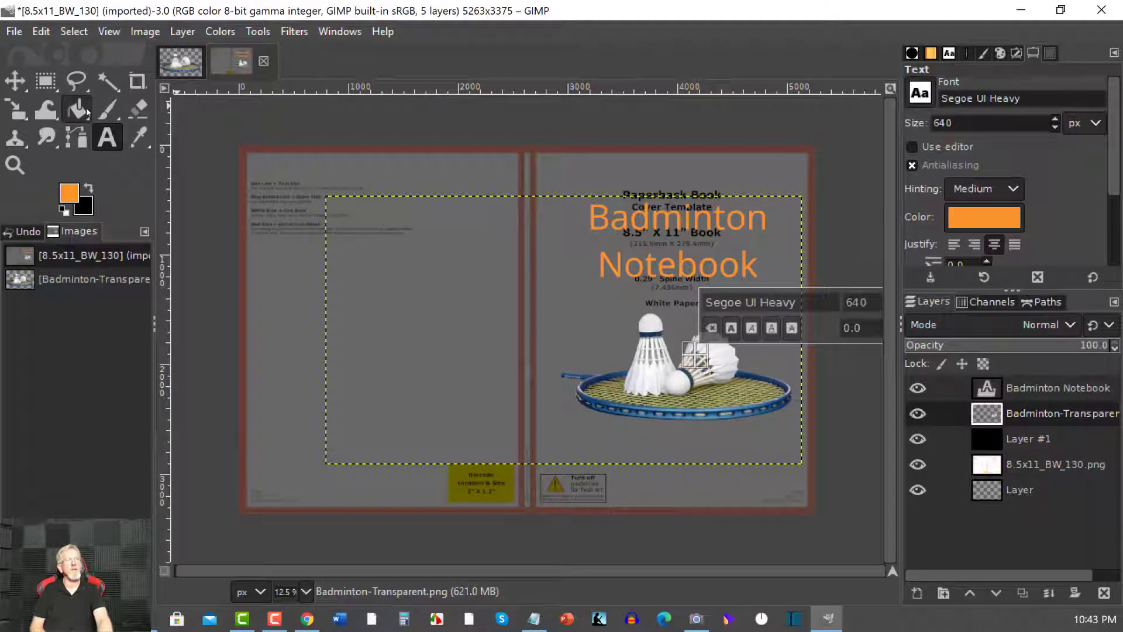
left_click(107, 82)
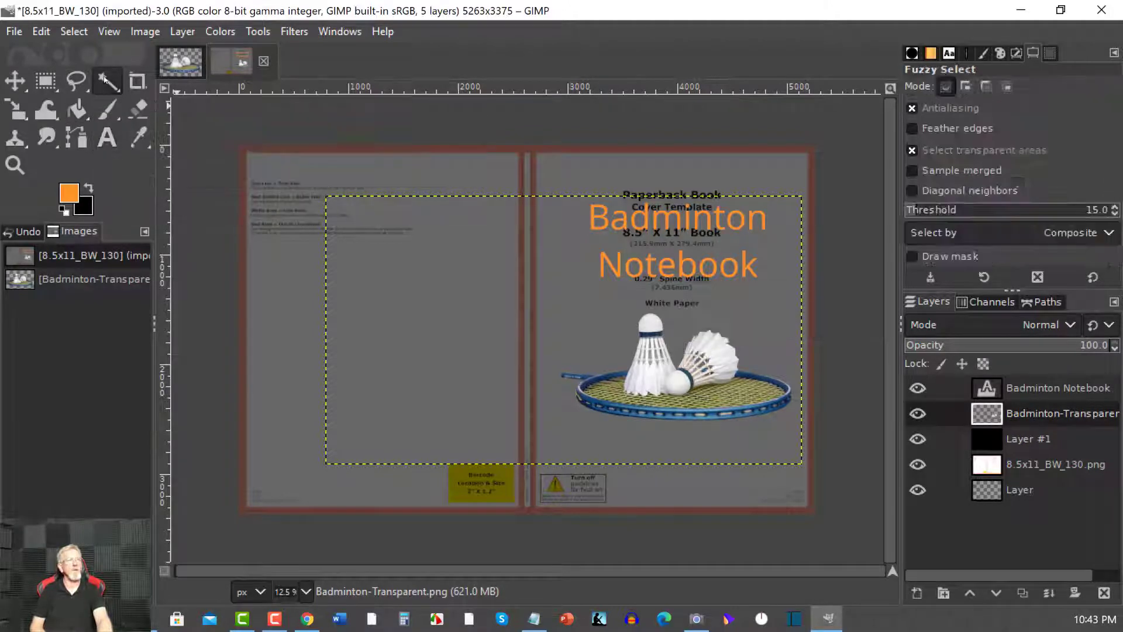
left_click(671, 370)
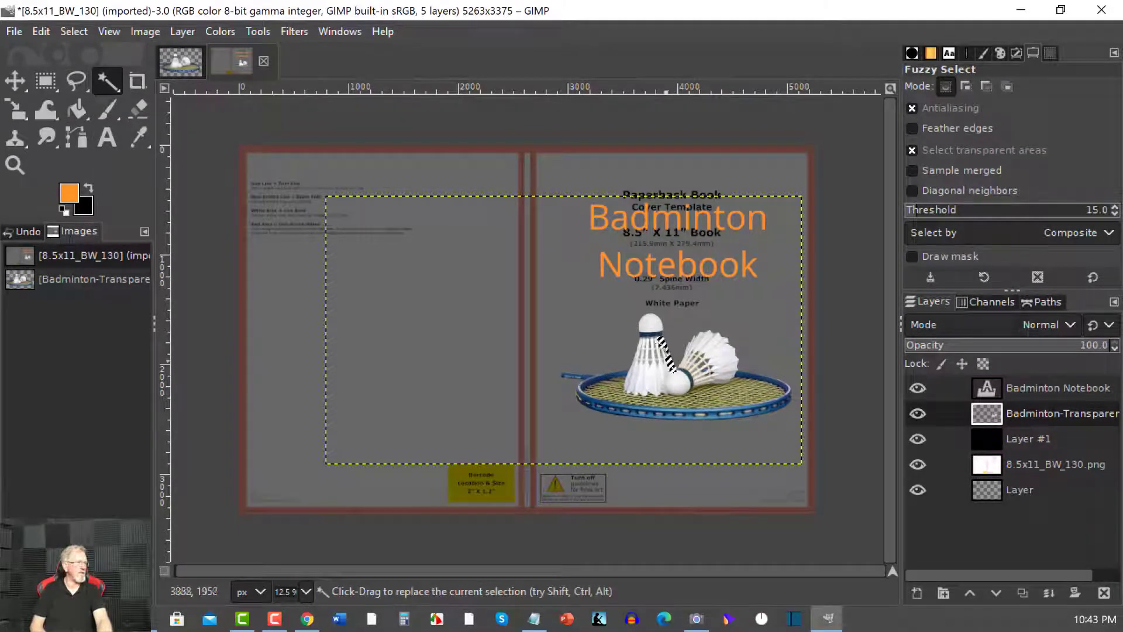
left_click(612, 318)
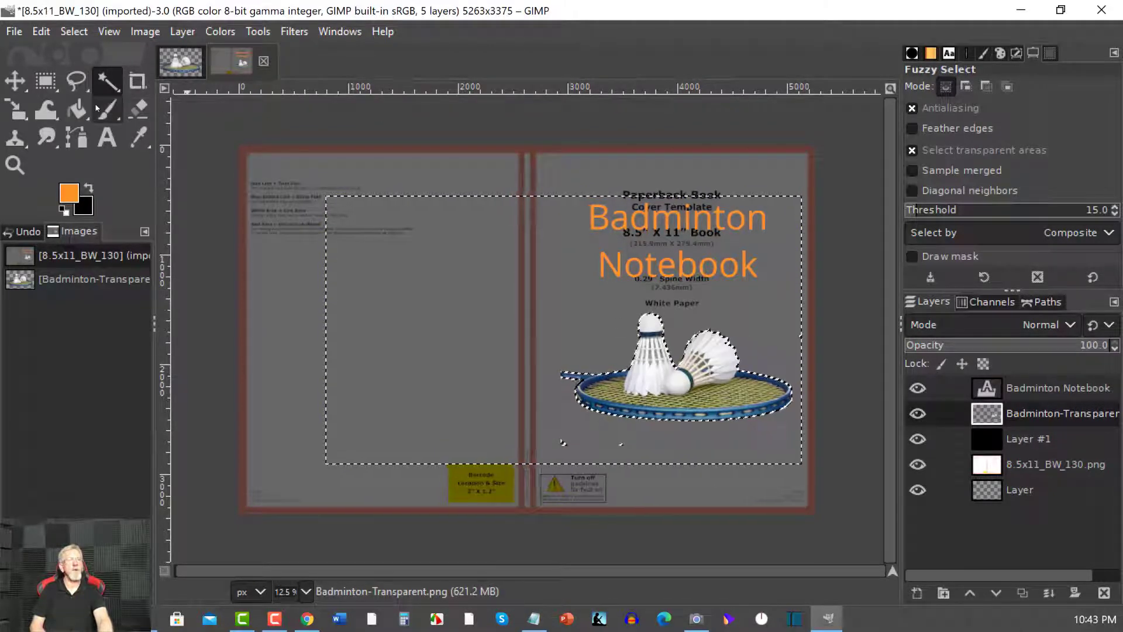
left_click(139, 110)
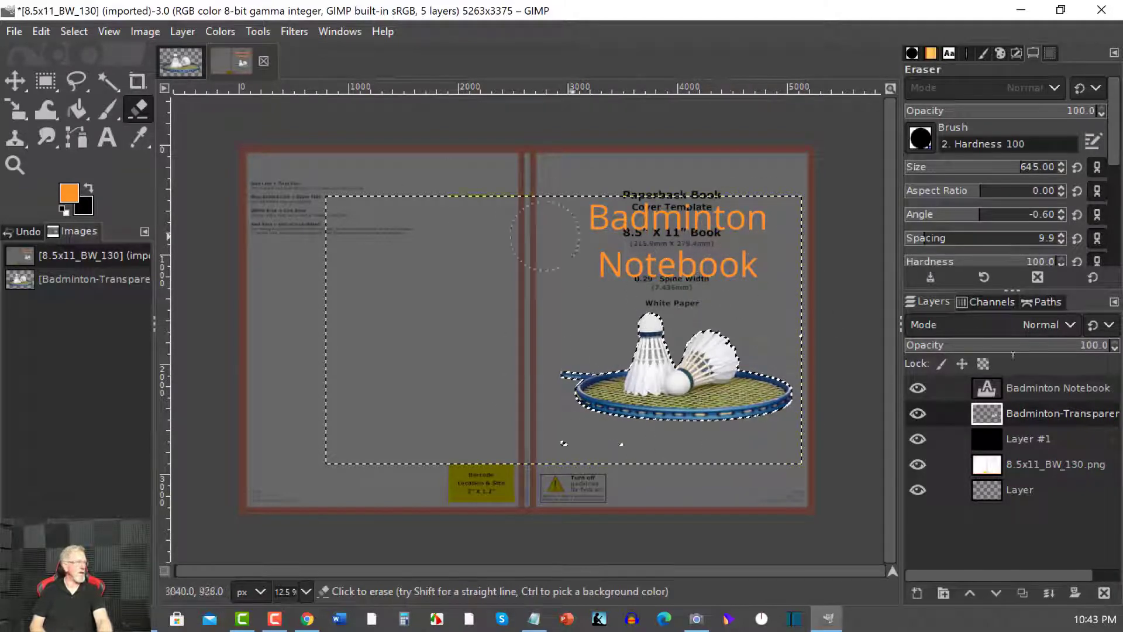
Step: Preview the cover again with Layer #1 at 100 opacity, and reduce the layer's opacity to 91.0
left_click(963, 444)
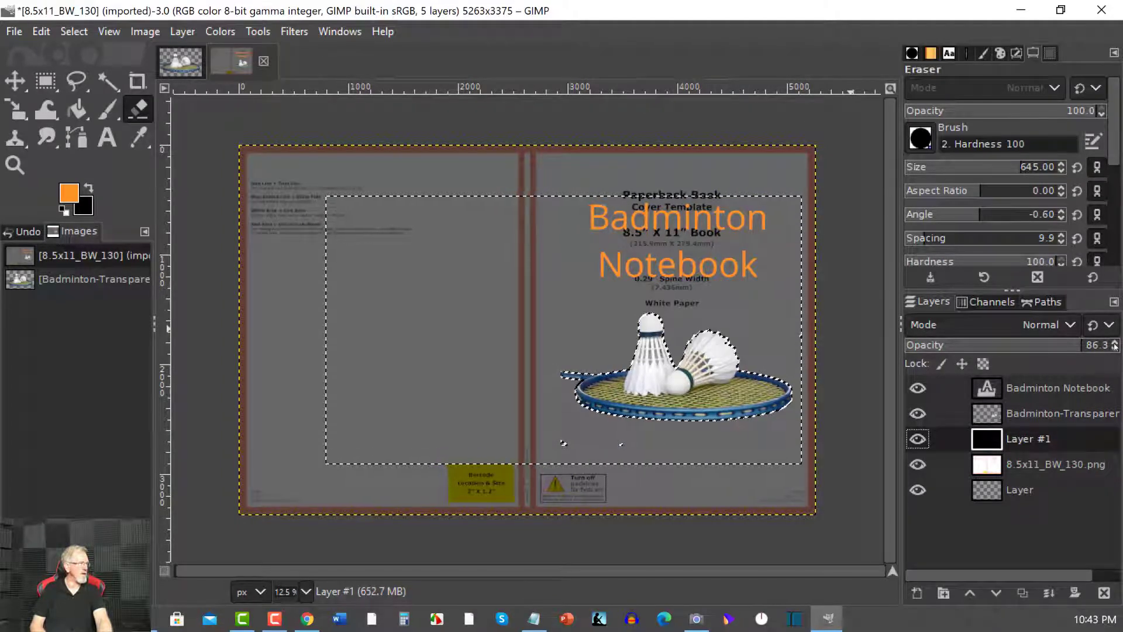
left_click_drag(1109, 349, 1115, 347)
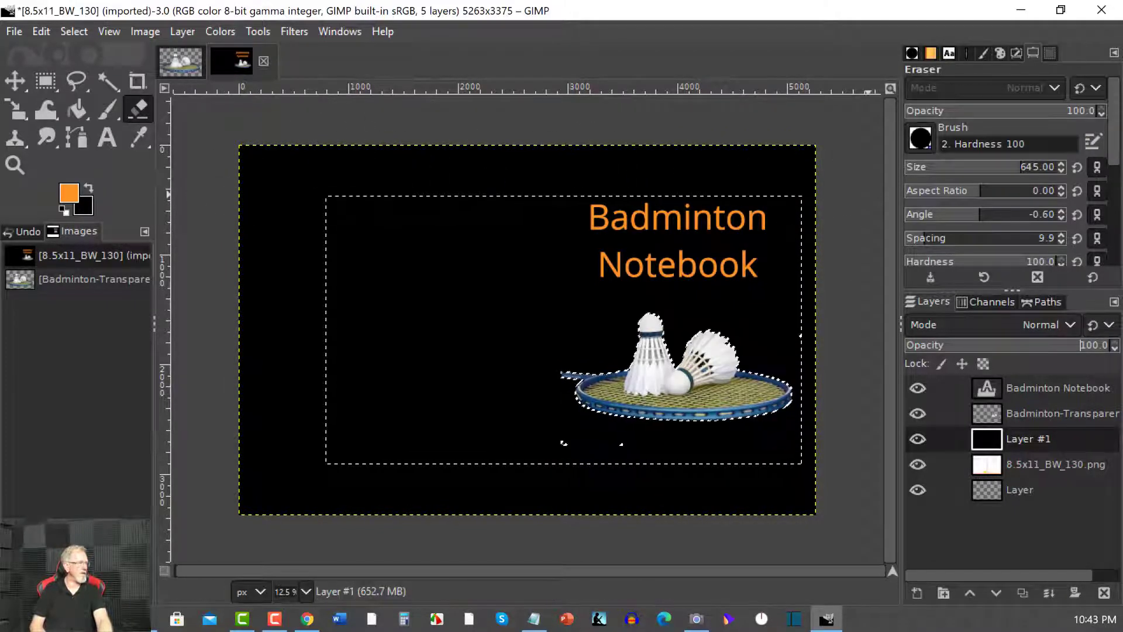
left_click(1091, 345)
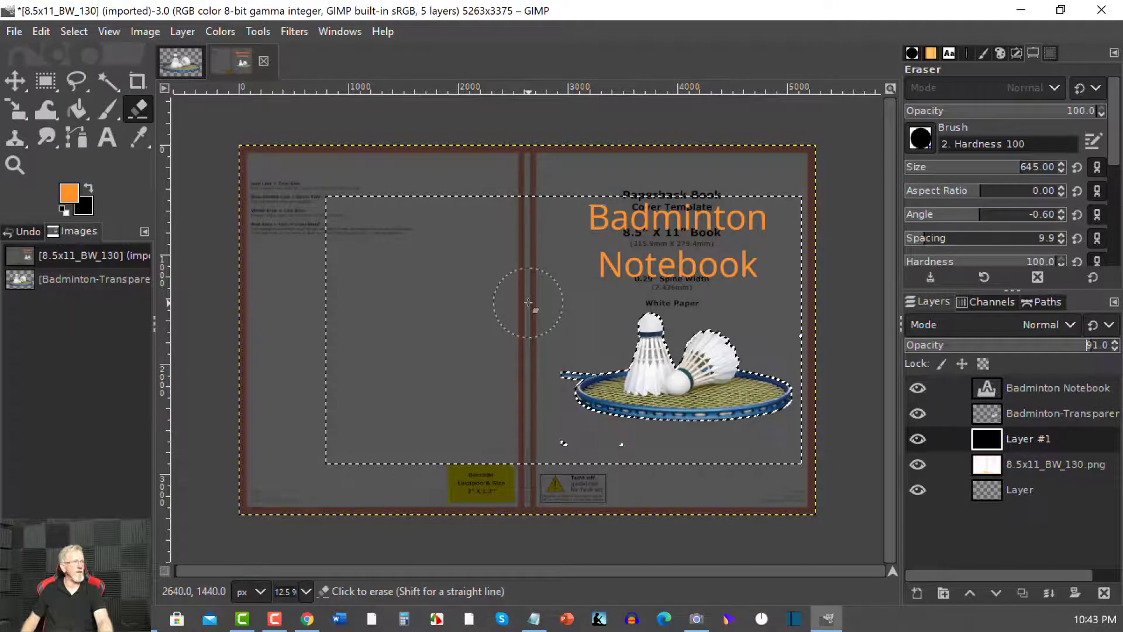
Step: On the Badminton-Transparent layer, replace the selection with the stray speck below the racket handle and erase it
scroll(528, 302, "up", 2)
scroll(529, 303, "up", 1)
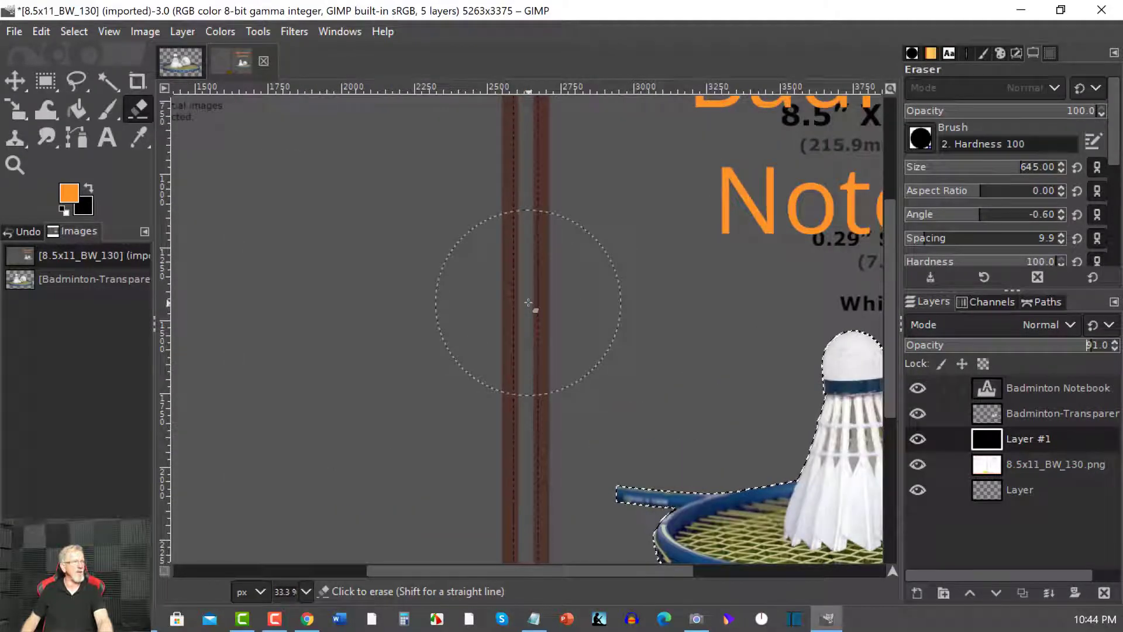
scroll(529, 302, "up", 1)
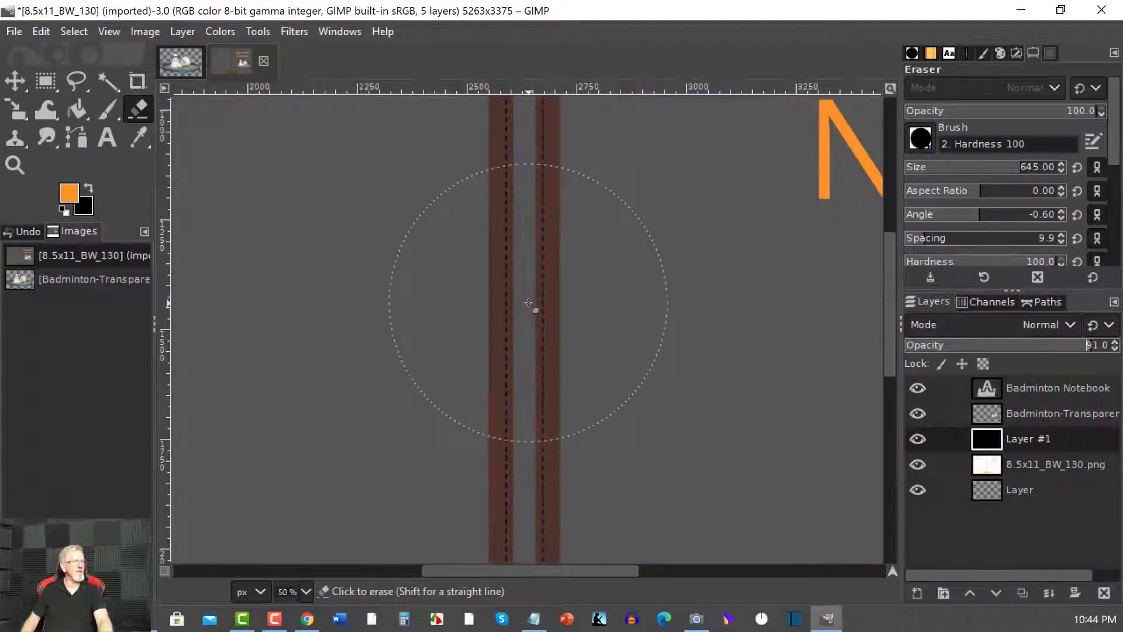
scroll(528, 302, "down", 1)
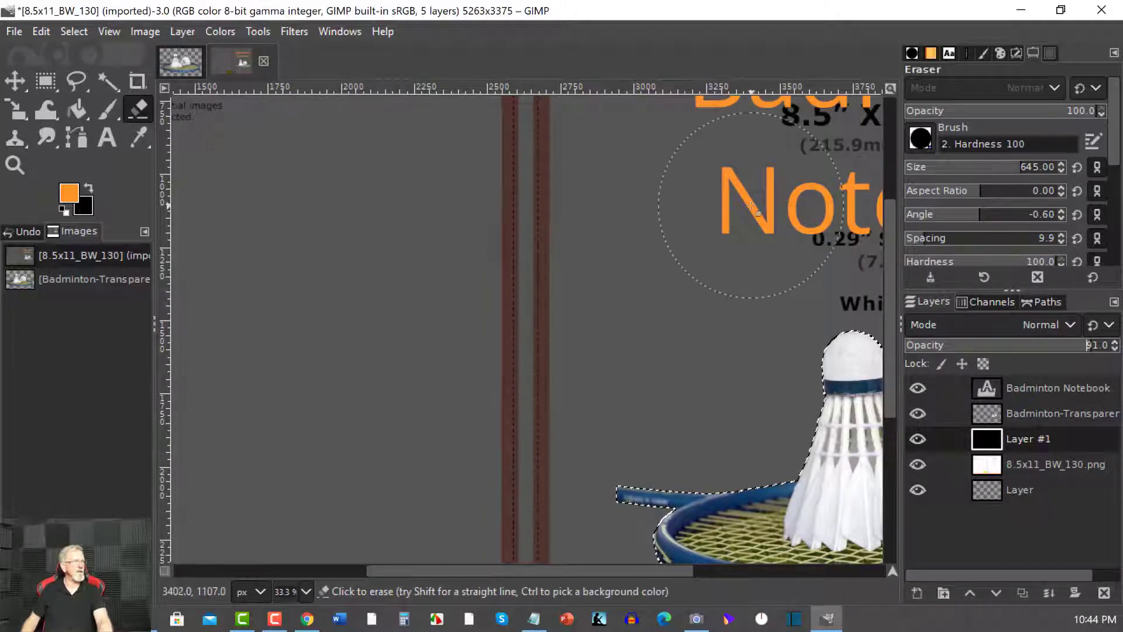
scroll(890, 289, "up", 5)
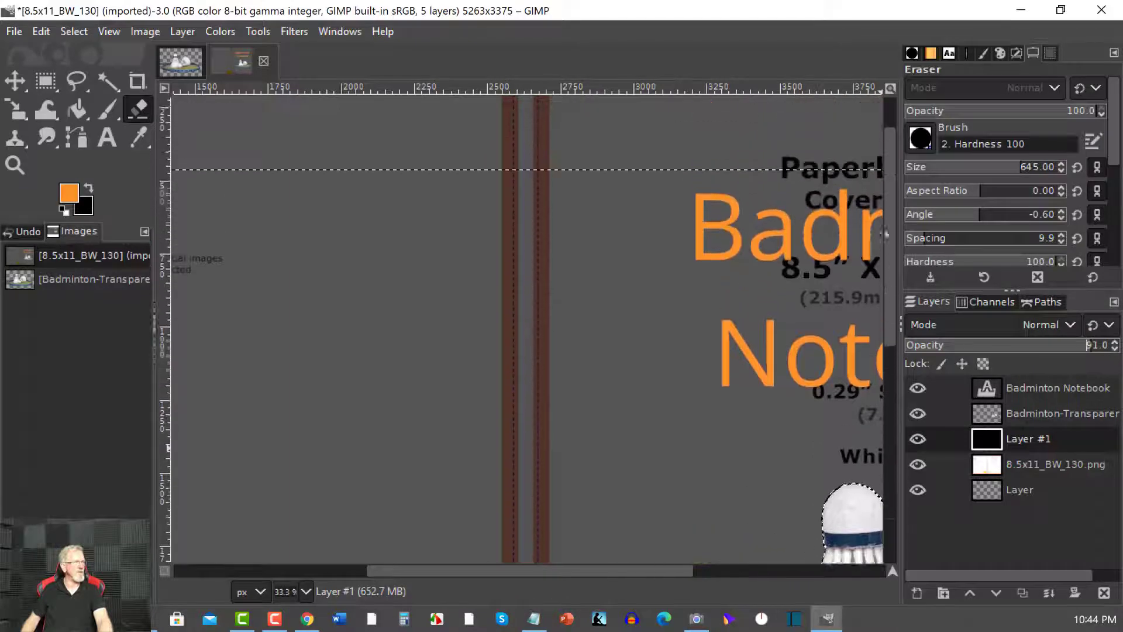
left_click_drag(638, 577, 769, 571)
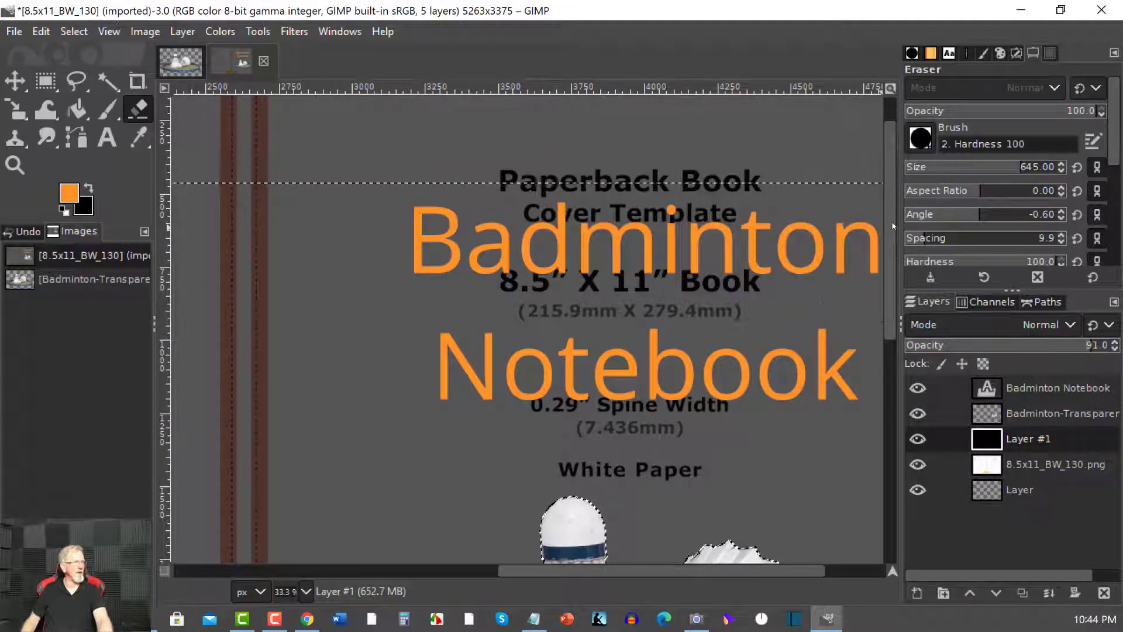
scroll(888, 229, "down", 5)
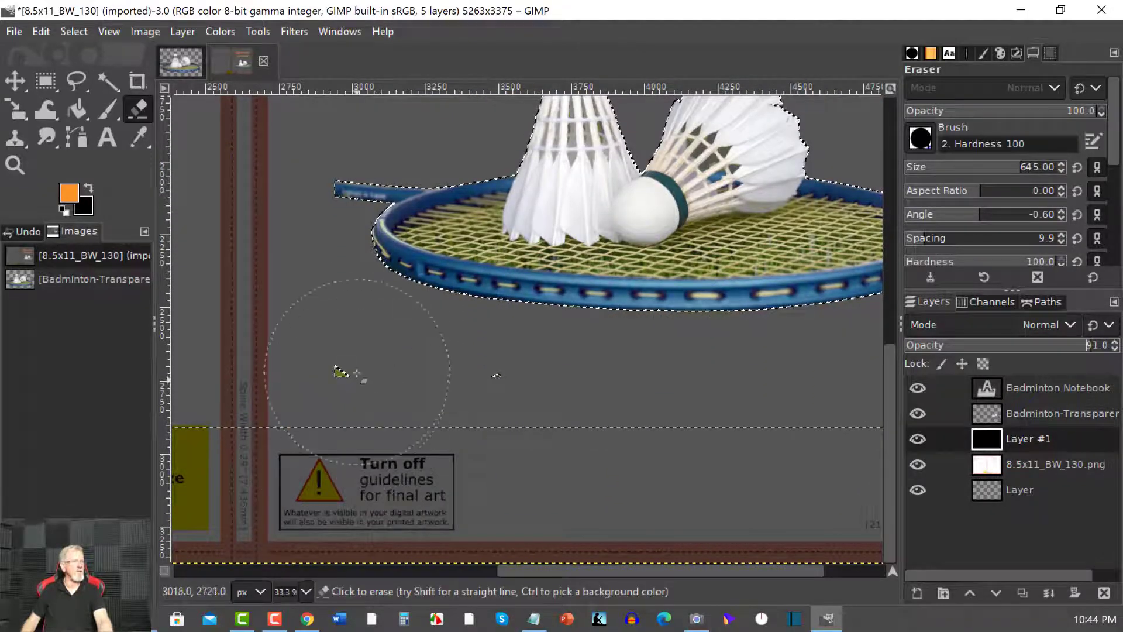
left_click(994, 413)
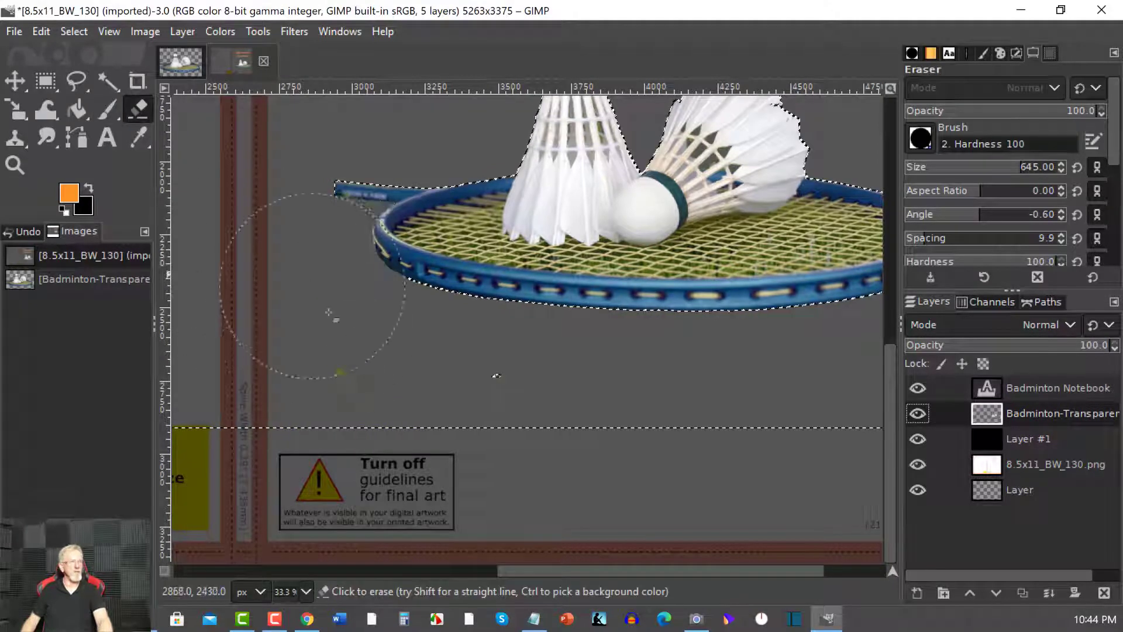
key("u")
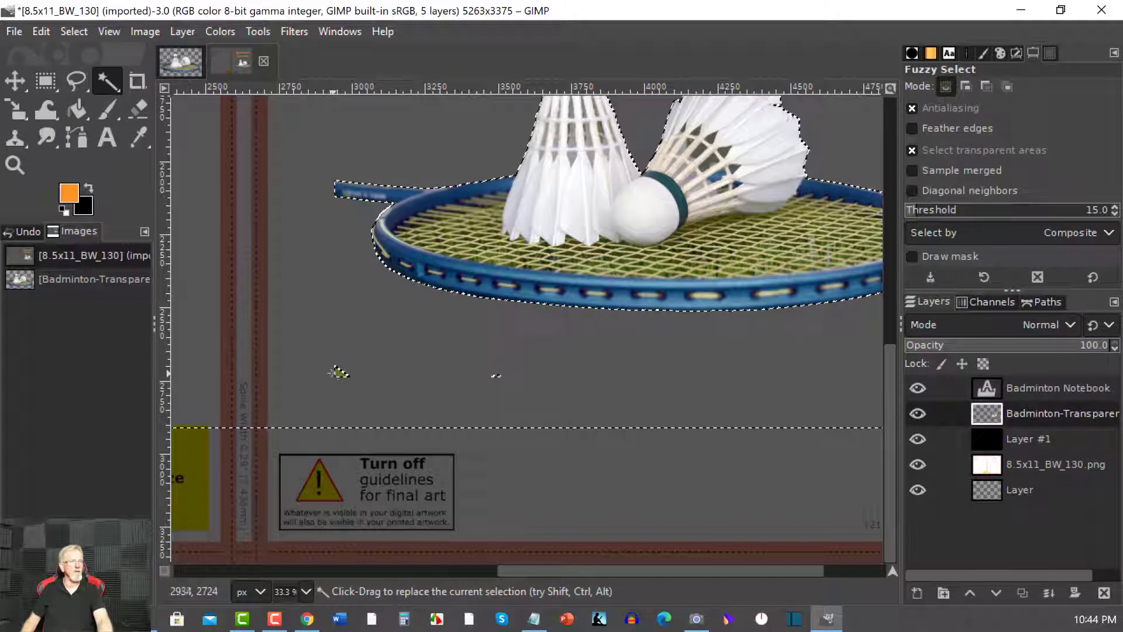
key("ctrl+shift+a")
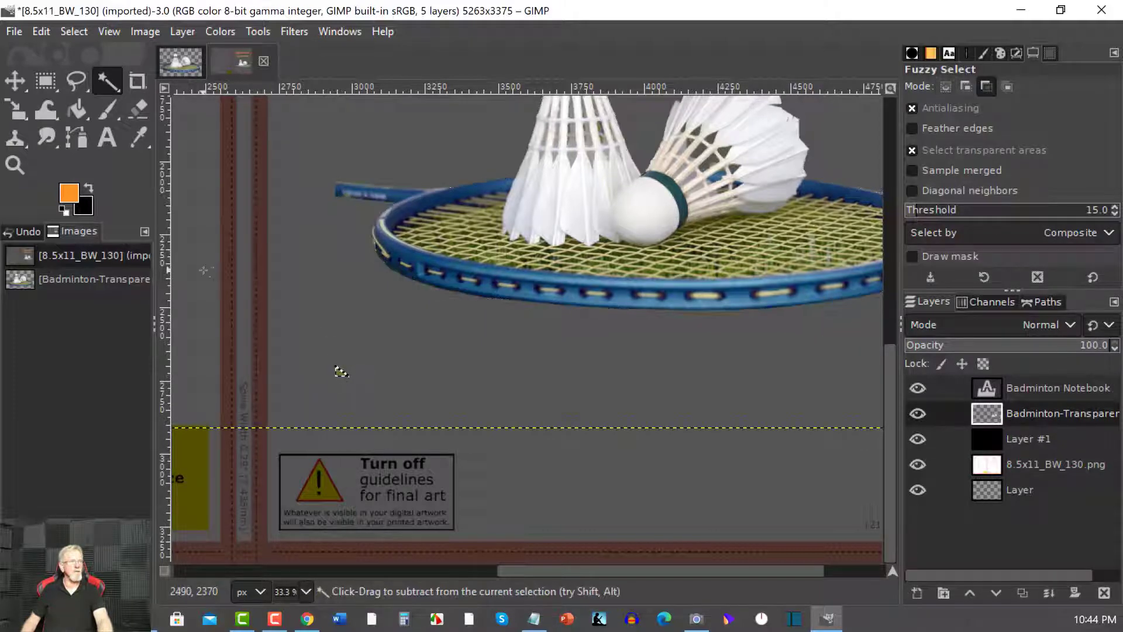
key("shift+e")
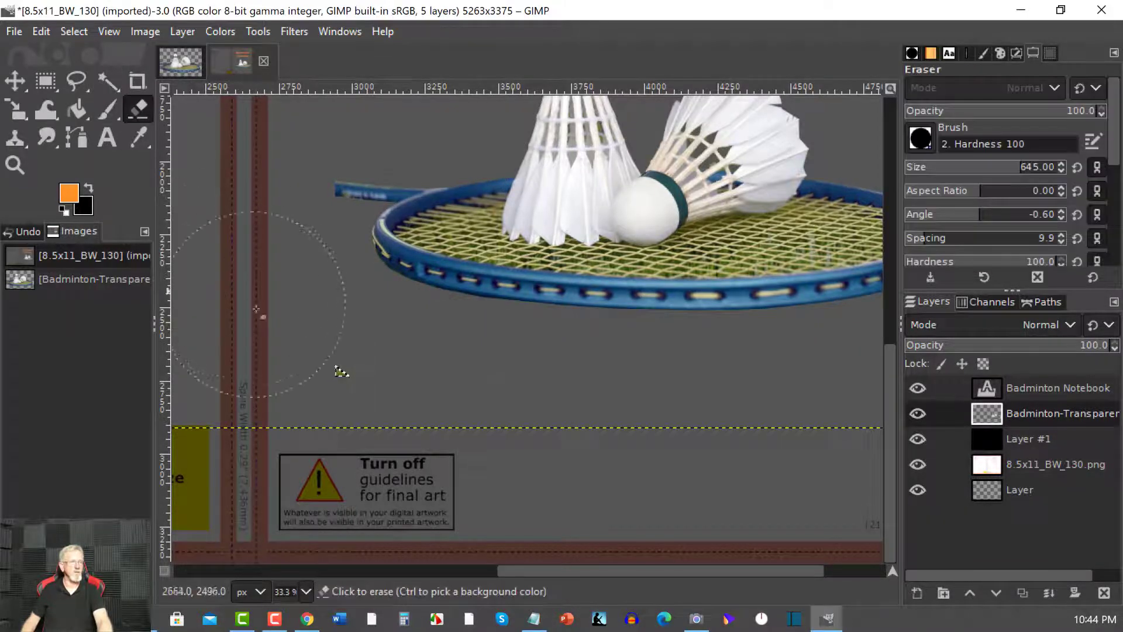
left_click(472, 371)
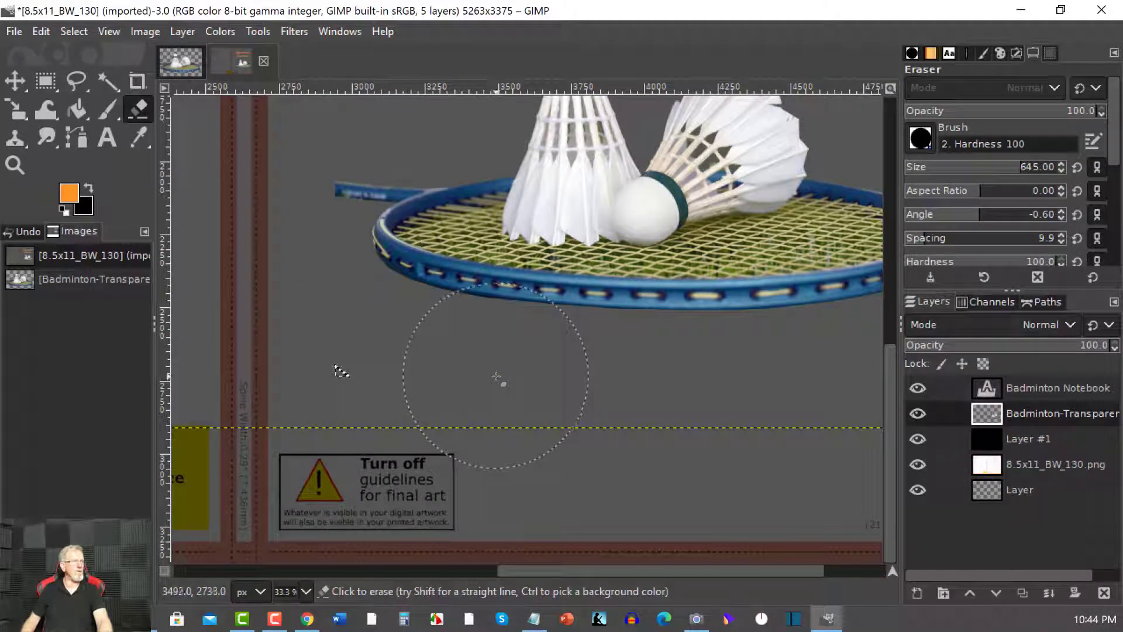
Step: Draw a wide text box across the spine, above the barcode area and reaching over the racket handle
scroll(495, 376, "up", 5)
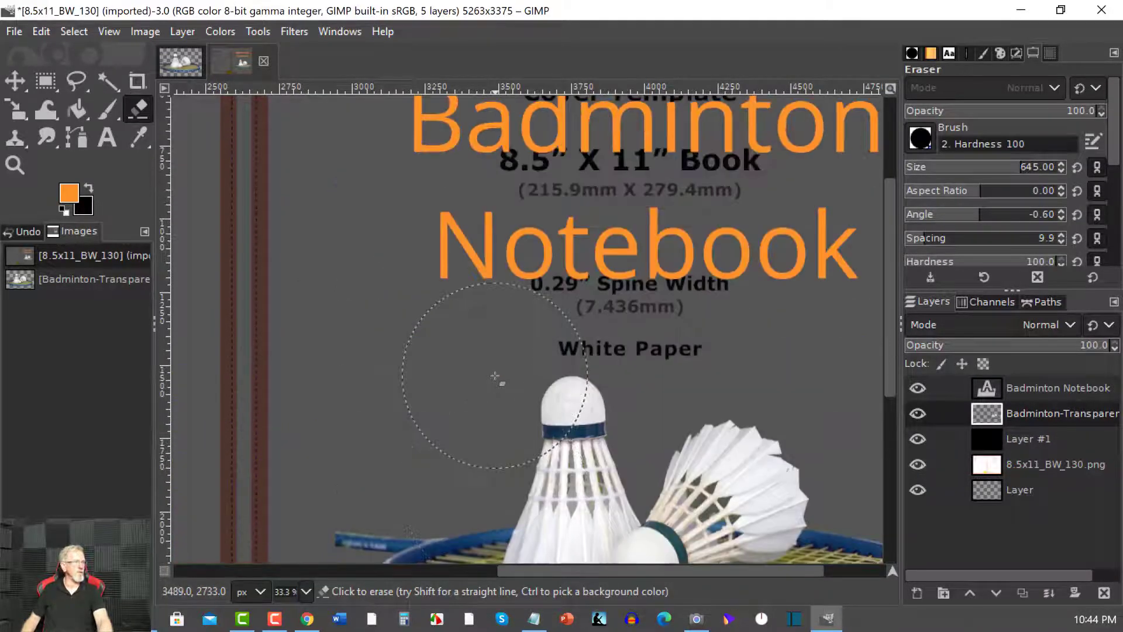
scroll(556, 497, "down", 2)
left_click_drag(592, 570, 653, 571)
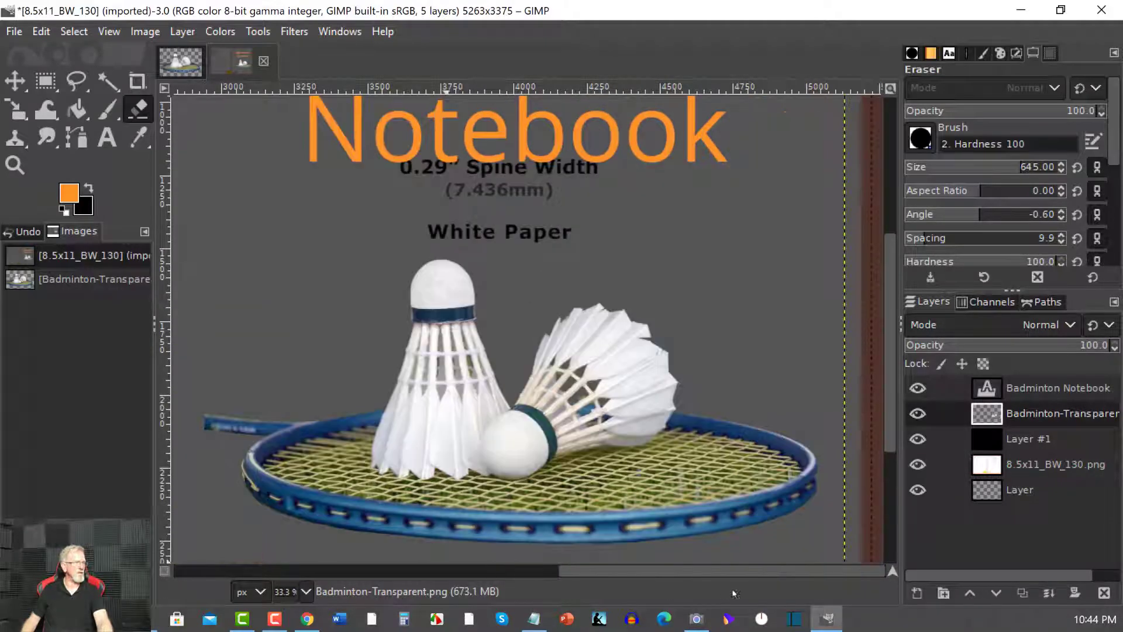
scroll(731, 417, "down", 5)
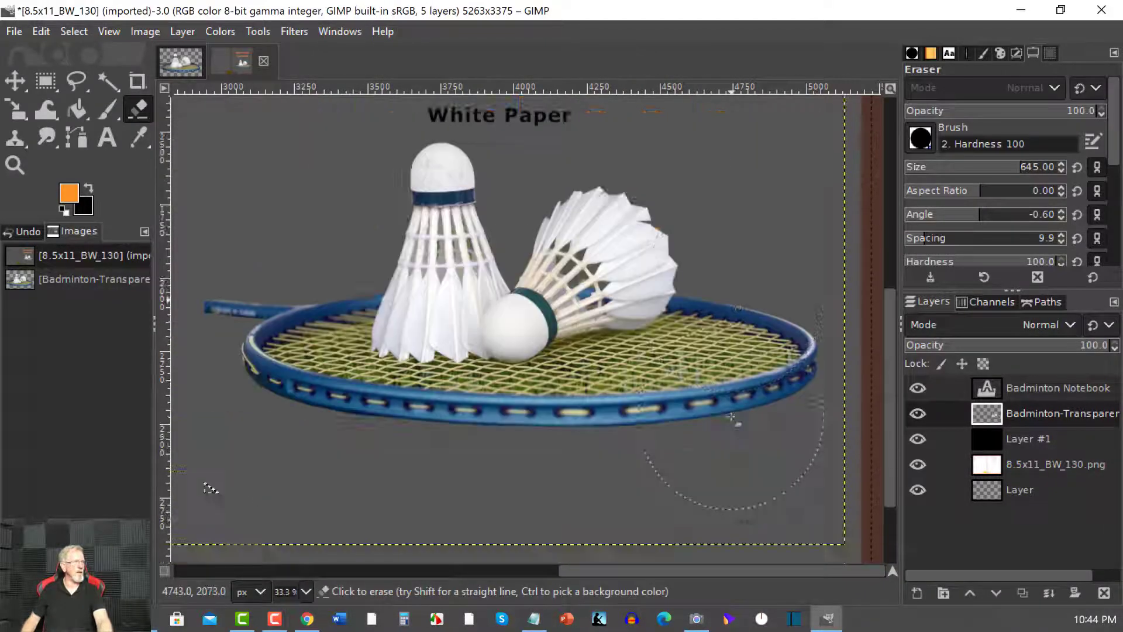
left_click_drag(685, 571, 523, 571)
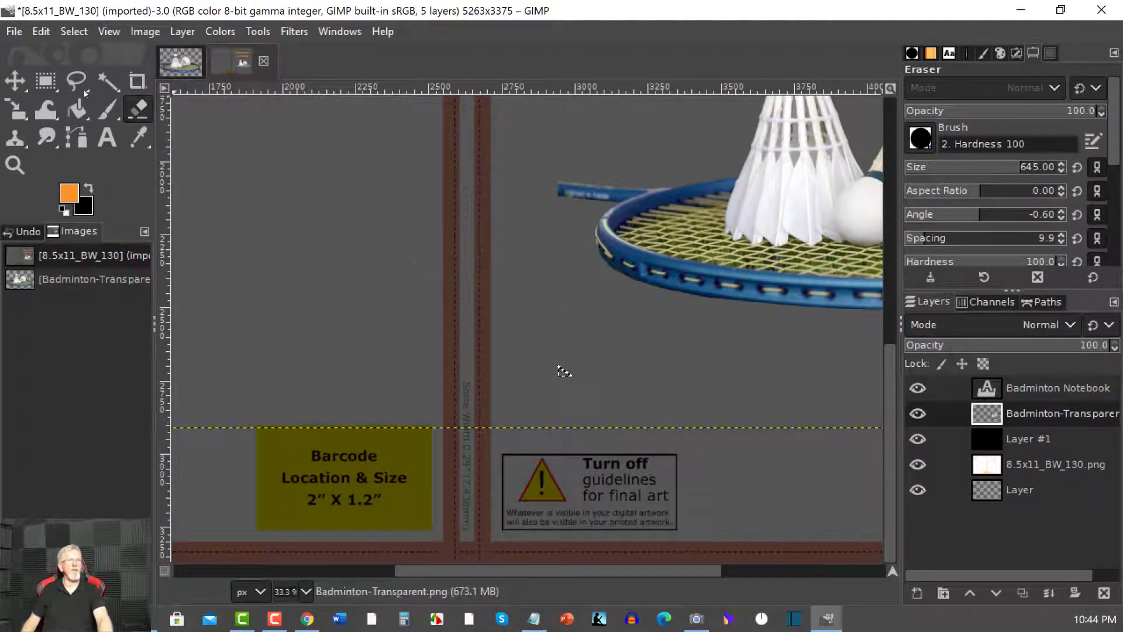
left_click(106, 138)
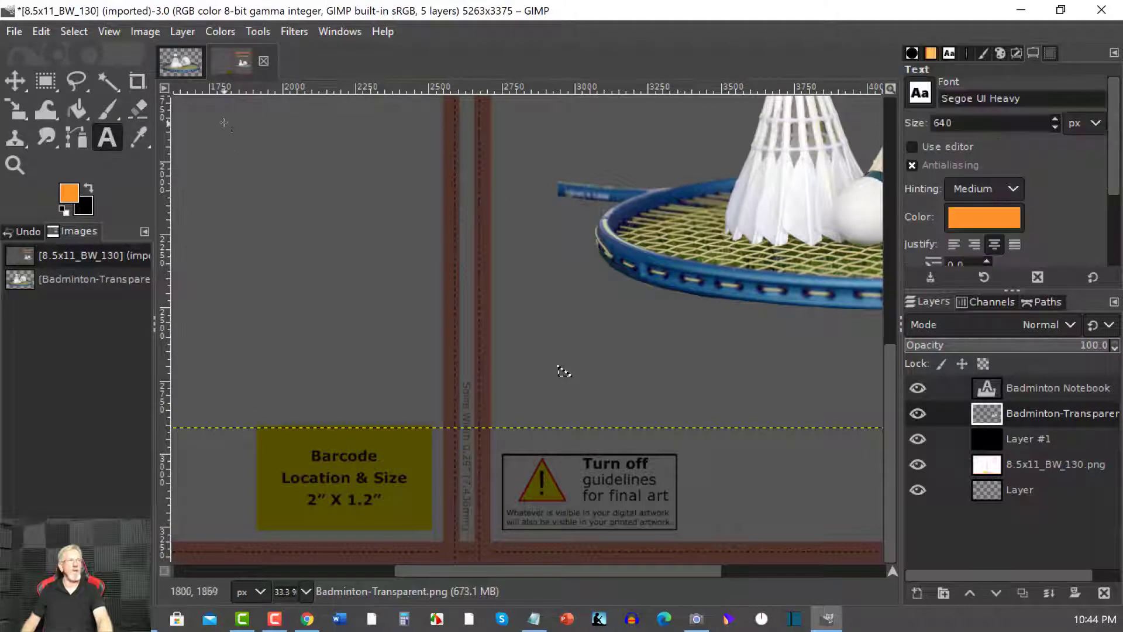
left_click_drag(205, 112, 527, 318)
left_click_drag(578, 322, 691, 296)
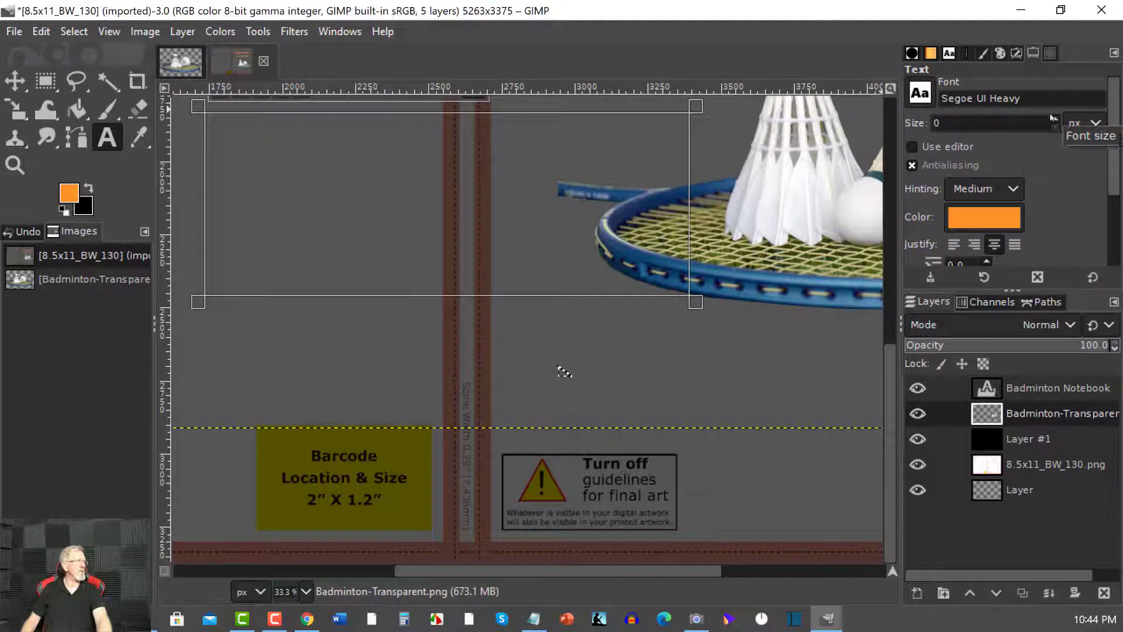
Step: Enter the text "Badminton Note Book" in the new text box at a size of 15 px
type("24")
scroll(1054, 123, "up", 4)
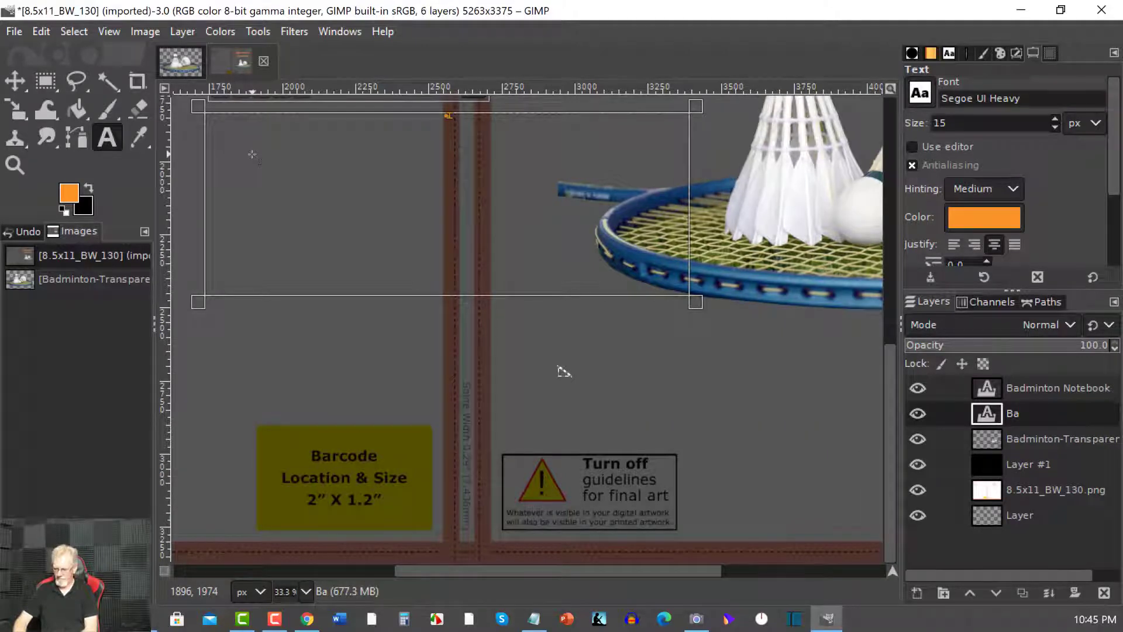
type("dminton")
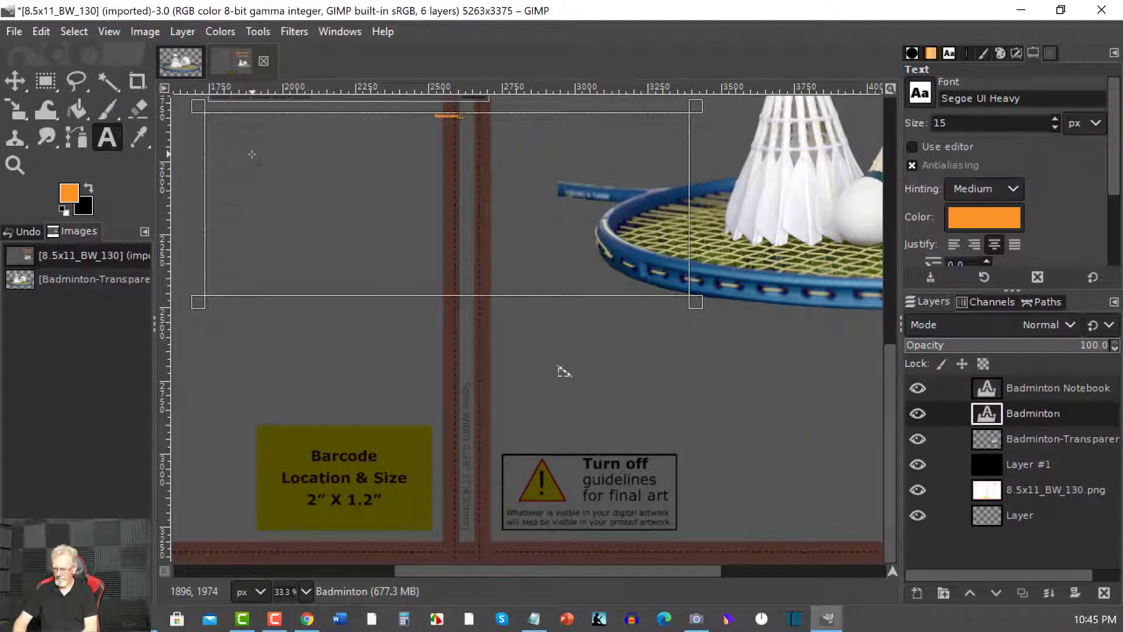
type(" Note")
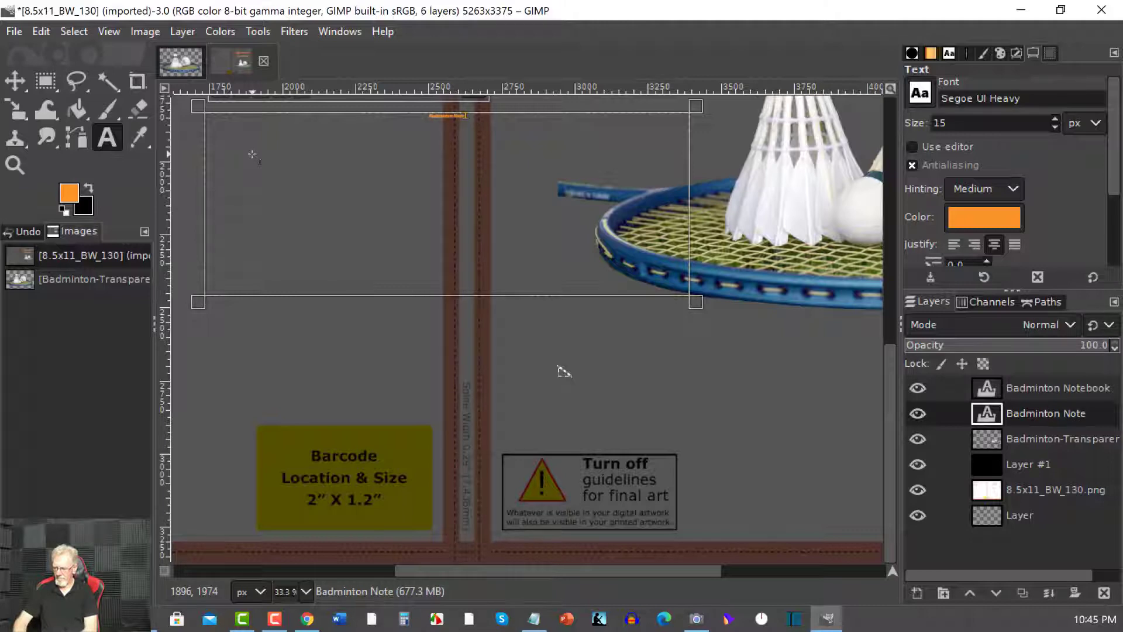
type(" Book")
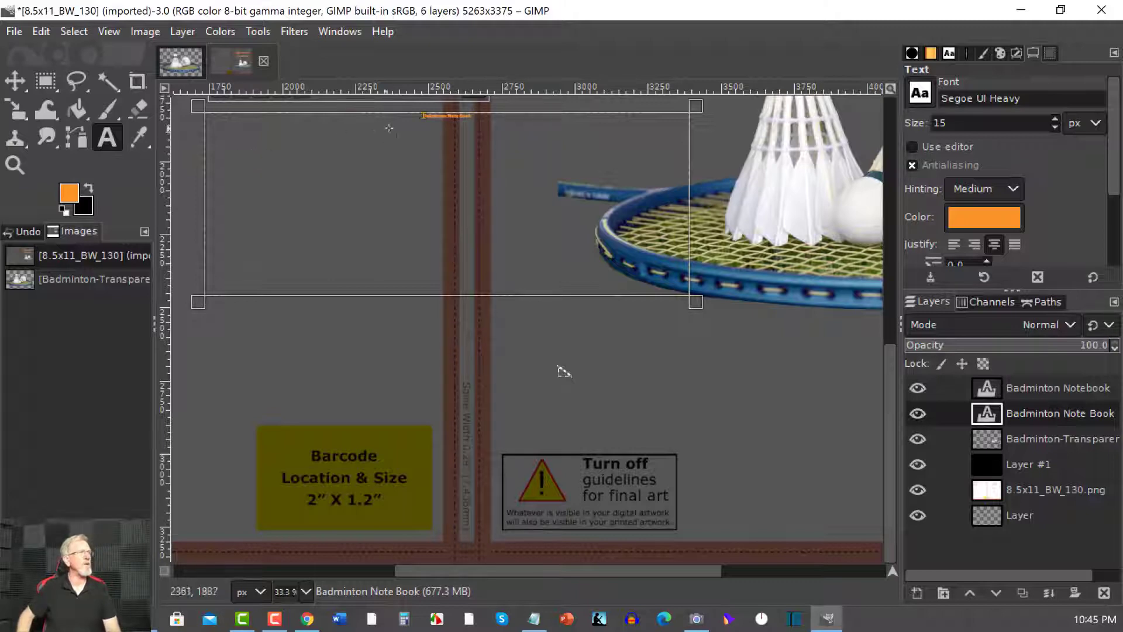
Step: Enlarge the new text to 87 px and correct its wording to "Badminton Notebook"
left_click_drag(419, 115, 472, 115)
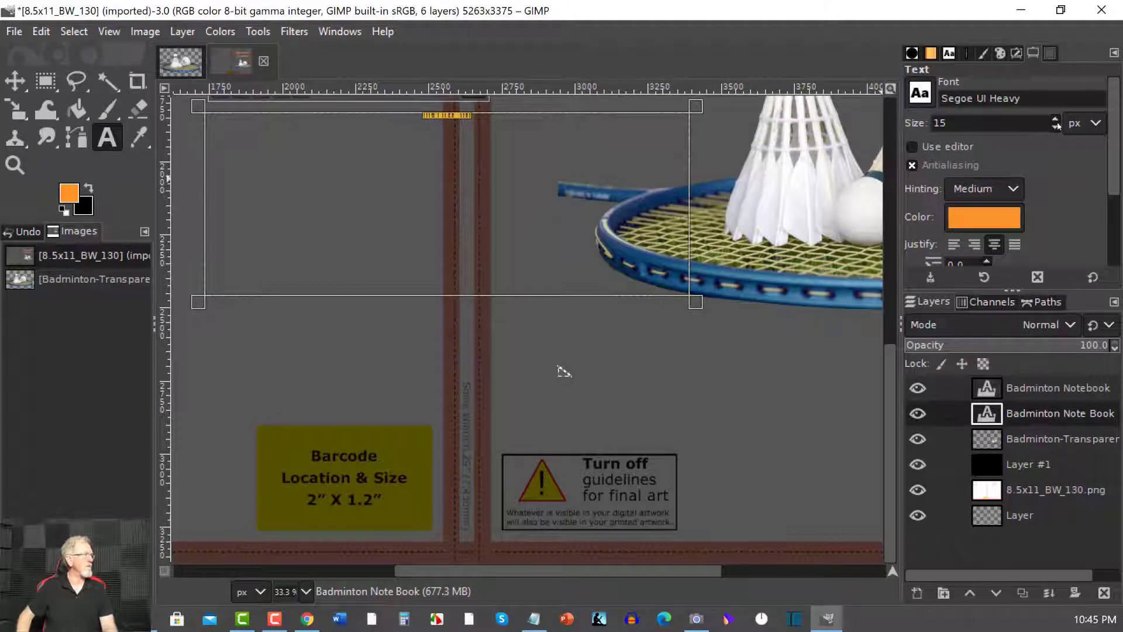
left_click(1055, 121)
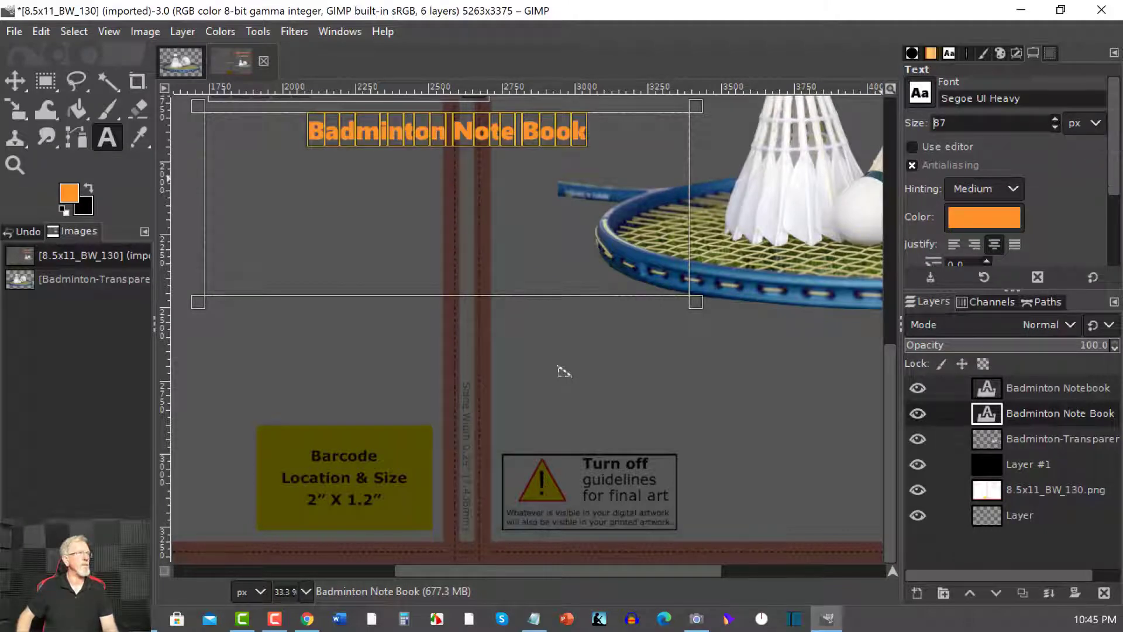
left_click(523, 133)
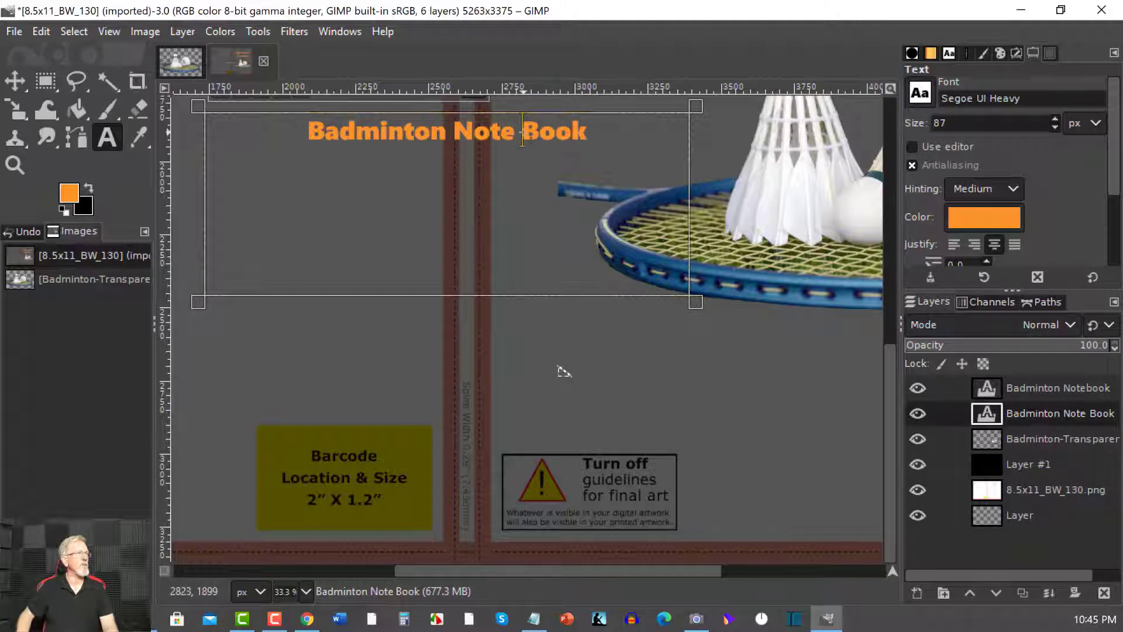
key("BackSpace")
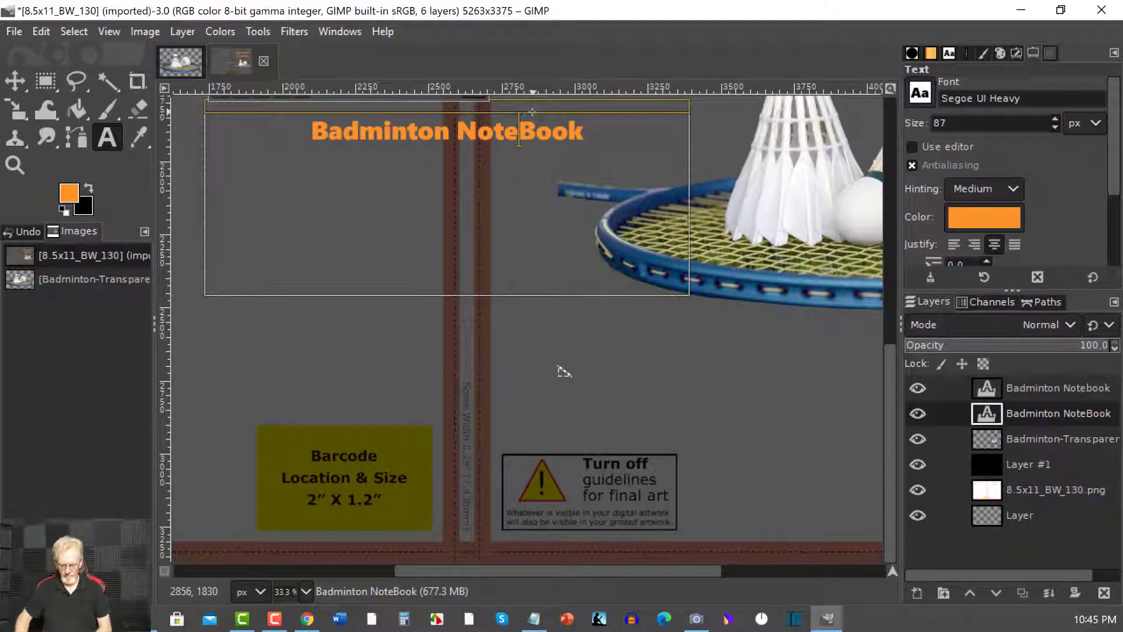
key("Delete")
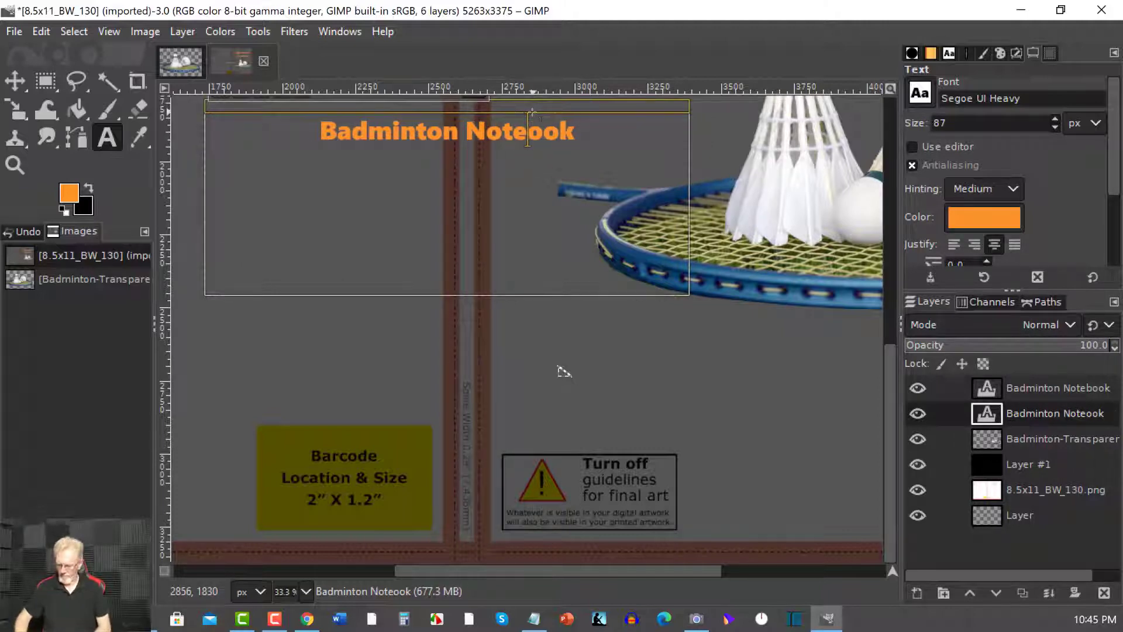
type("b")
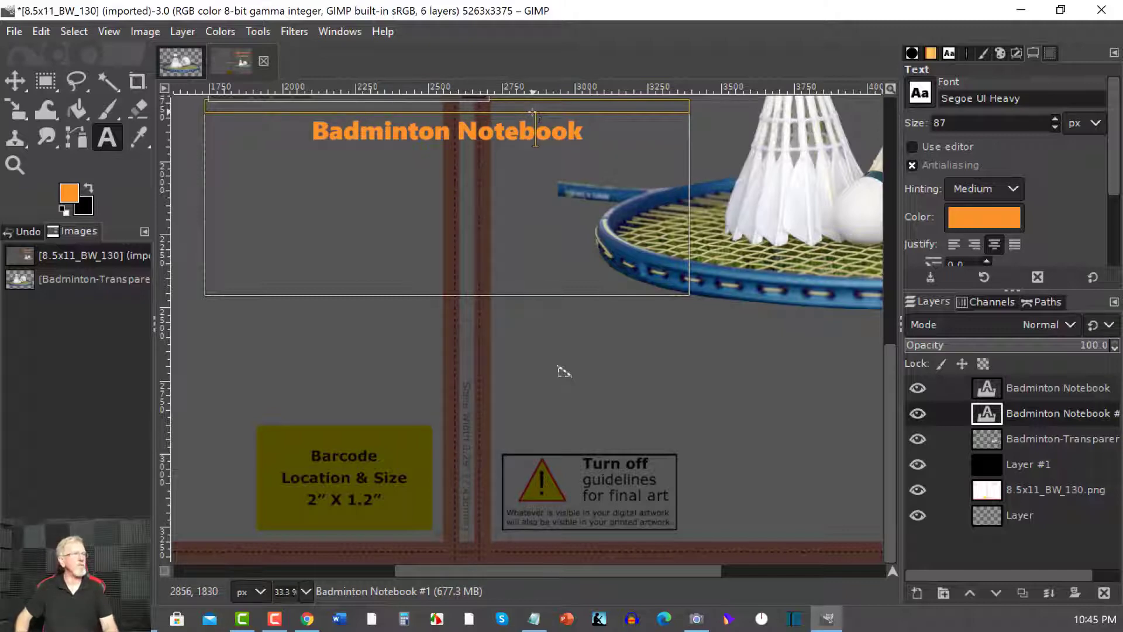
Step: Select the whole "Badminton Notebook" text over the spine and reduce its size to 48 px
left_click_drag(583, 130, 266, 139)
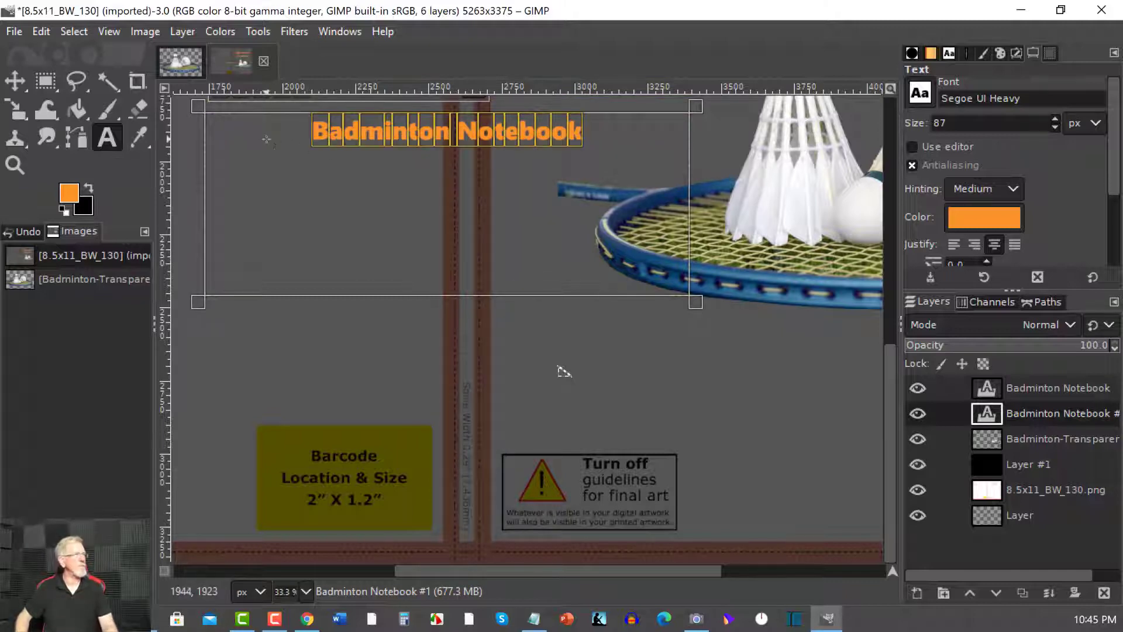
left_click_drag(1056, 127, 1055, 129)
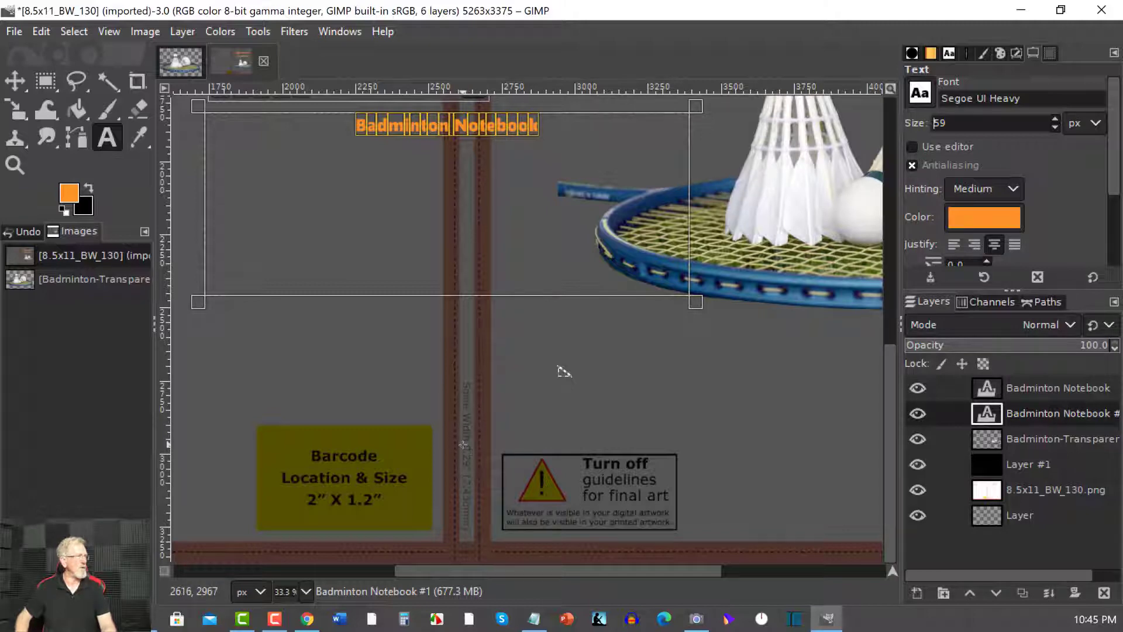
left_click(1054, 127)
left_click(1055, 127)
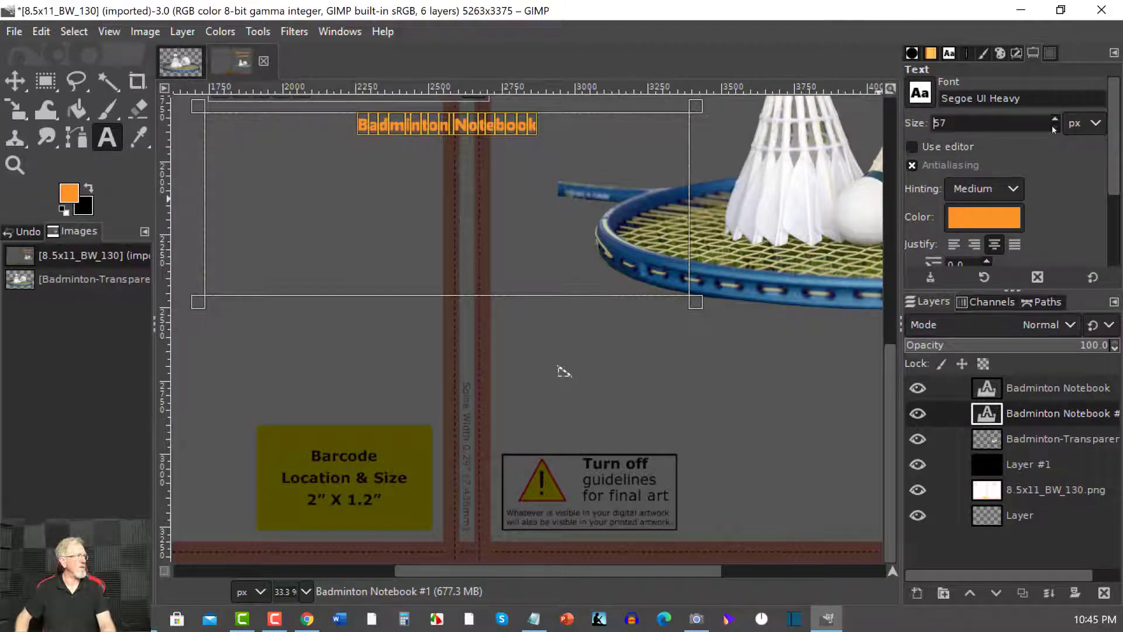
left_click(1055, 127)
left_click(1055, 128)
left_click(1054, 127)
left_click(1054, 128)
left_click(1055, 127)
left_click(1055, 128)
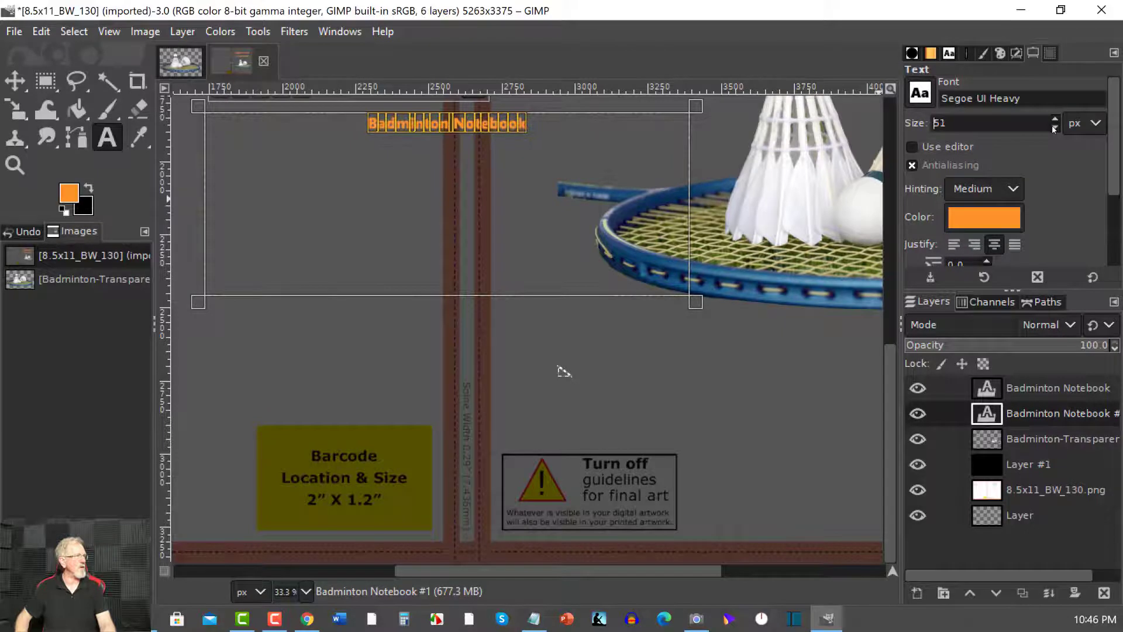
left_click(1055, 128)
left_click(1054, 127)
left_click(1055, 128)
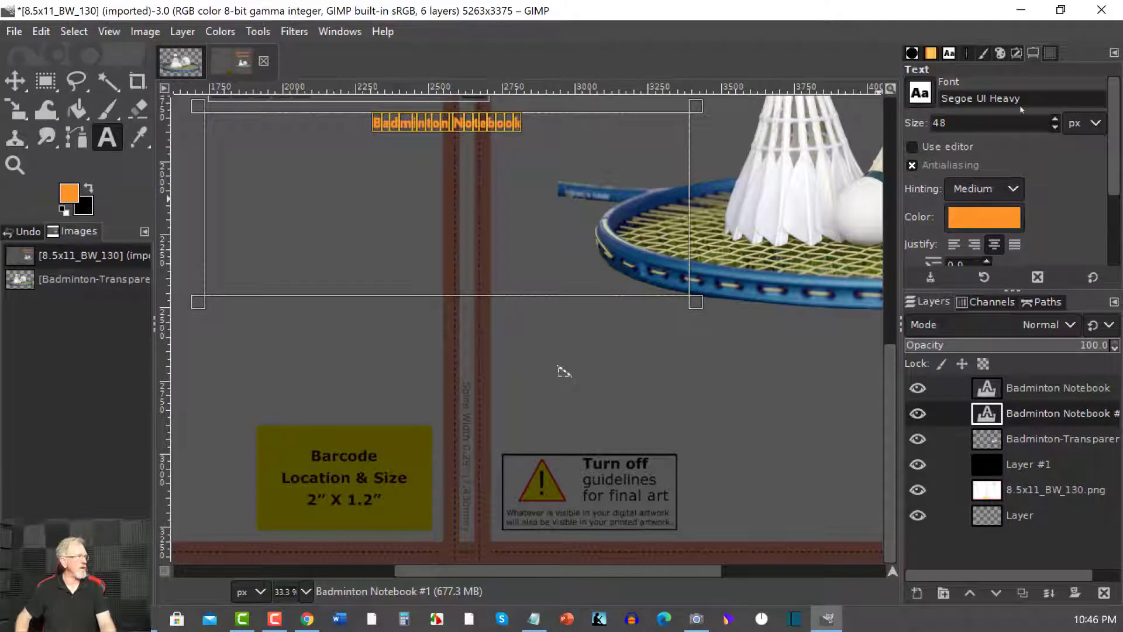
Step: Change the font of the selected spine text to Open Sans
key("ctrl+a")
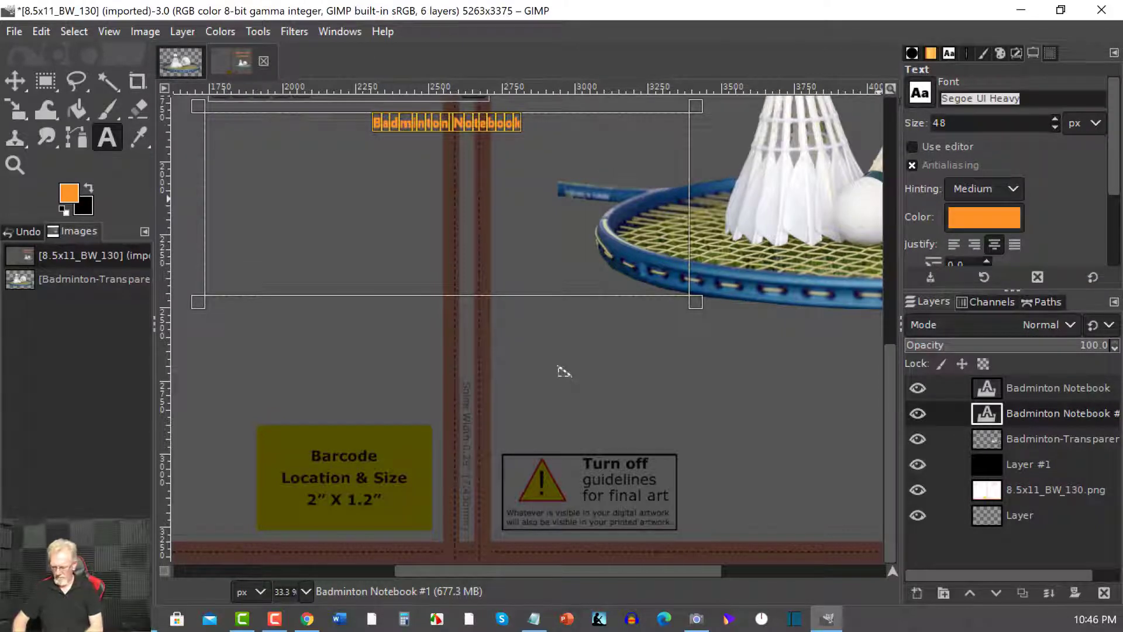
type("open")
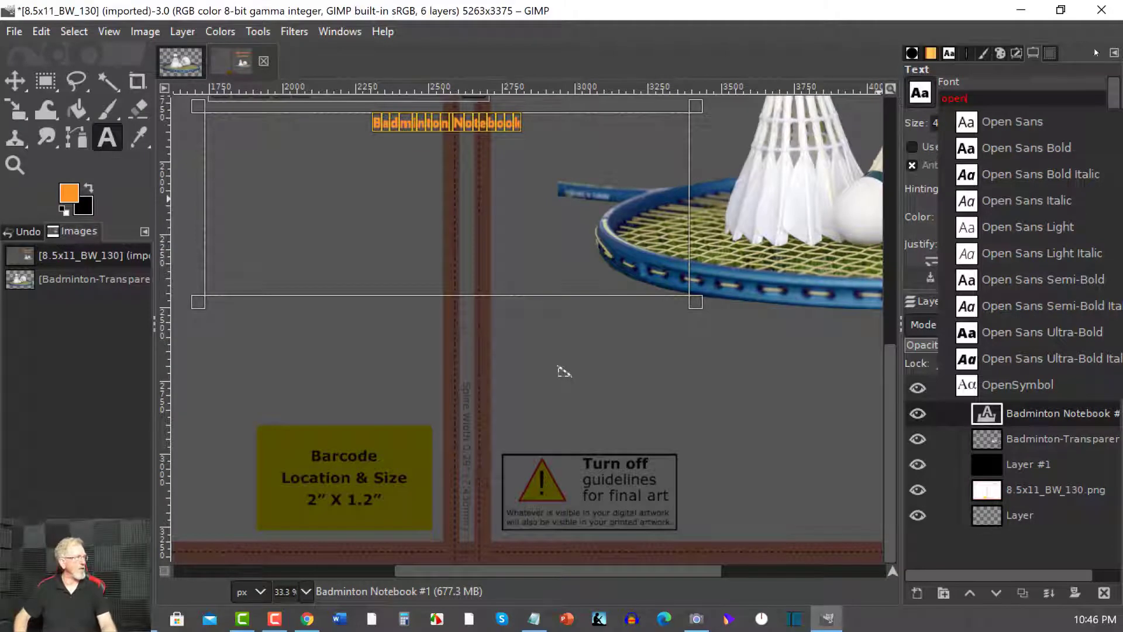
key("Down")
key("Return")
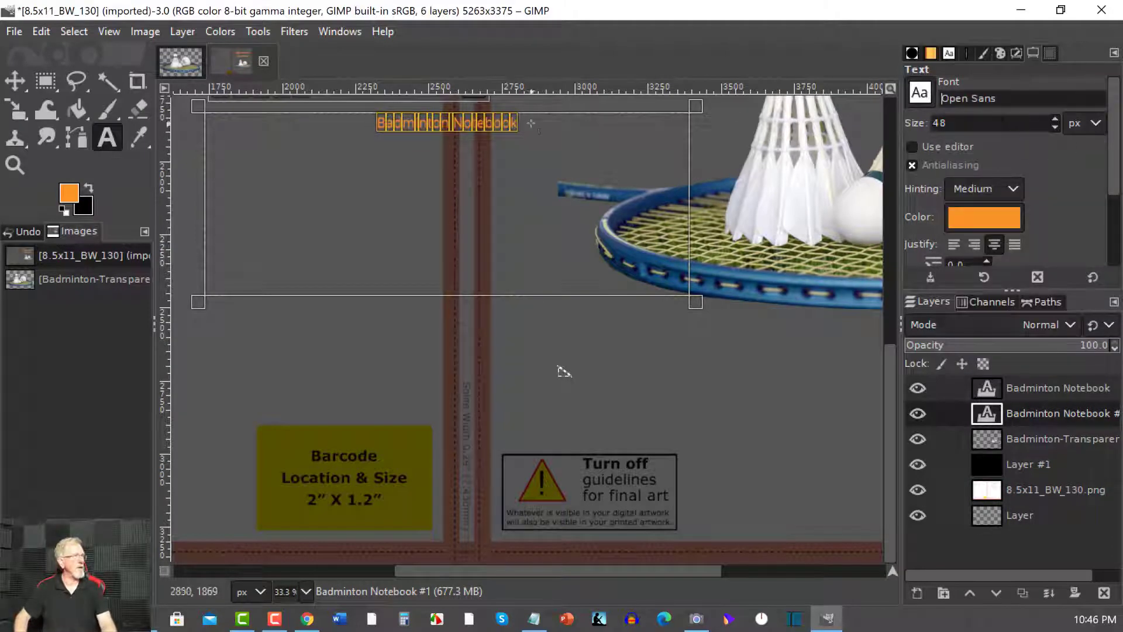
Step: Shrink the spine text box to a single line and extend its text with "By" and the author's name
left_click_drag(696, 302, 719, 144)
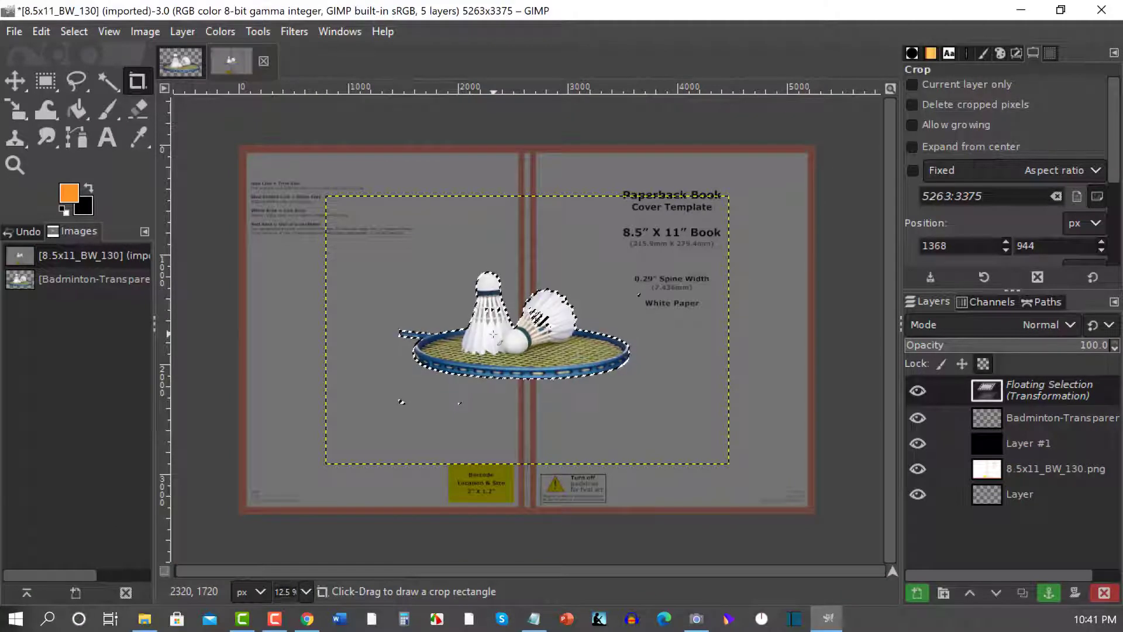
left_click(14, 81)
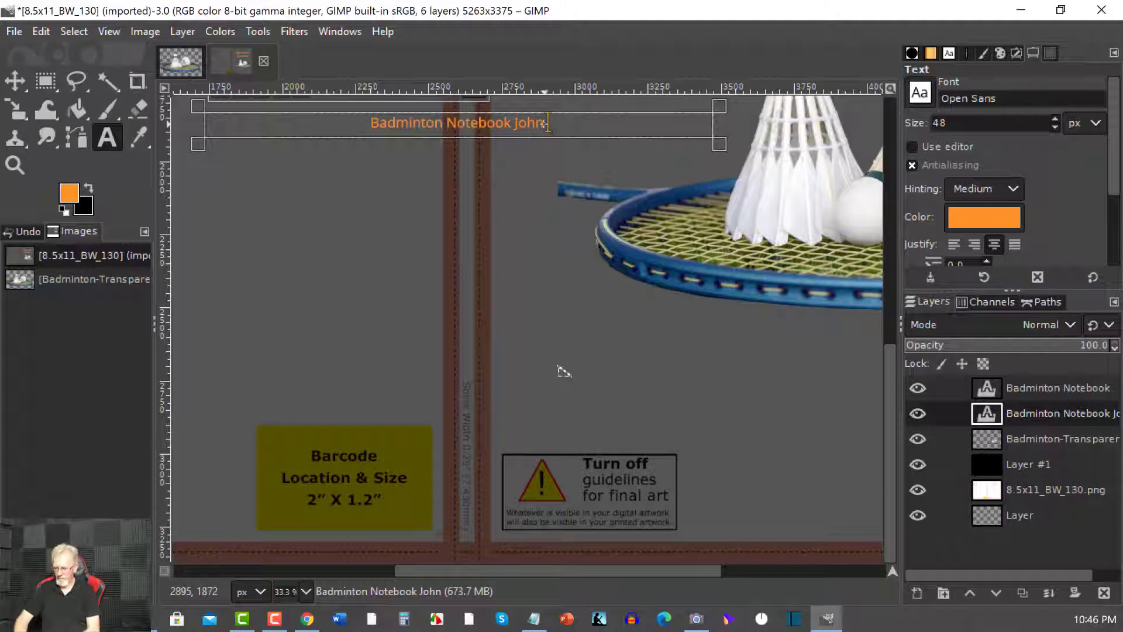
type("Patri")
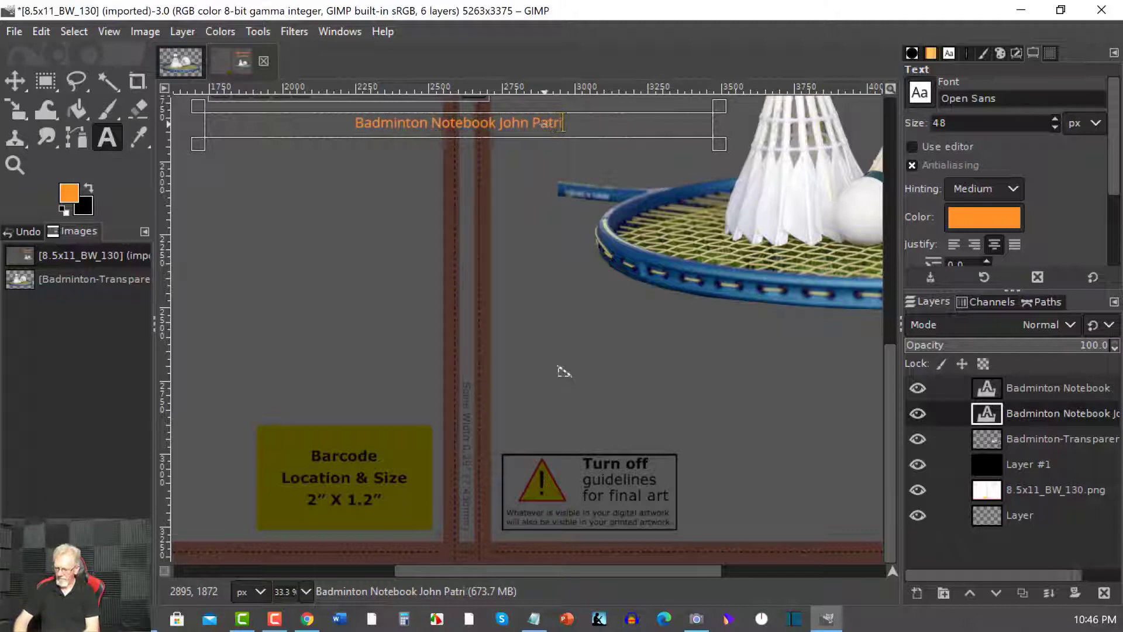
type("cs")
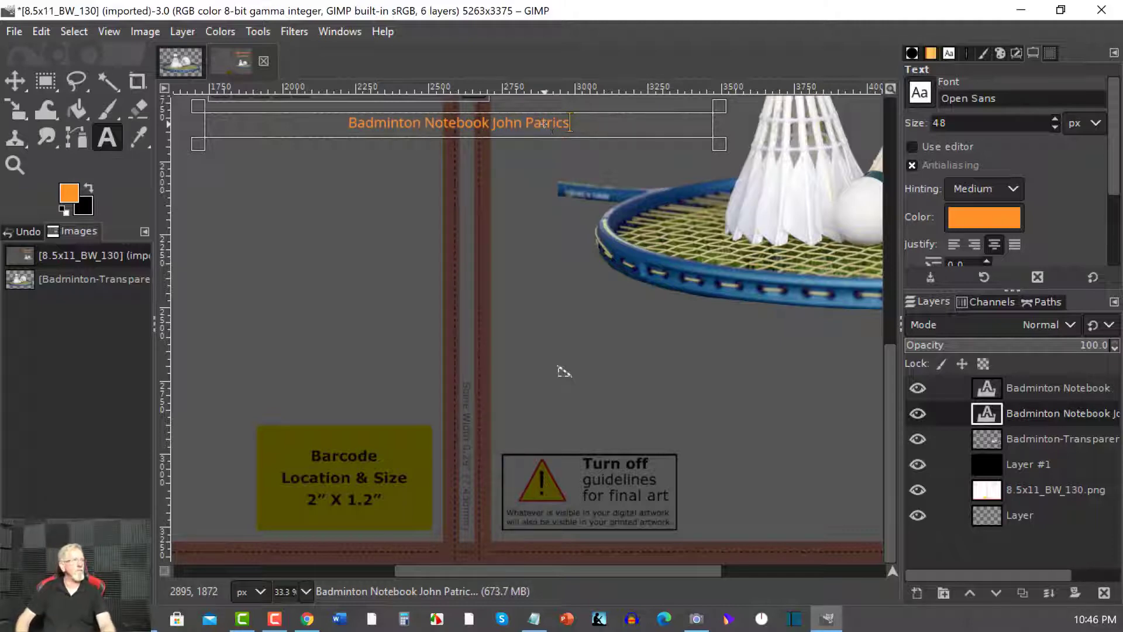
left_click(493, 124)
type("By")
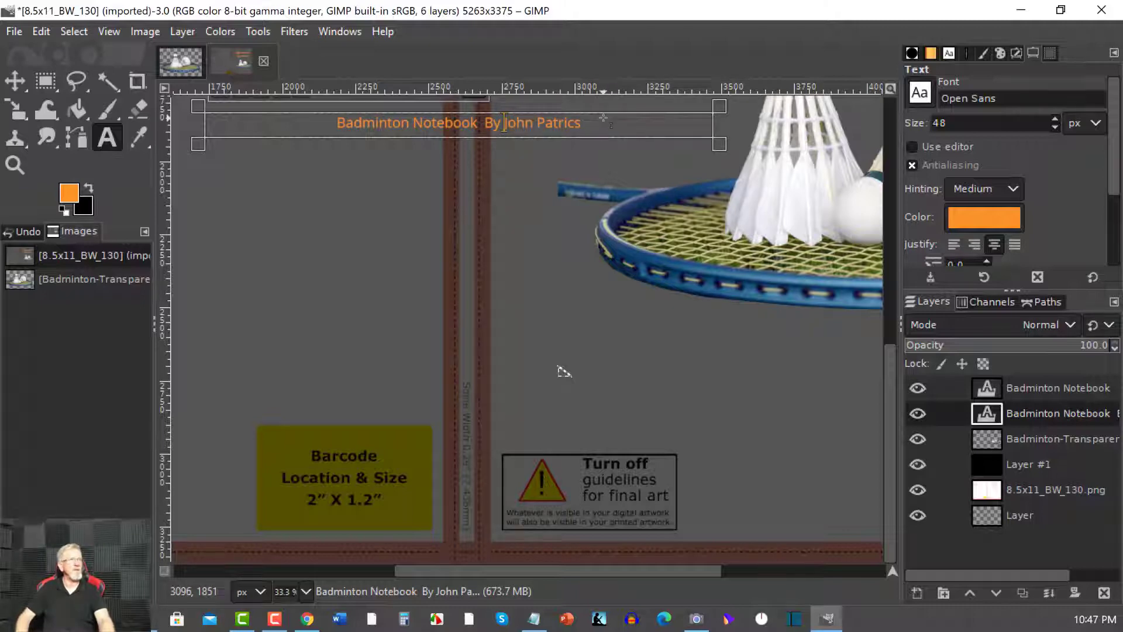
Step: Try to rotate the spine text layer with the Rotate tool
left_click(27, 119)
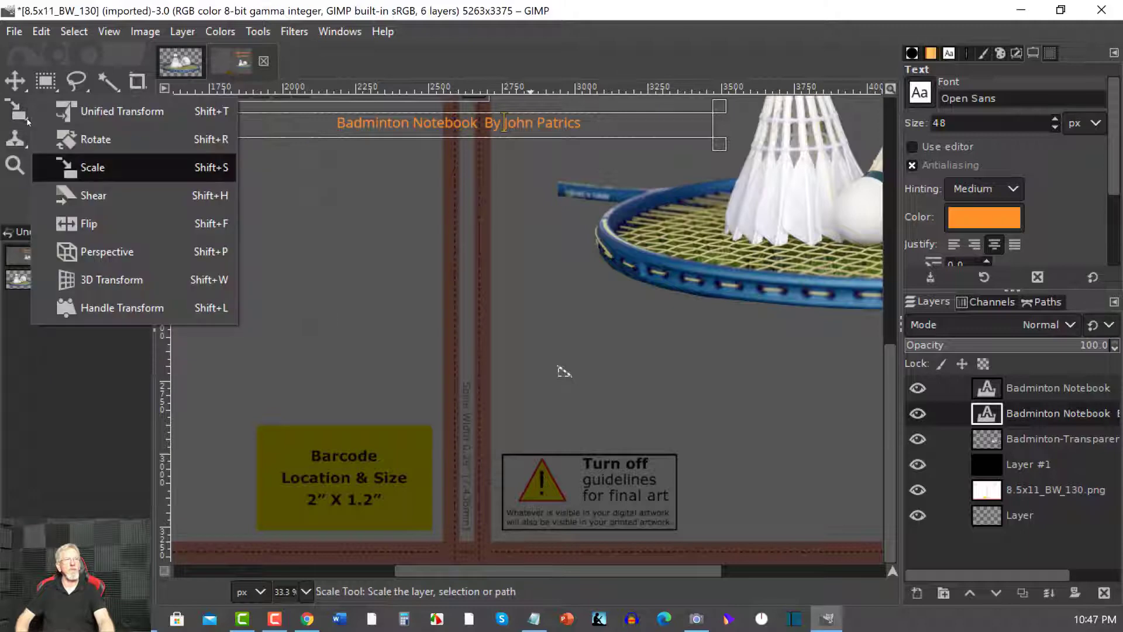
left_click(85, 141)
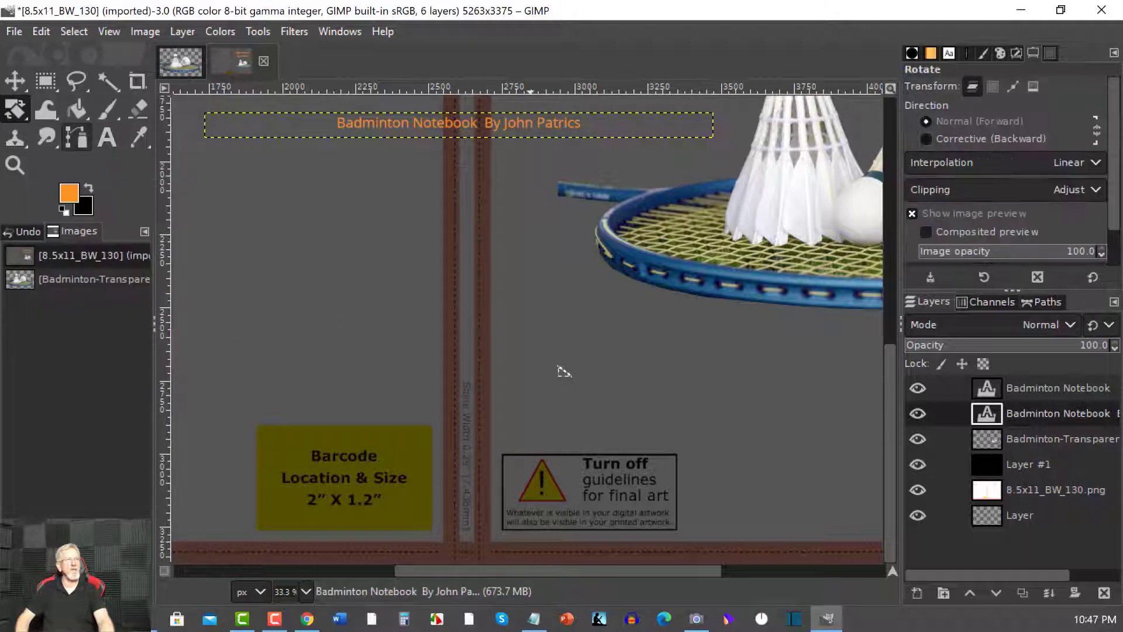
left_click(471, 125)
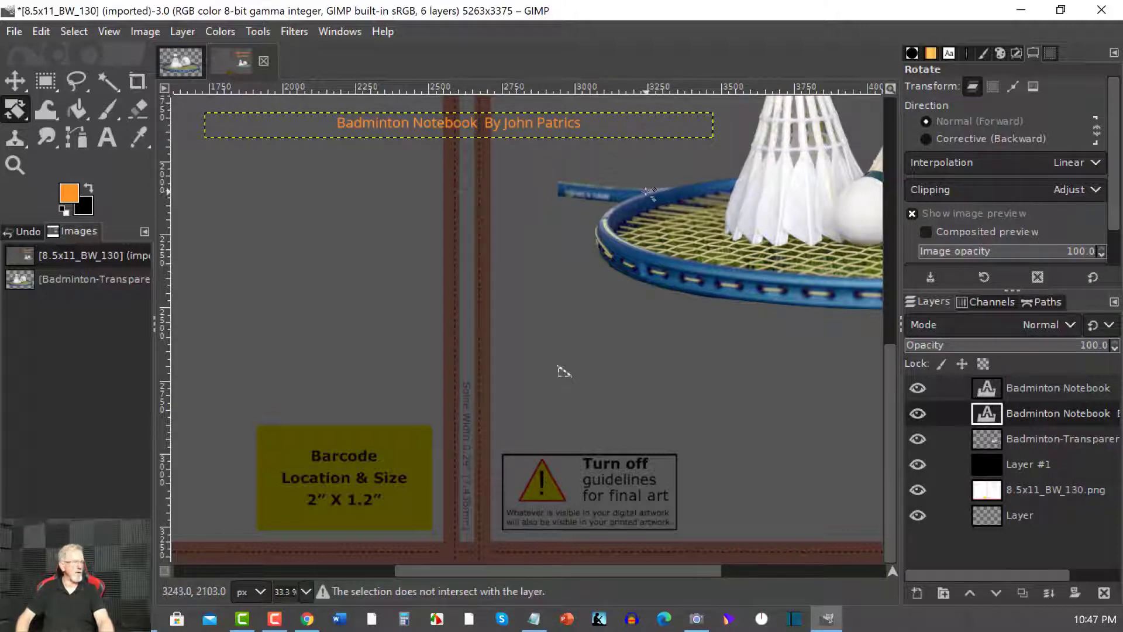
scroll(561, 370, "up", 1)
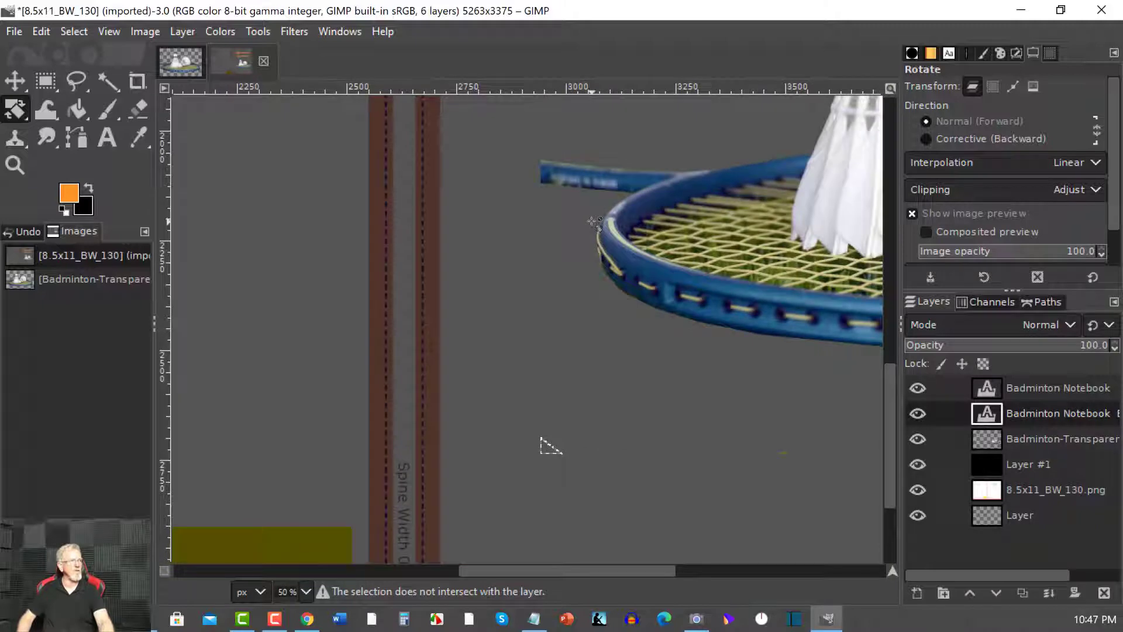
scroll(561, 371, "down", 2)
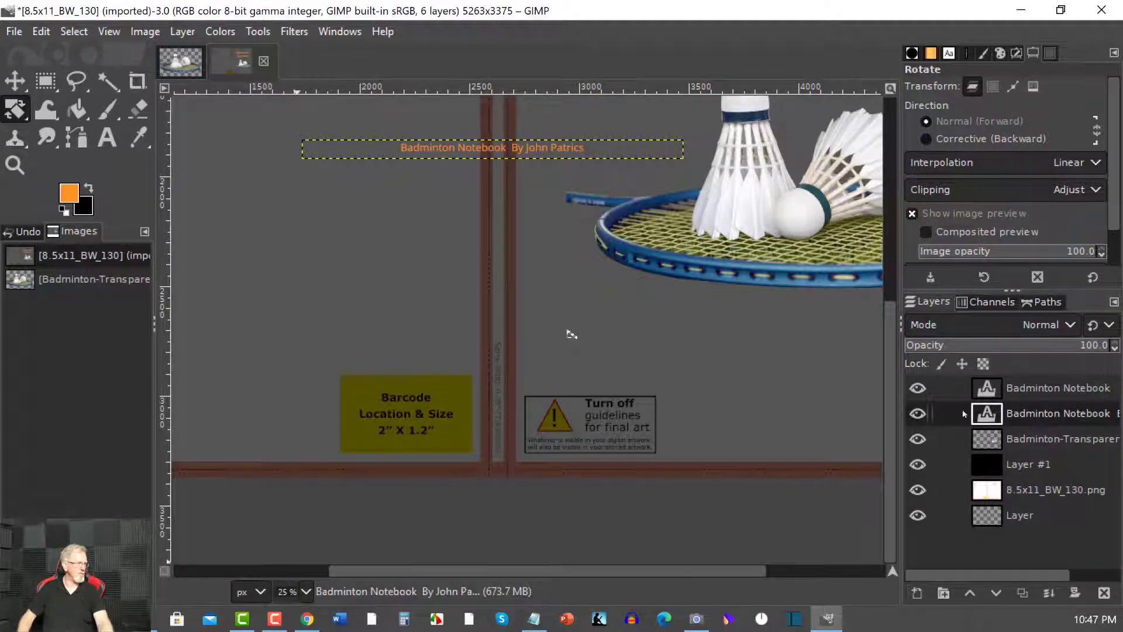
Step: Reorder the spine text layer to sit directly above Layer #1 and retry rotating it
left_click_drag(960, 414, 957, 485)
left_click(996, 593)
left_click(996, 593)
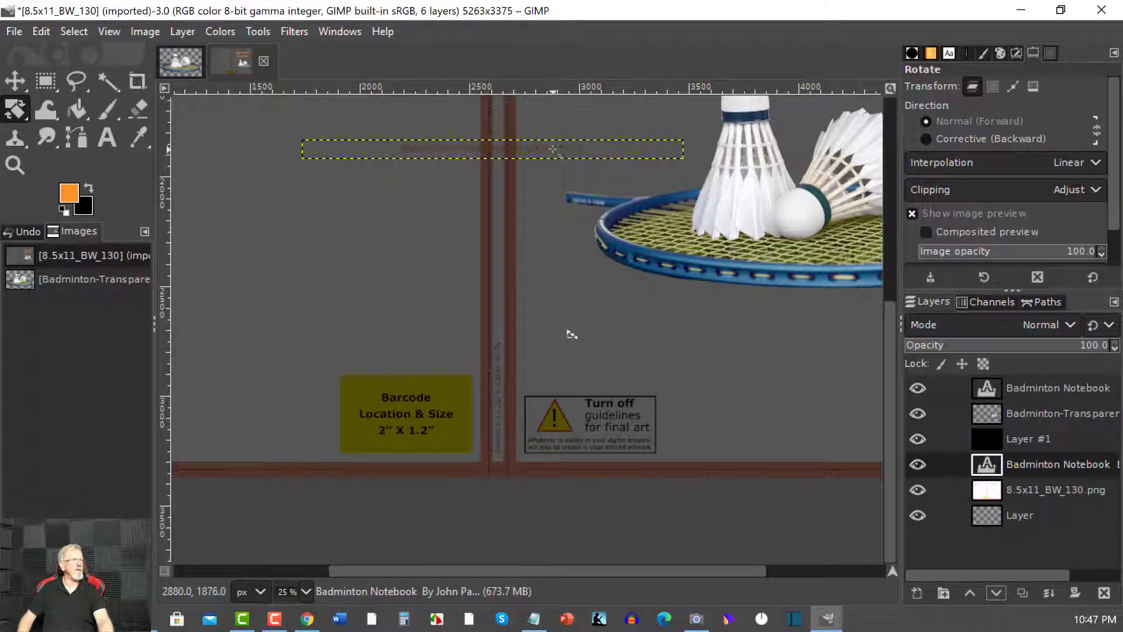
left_click(966, 471)
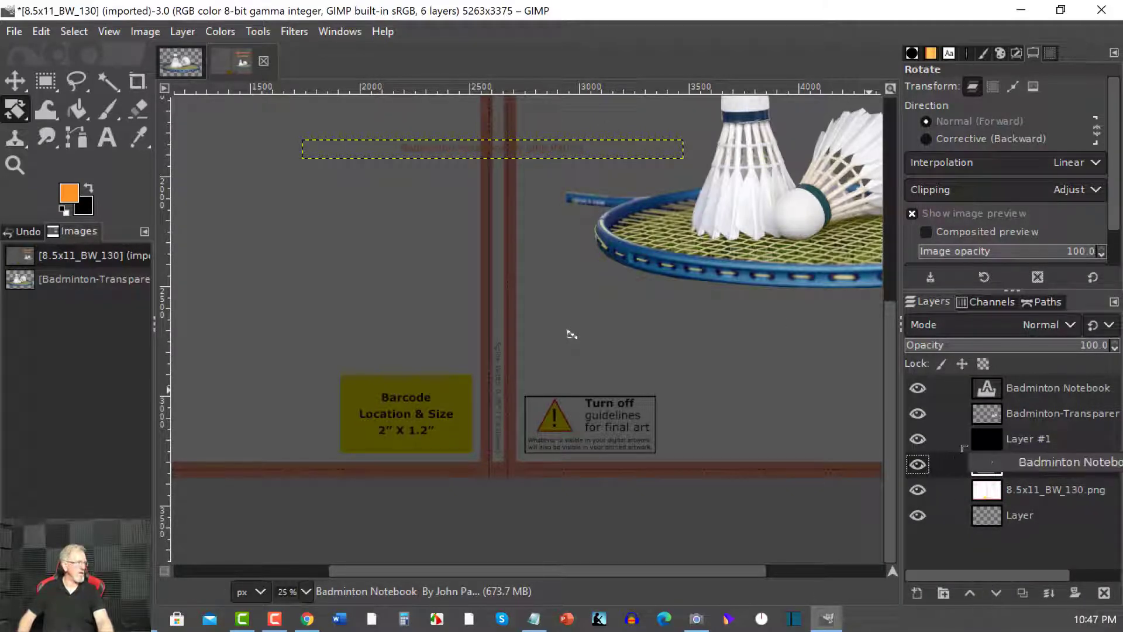
left_click(968, 594)
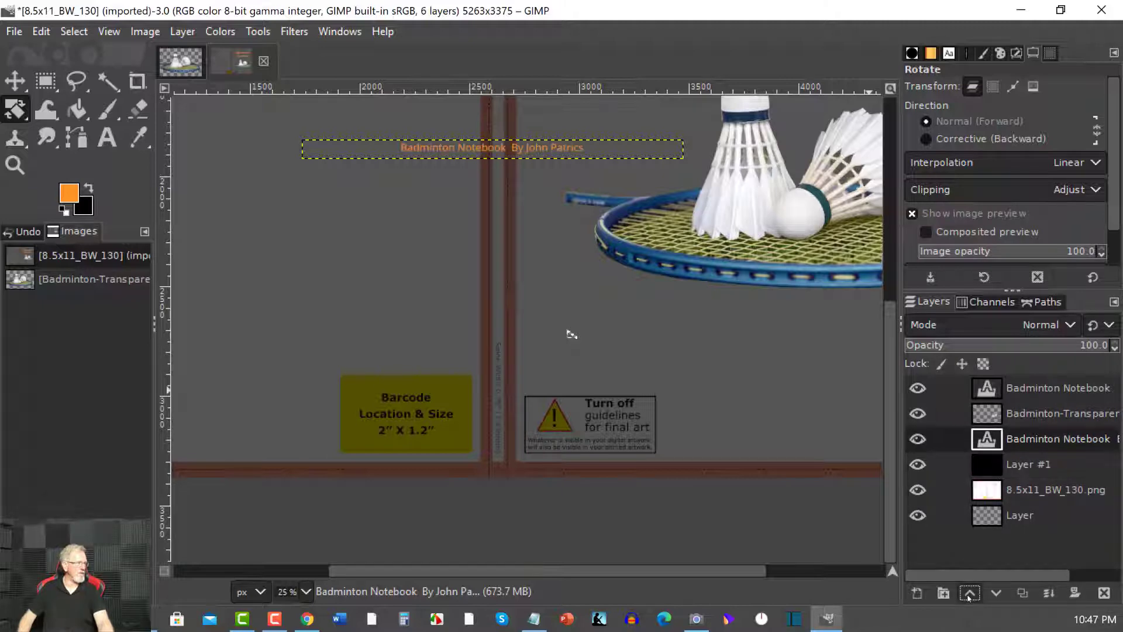
left_click(502, 146)
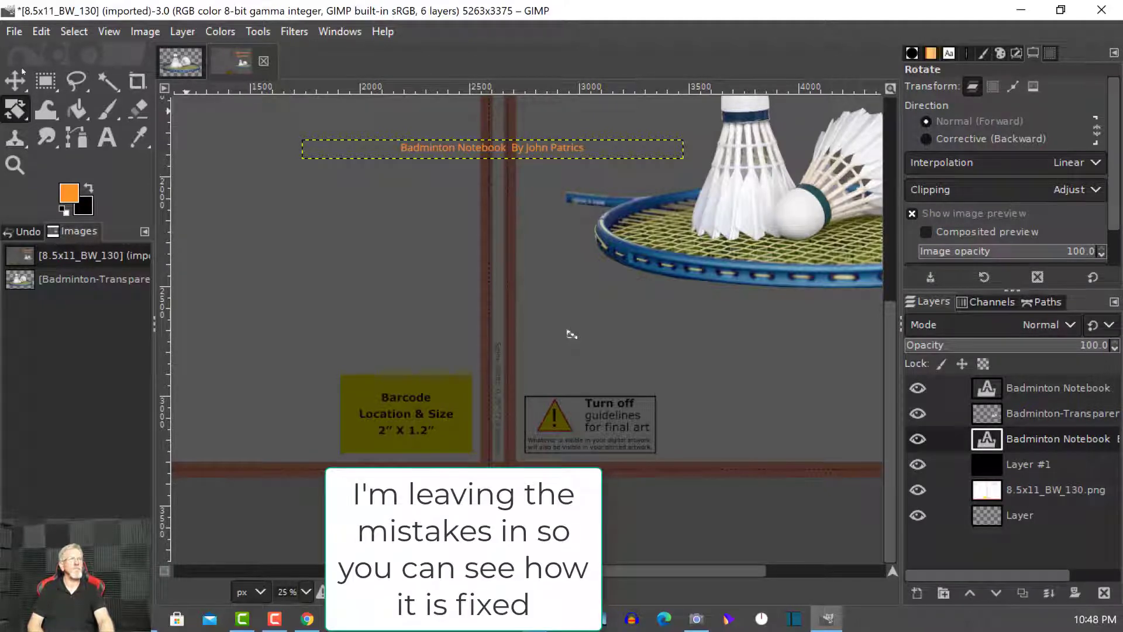
left_click(14, 81)
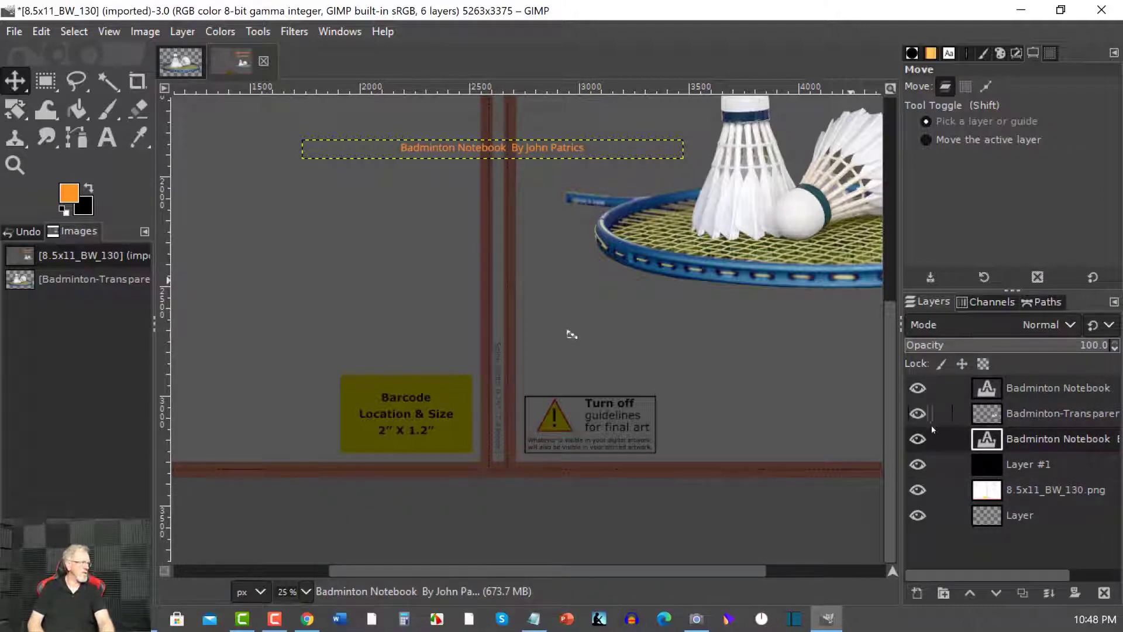
Step: Hide the spine text layer, add a Black (full transparency) layer mask to it, and try rotating it again
left_click(918, 439)
right_click(960, 443)
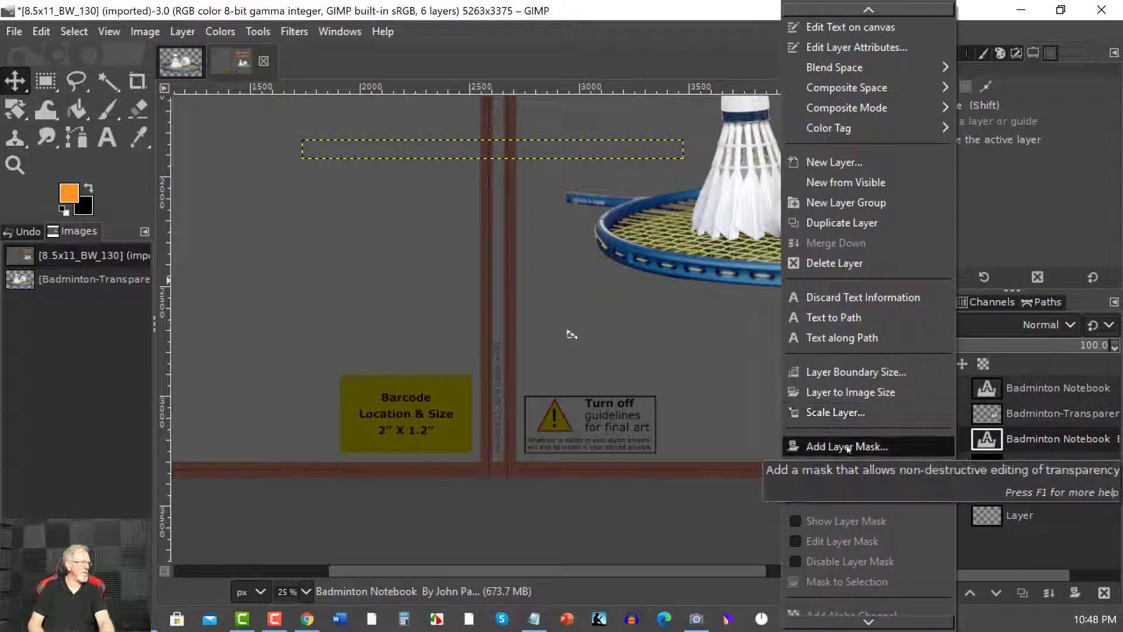
left_click(848, 449)
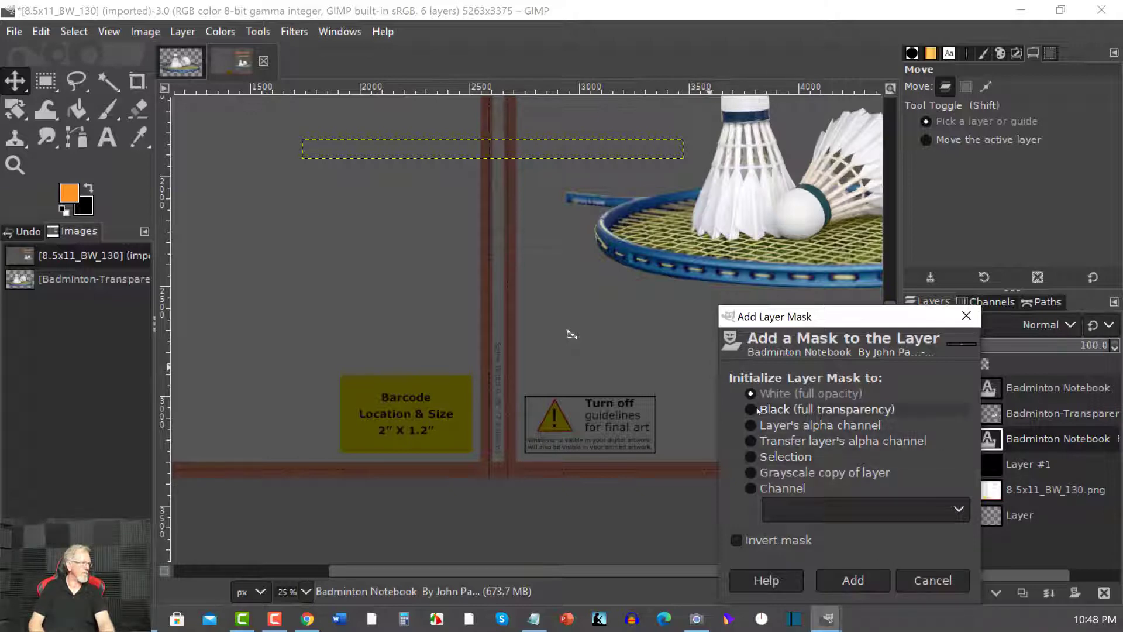
left_click(758, 410)
left_click(836, 579)
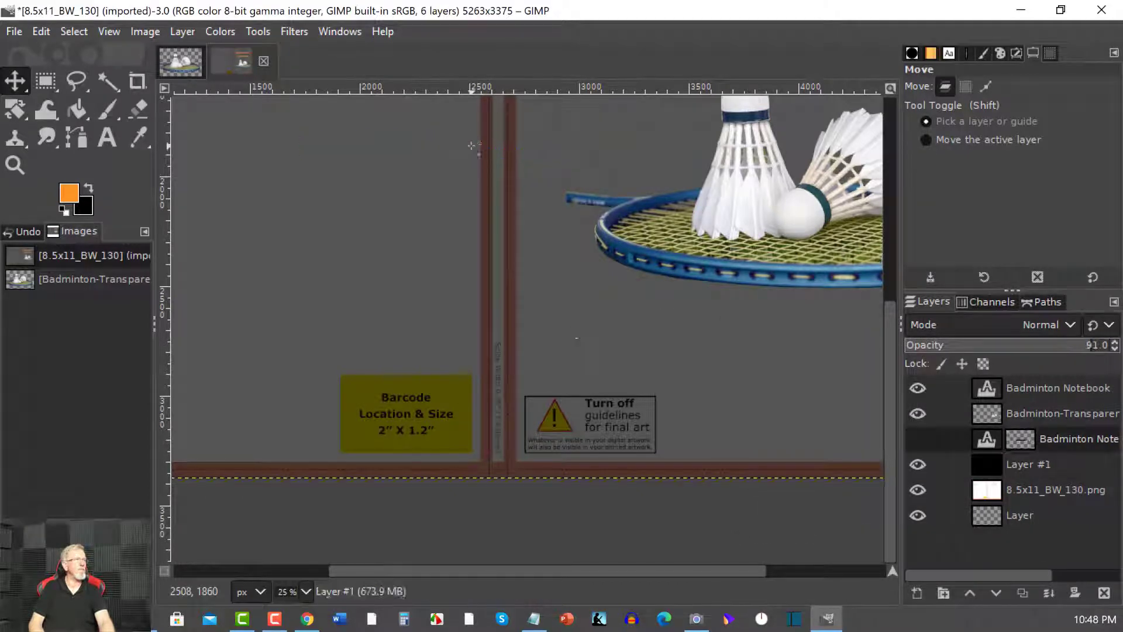
left_click(15, 109)
left_click(507, 150)
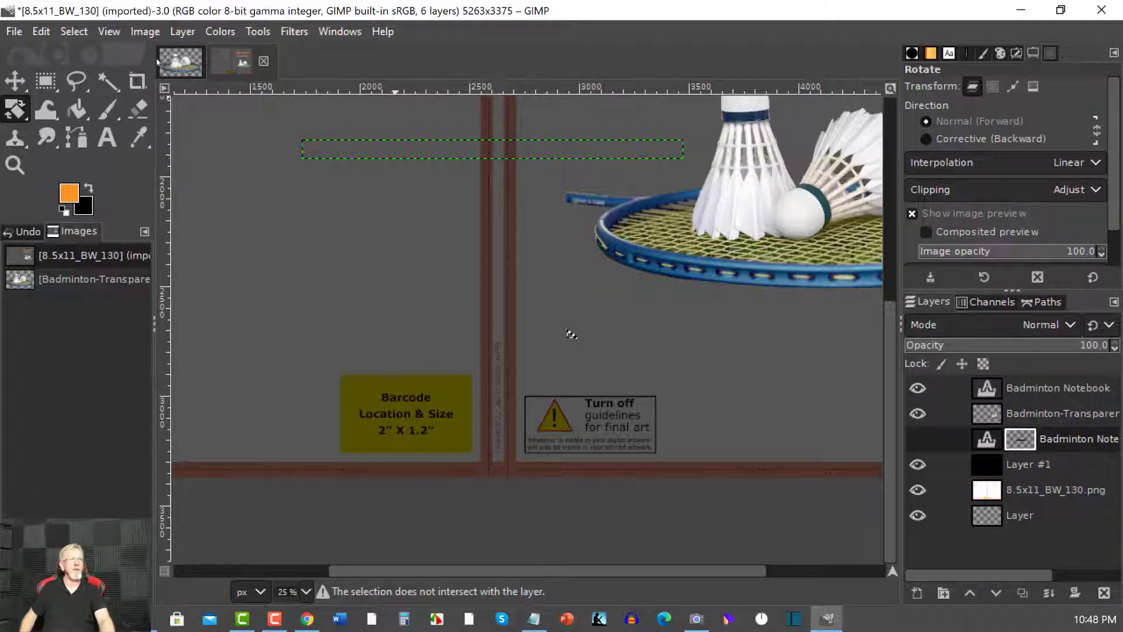
Step: Draw a new text box across the spine, below the hidden text, and enter "BadMnton Notebook" in it
left_click(107, 138)
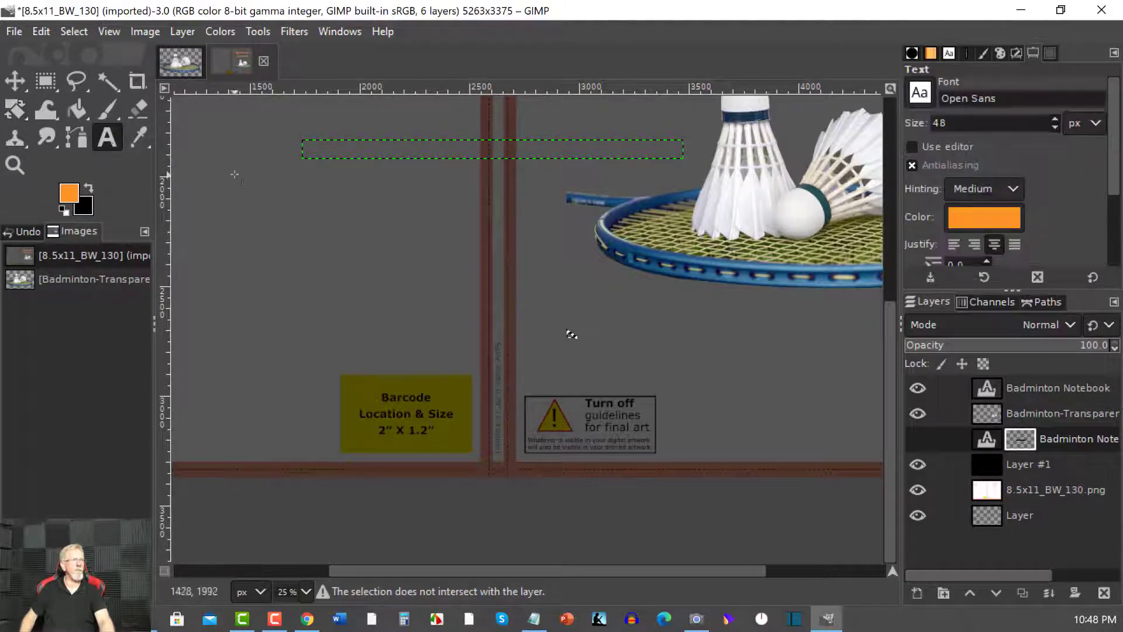
left_click_drag(252, 189, 721, 338)
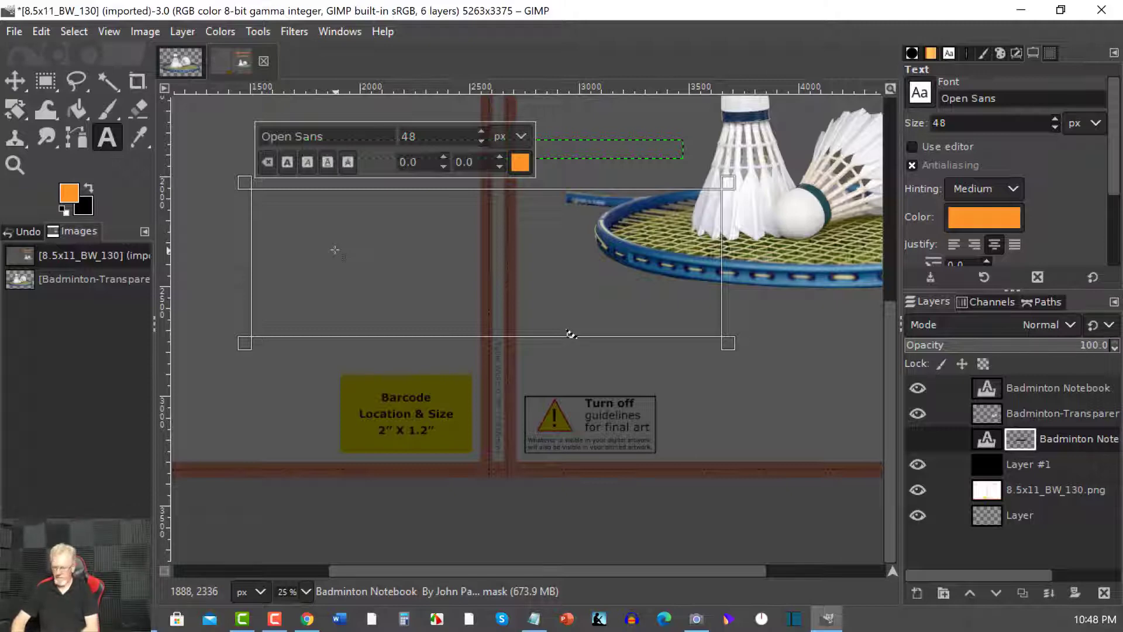
type("Ba")
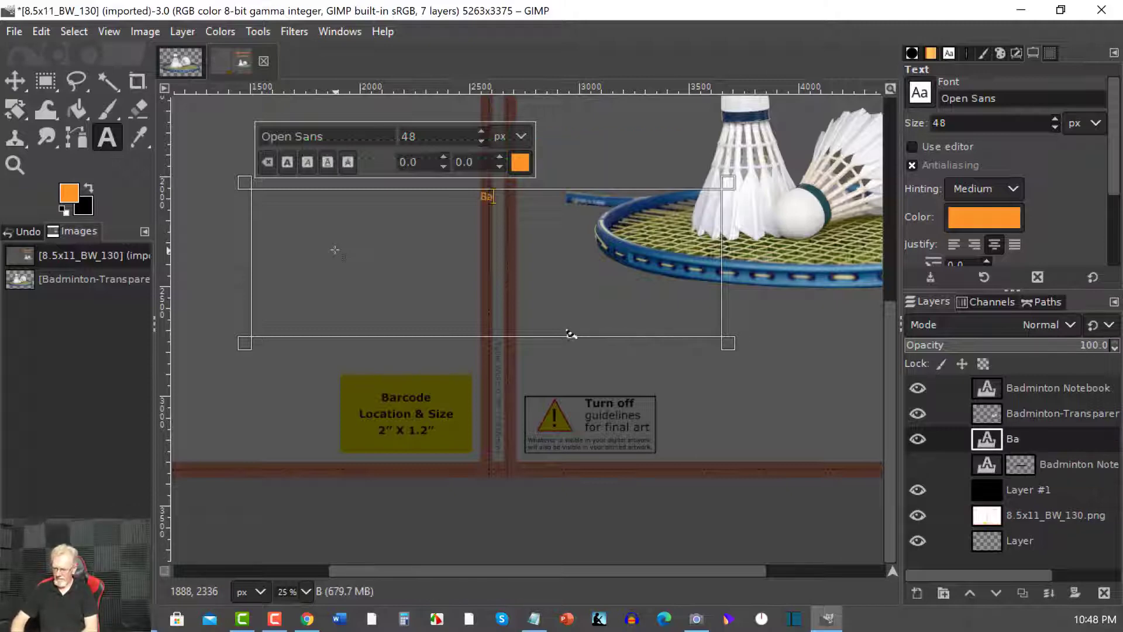
type("dMn")
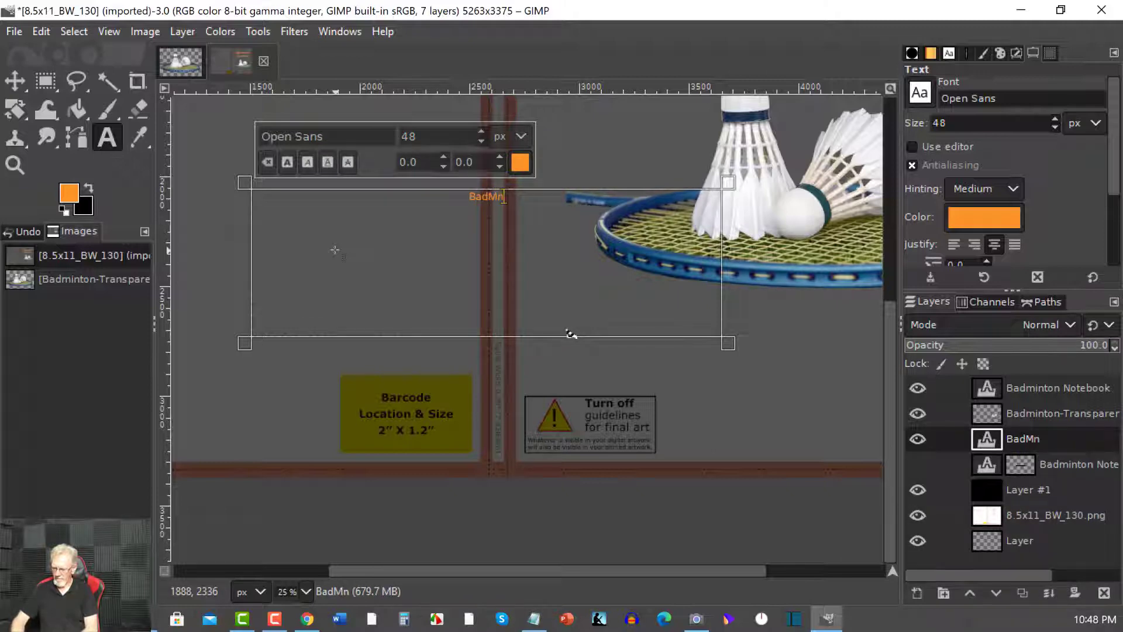
type("ton Notebook")
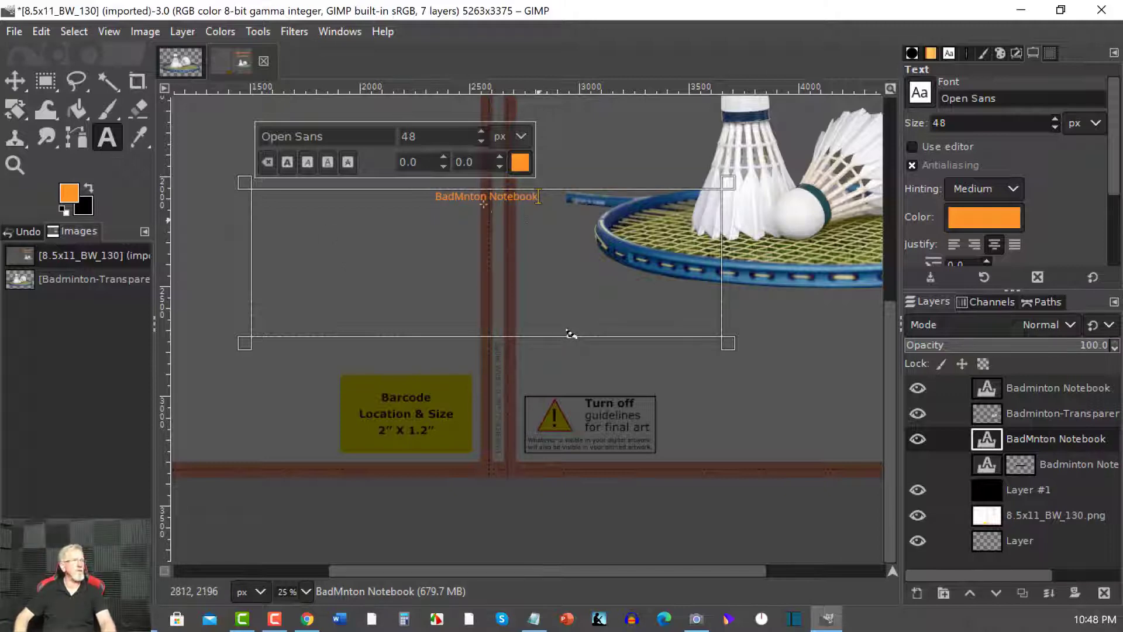
Step: Correct the wording of the new text to "Badminton Notebook" and finish editing it
left_click(465, 198)
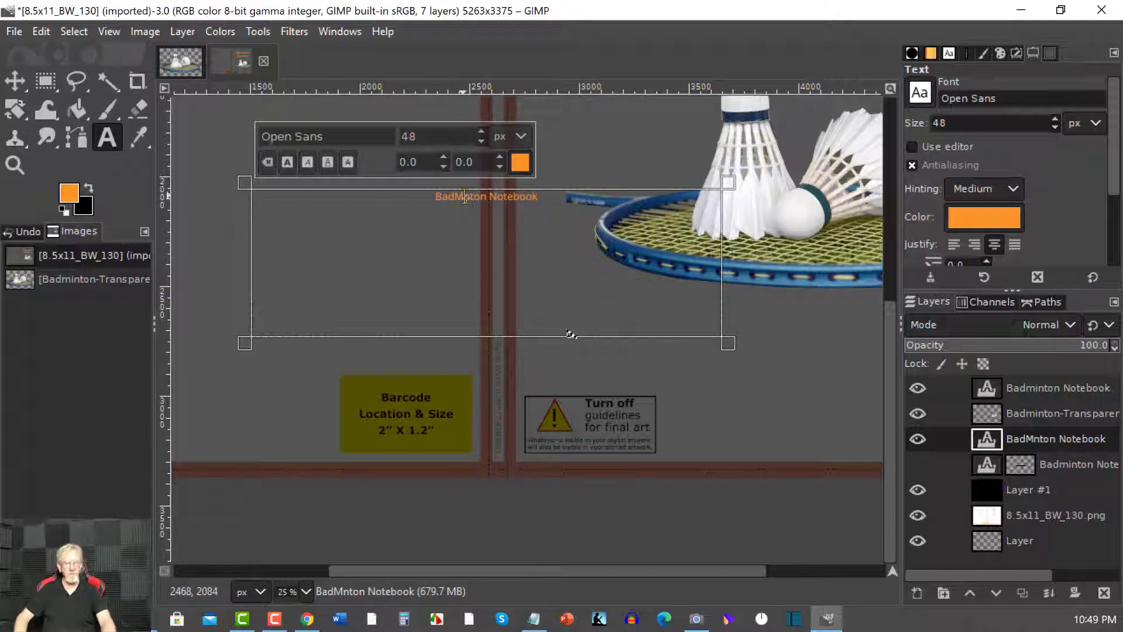
key("BackSpace")
type("mi")
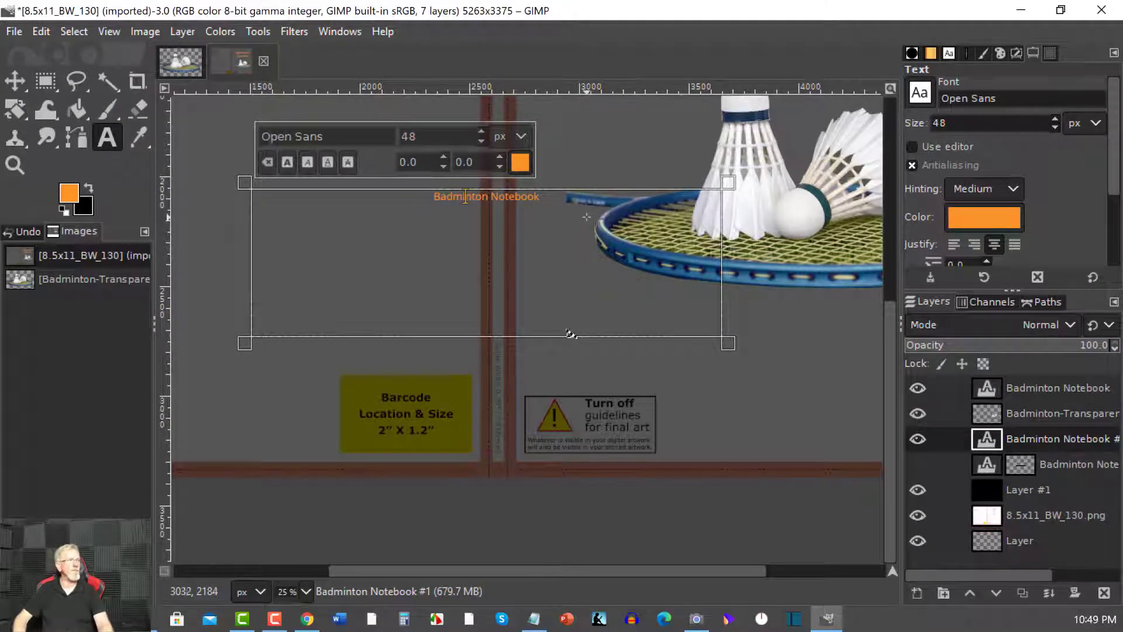
key("BackSpace")
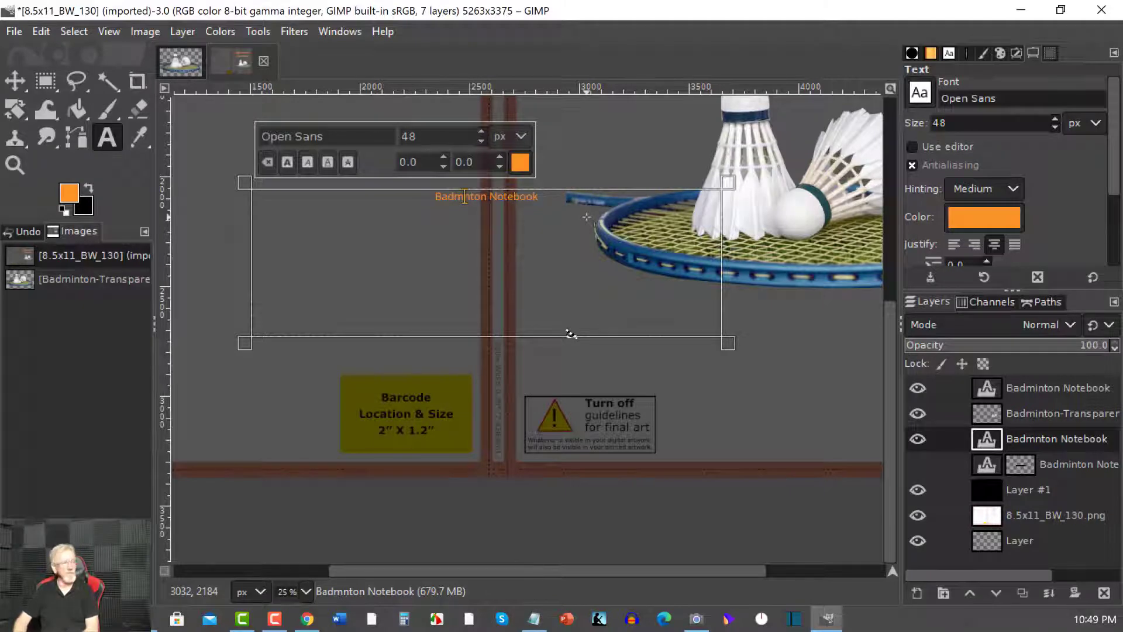
type("IN")
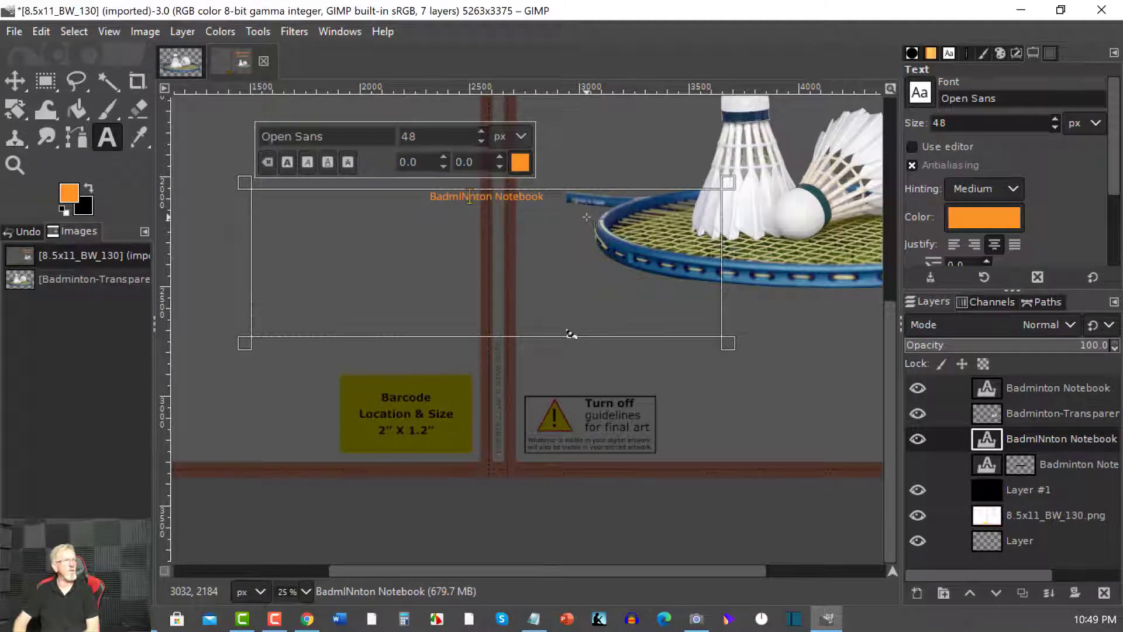
key("BackSpace")
key("BackSpace")
type("i")
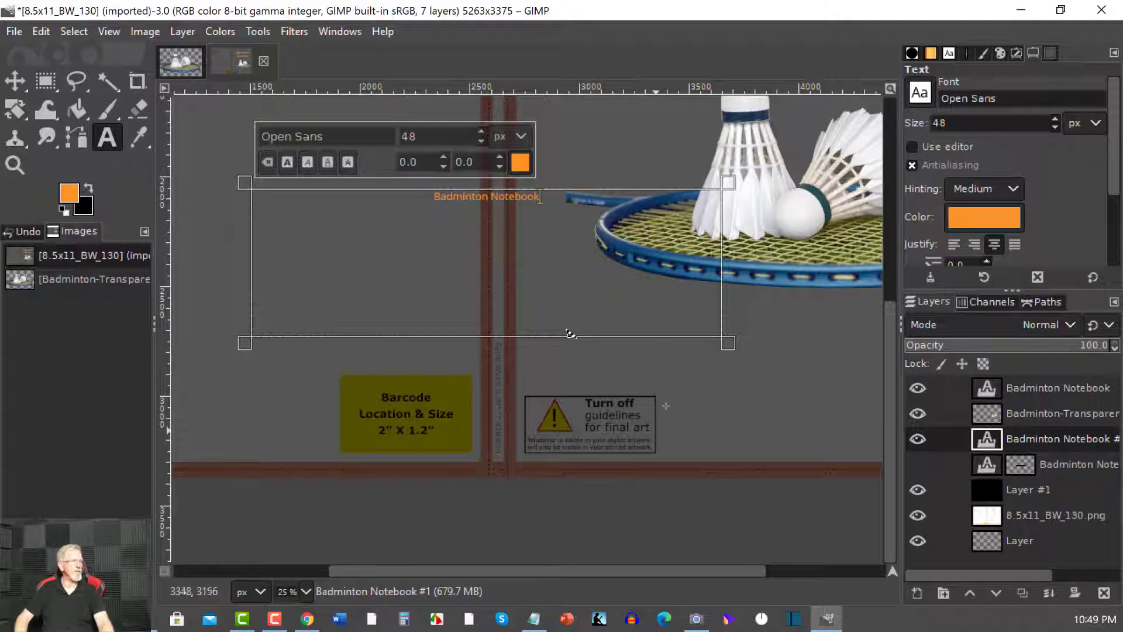
left_click(695, 387)
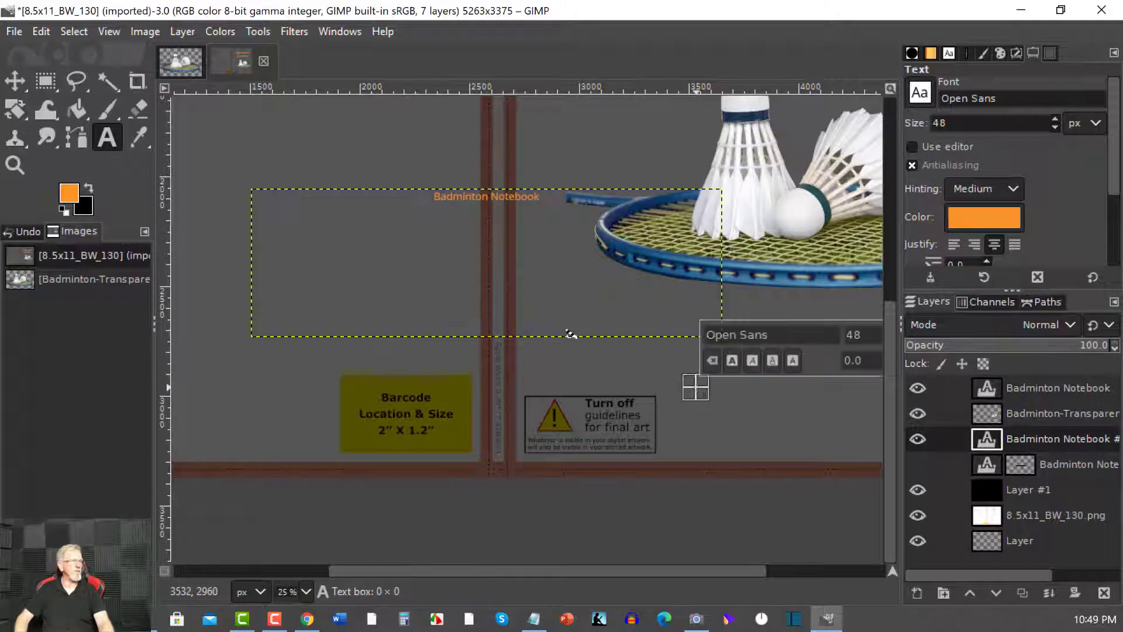
Step: Try to rotate the new spine text layer by 90 degrees
left_click(23, 117)
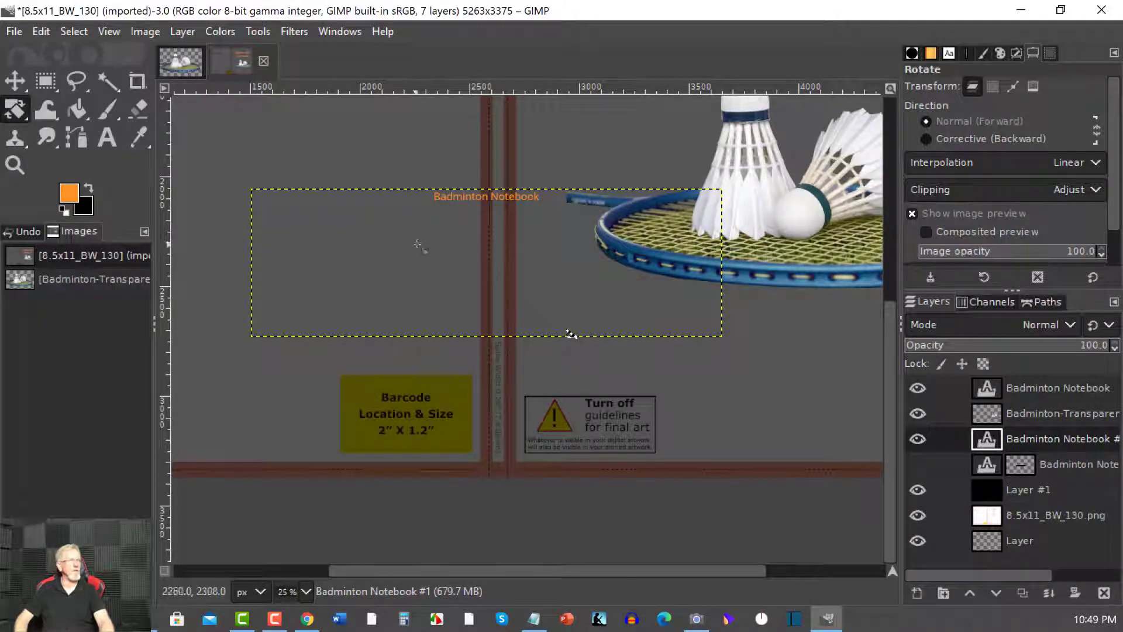
left_click(571, 333)
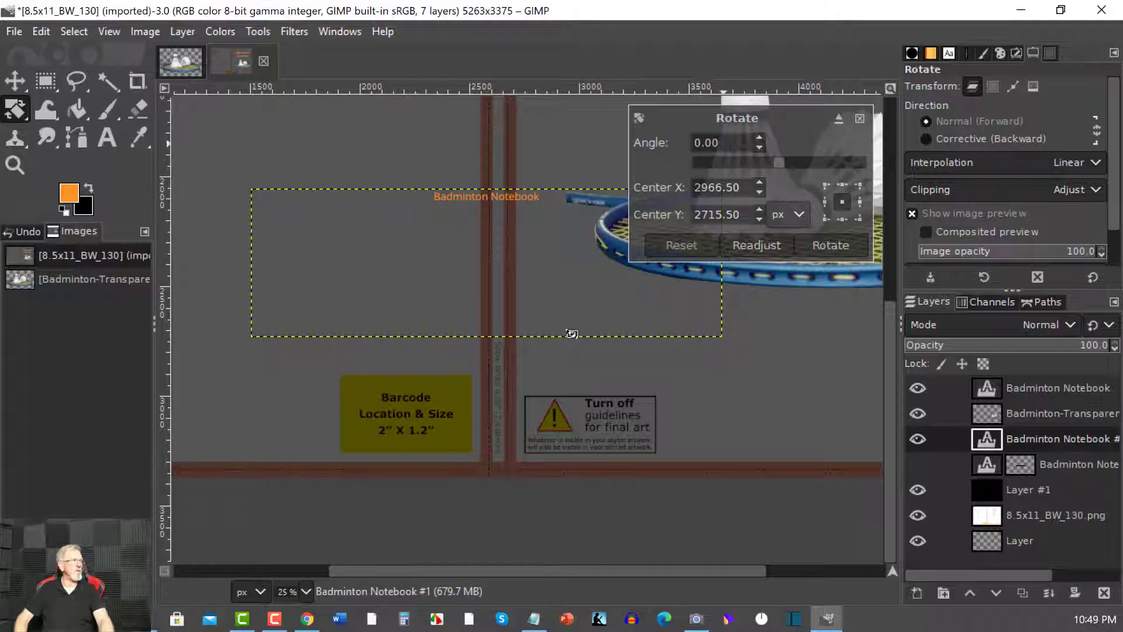
triple_click(706, 142)
type("9")
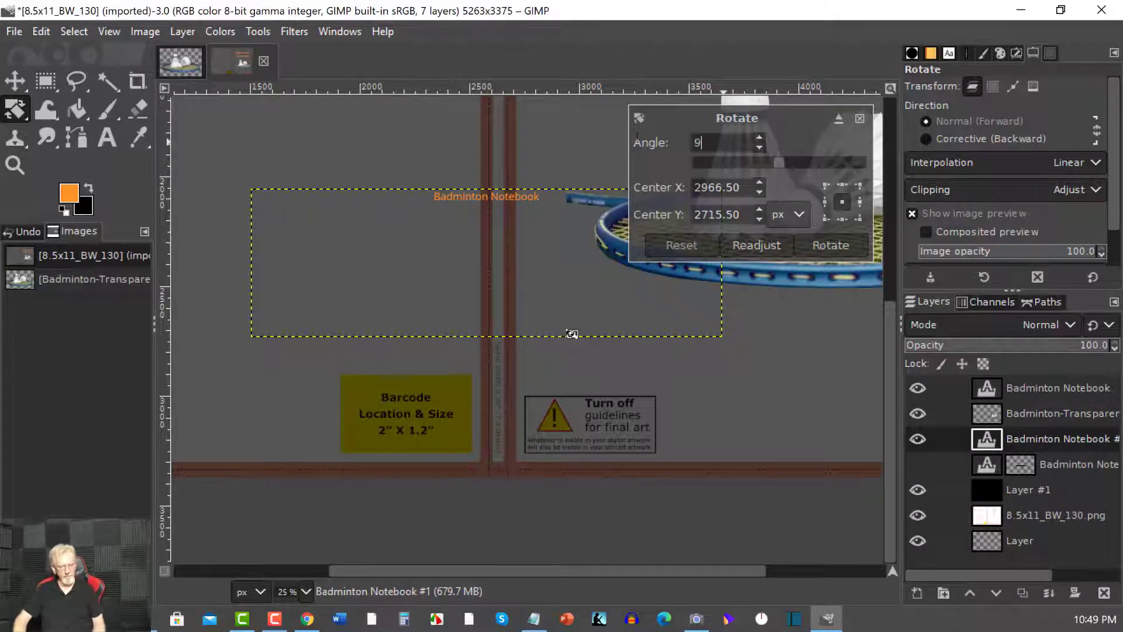
type("0")
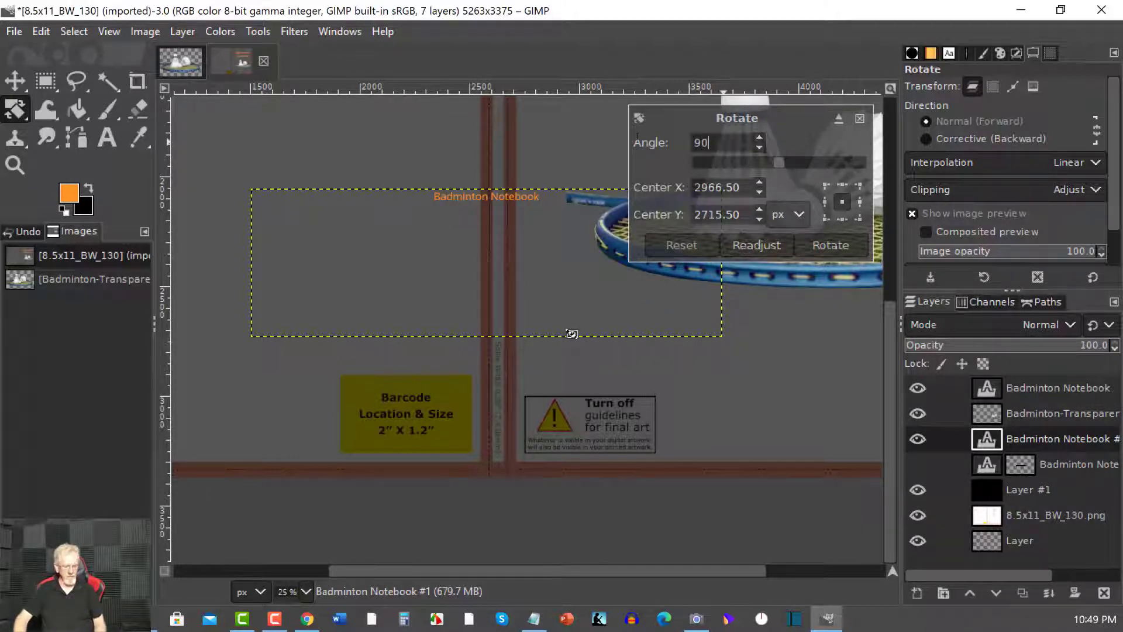
key("Return")
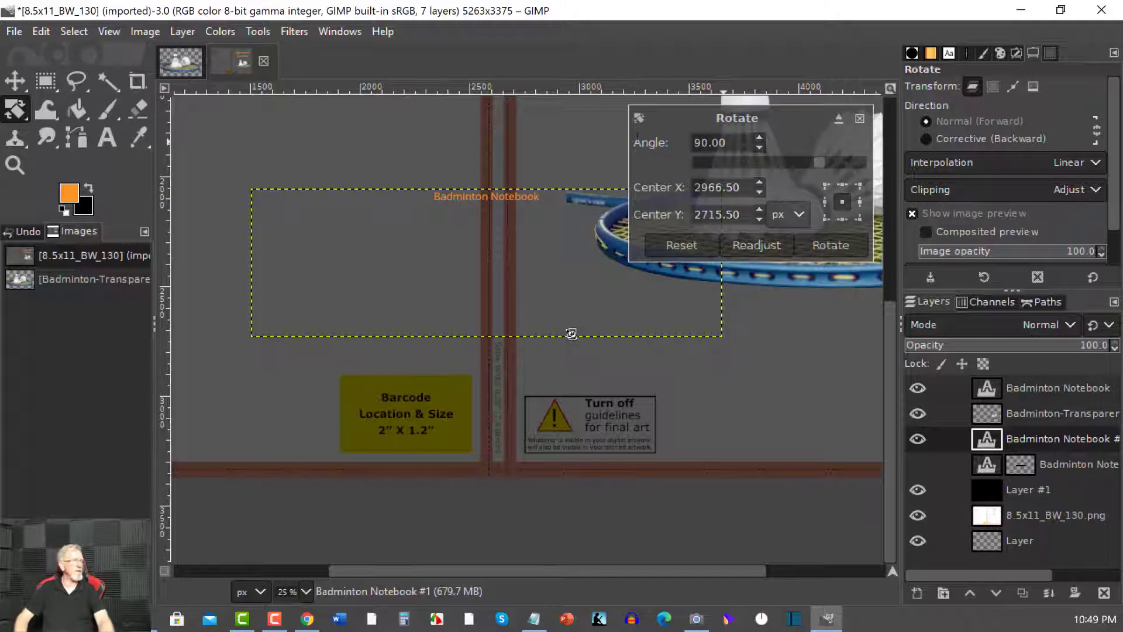
key("Return")
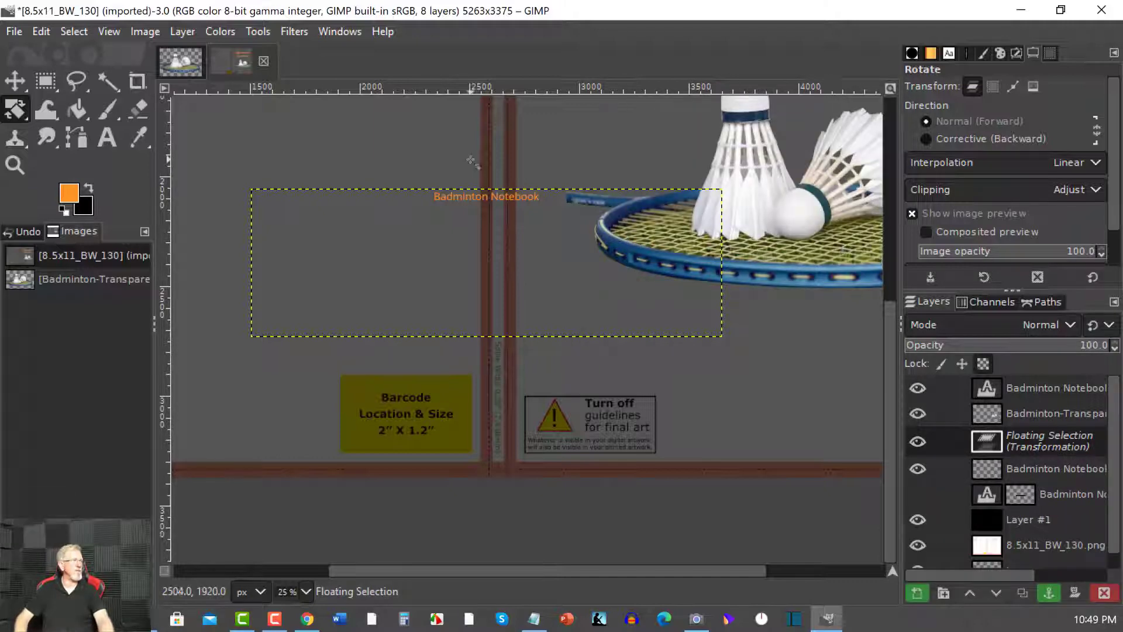
left_click(485, 206)
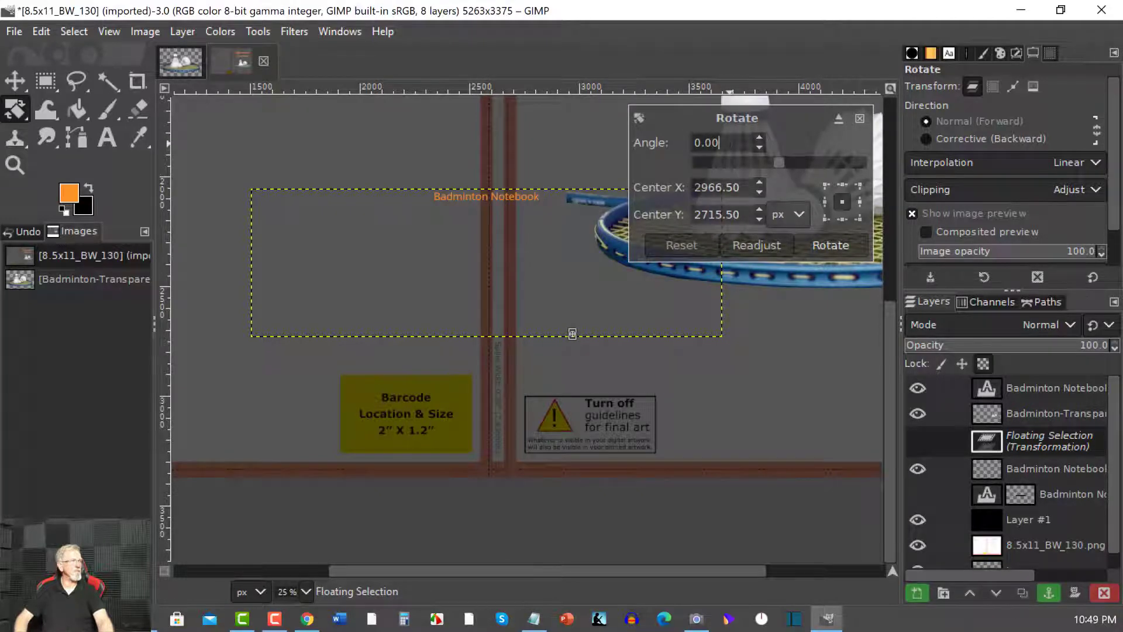
left_click_drag(719, 143, 686, 145)
type("9")
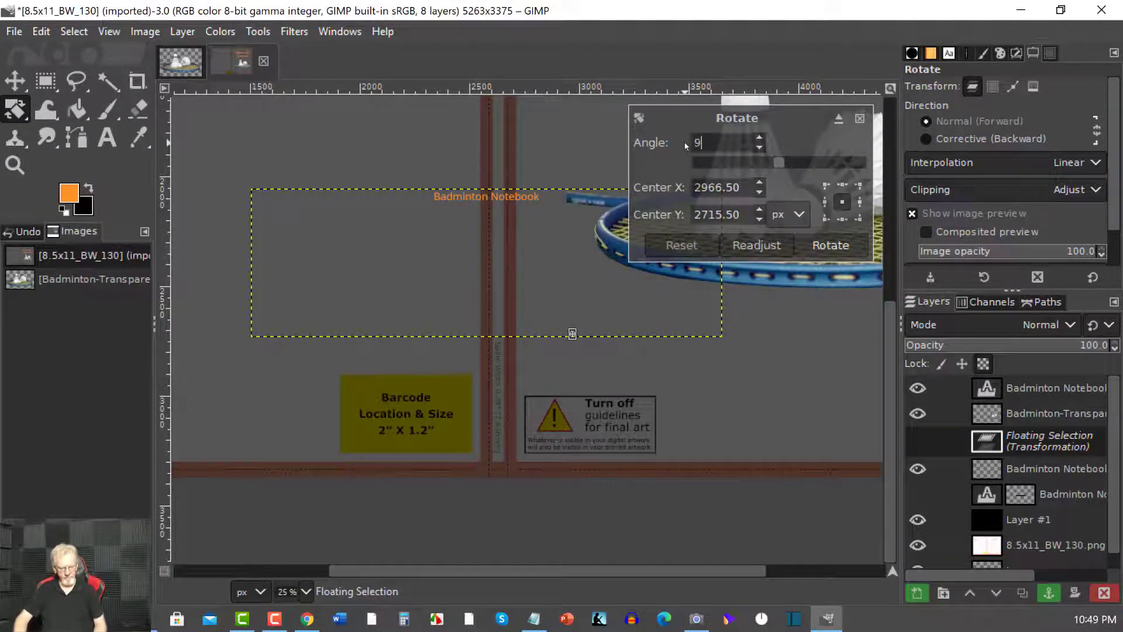
type("0")
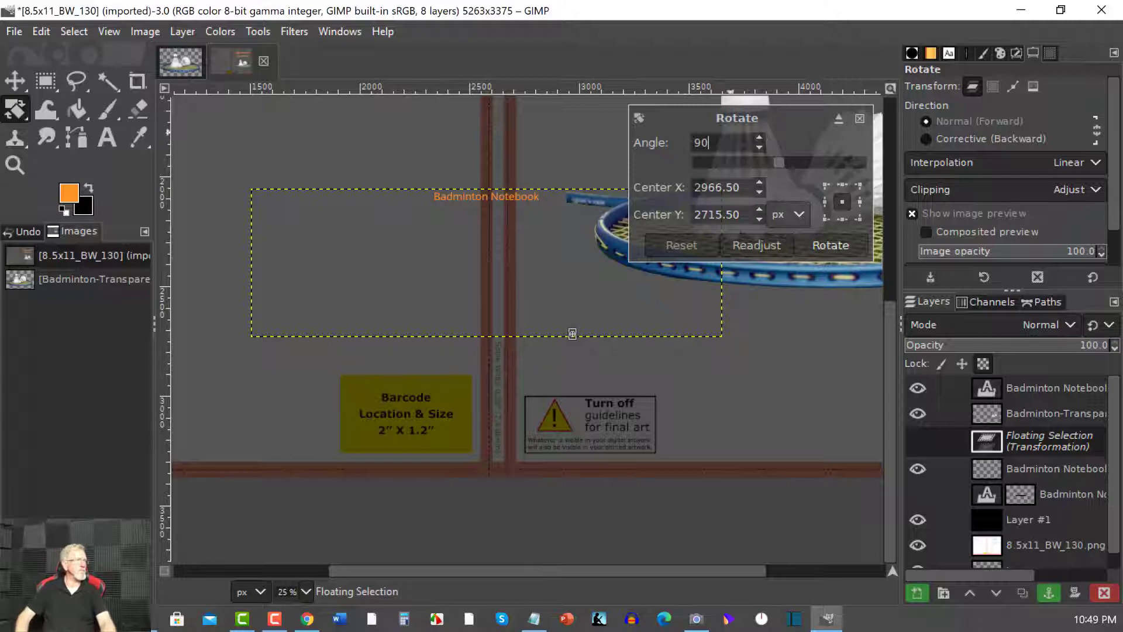
left_click(761, 138)
left_click_drag(763, 140, 761, 149)
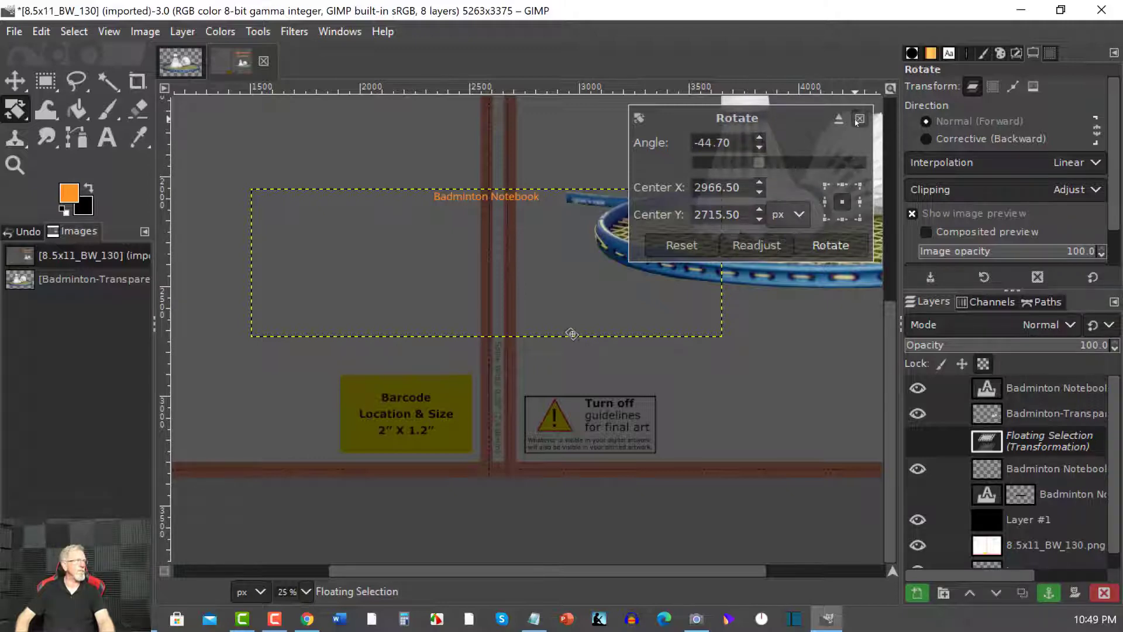
key("Escape")
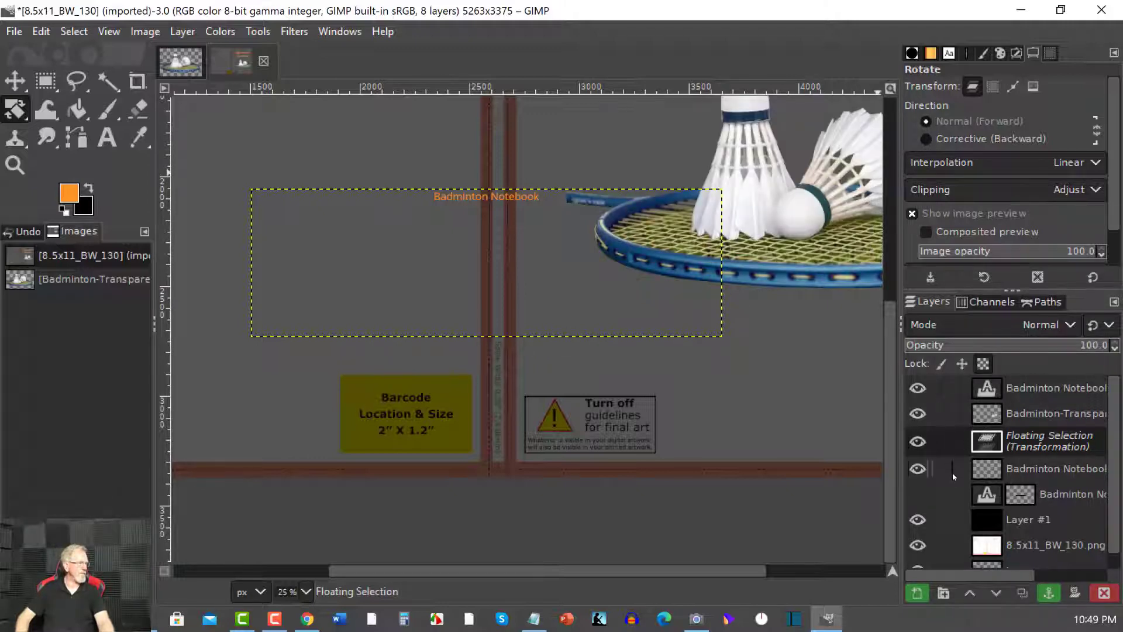
Step: Anchor the floating selection left by the rotation to the new spine text layer
left_click(950, 490)
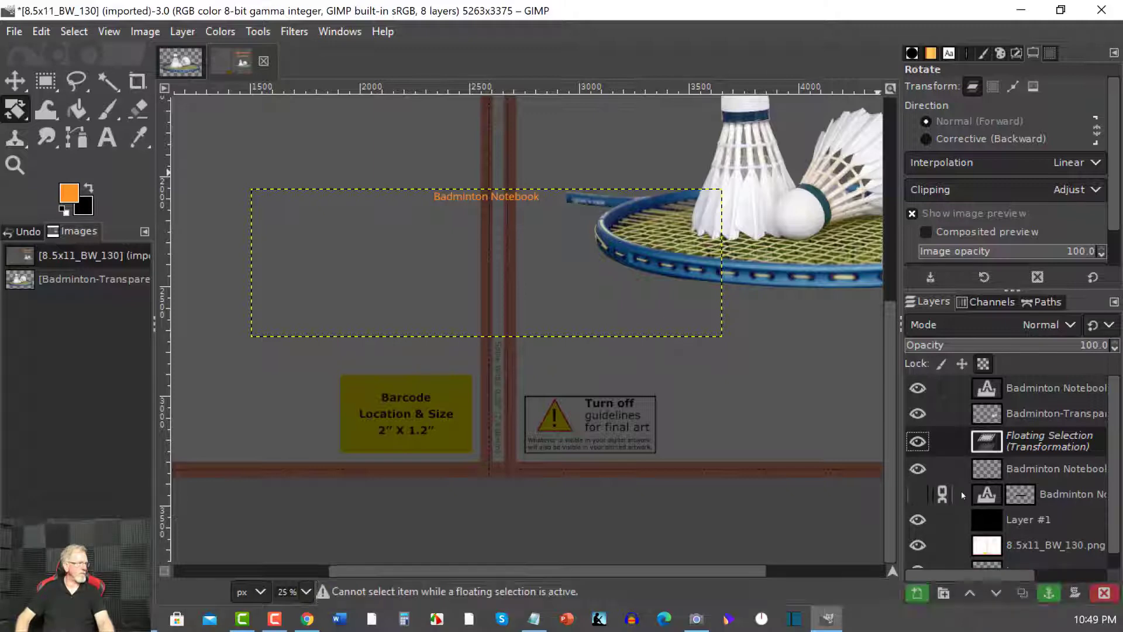
left_click(942, 496)
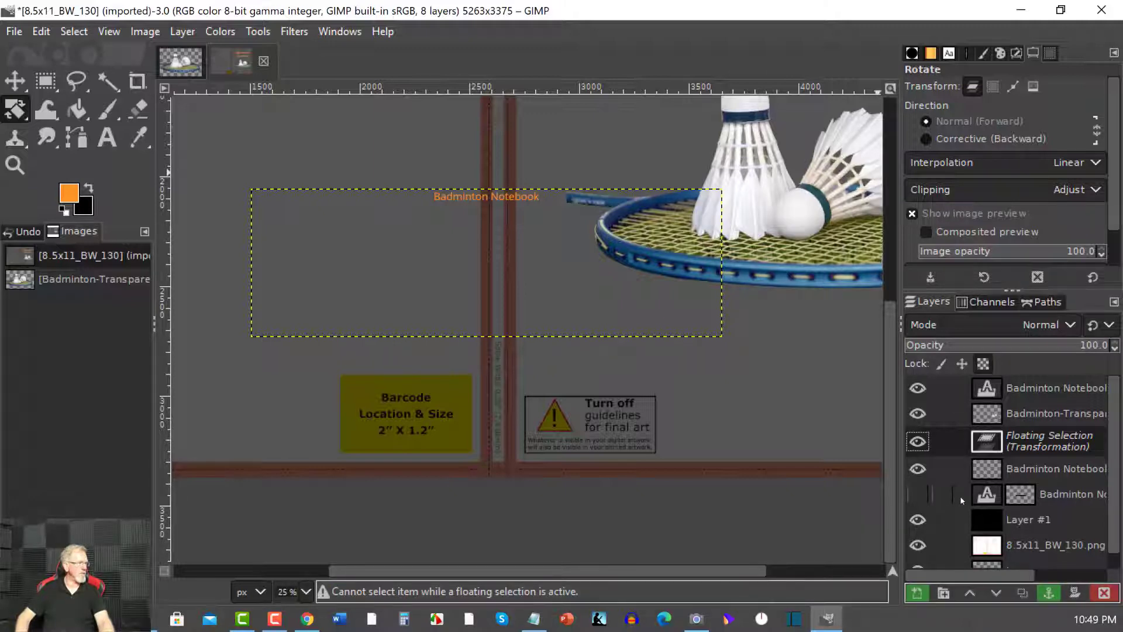
left_click(917, 442)
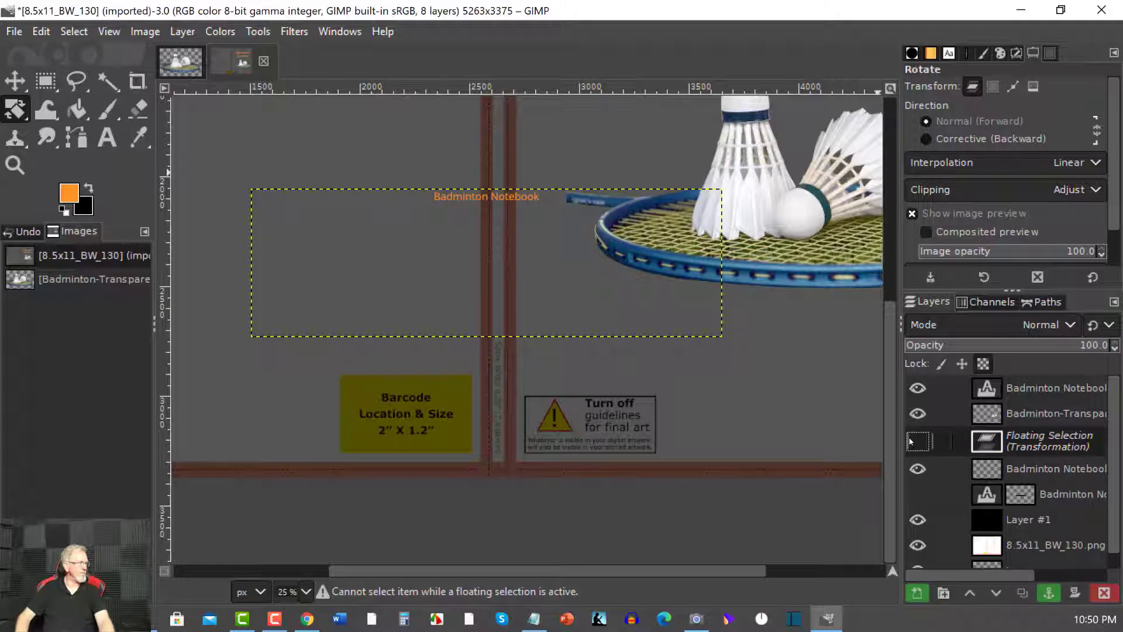
left_click(917, 442)
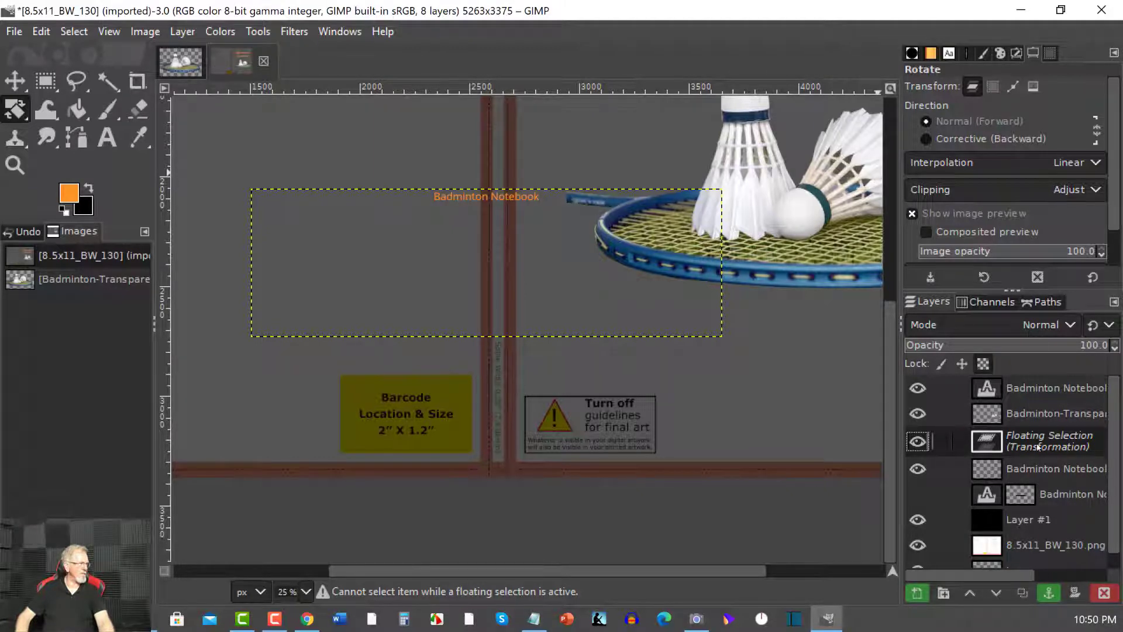
right_click(1038, 447)
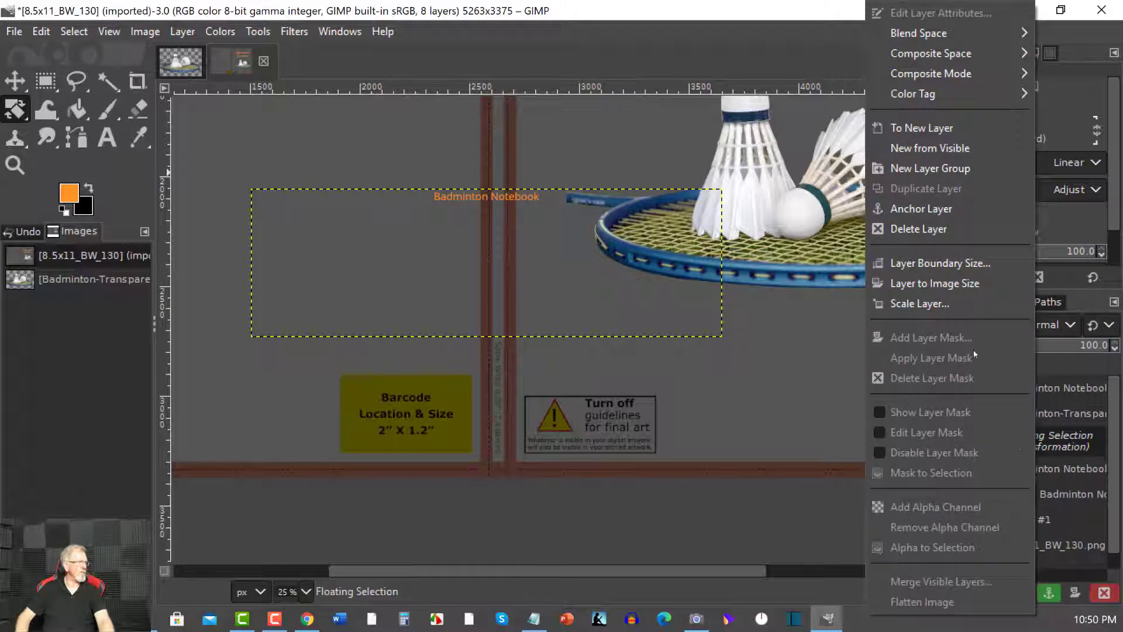
left_click(1072, 437)
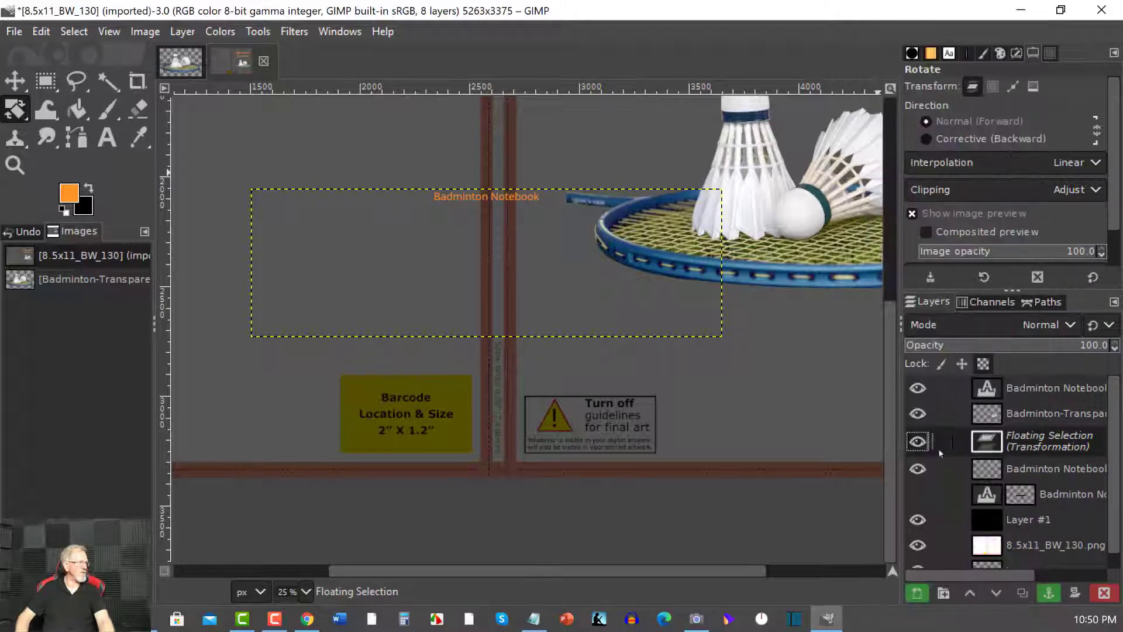
left_click(943, 443)
right_click(960, 444)
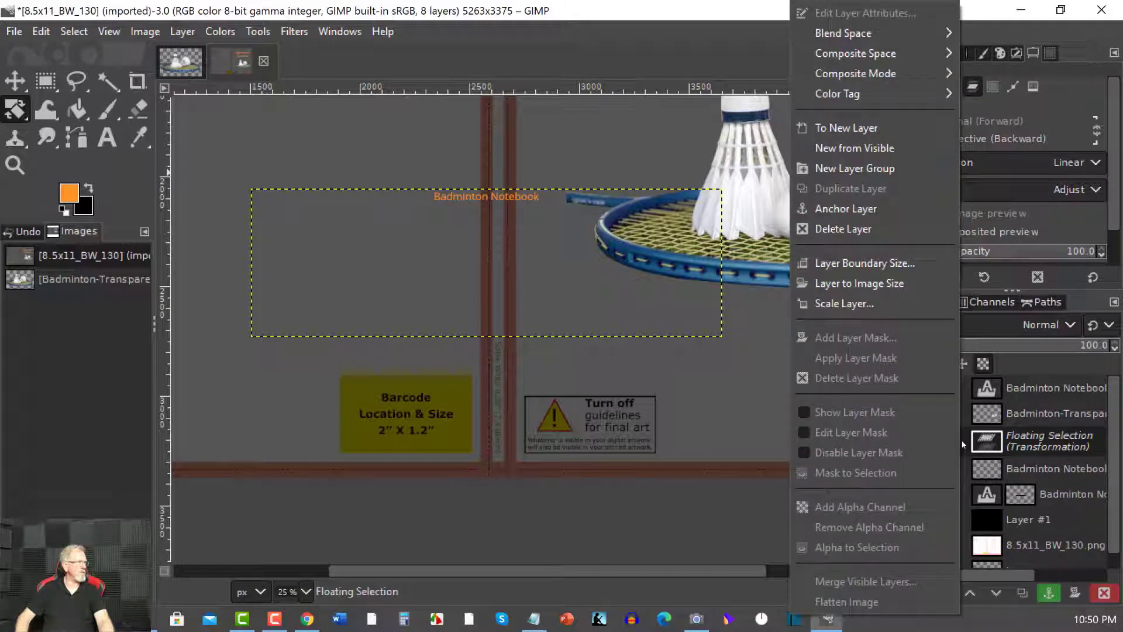
left_click(844, 217)
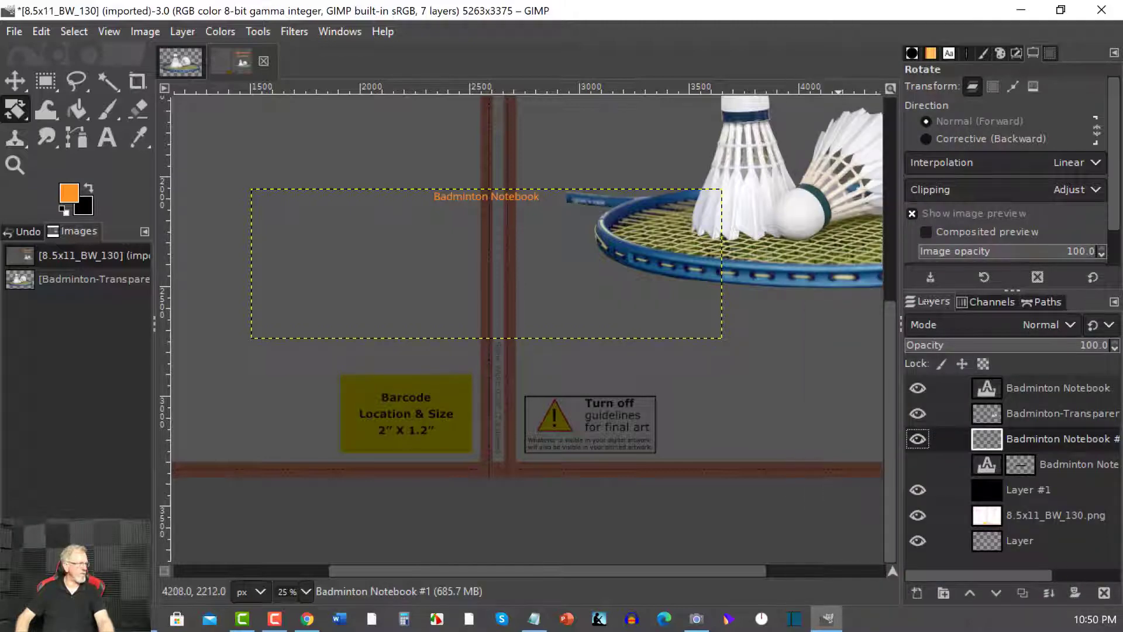
Step: Rotate the new spine text layer by -90 degrees and shift it so the text runs vertically inside the spine
left_click(965, 466)
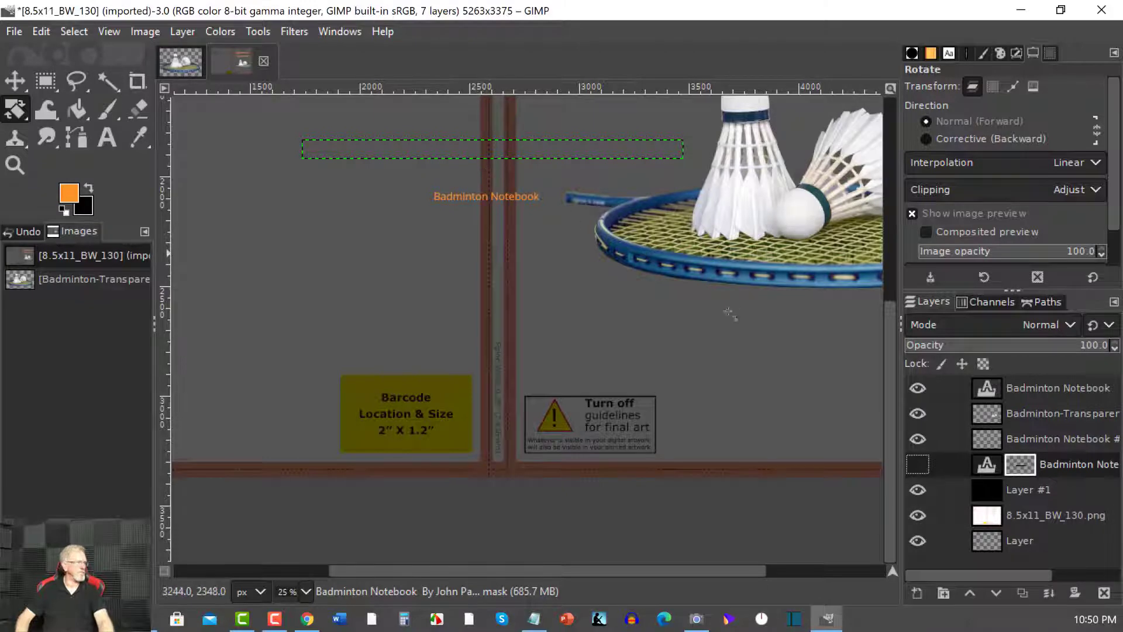
left_click(962, 440)
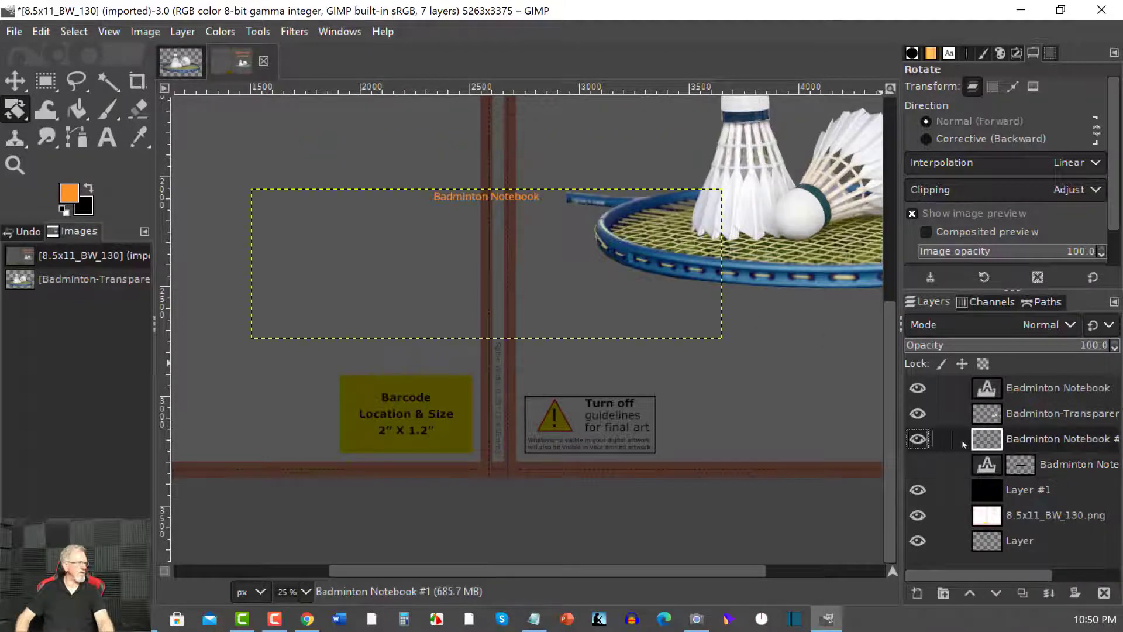
left_click(478, 206)
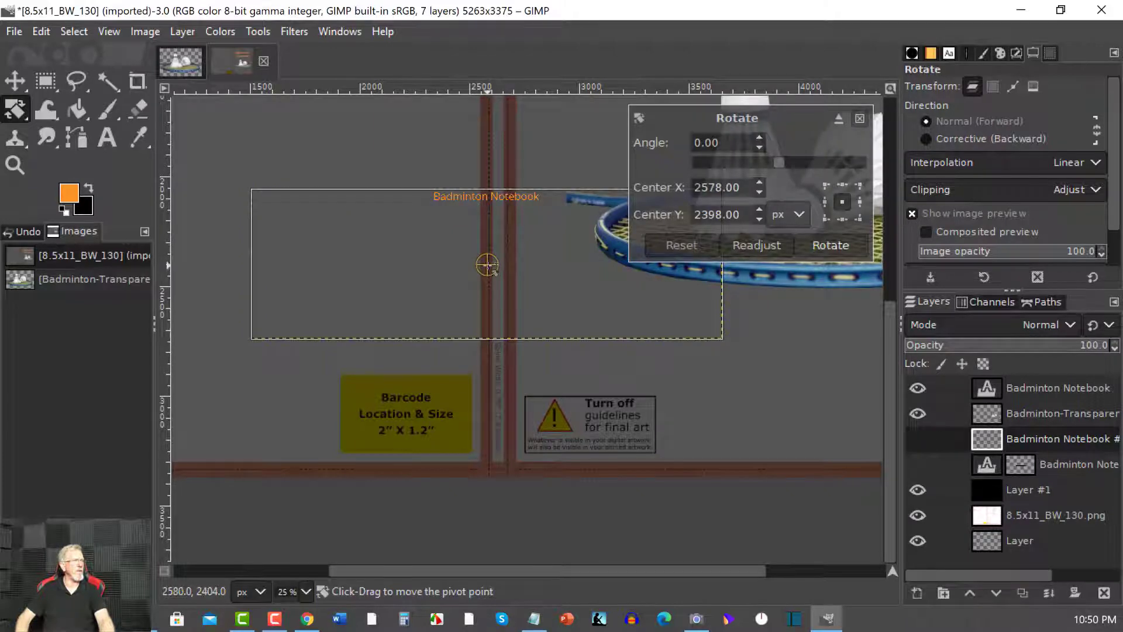
left_click_drag(488, 265, 500, 267)
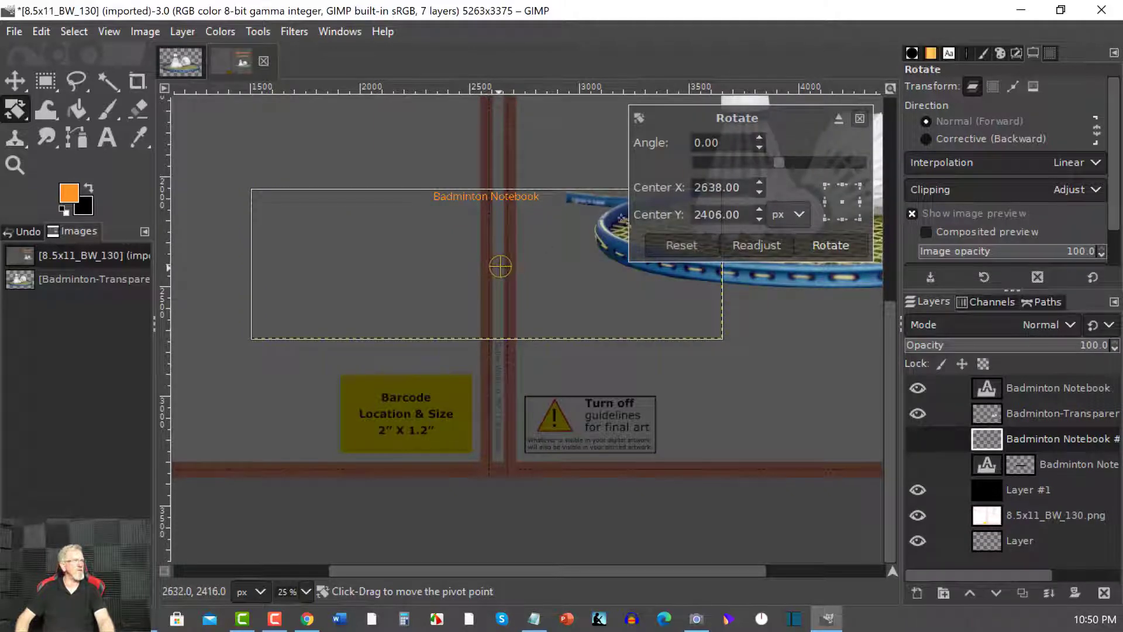
left_click_drag(760, 142, 761, 149)
left_click(761, 142)
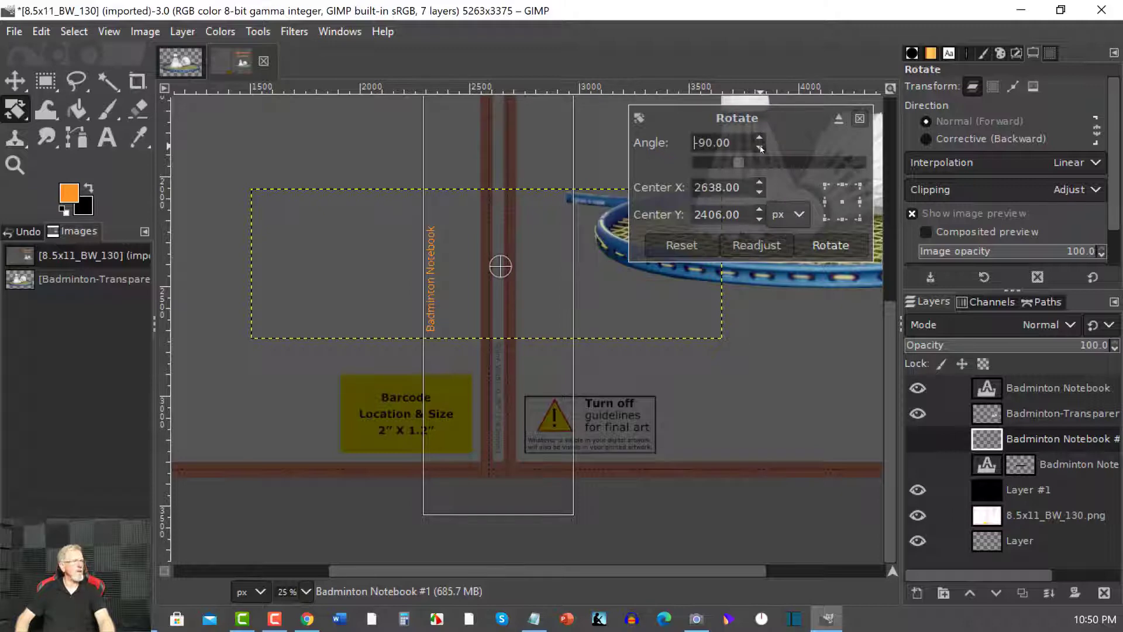
left_click_drag(501, 266, 541, 240)
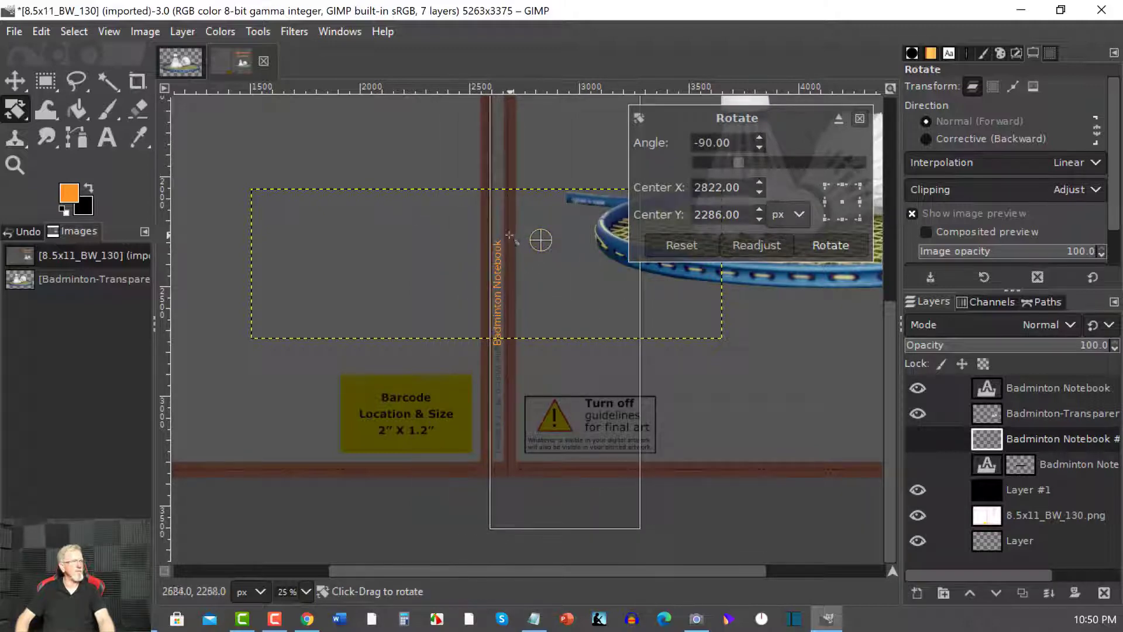
left_click(831, 245)
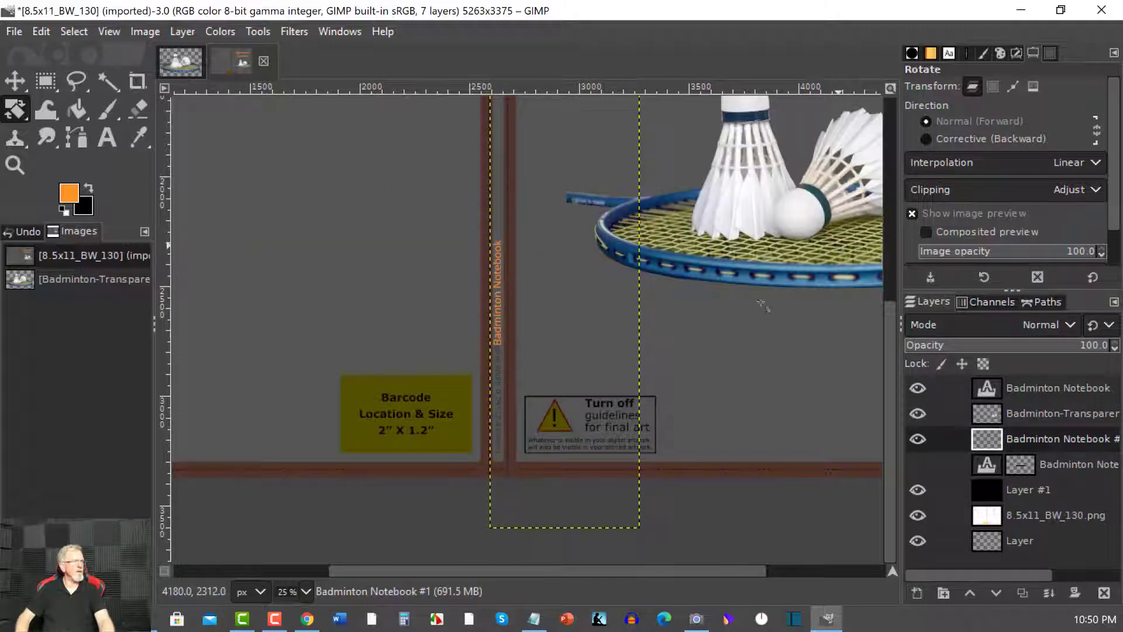
Step: Move the rotated spine text up along the spine, keeping it between the spine guidelines
left_click(500, 291)
left_click_drag(565, 292, 564, 231)
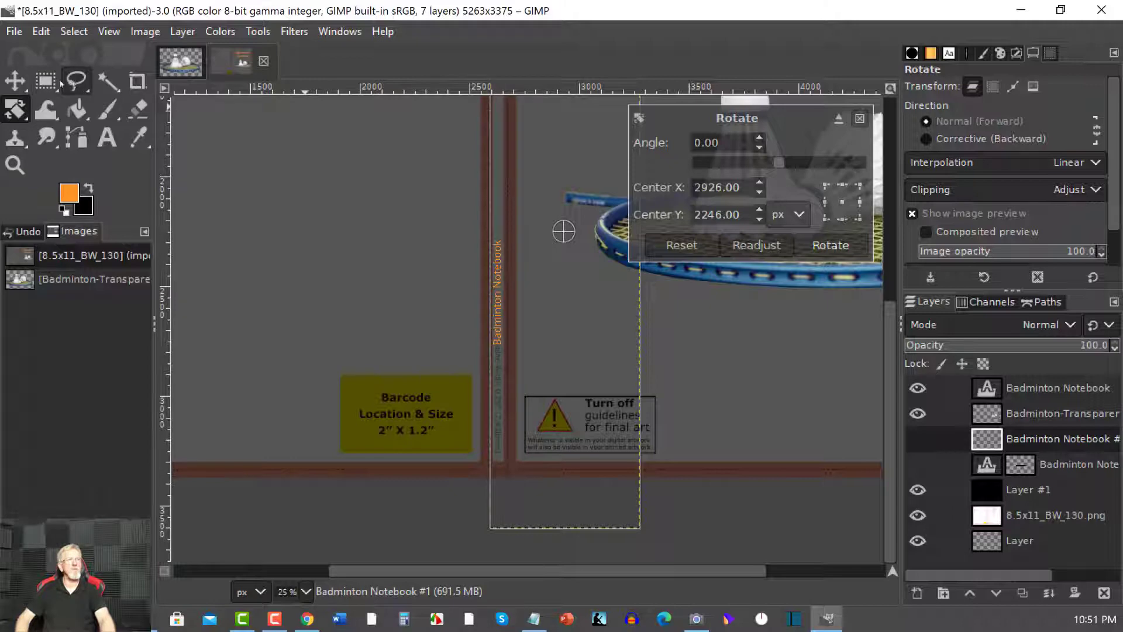
left_click(16, 80)
left_click_drag(554, 273, 556, 273)
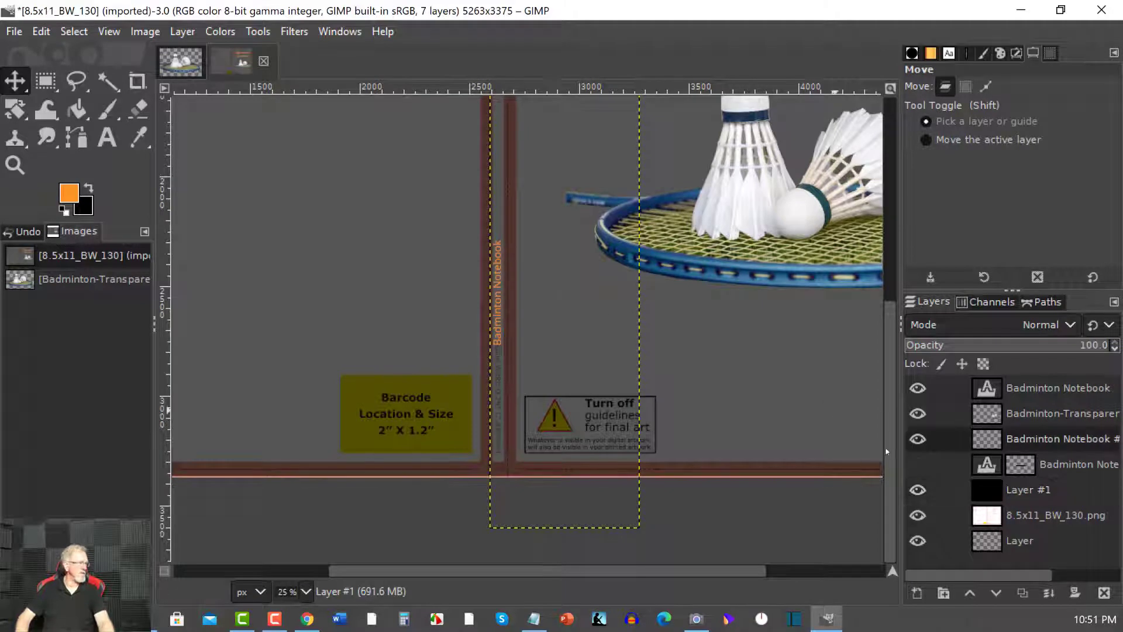
left_click(959, 466)
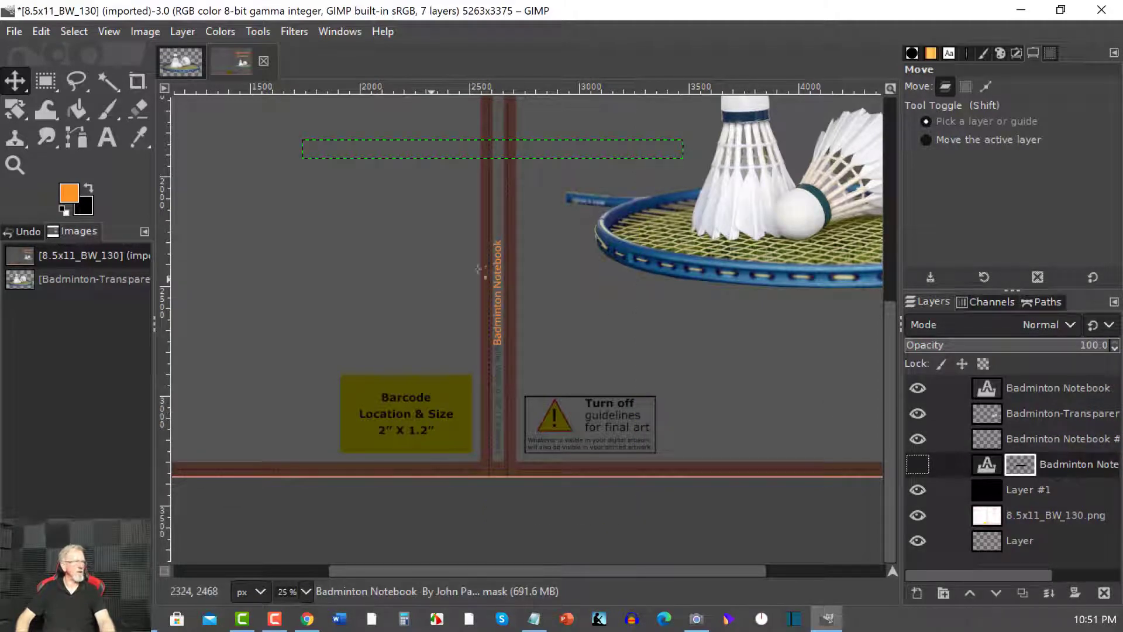
left_click(961, 437)
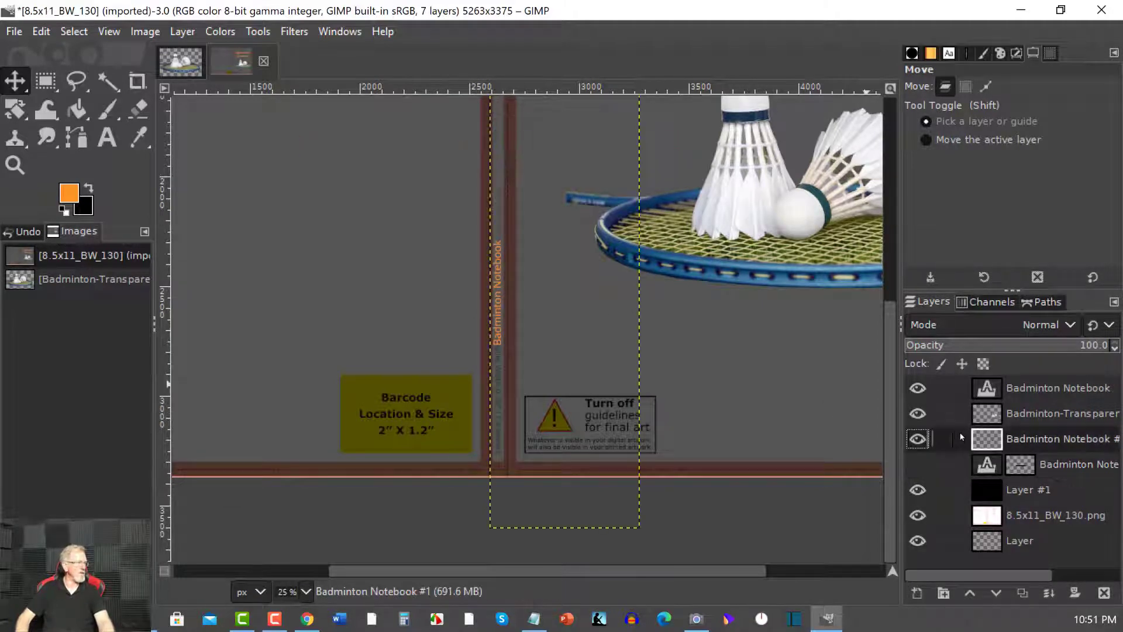
left_click_drag(503, 303, 497, 176)
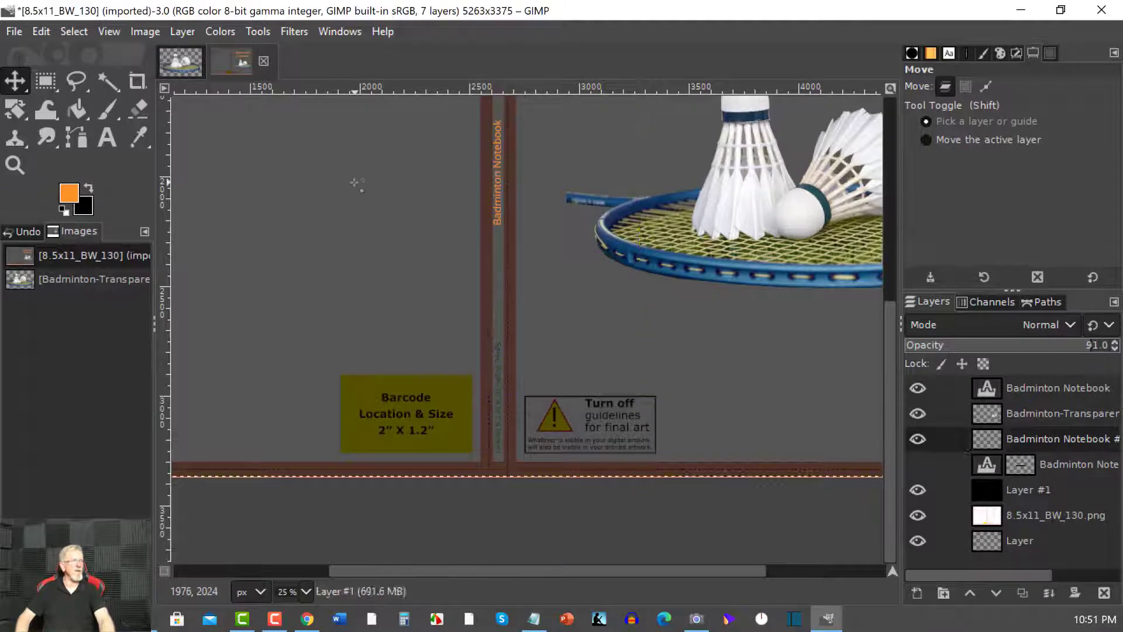
key("shift+alt")
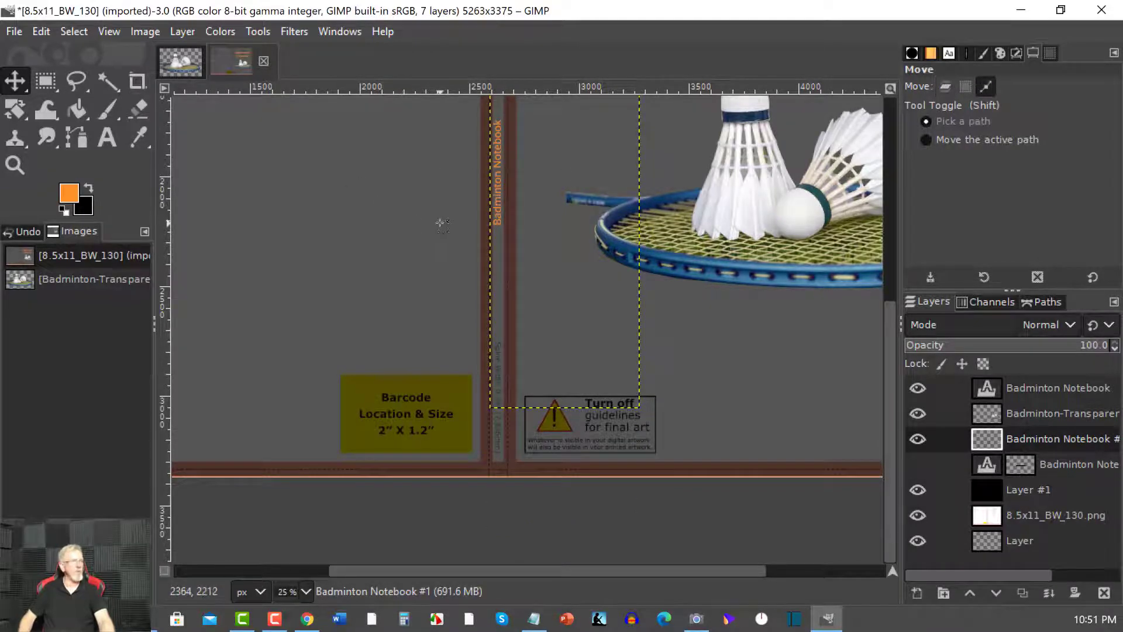
Step: Set the opacity of the black Layer #1 to 100 so it fully covers the template
scroll(441, 224, "down", 2)
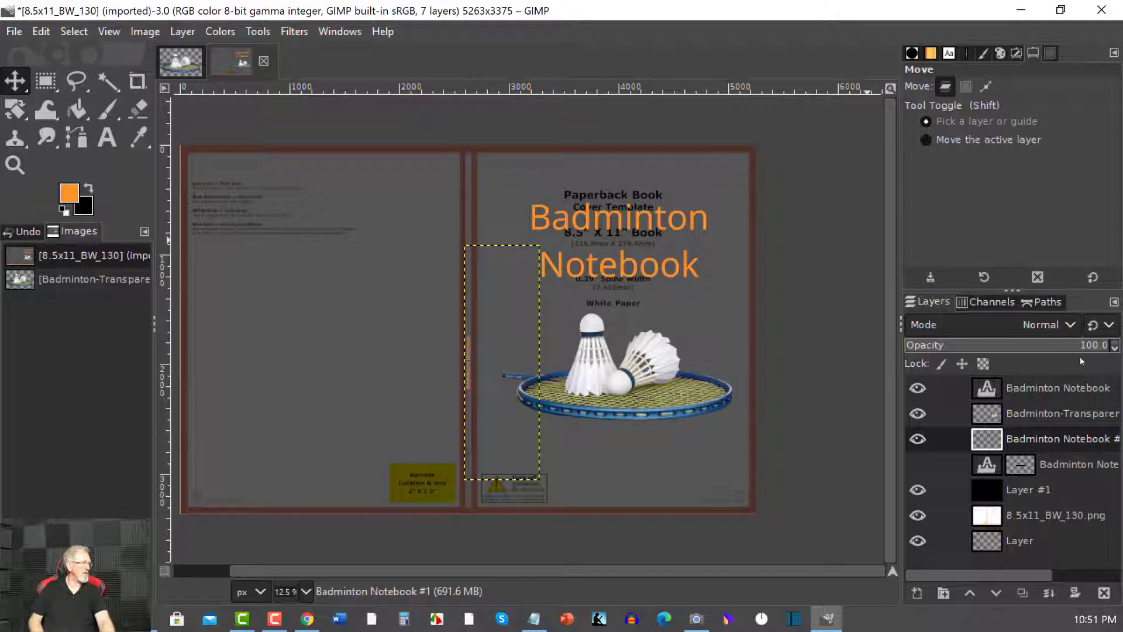
left_click(957, 486)
scroll(1116, 348, "down", 9)
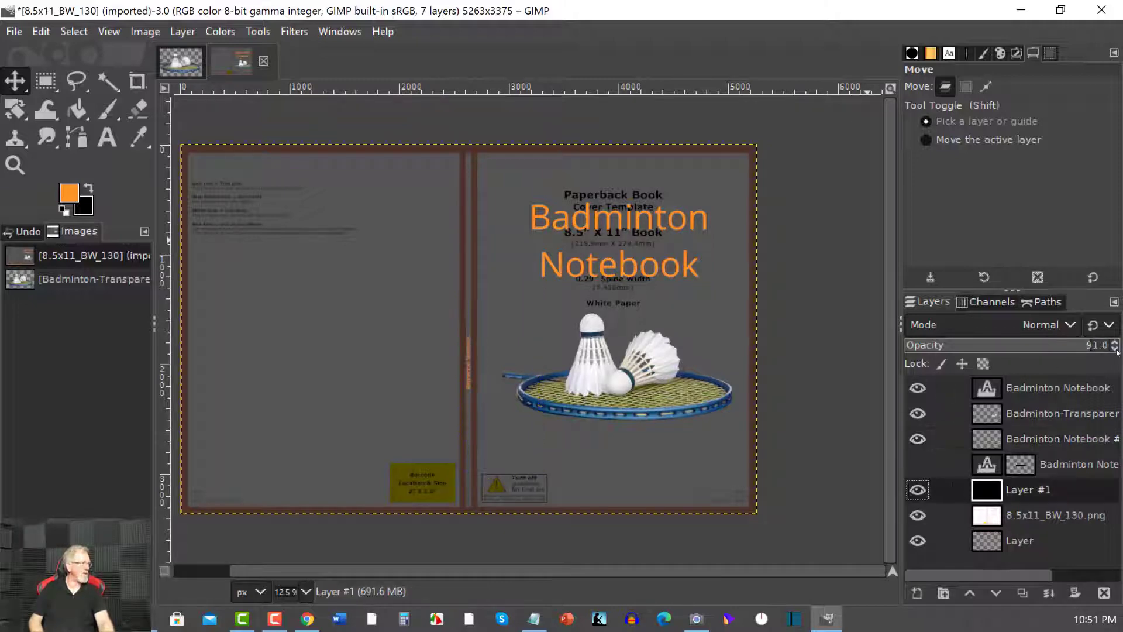
scroll(1116, 345, "up", 9)
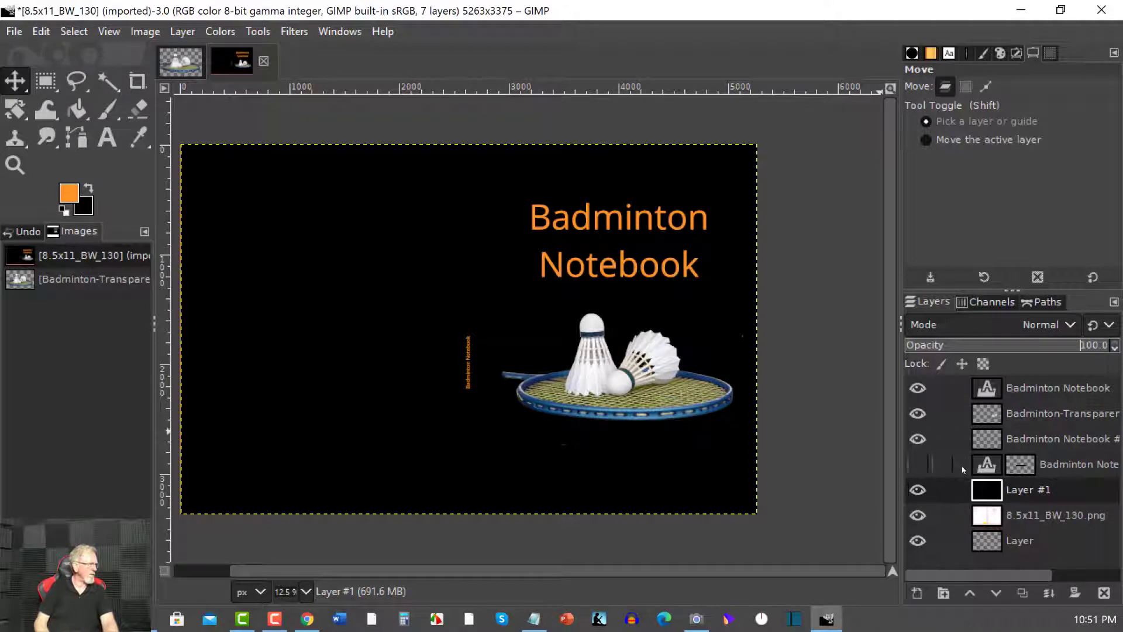
Step: Fuzzy-select the empty area around the racket on the Badminton-Transparent layer and try to erase the stray speck beneath the racket
left_click(962, 414)
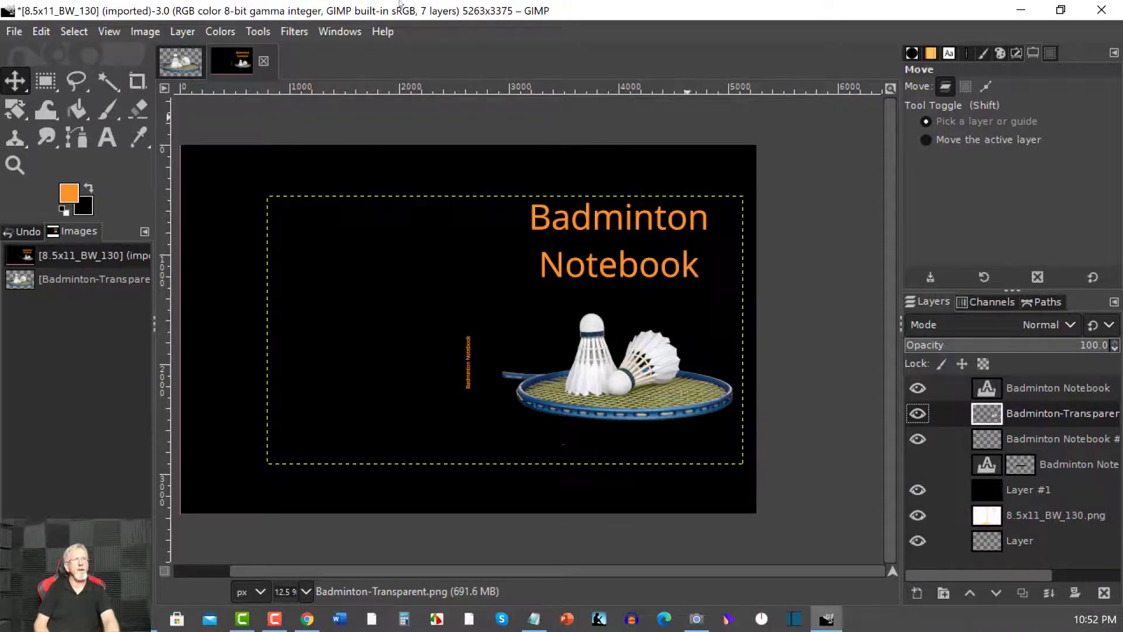
left_click(107, 81)
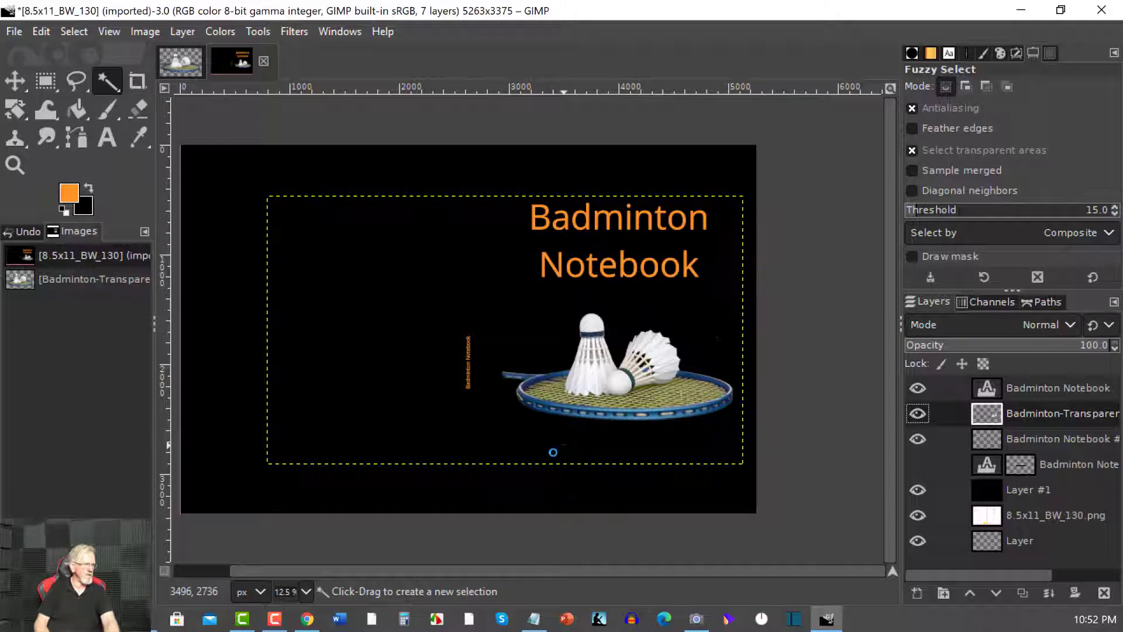
left_click(565, 445)
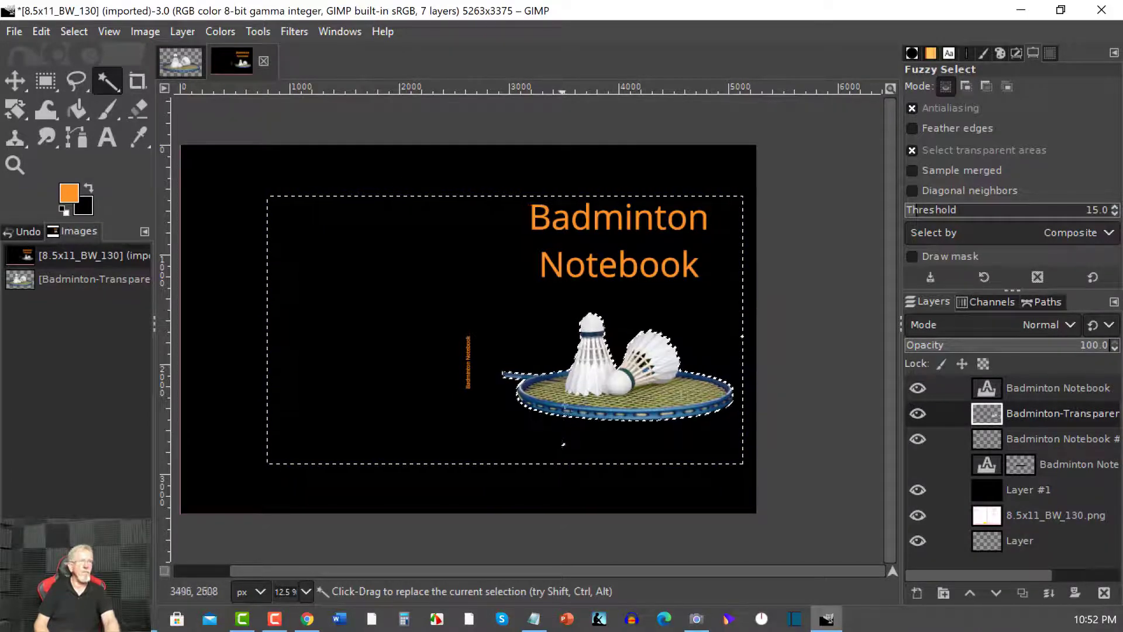
left_click(137, 108)
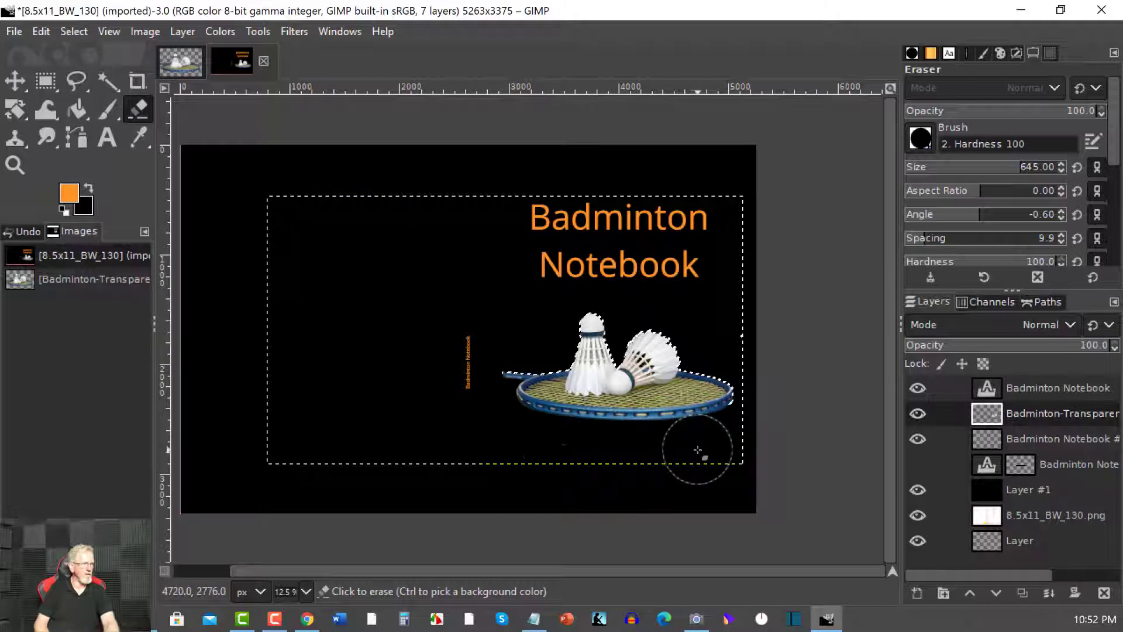
left_click(576, 441)
Step: Return to Fuzzy Select for the empty area around the racket and invert the selection to cover the racket and stray specks
left_click(106, 83)
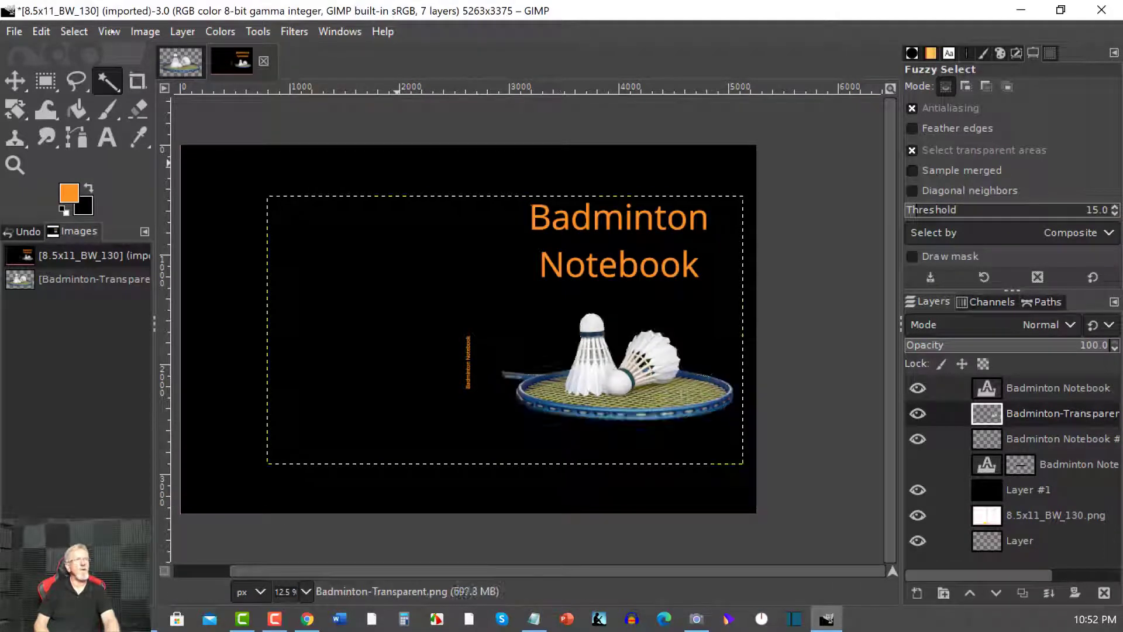
left_click(80, 33)
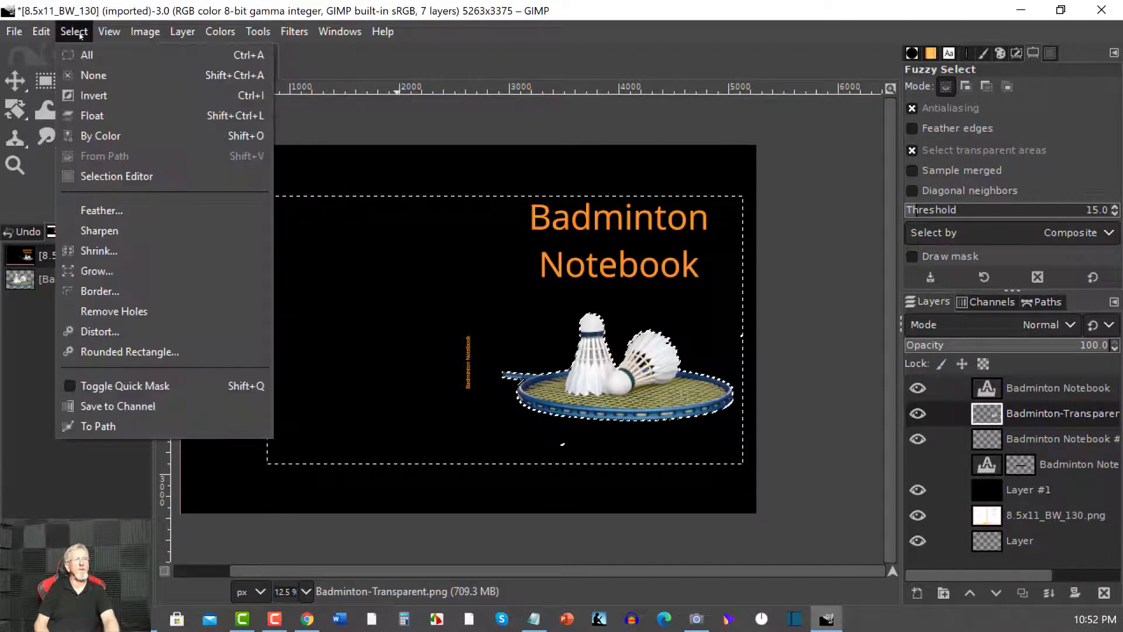
left_click(92, 96)
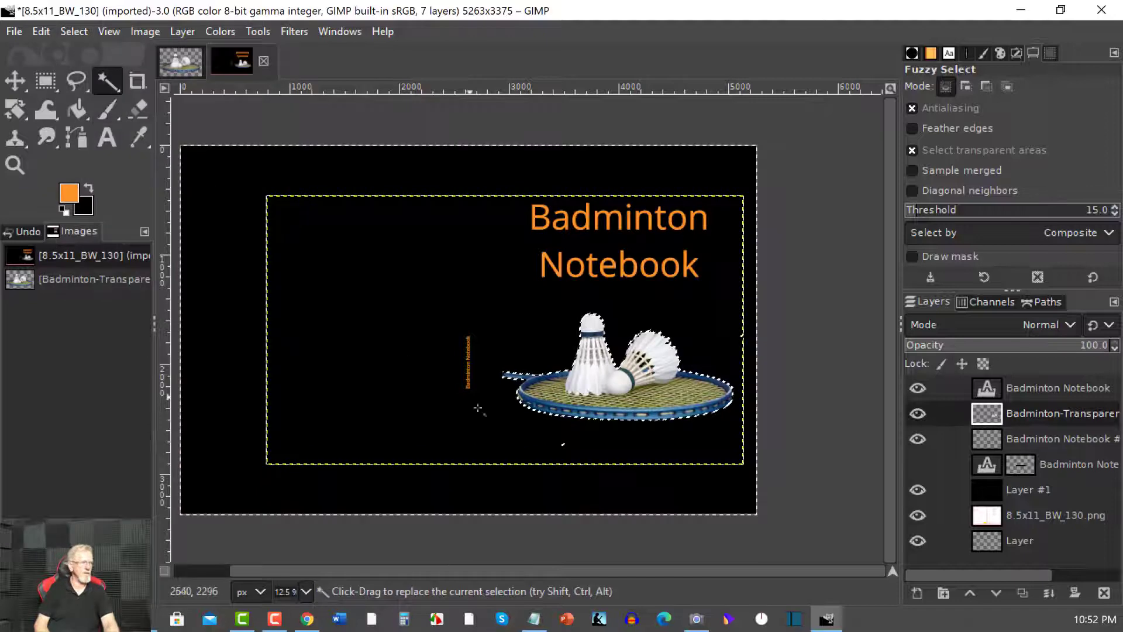
Step: Try to erase the stray speck beneath the racket inside the inverted selection, and undo that eraser stroke
left_click(138, 109)
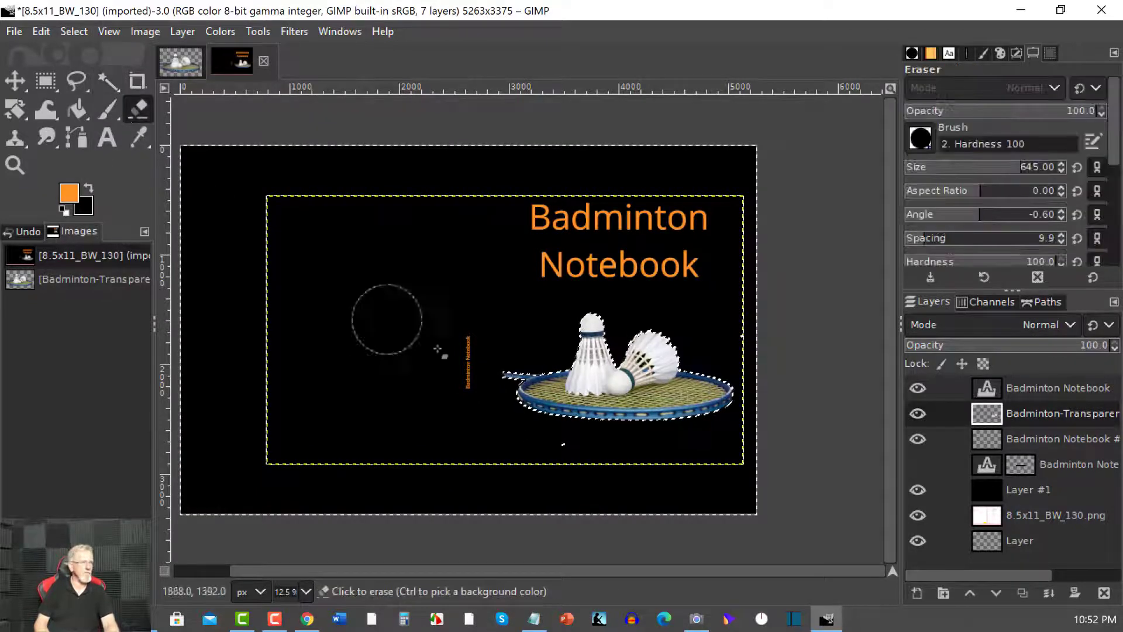
left_click(596, 461)
left_click(83, 33)
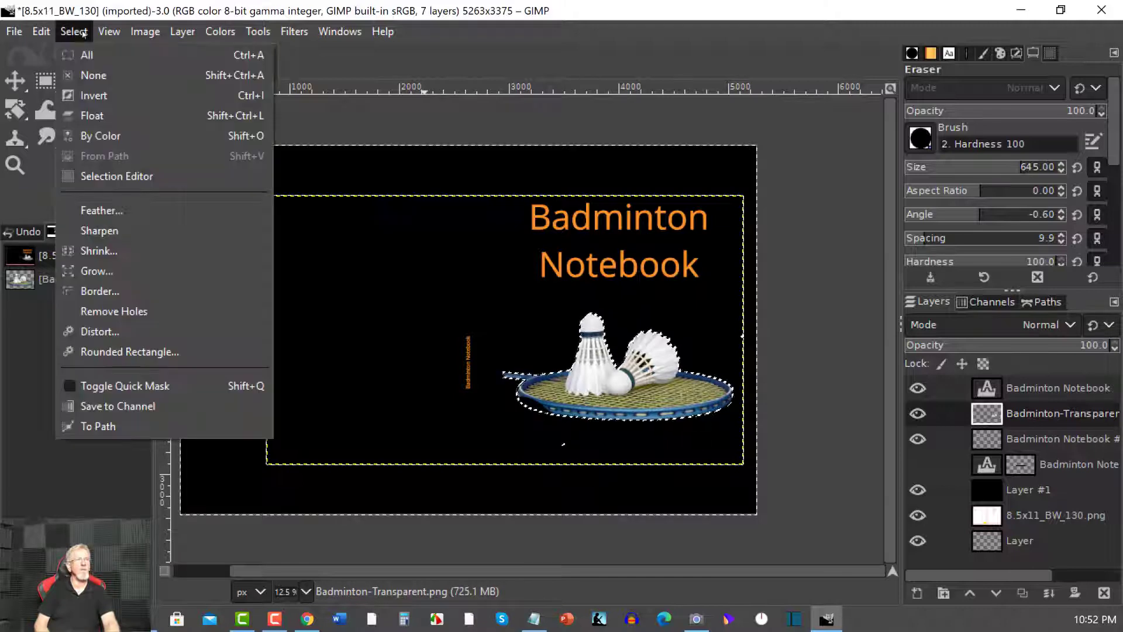
mouse_move(41, 31)
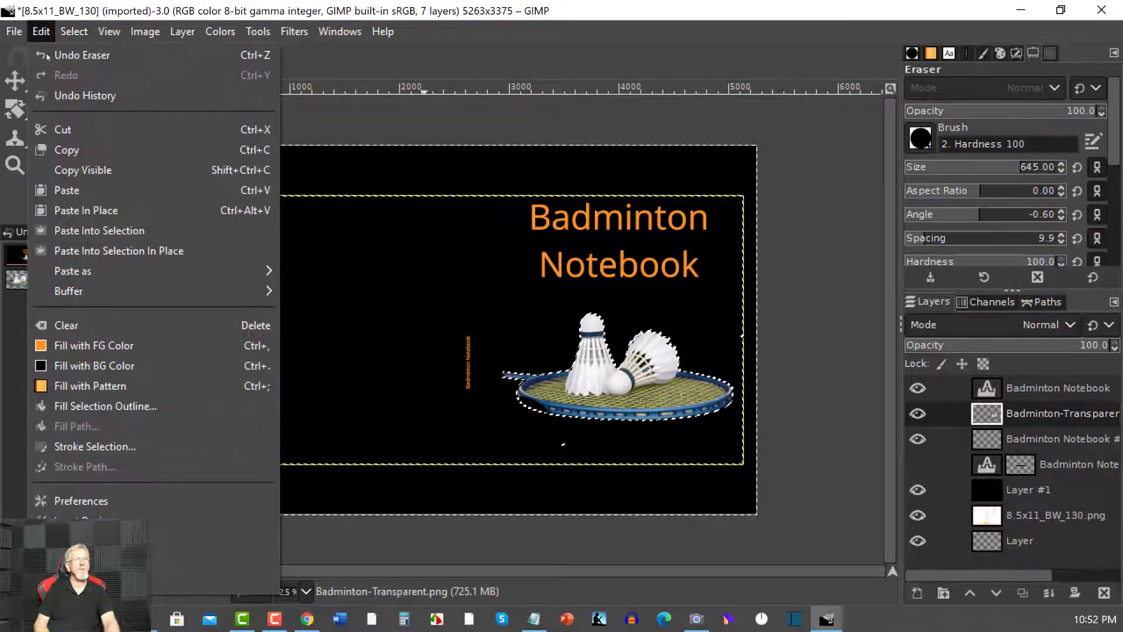
left_click(47, 51)
Step: Erase the stray specks beneath and beside the racket, then fuzzy-select the empty area again and go over it with the Eraser
mouse_move(562, 502)
left_mouse_down()
mouse_move(514, 464)
mouse_move(592, 478)
mouse_move(591, 469)
mouse_move(526, 462)
left_mouse_up()
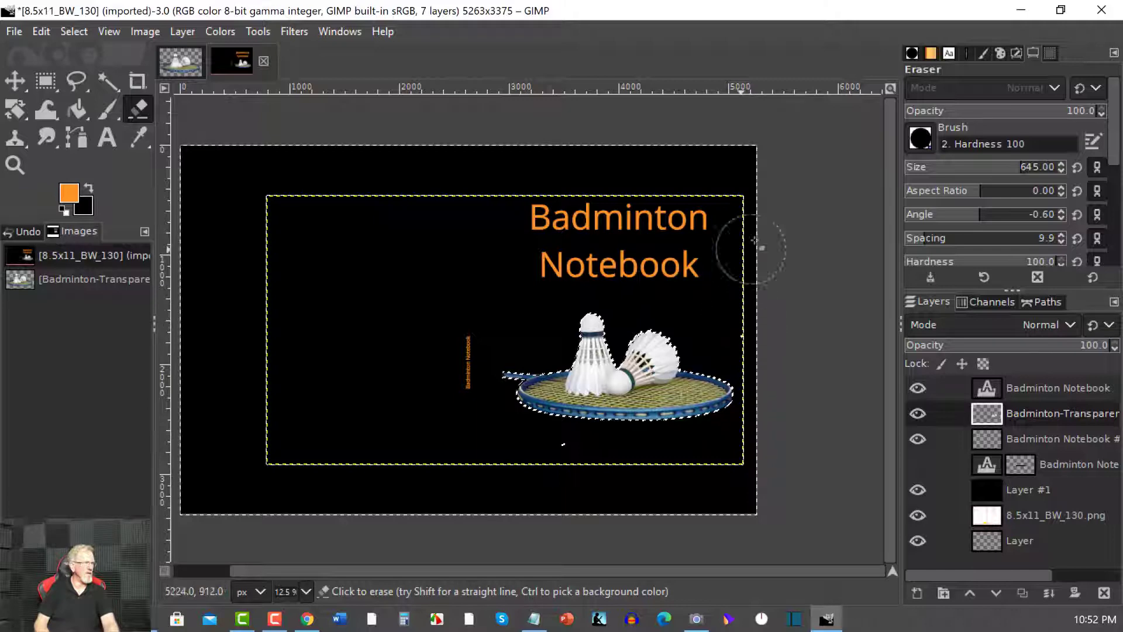
left_click(107, 82)
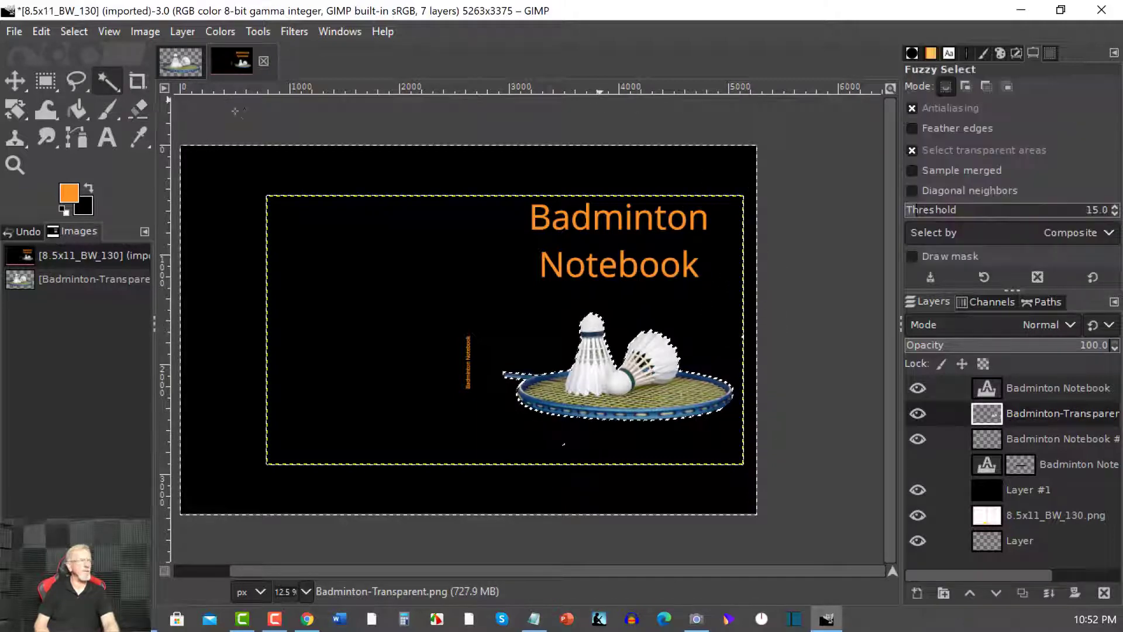
left_click(727, 336)
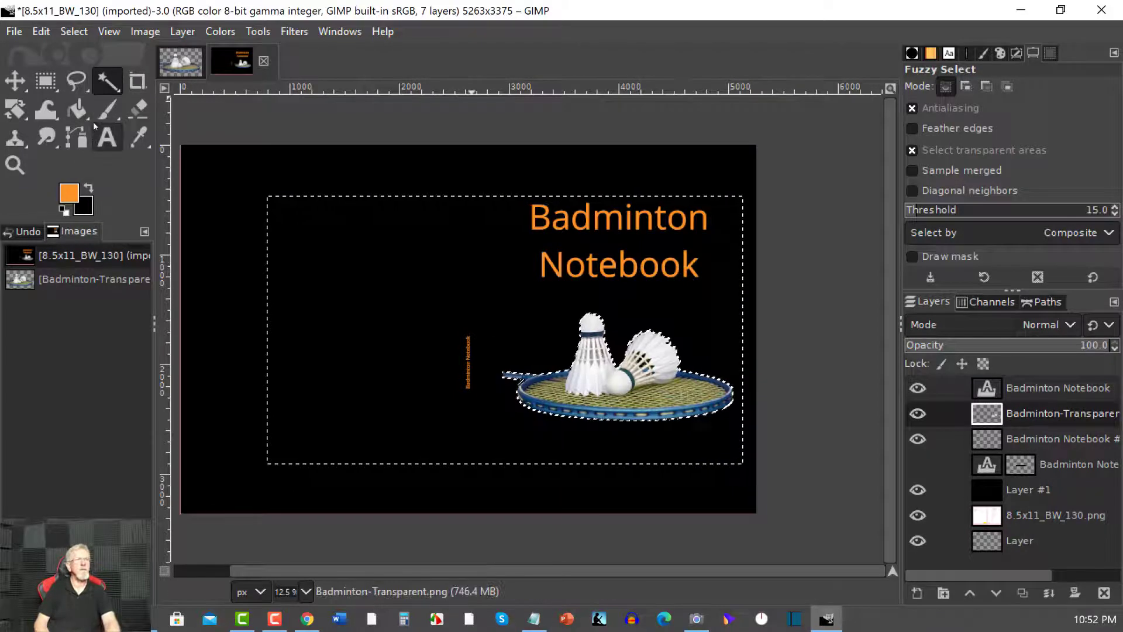
left_click(138, 109)
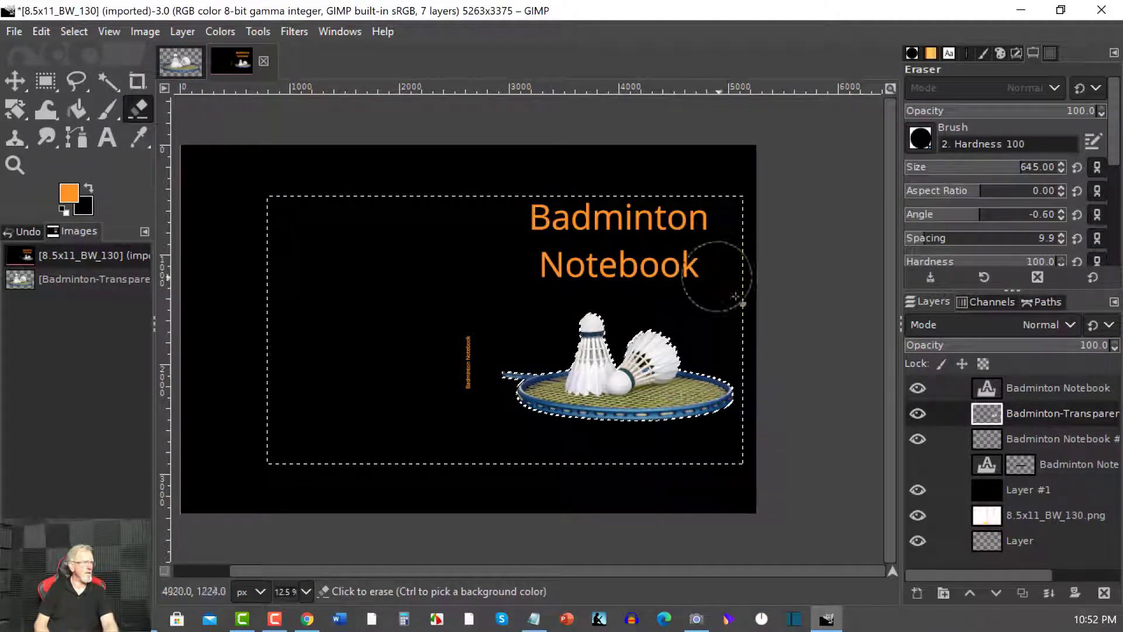
left_click(795, 316)
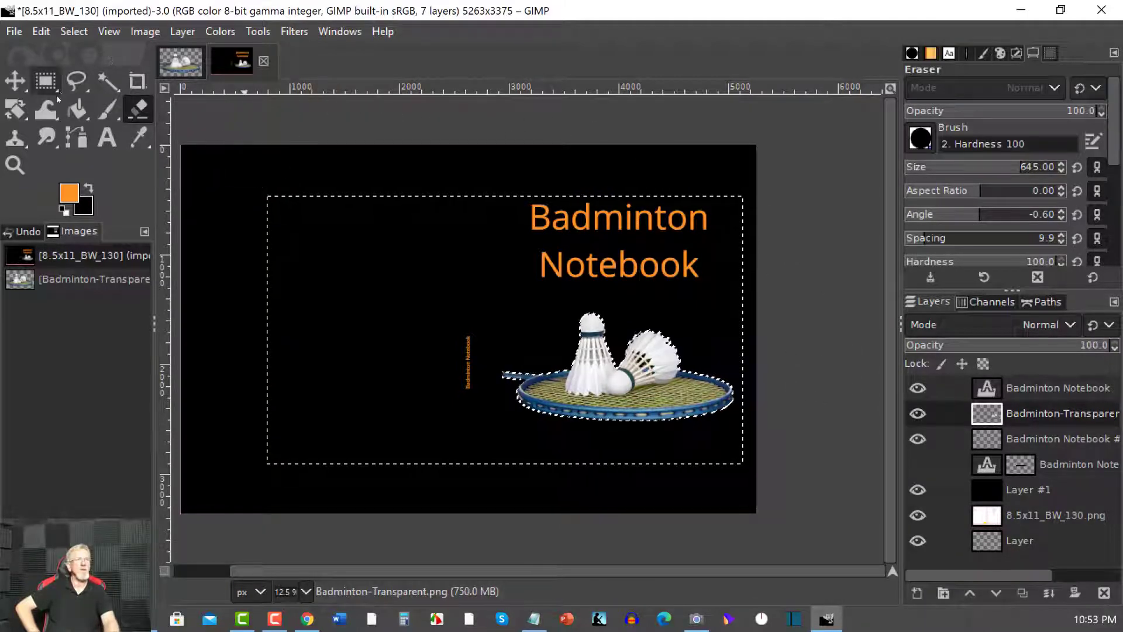
Step: Shift the black background layer slightly to the left to cover the left edge of the cover template
left_click(16, 80)
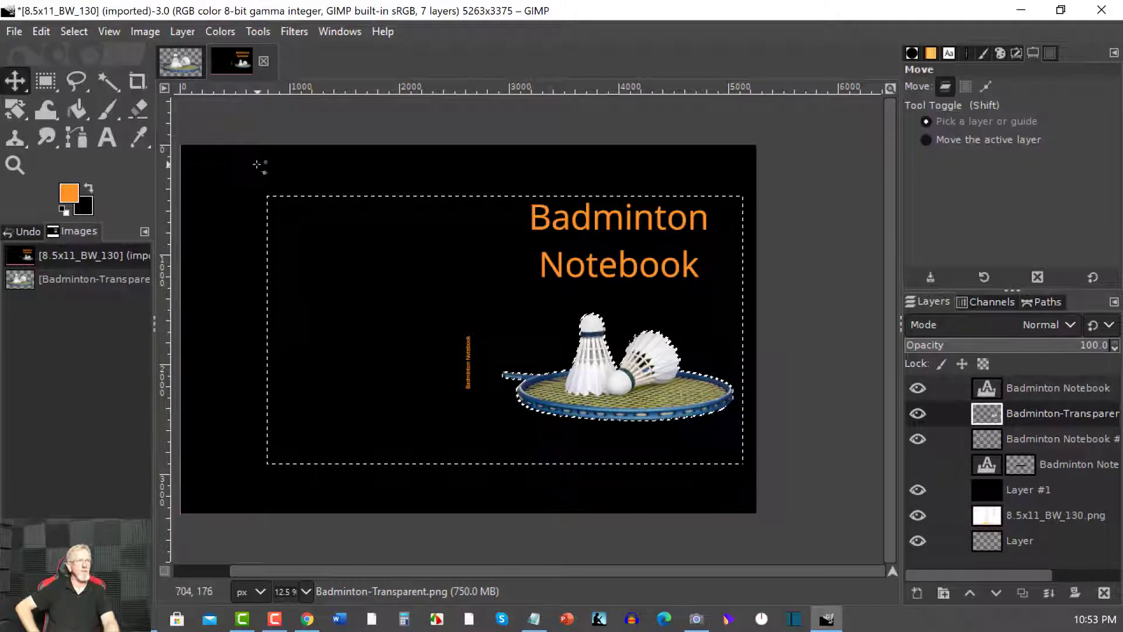
left_click_drag(257, 165, 257, 165)
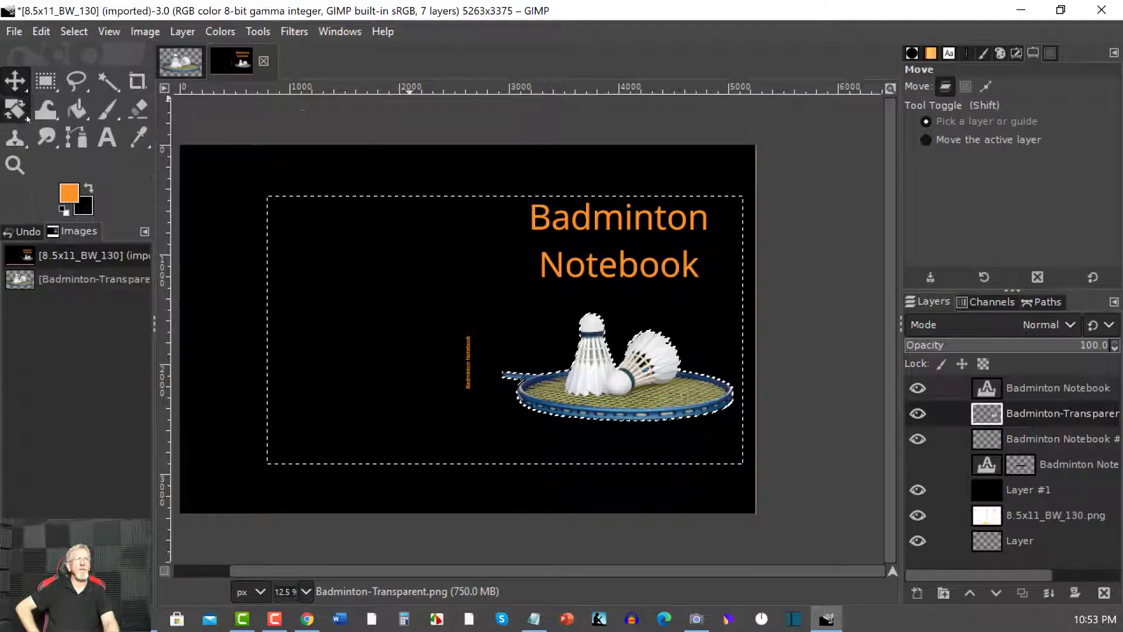
left_click(15, 108)
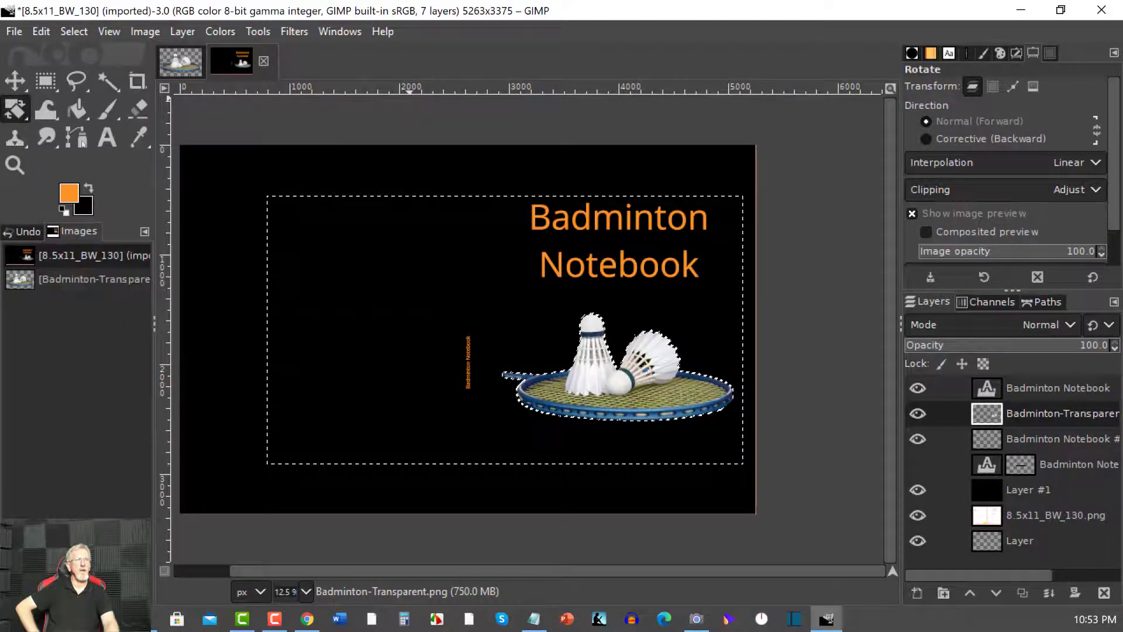
left_click(24, 117)
left_click(72, 169)
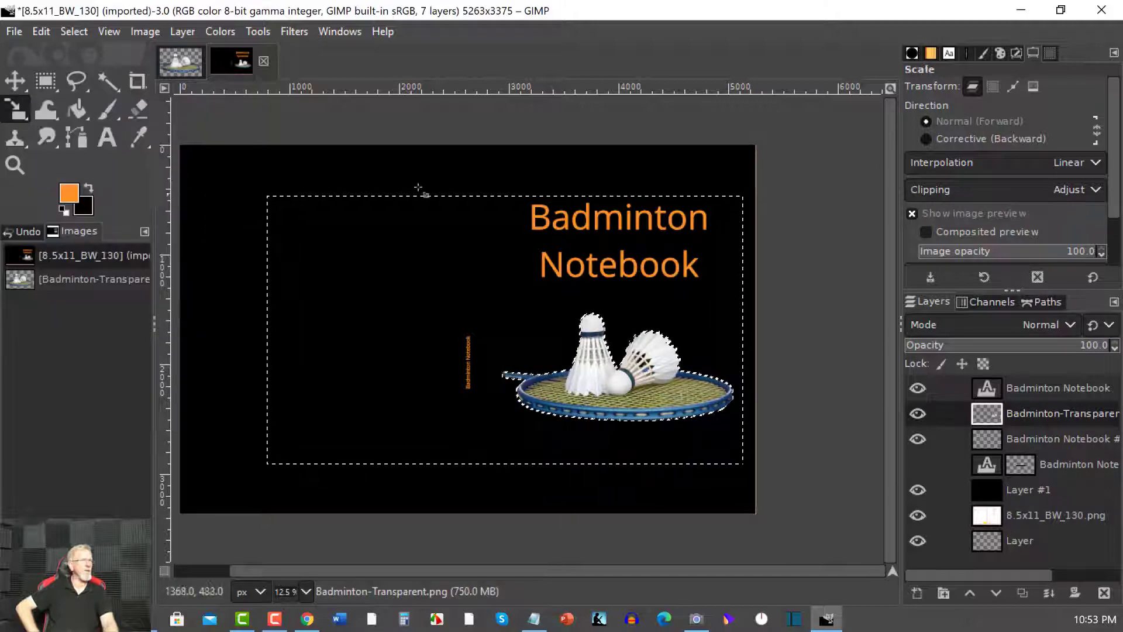
left_click(612, 188)
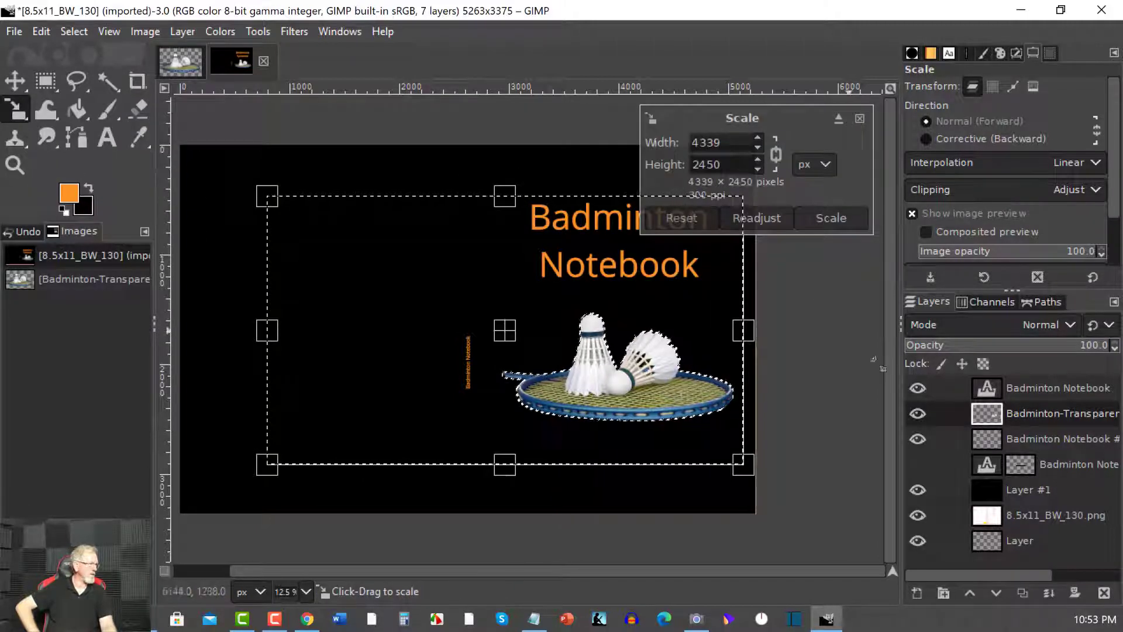
left_click(963, 489)
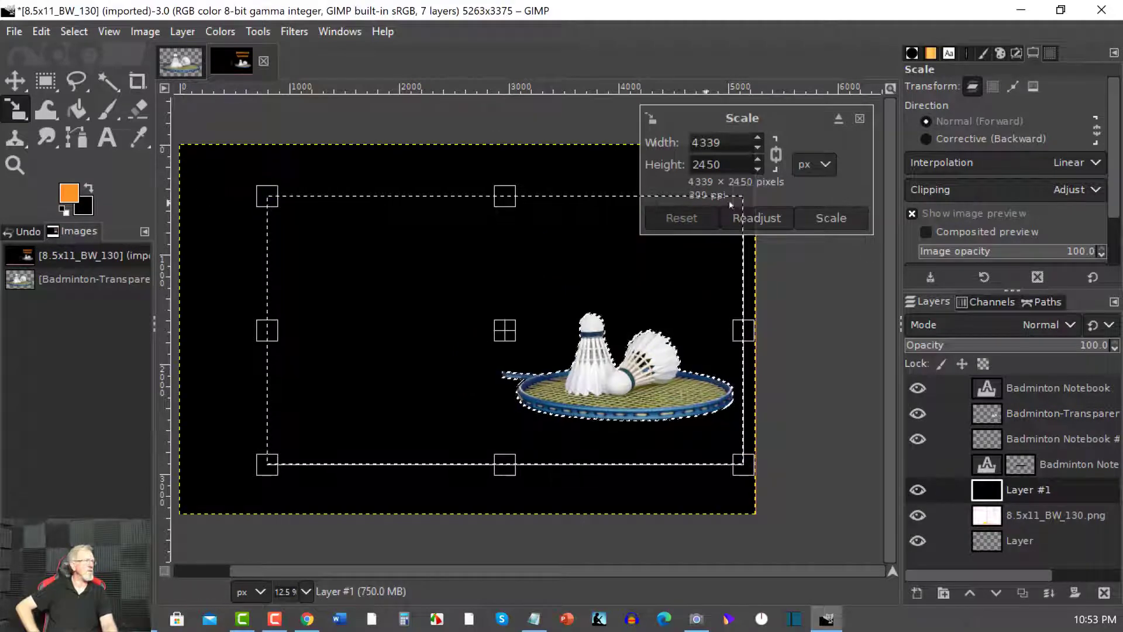
left_click(756, 219)
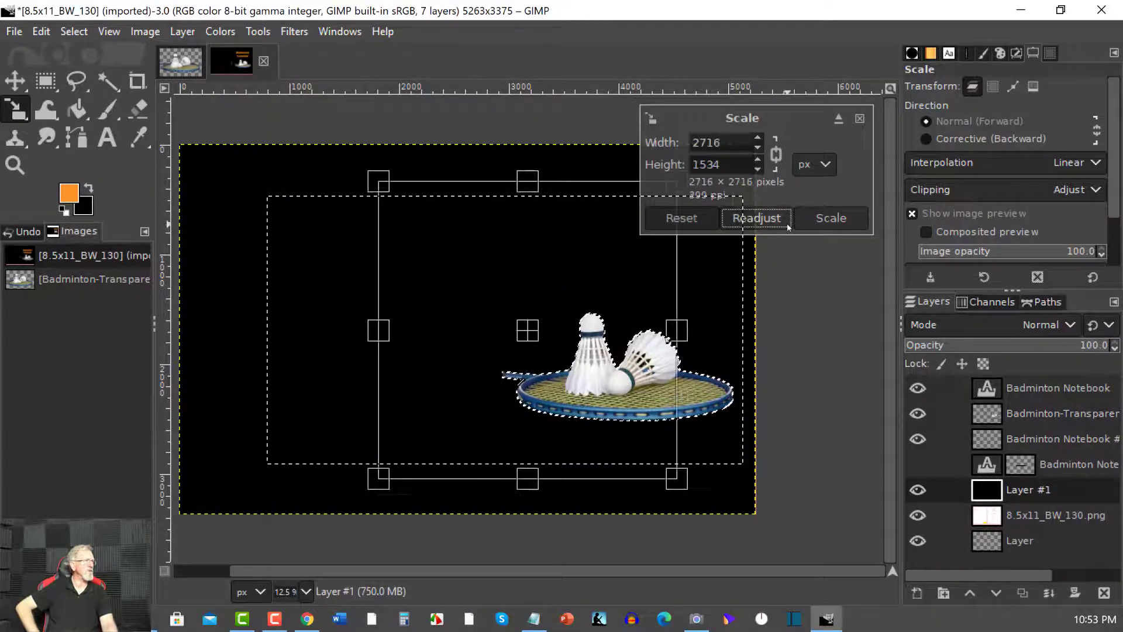
left_click(860, 118)
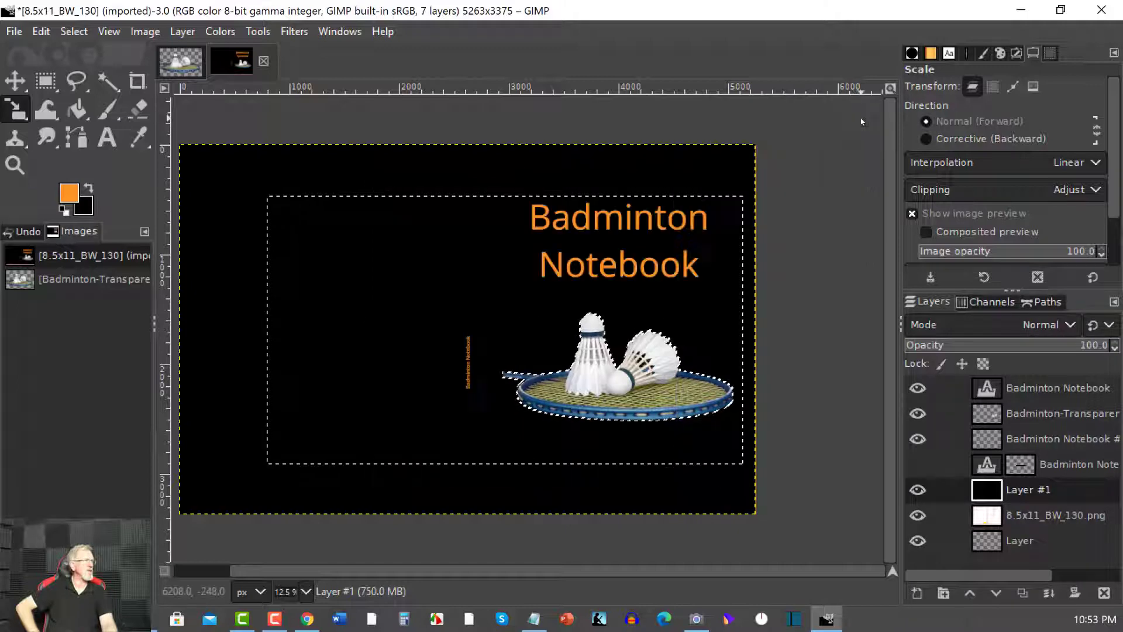
right_click(959, 493)
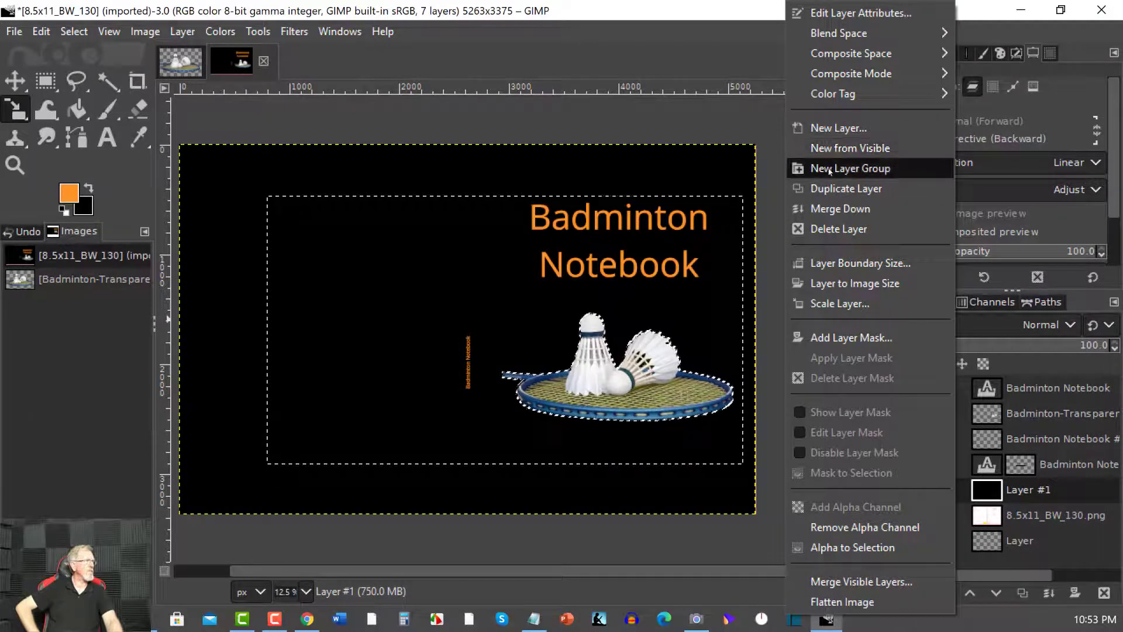
left_click(779, 293)
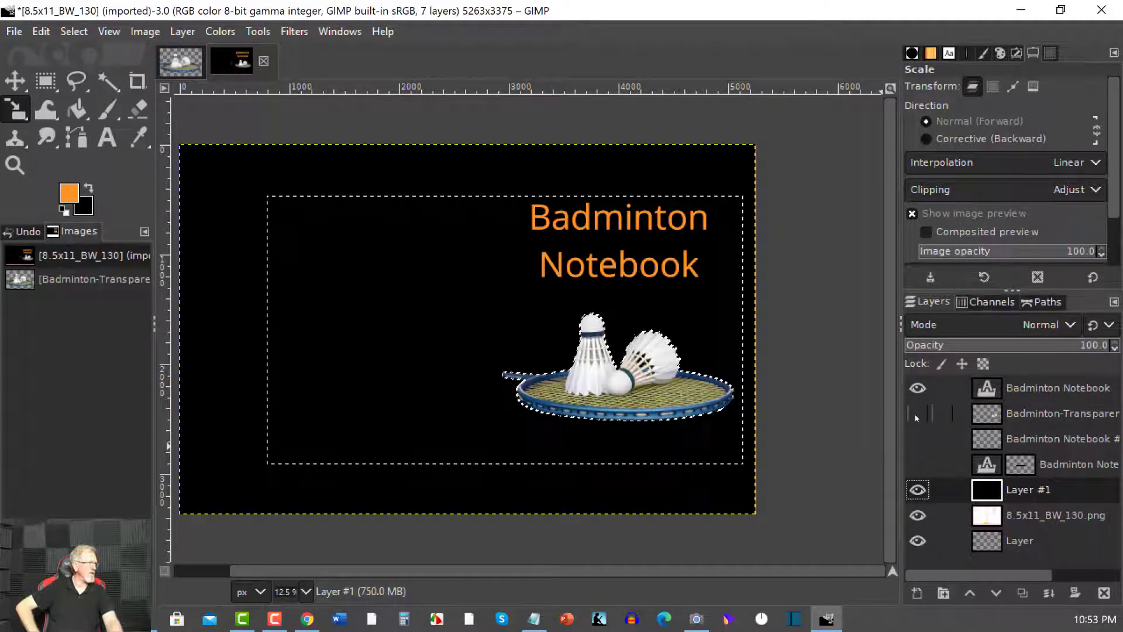
Step: Hide every layer except the black Layer #1 and toggle the 8.5x11_BW_130.png template's visibility to compare their edges
left_click(918, 388)
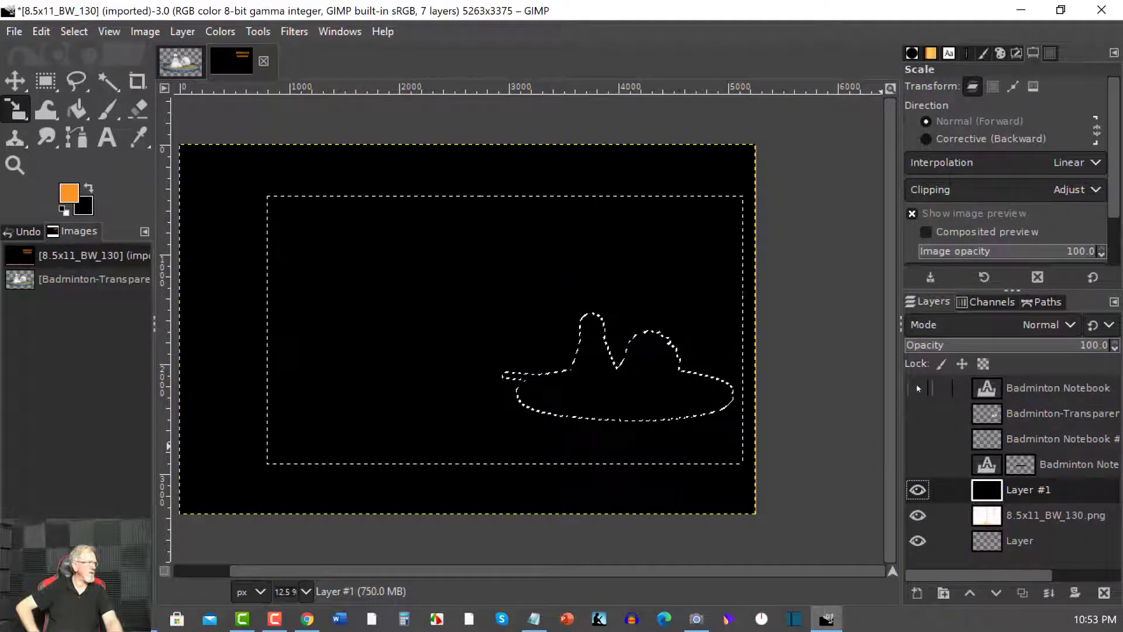
left_click(918, 515)
left_click(917, 541)
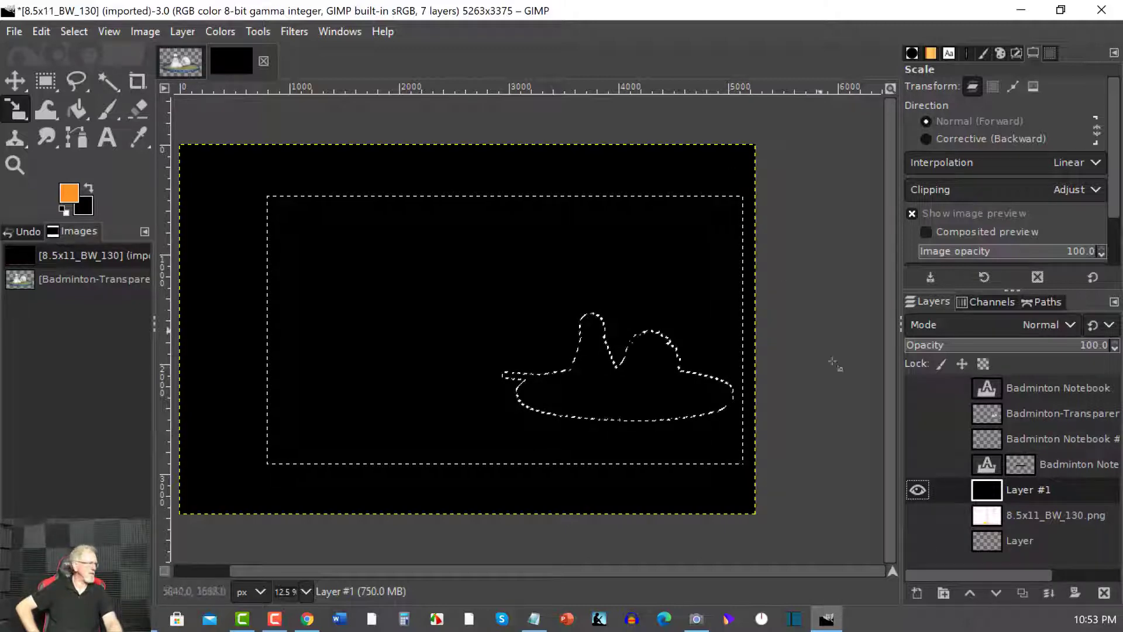
left_click(918, 514)
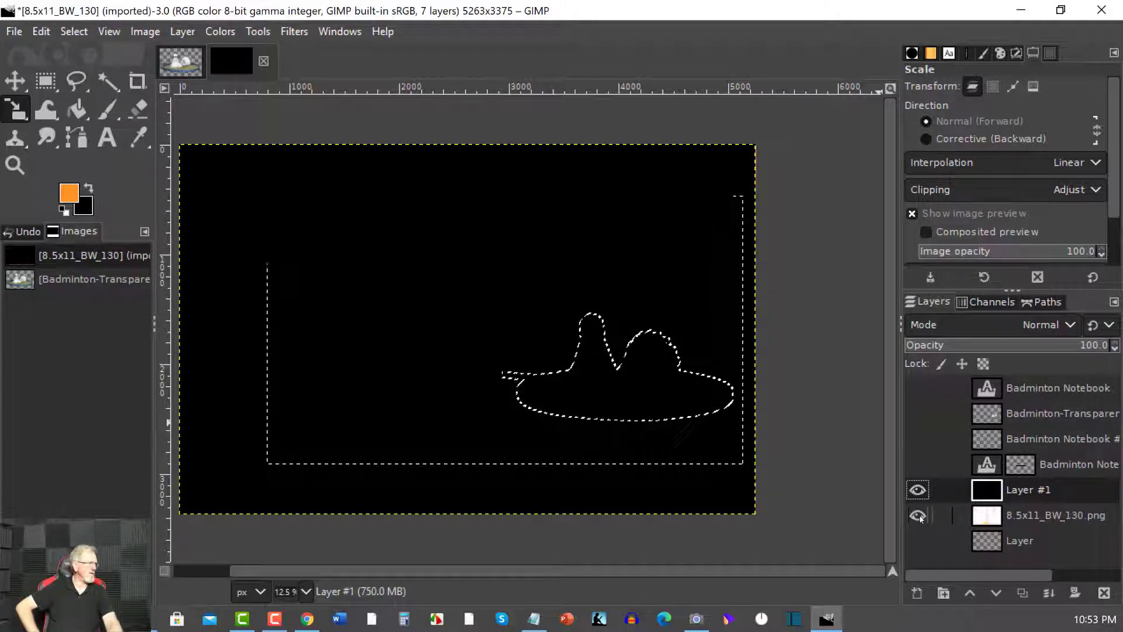
left_click(689, 176)
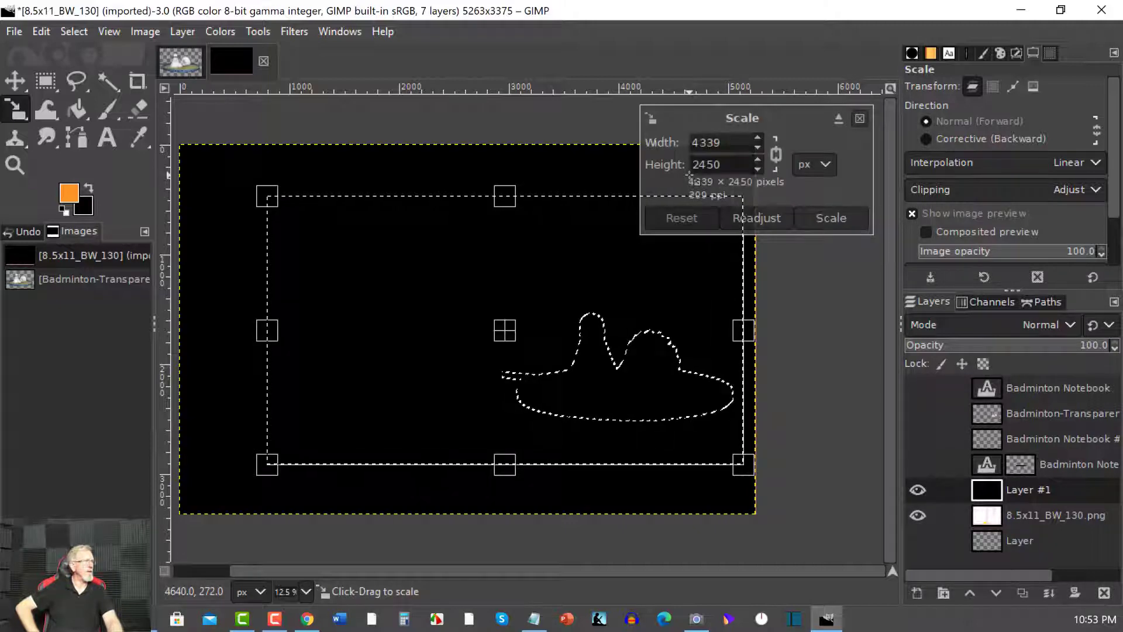
left_click(917, 516)
left_click(917, 515)
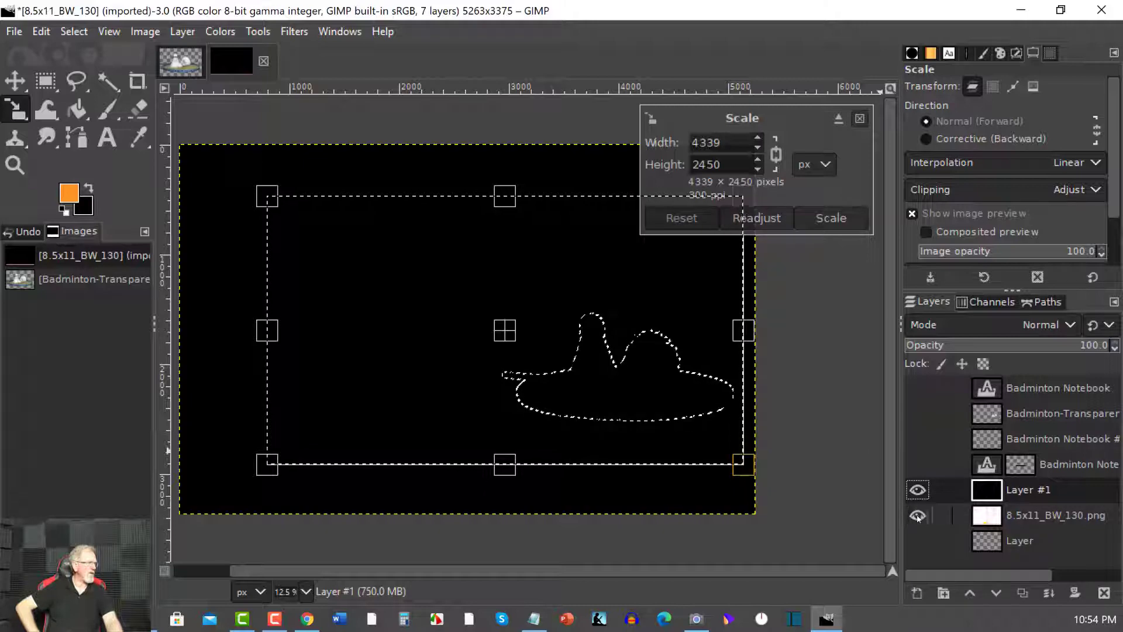
Step: Make the title, racket, spine text and bottom layers visible again and cancel the pending scaling
left_click(917, 464)
left_click(916, 438)
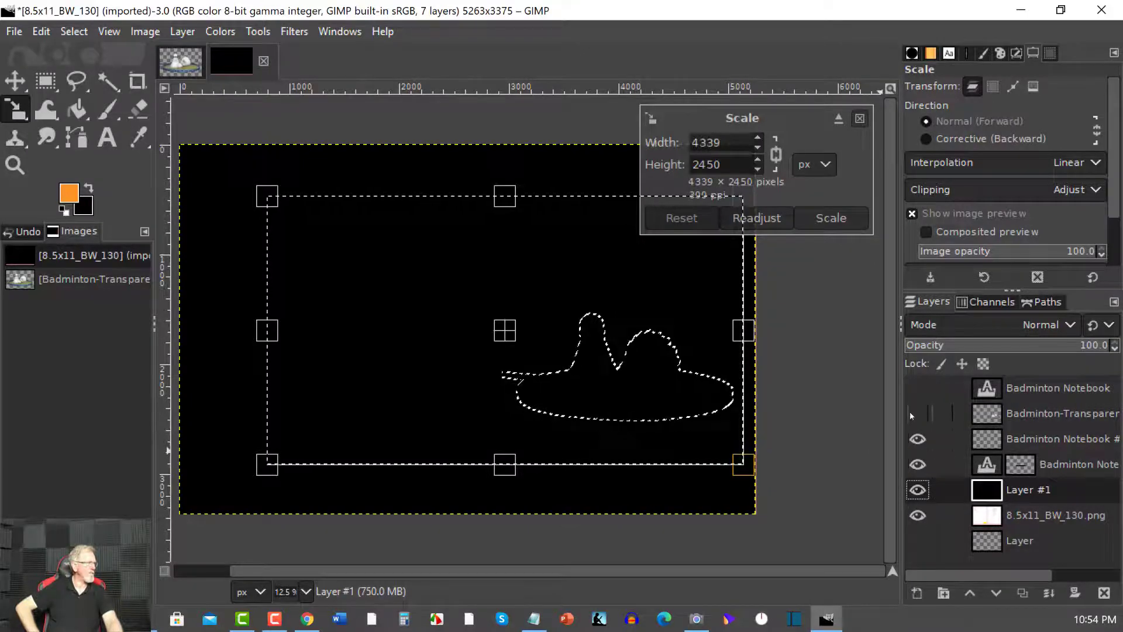
left_click(916, 413)
left_click(916, 388)
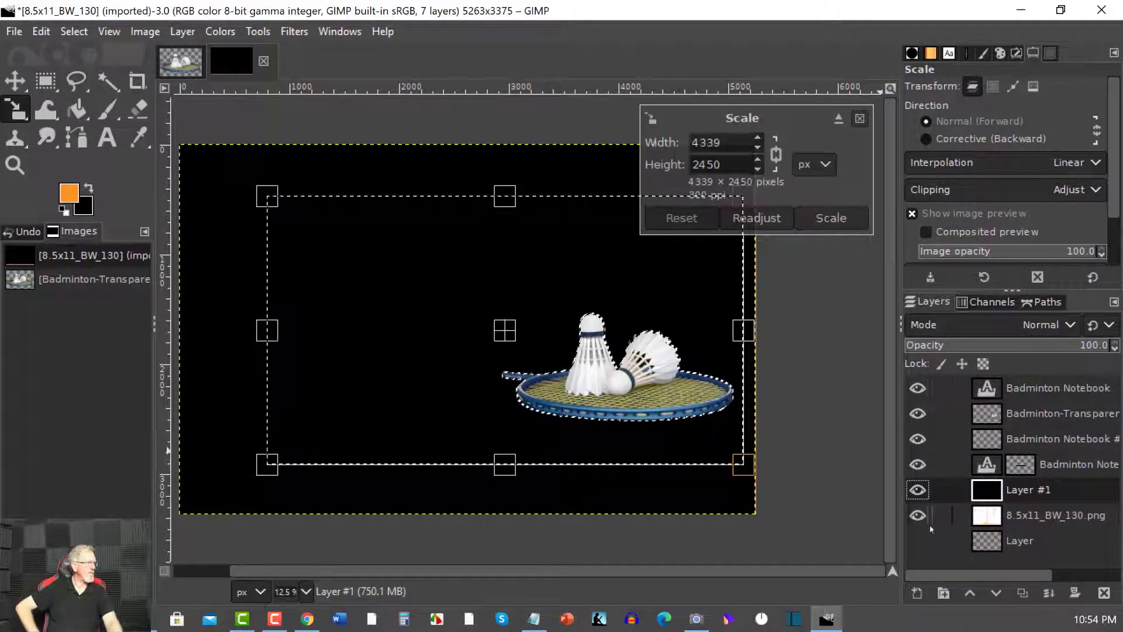
left_click(917, 540)
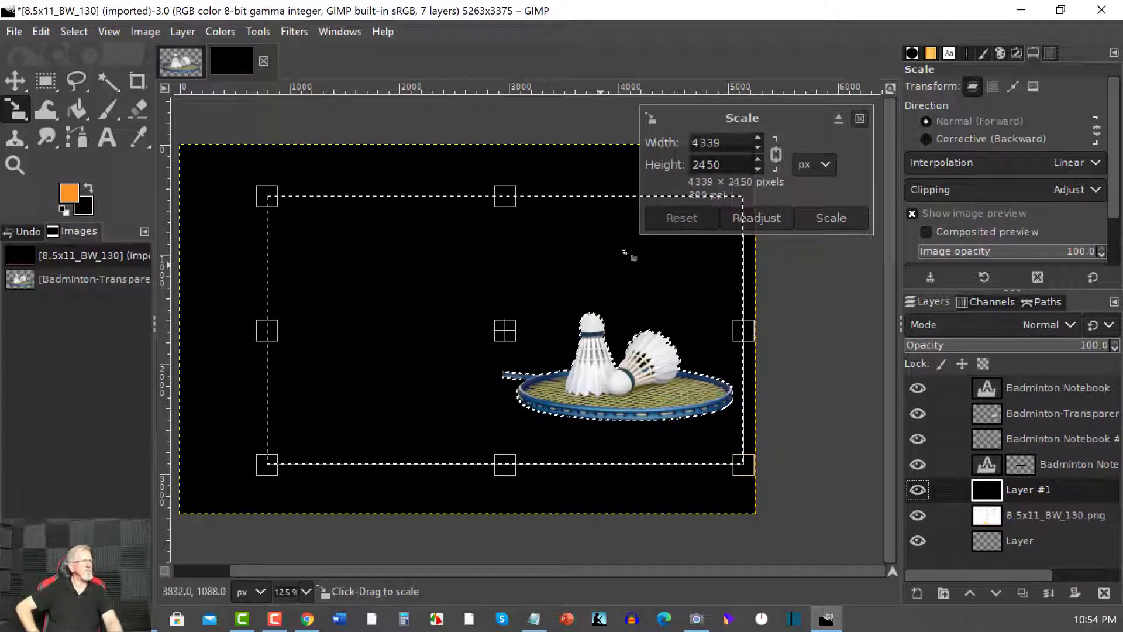
left_click(860, 118)
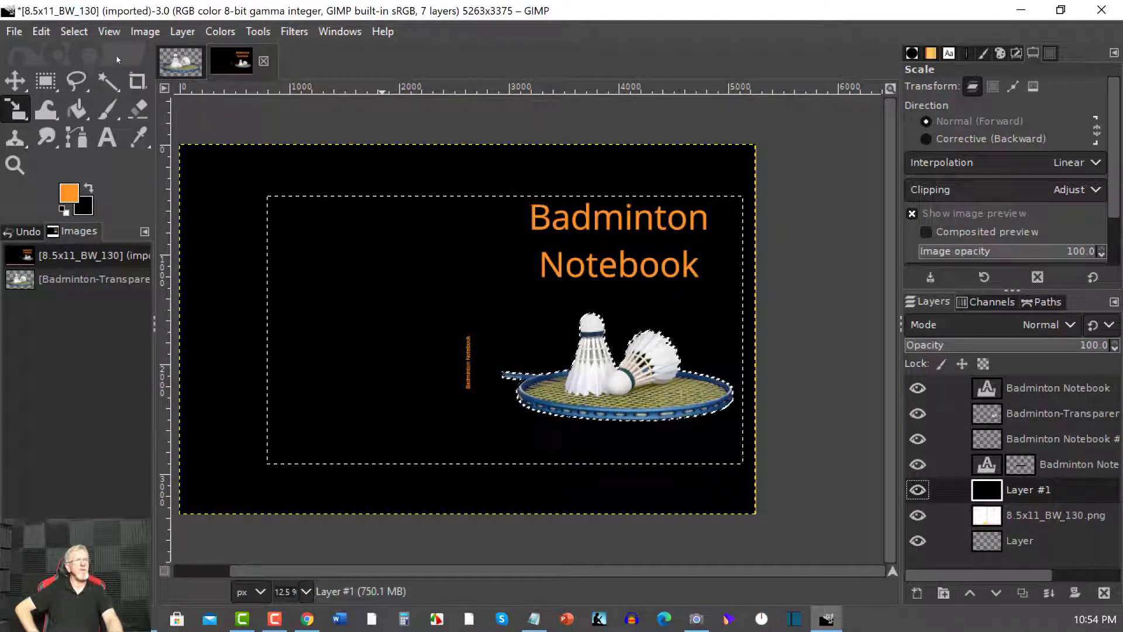
Step: Export the finished cover as Badminton-130page.pdf into the 8.5x11_BW_130 folder, keeping the offered PDF options
left_click(15, 32)
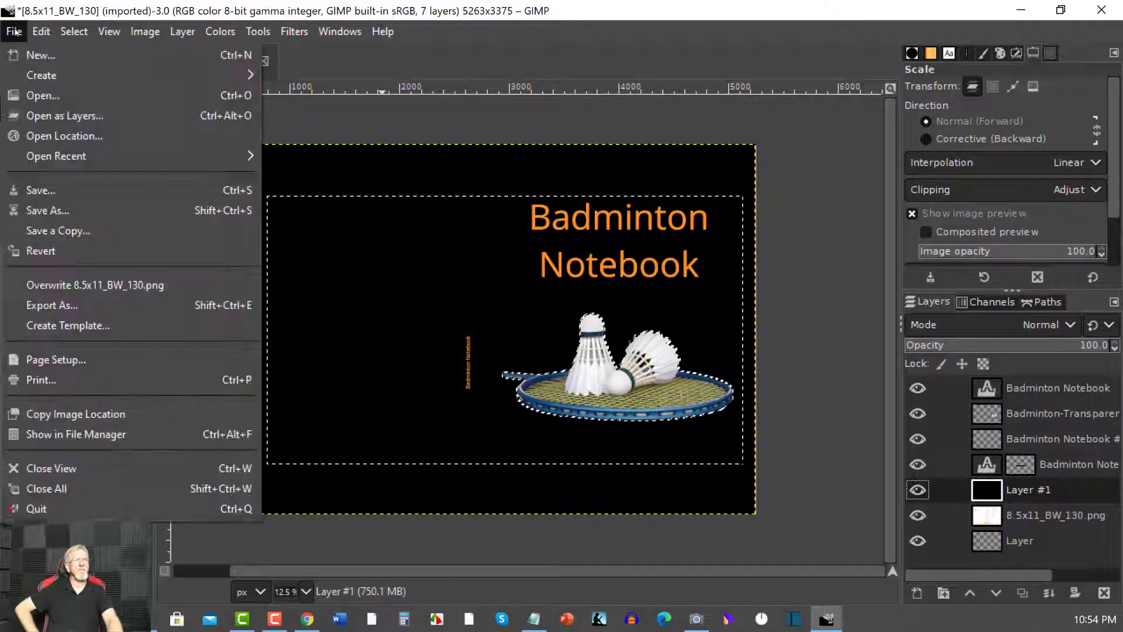
left_click(43, 305)
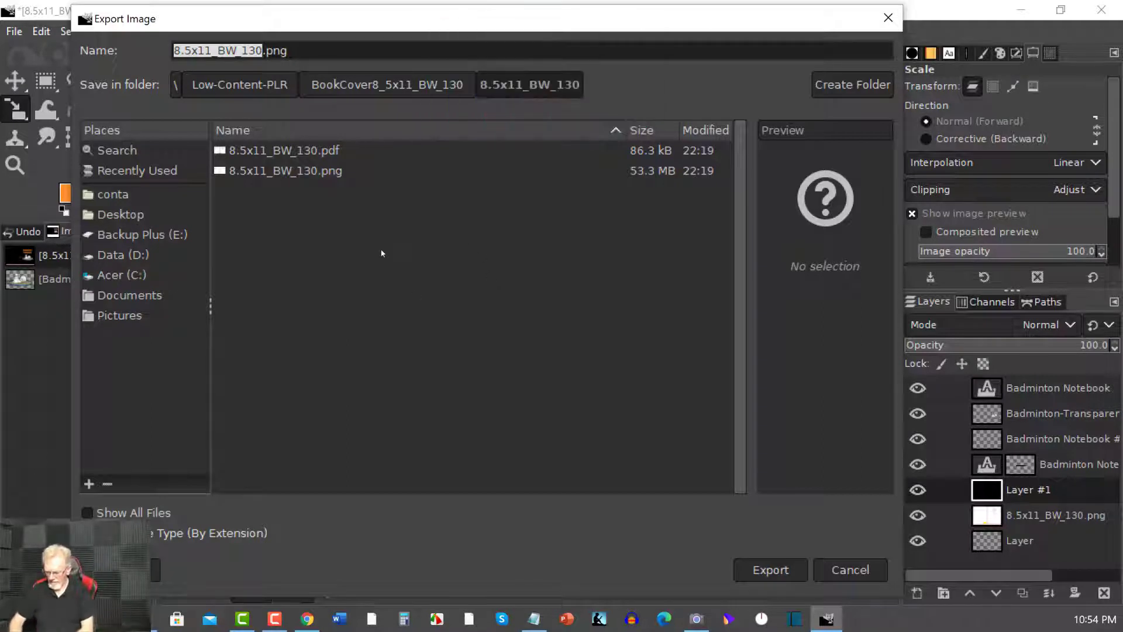
type("Bad")
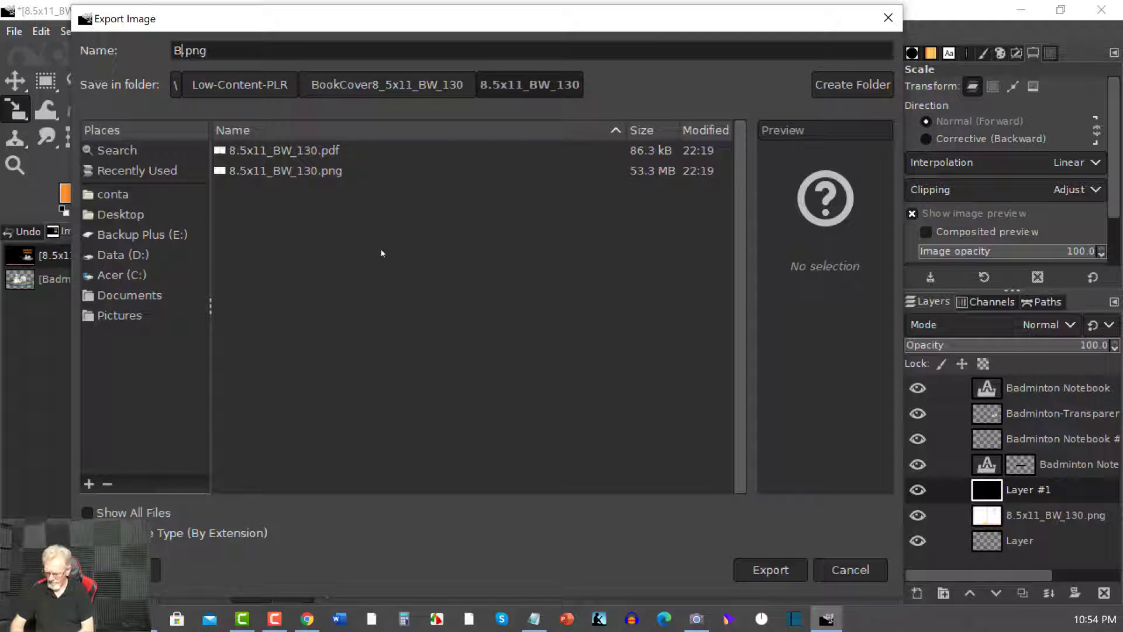
type("mi n")
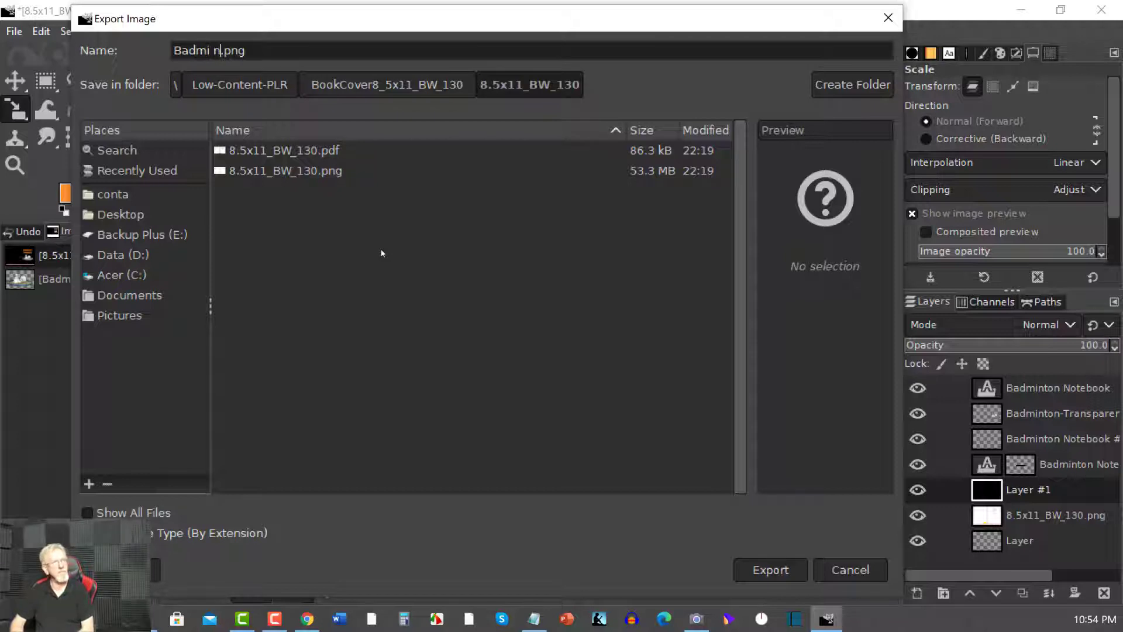
key("BackSpace")
key("BackSpace")
key("BackSpace")
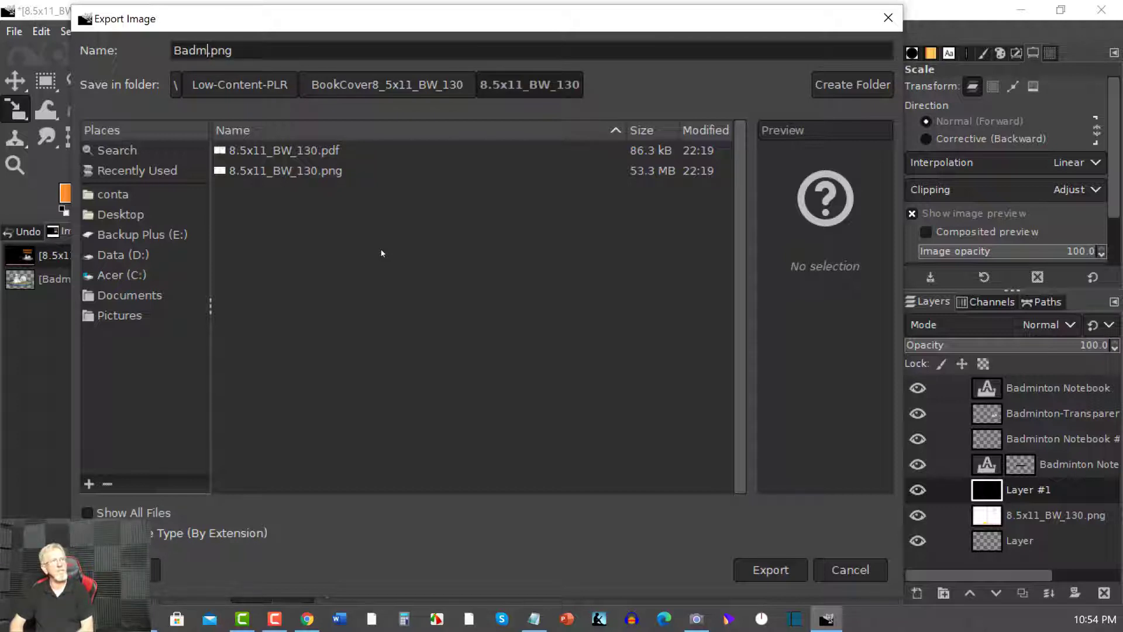
type("inton")
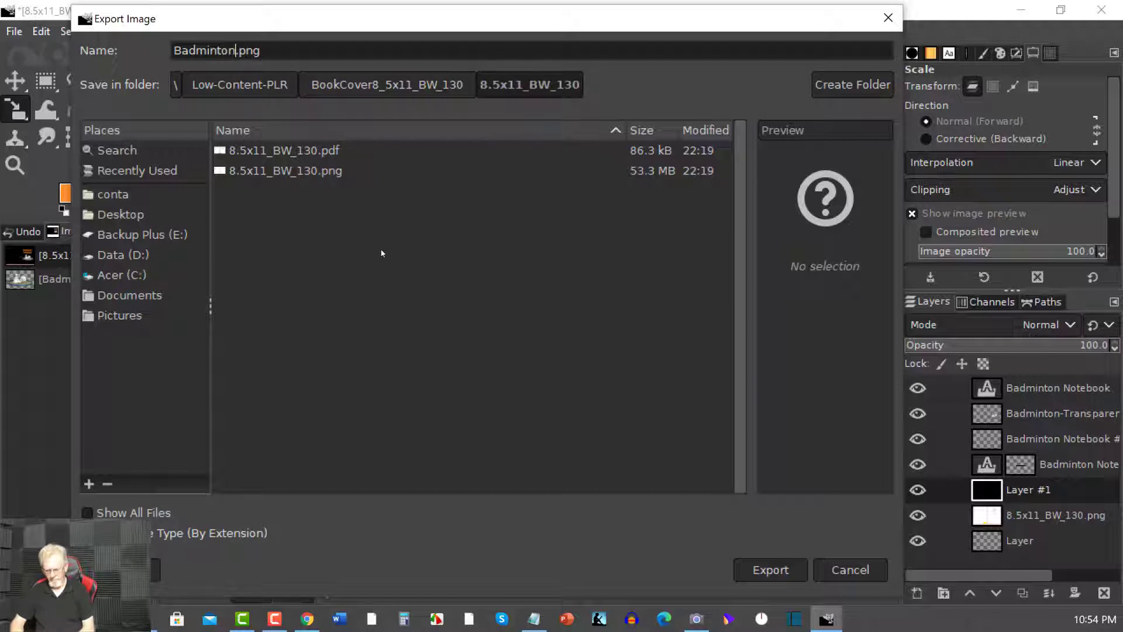
type("-")
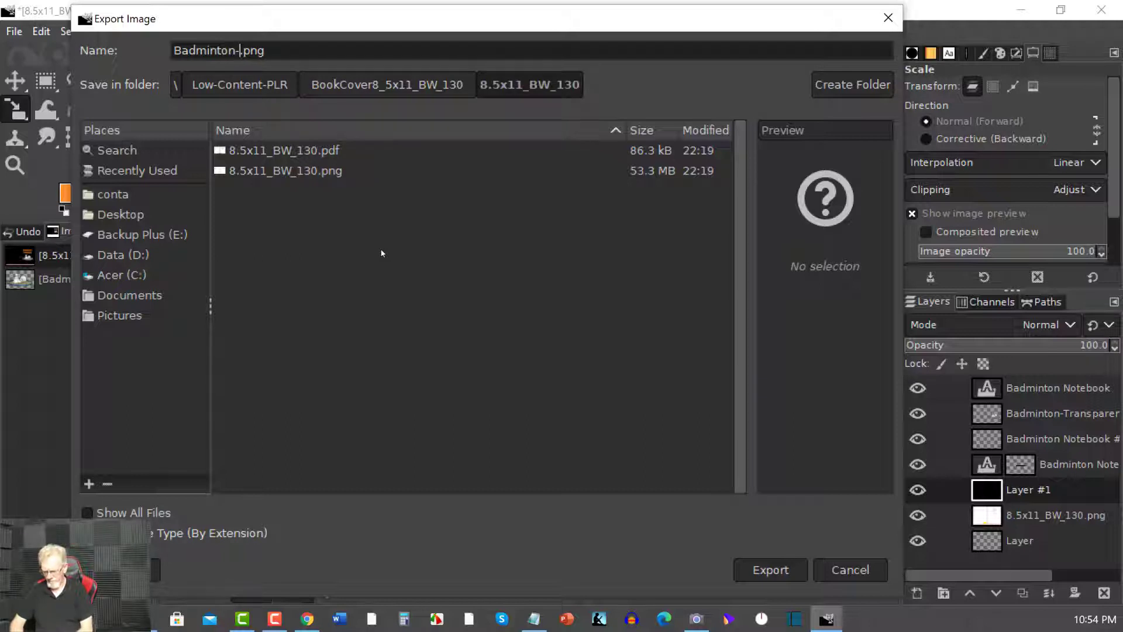
type("130")
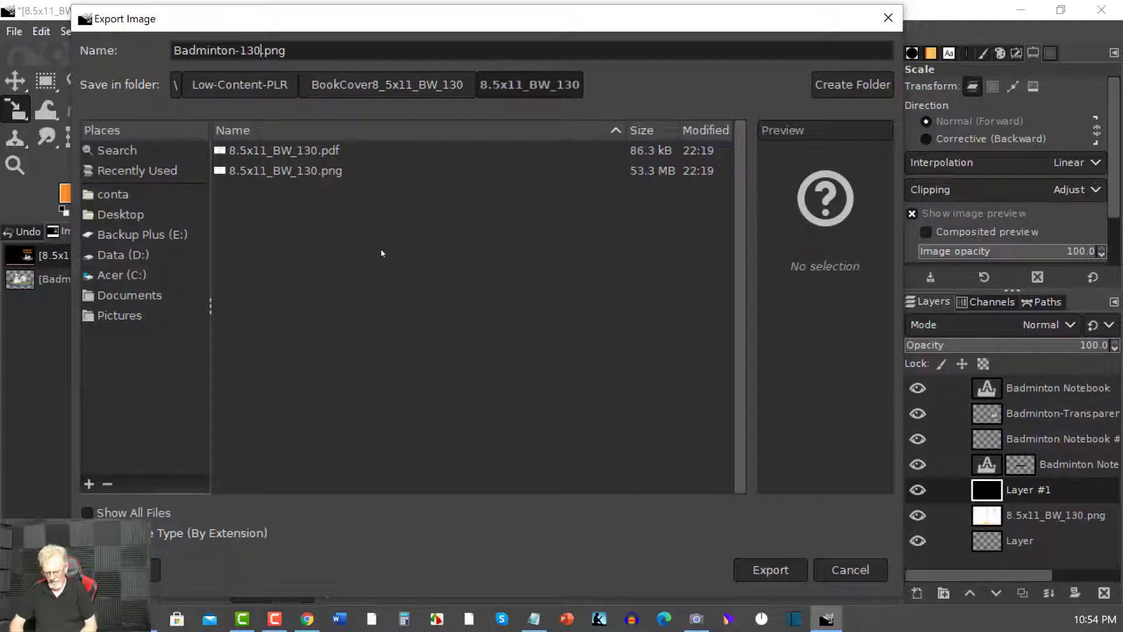
type("page")
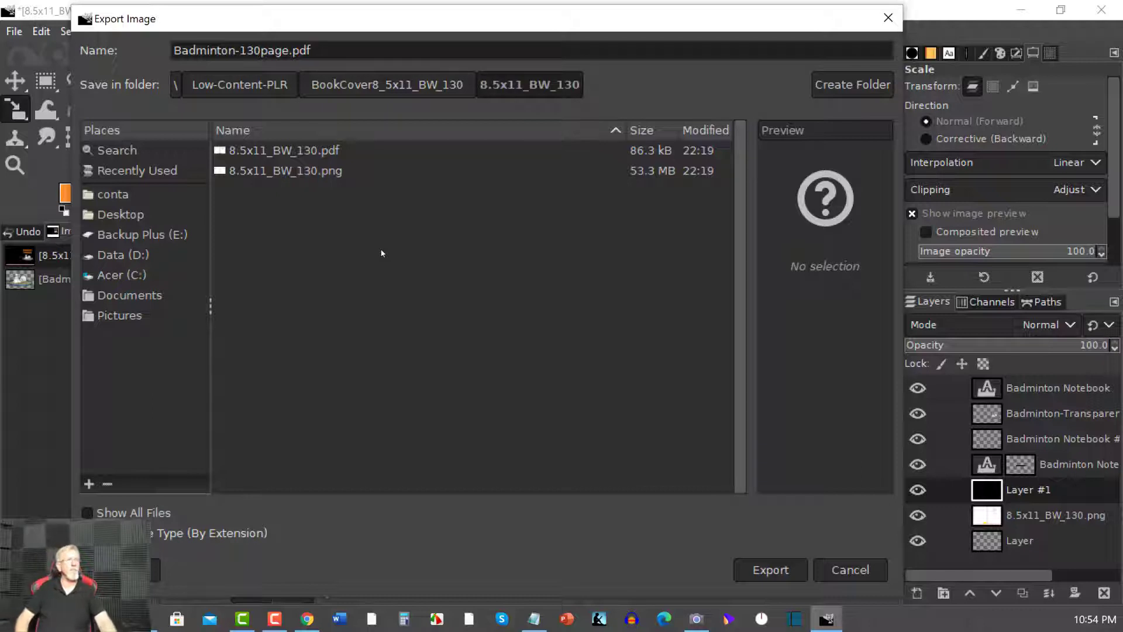
left_click(772, 571)
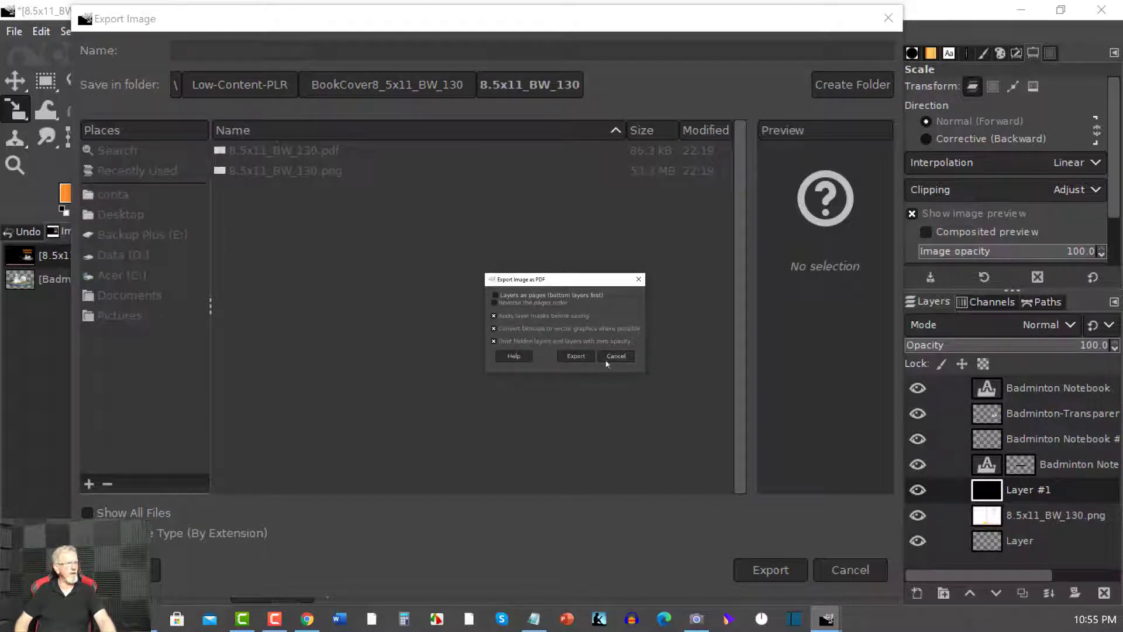
left_click(576, 357)
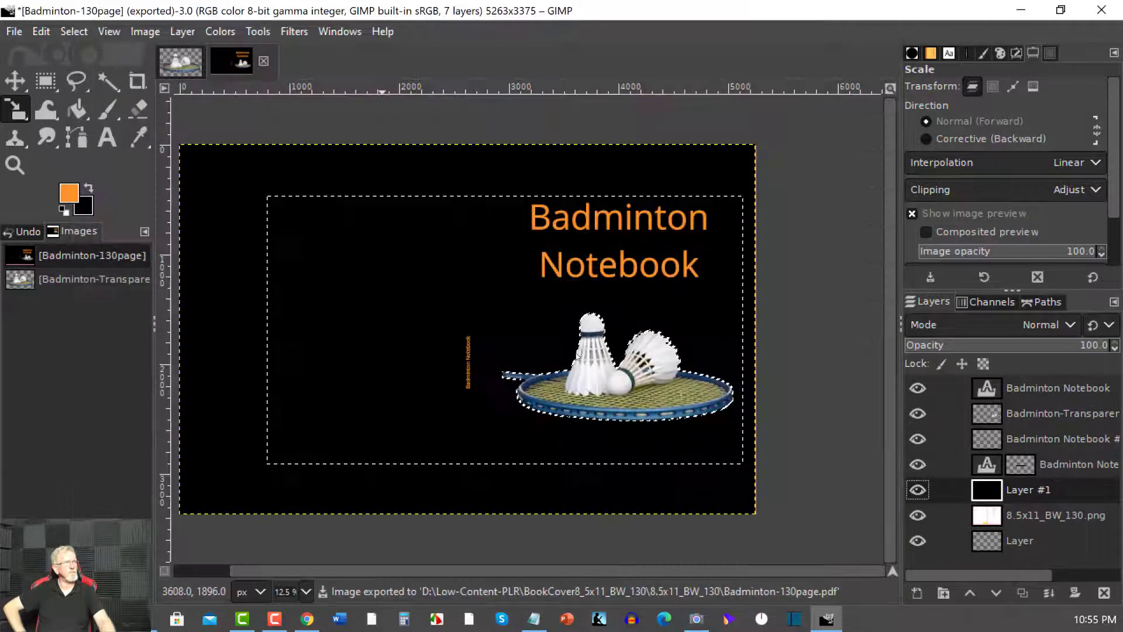
Step: Switch to the Kindle Direct Publishing bookshelf in Chrome and bring up the Create a New Title section
left_click(1024, 13)
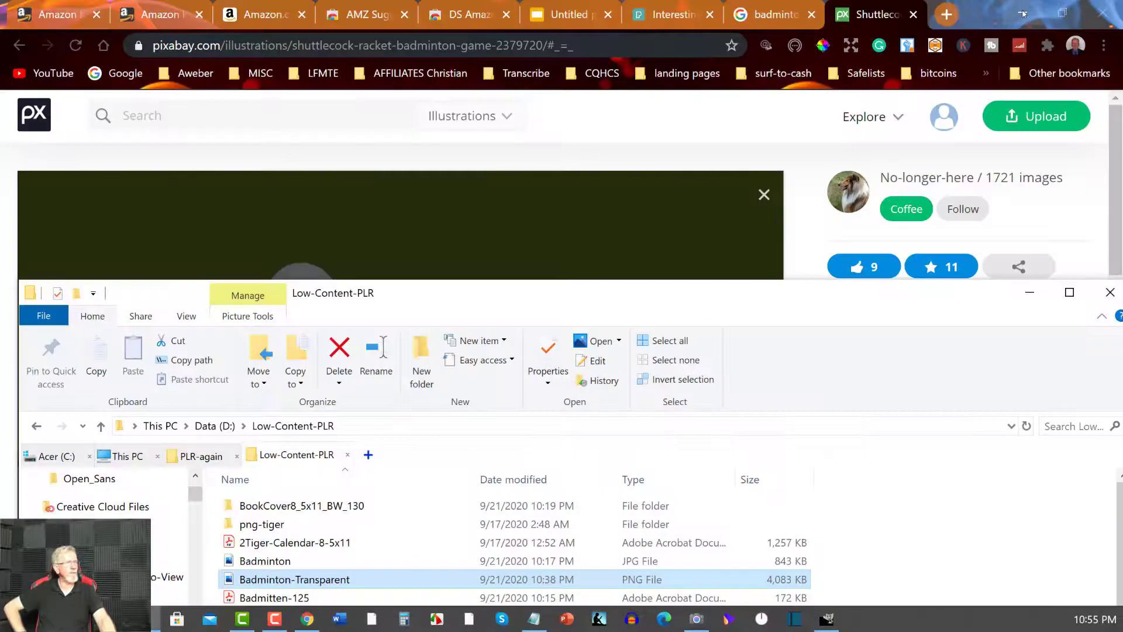
left_click(1030, 294)
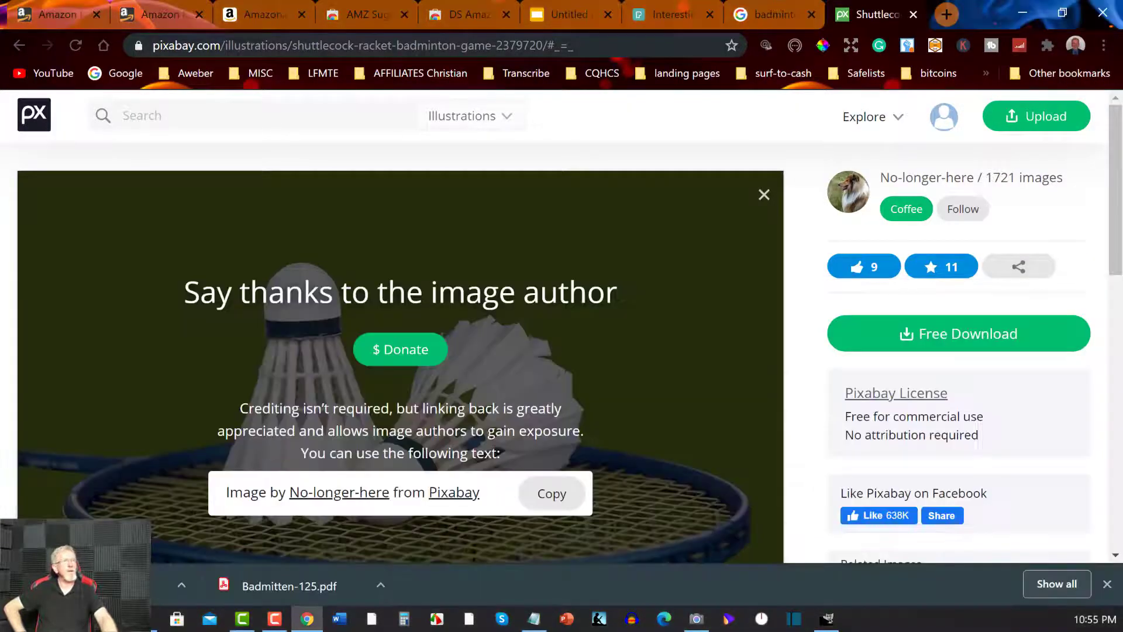
left_click(164, 4)
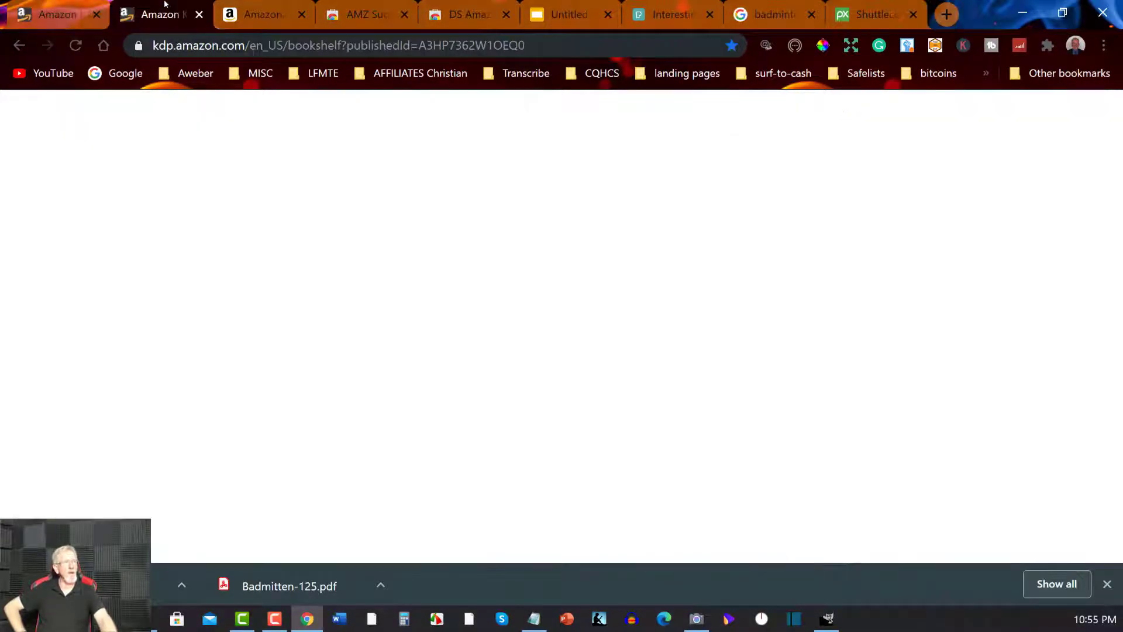
scroll(402, 237, "up", 4)
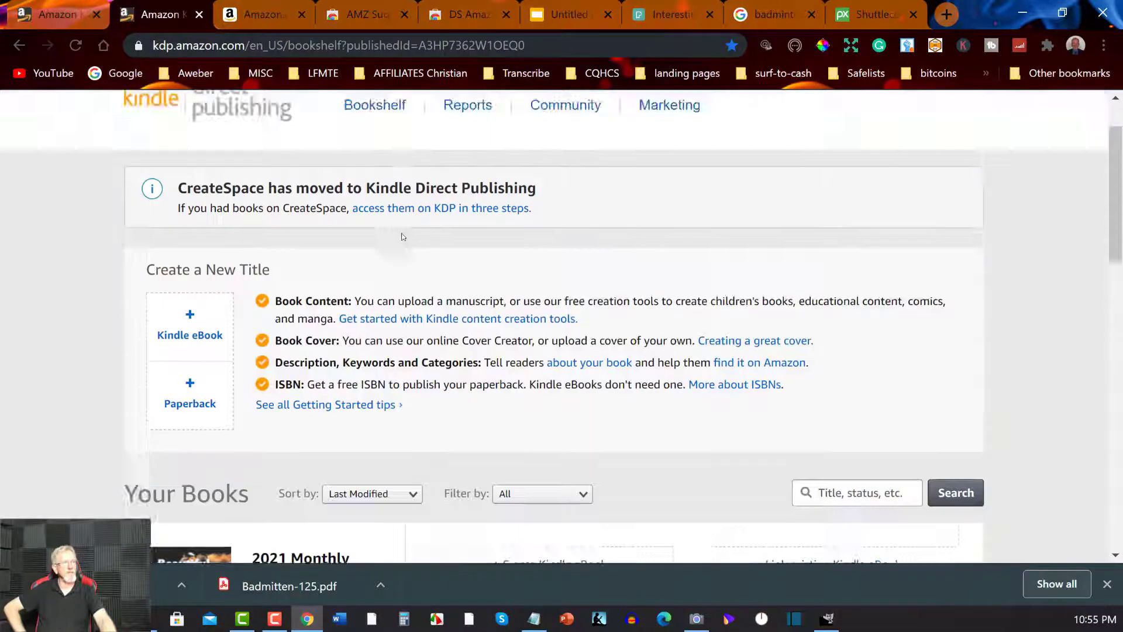
scroll(402, 237, "down", 3)
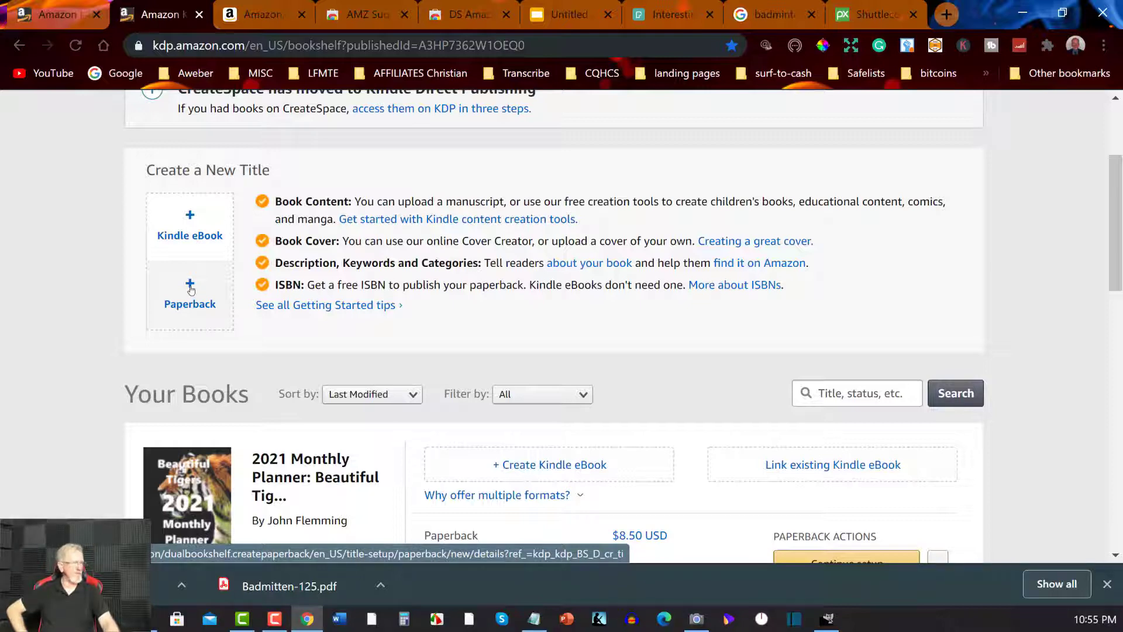
Step: Return to GIMP and check the export folder for the Badminton-130page.pdf file without exporting again
left_click(827, 620)
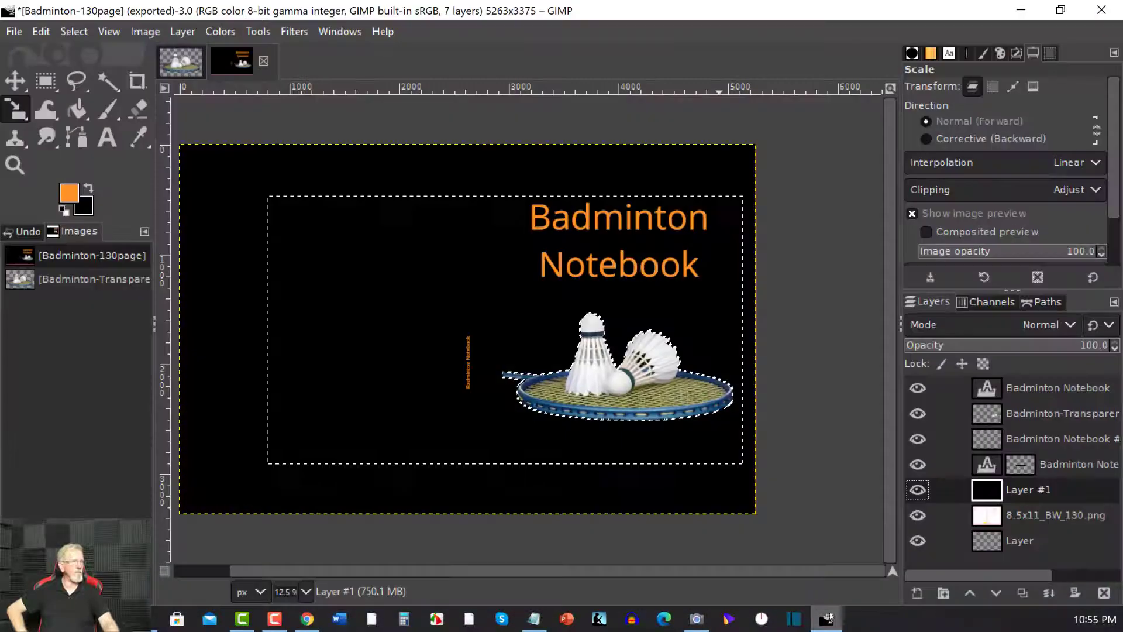
left_click(13, 29)
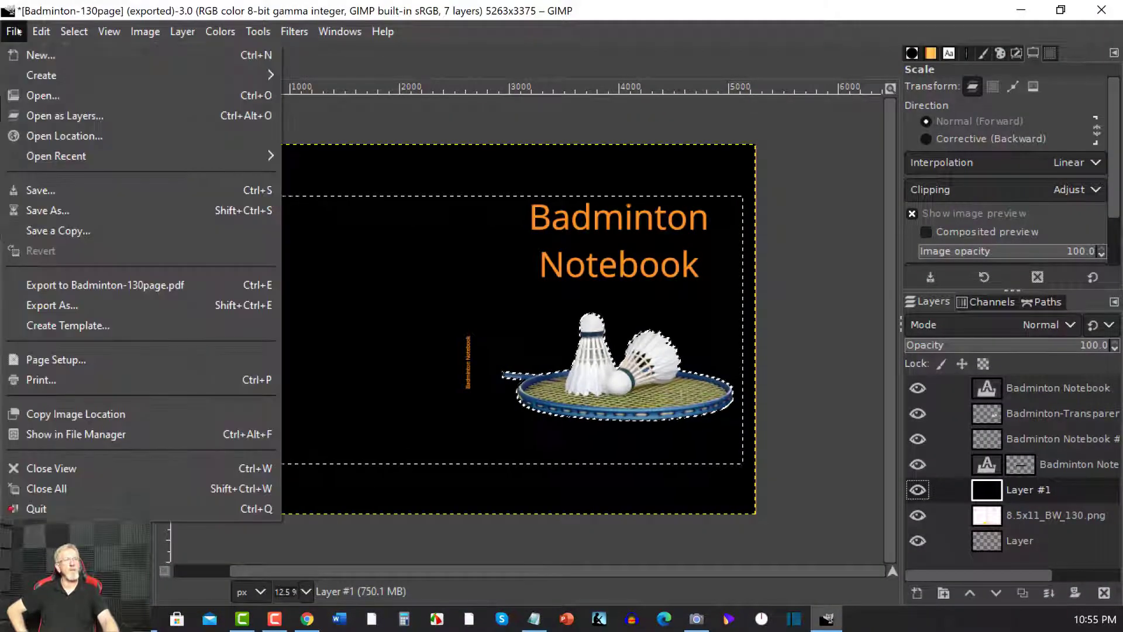
left_click(51, 305)
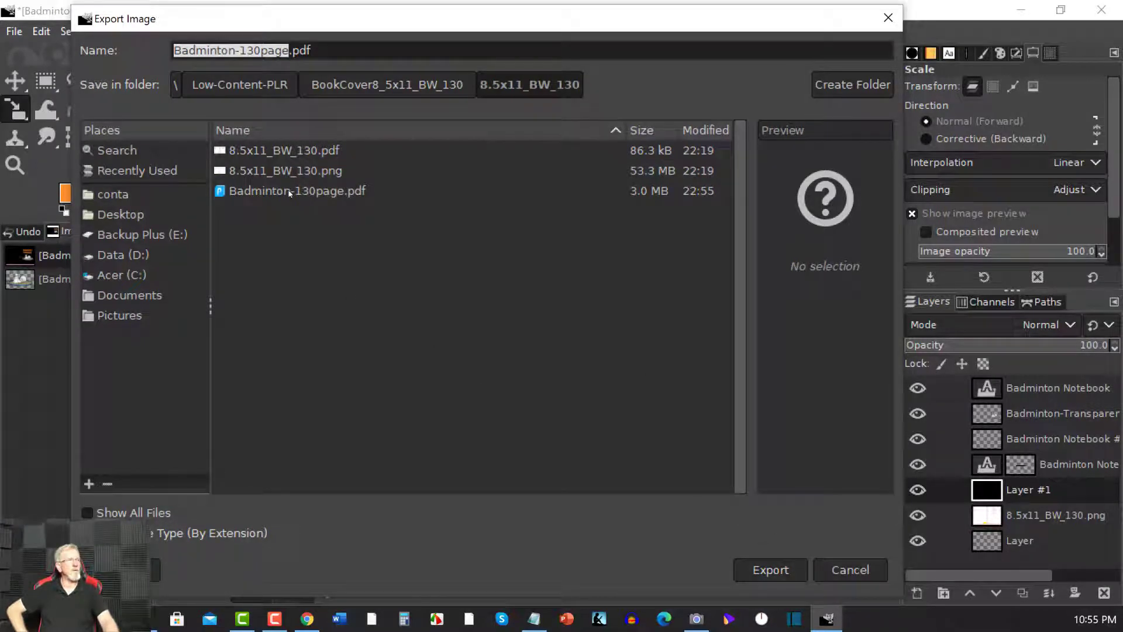
left_click(887, 17)
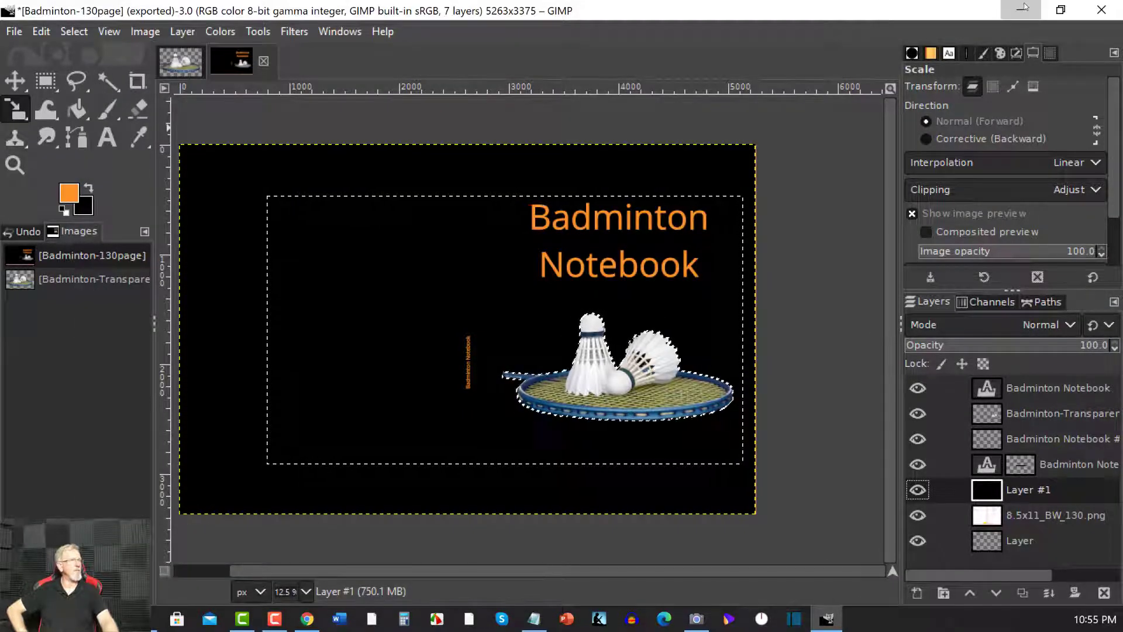
Step: Switch back to Kindle Direct Publishing, start a new paperback title and sign in with the account password
key("alt+Tab")
left_click(198, 293)
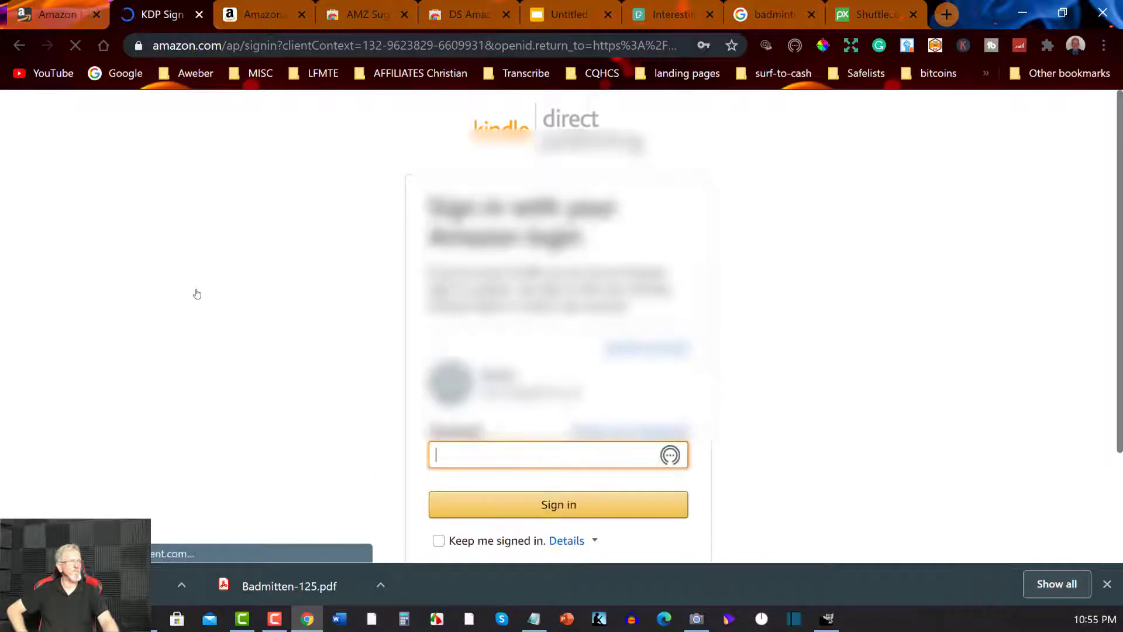
left_click(478, 453)
key("Down")
key("Return")
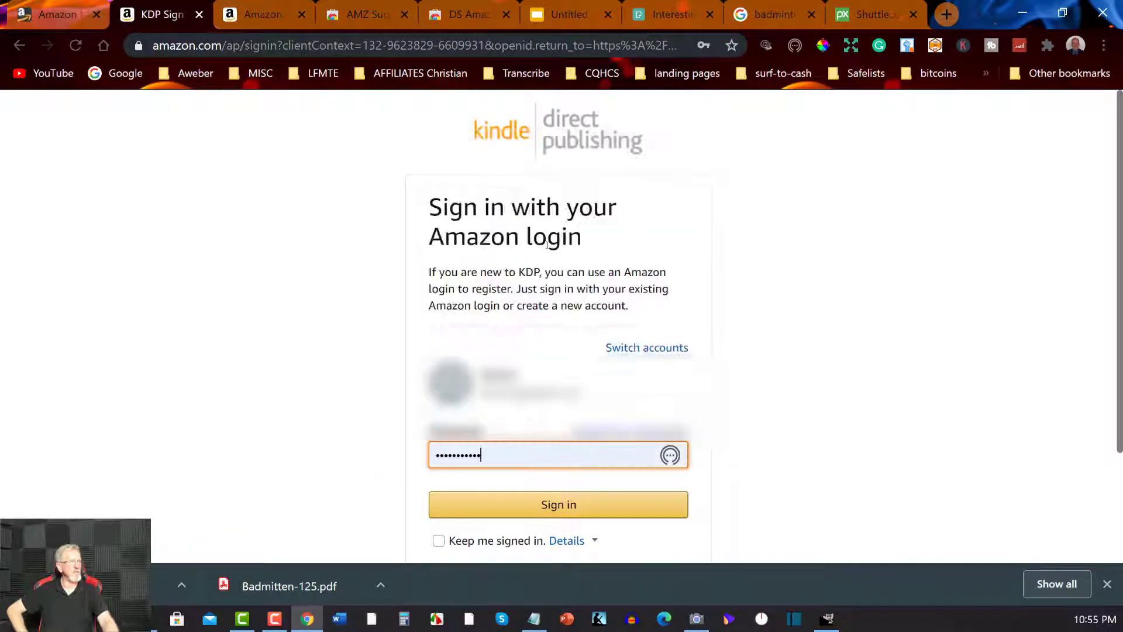
left_click(561, 510)
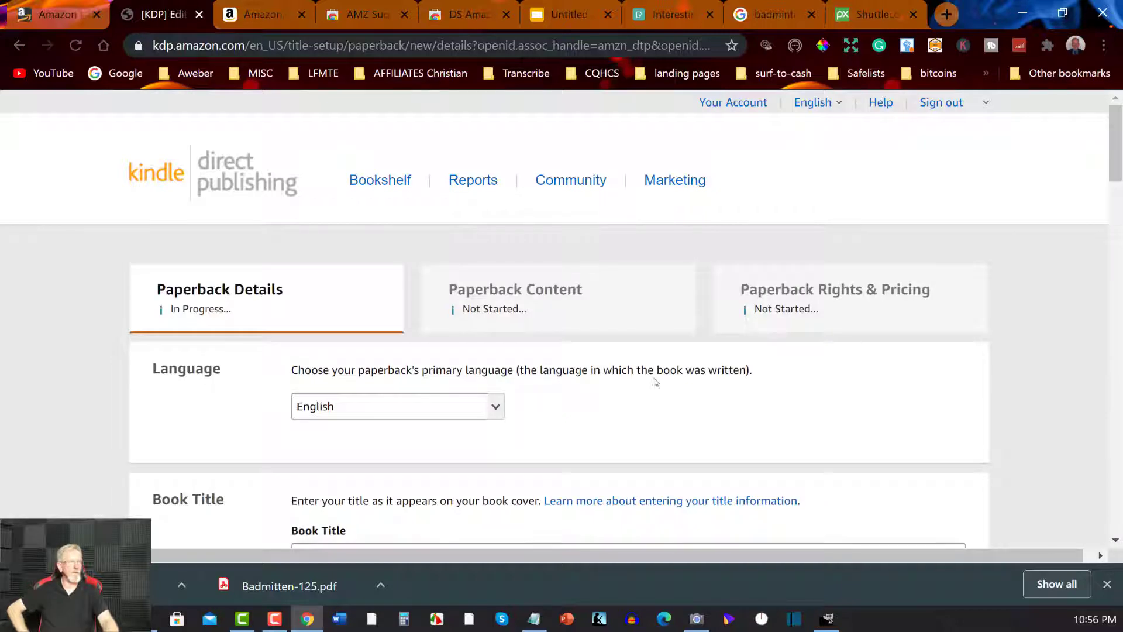
Step: Enter "Badminton Notebook" as the book title in the paperback details
scroll(484, 380, "down", 1)
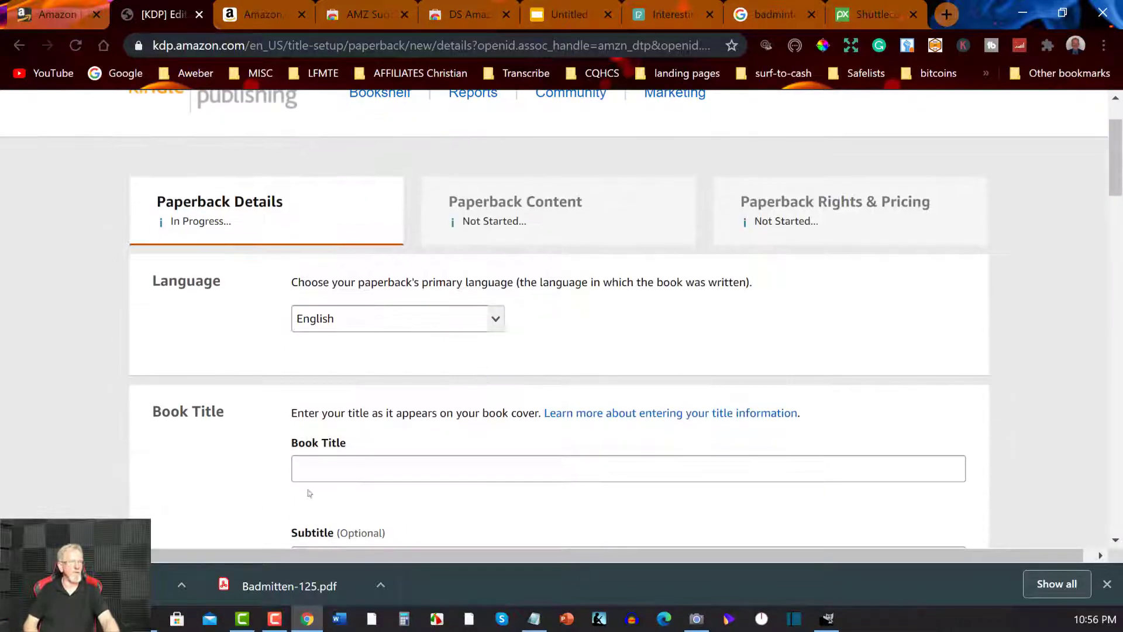
left_click(329, 470)
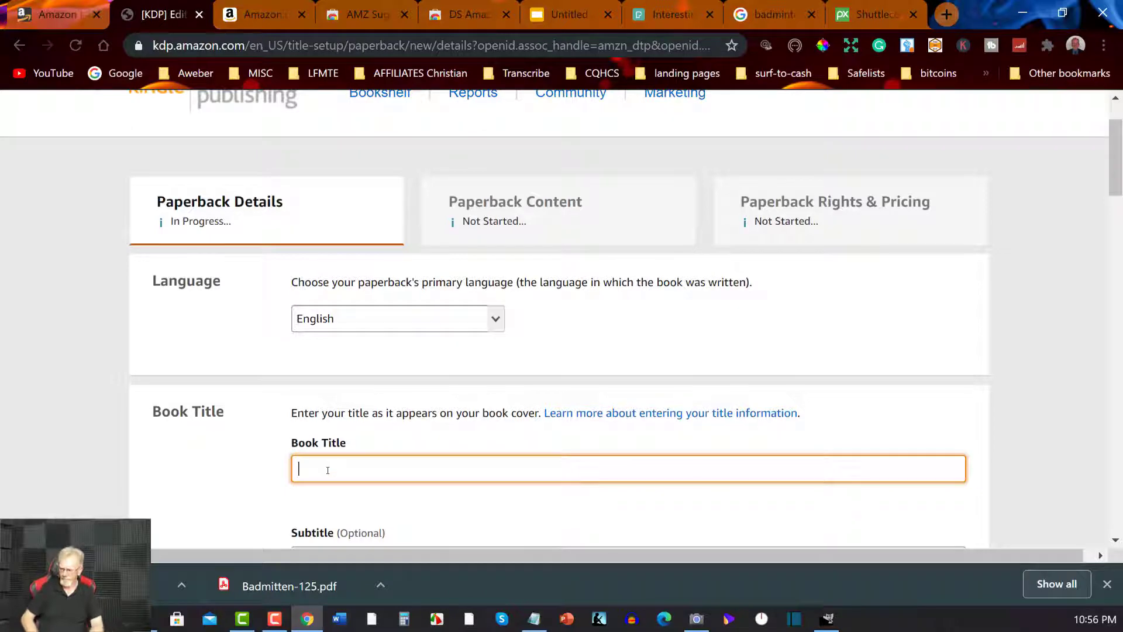
type("B")
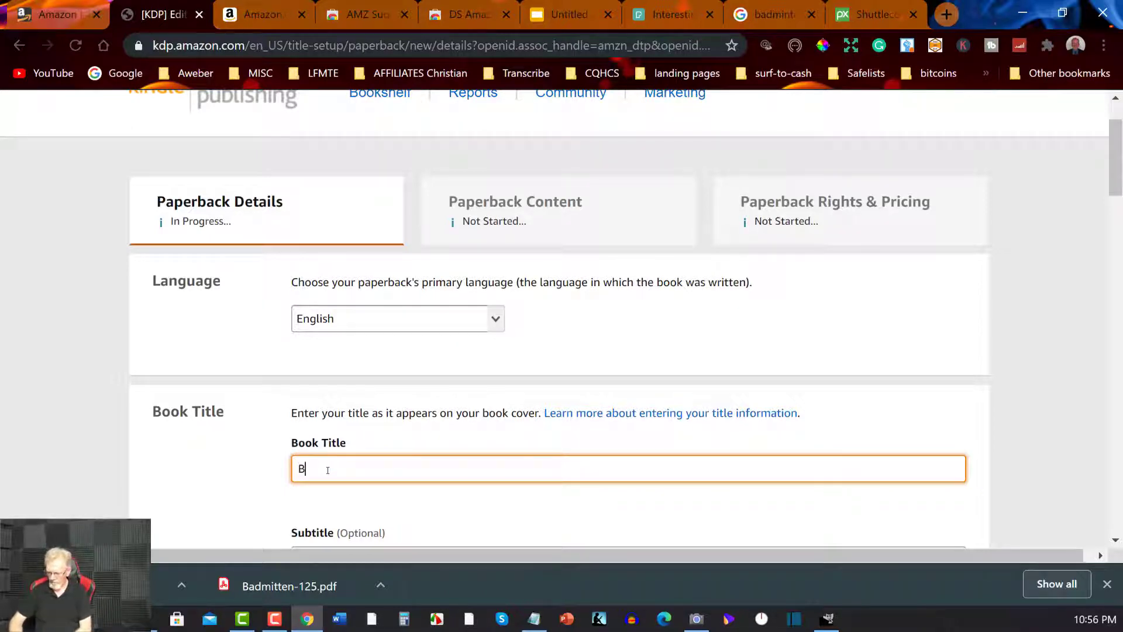
type("adminton")
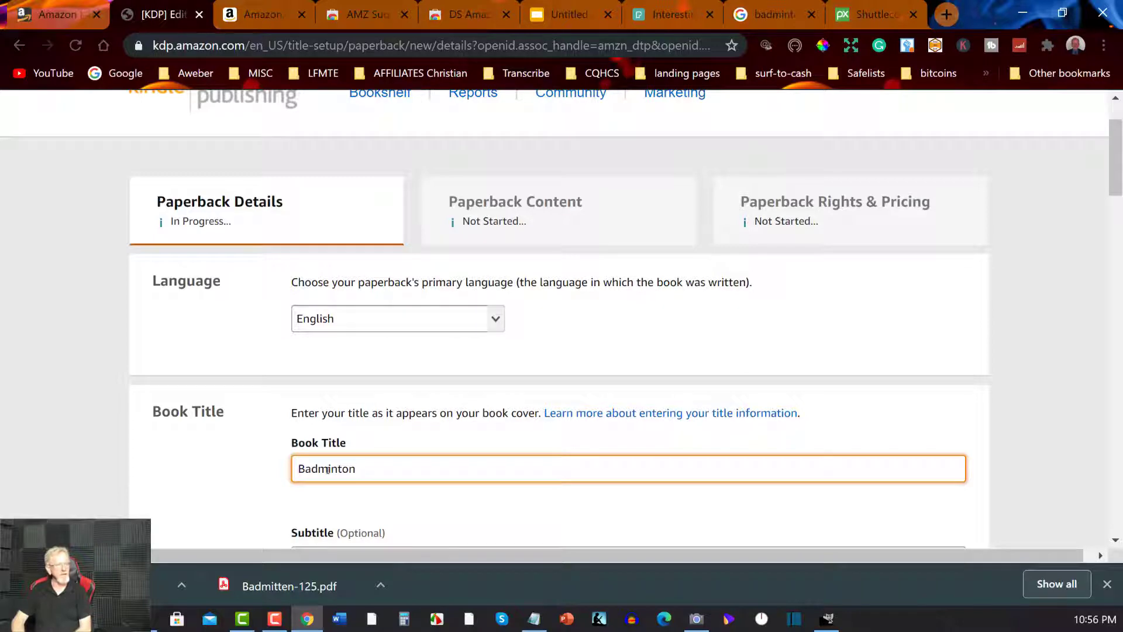
type("Note")
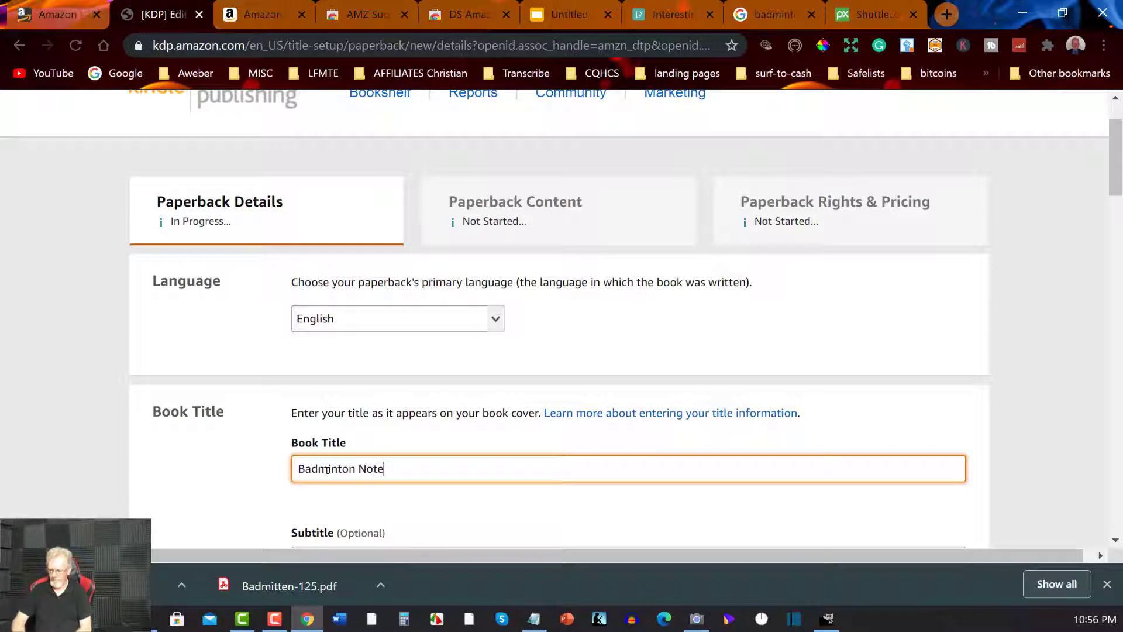
type("book")
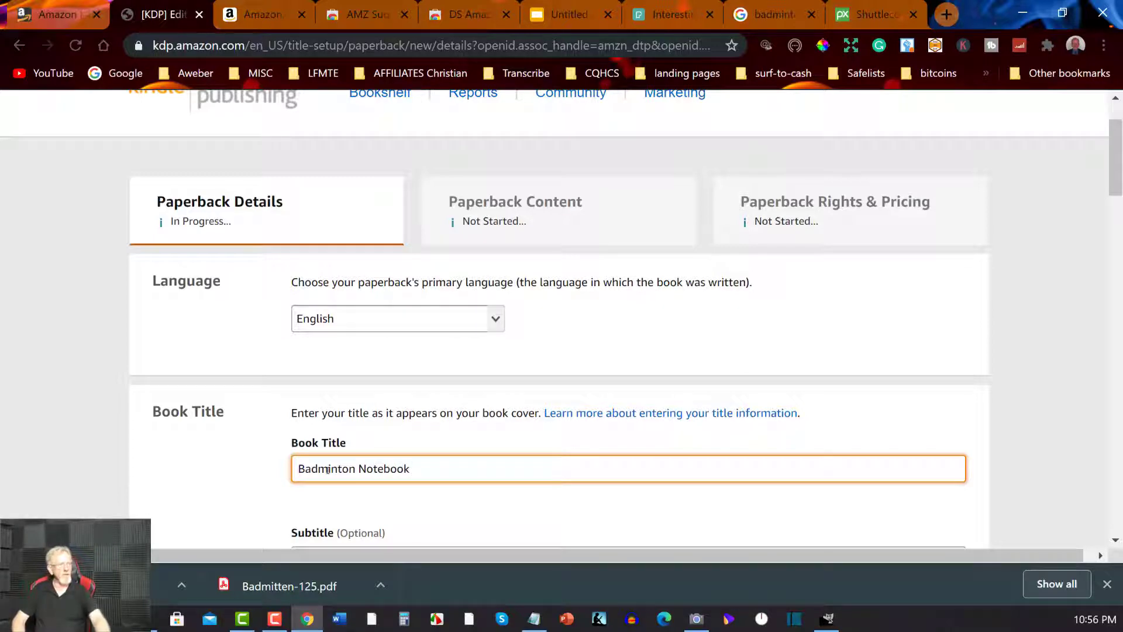
Step: Enter the primary author's first and last name in the paperback details, leaving the subtitle, series and edition number blank
scroll(435, 390, "down", 3)
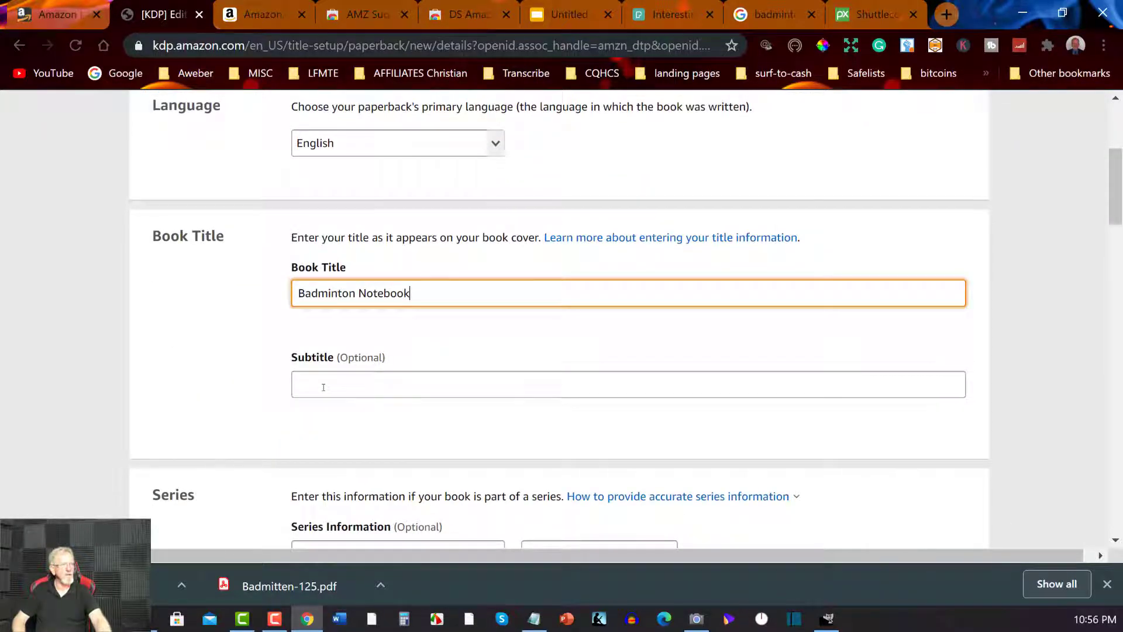
scroll(323, 387, "down", 3)
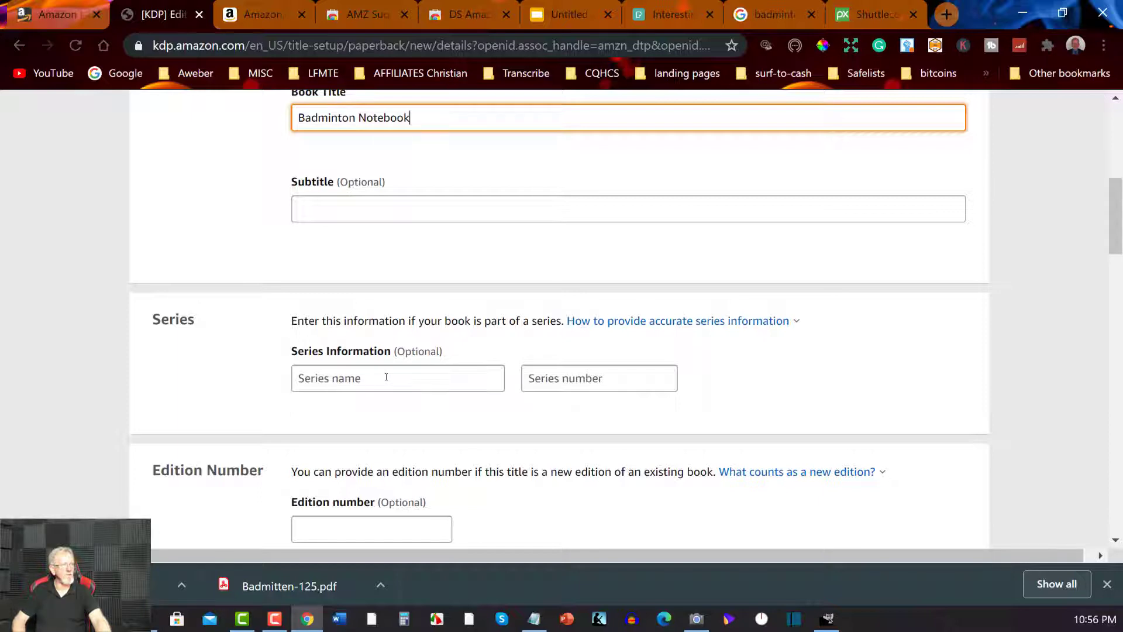
scroll(386, 377, "down", 1)
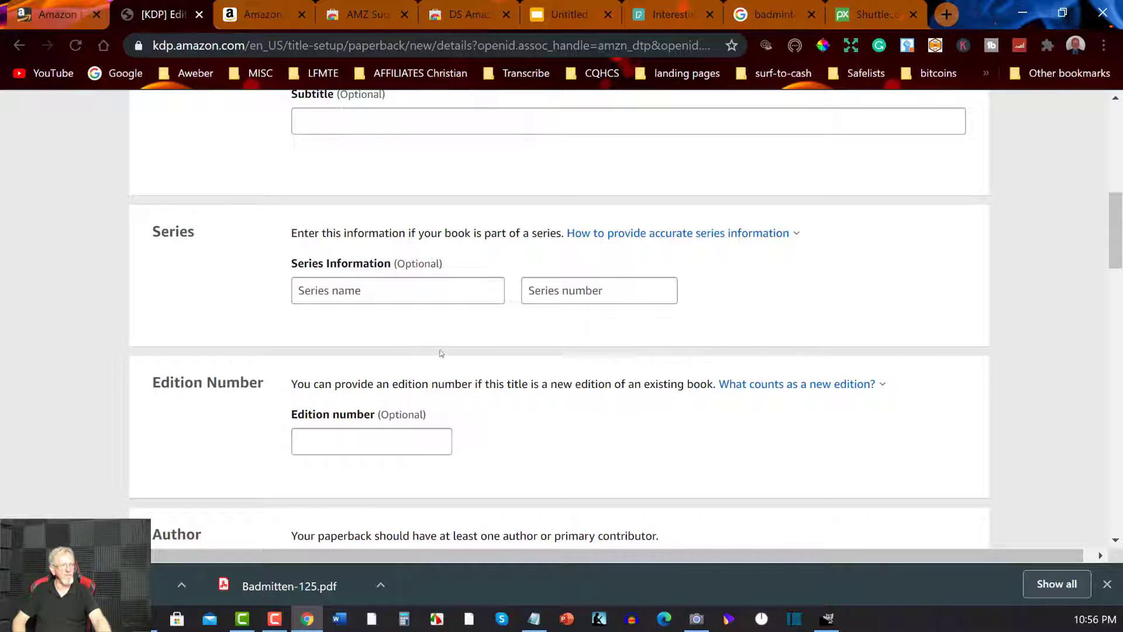
scroll(398, 375, "down", 3)
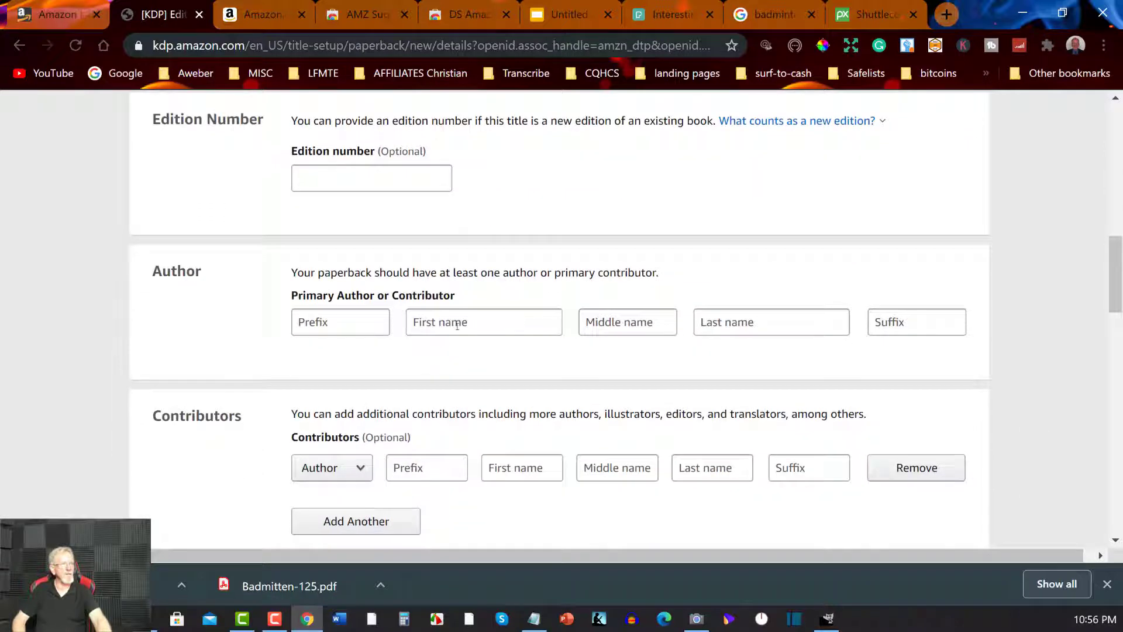
left_click(457, 325)
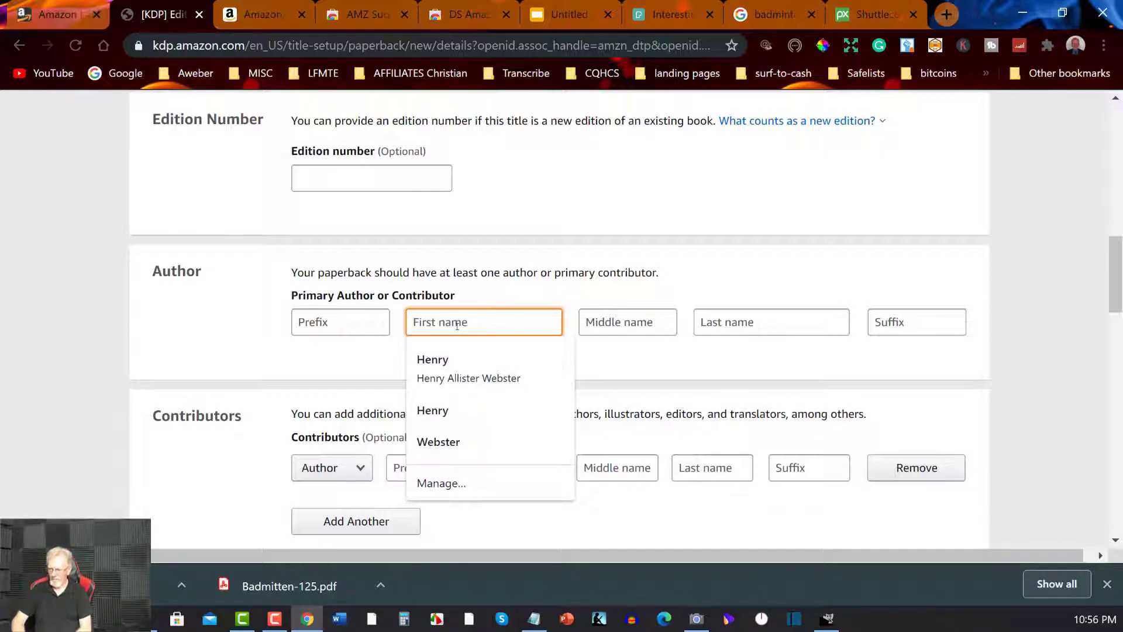
type("Jou")
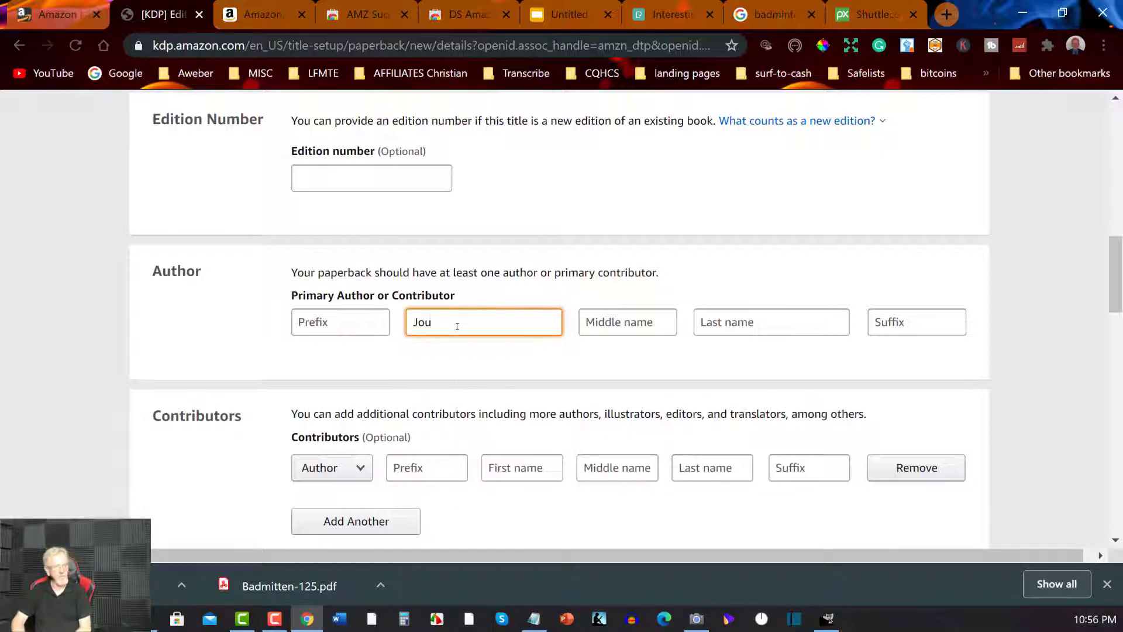
type("hn")
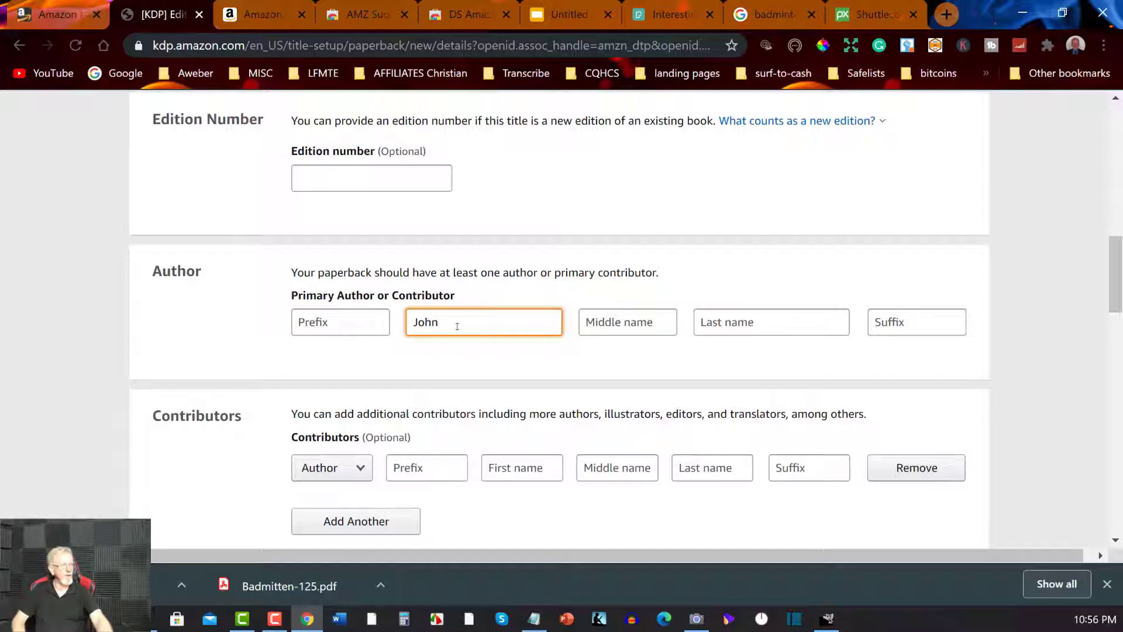
left_click(728, 322)
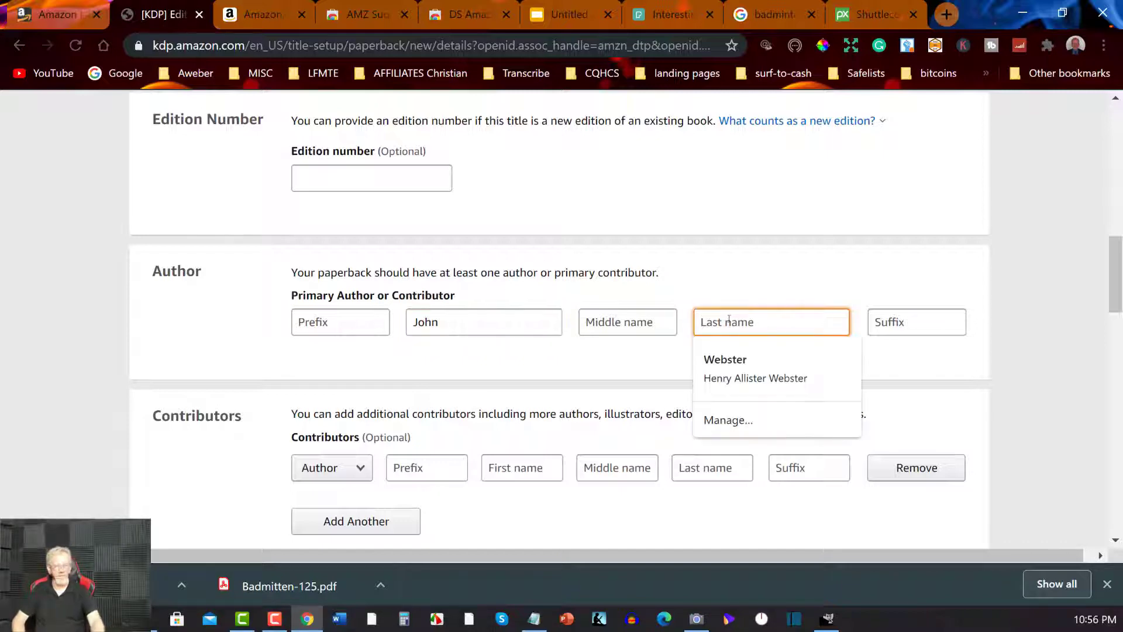
type("Patrics")
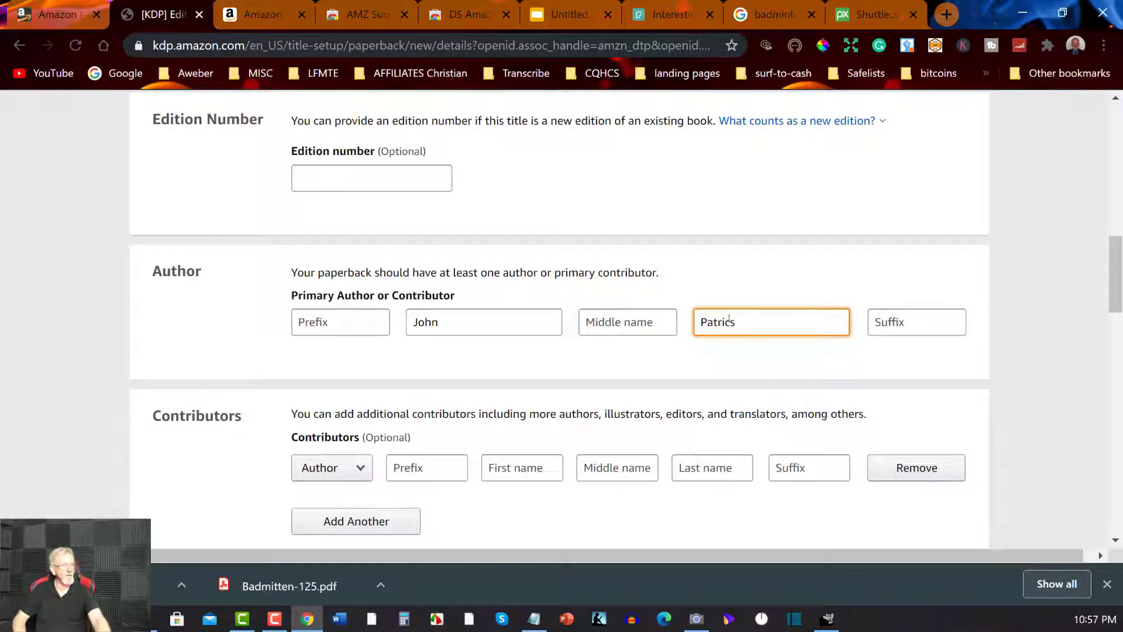
Step: Enter the description "In This beautiful functional Notebook you can keep score easily, take notes and be the most organised on the court."
scroll(427, 354, "down", 4)
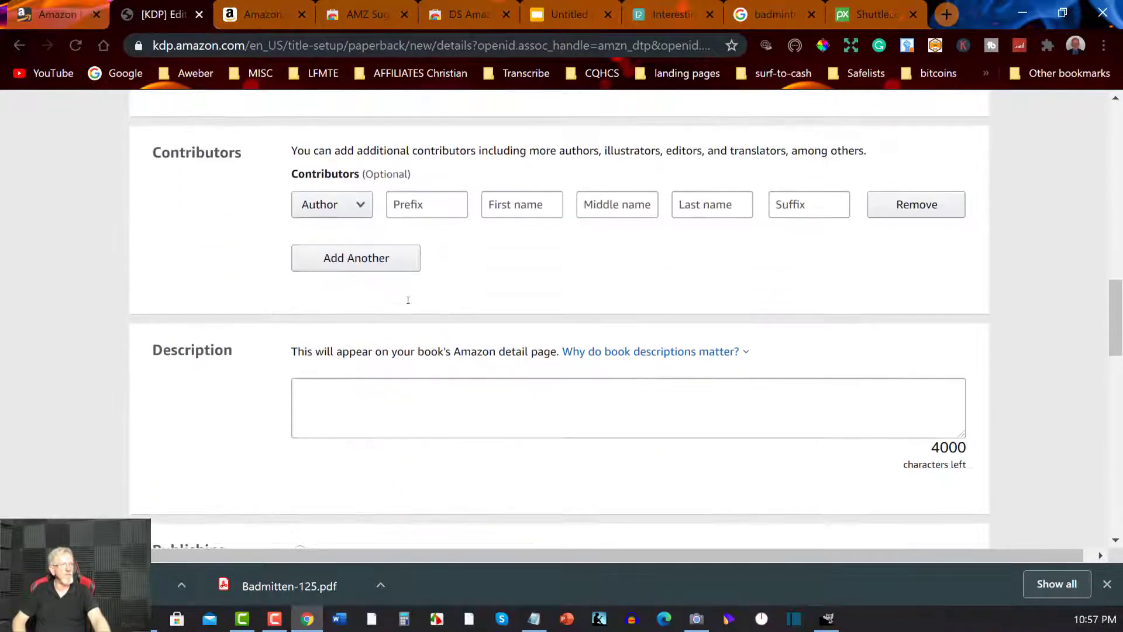
left_click(362, 391)
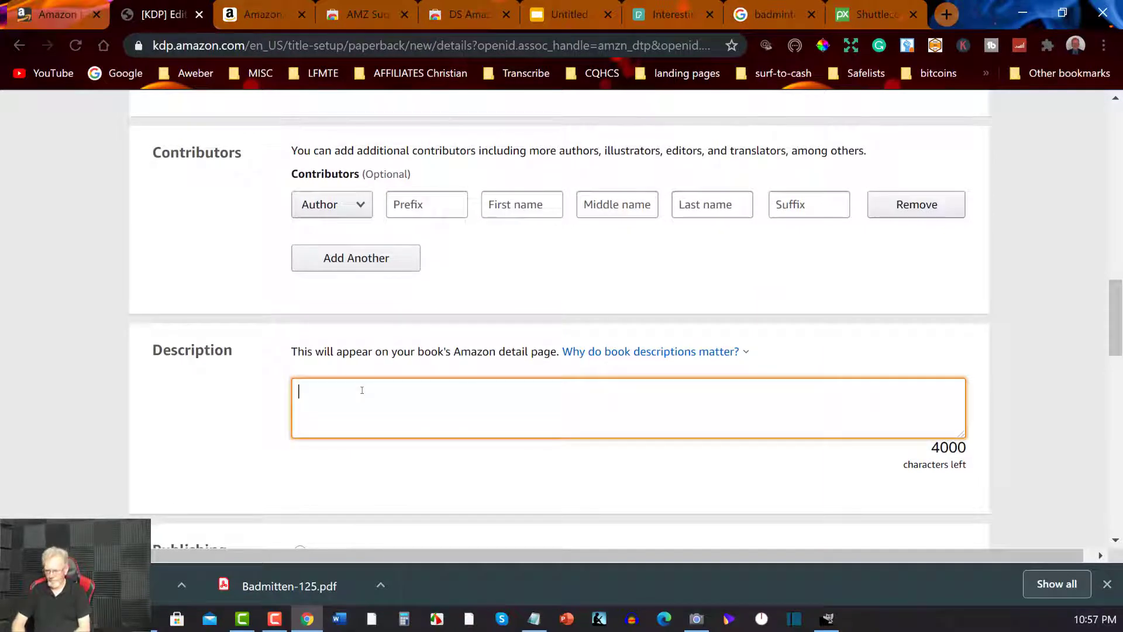
type("In ")
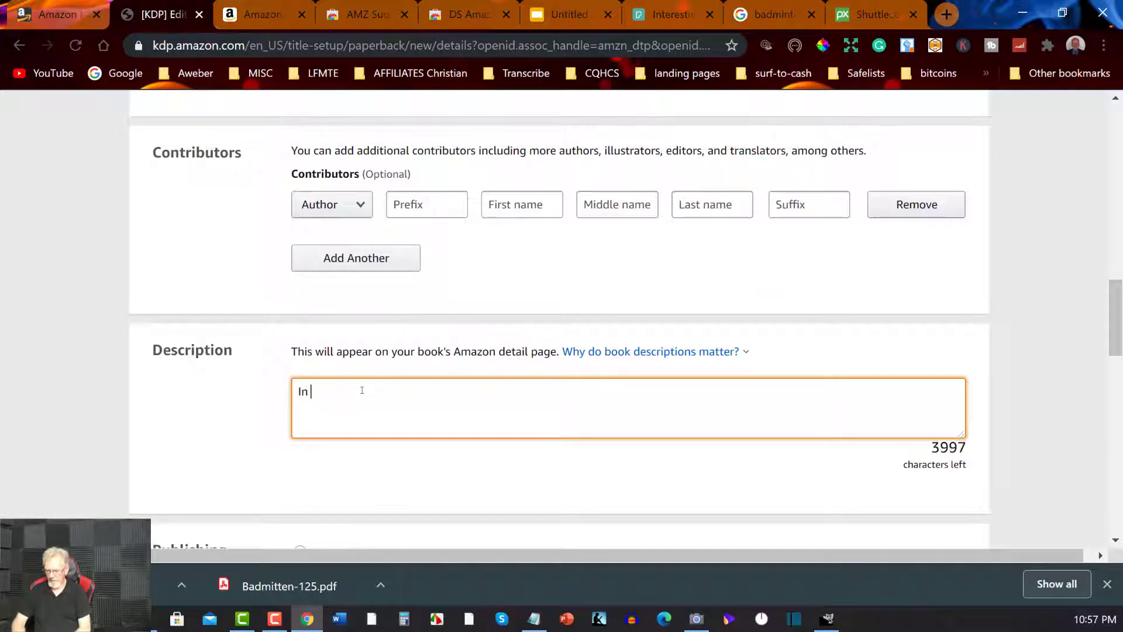
type("This beautiful")
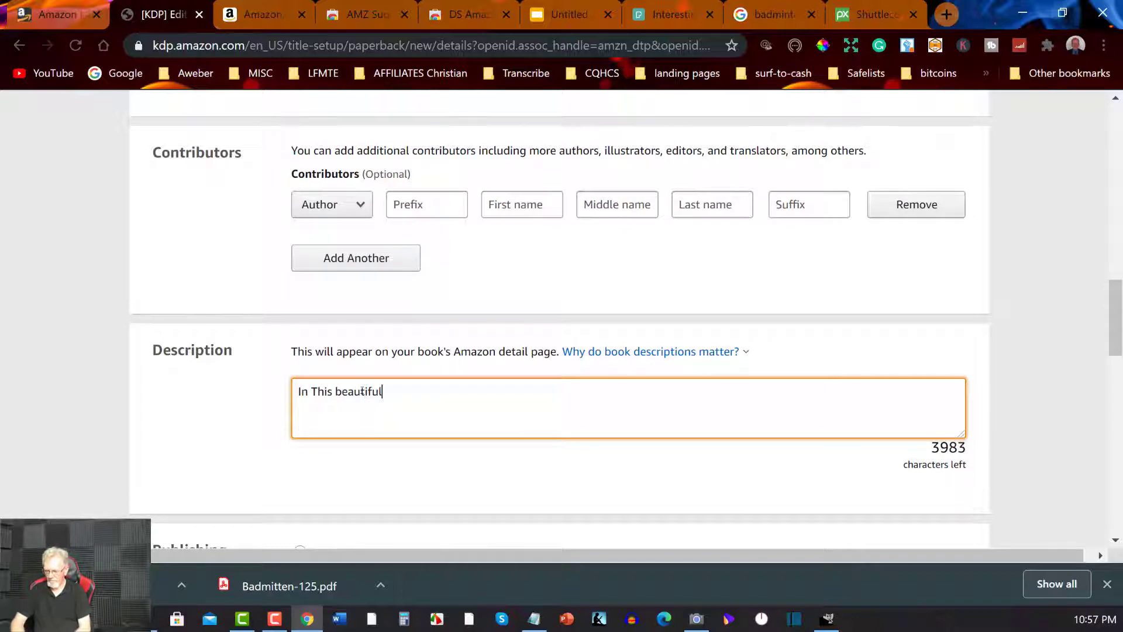
type(" fu")
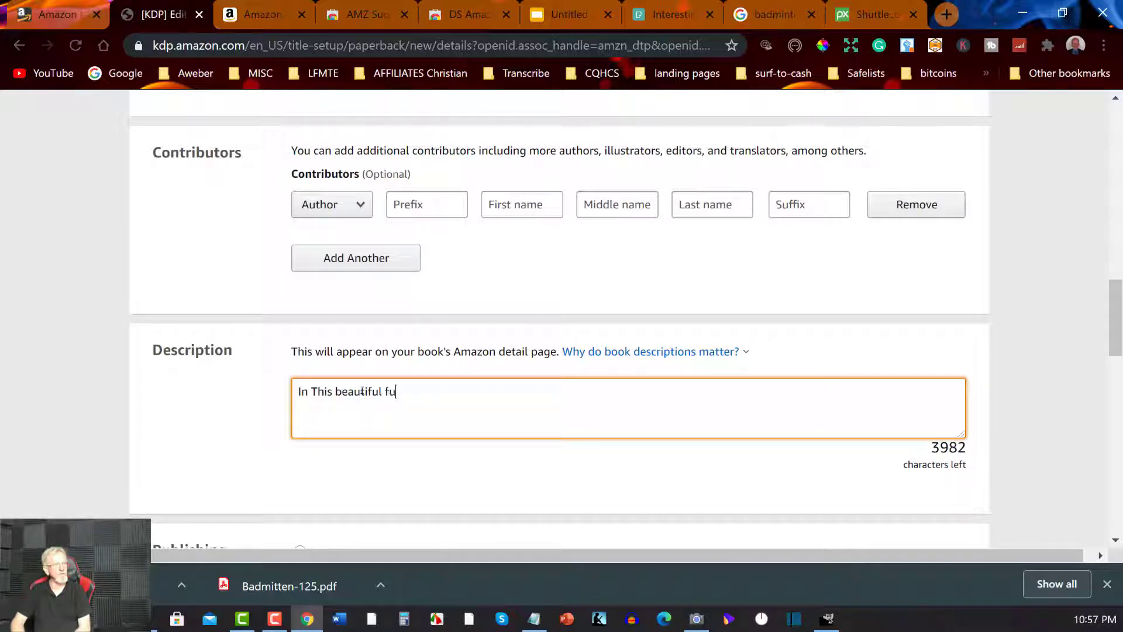
type("nctional Notebook")
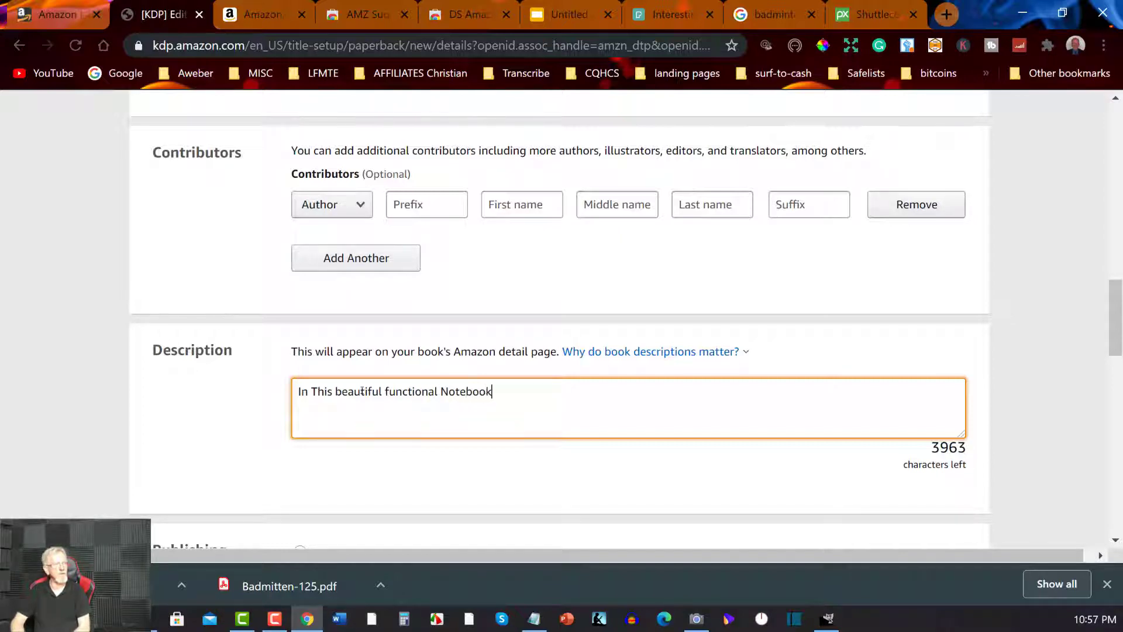
type(" you can k")
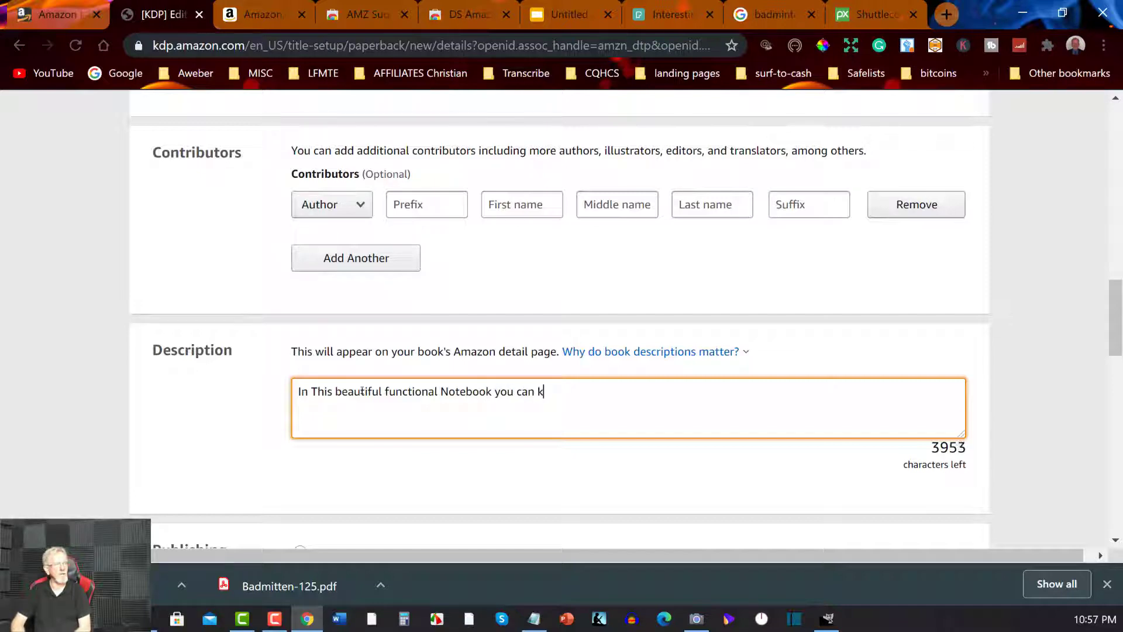
type("eep score easily")
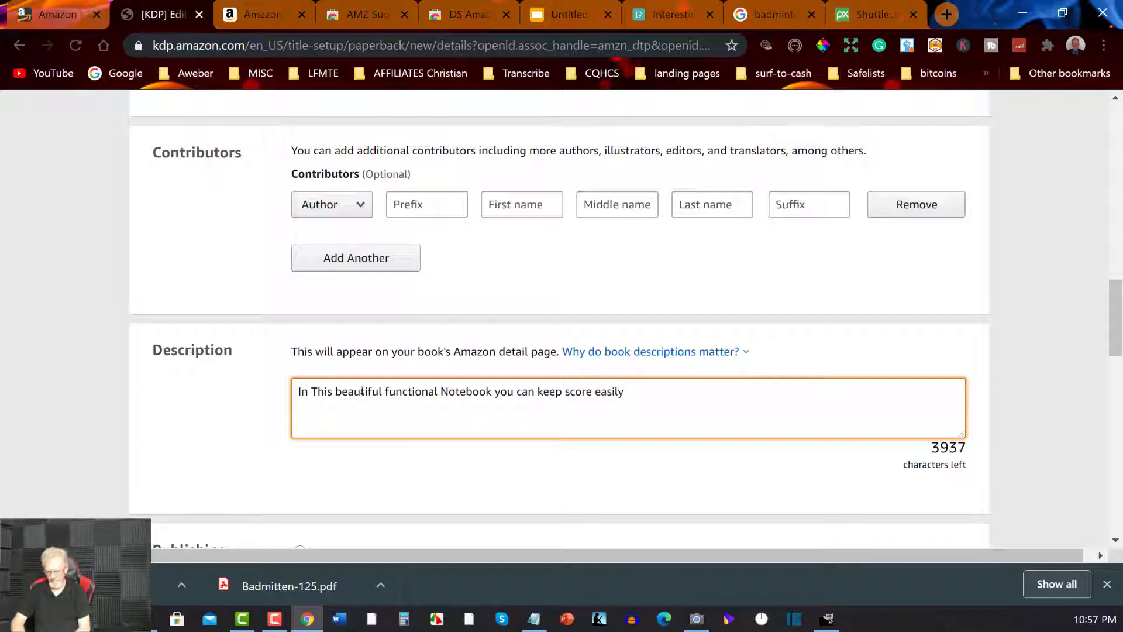
type(", take notes and")
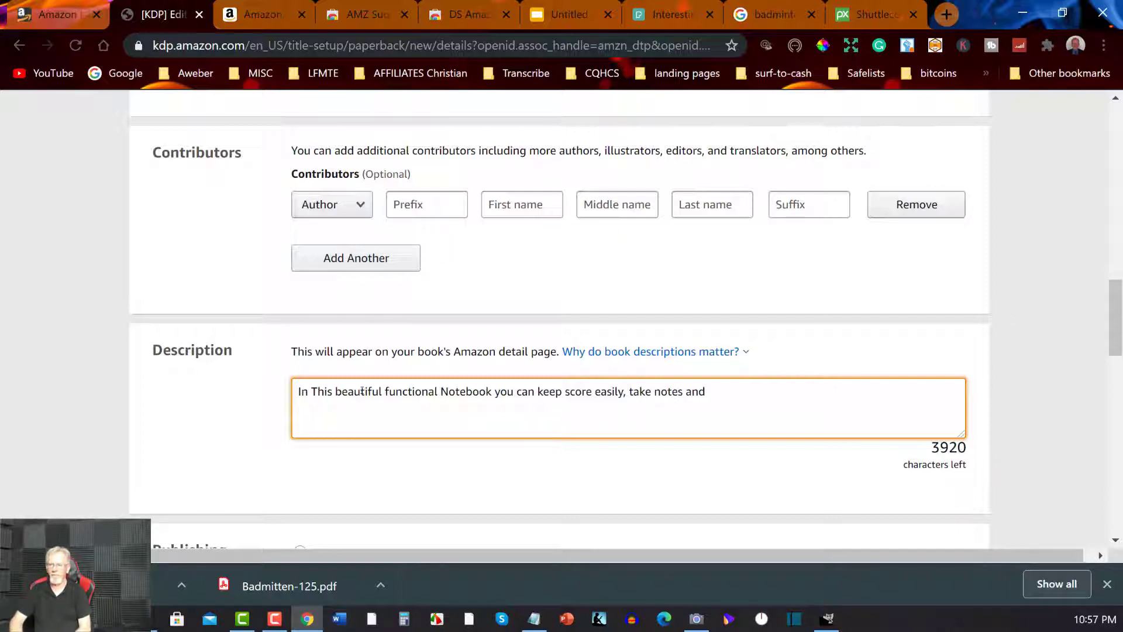
type("  be ")
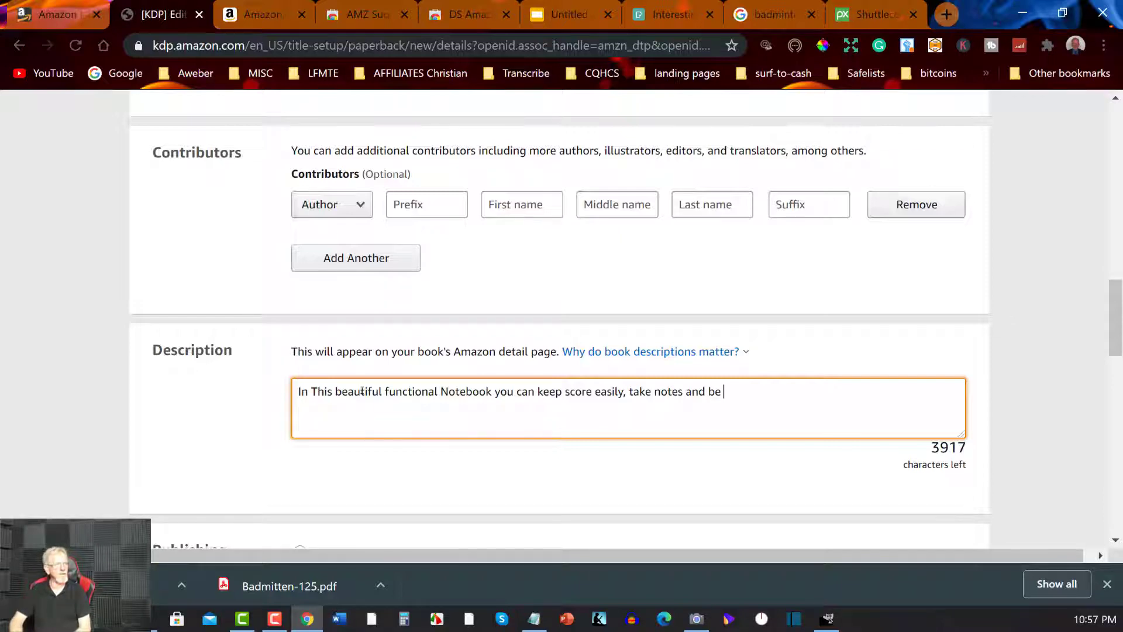
type(" the ")
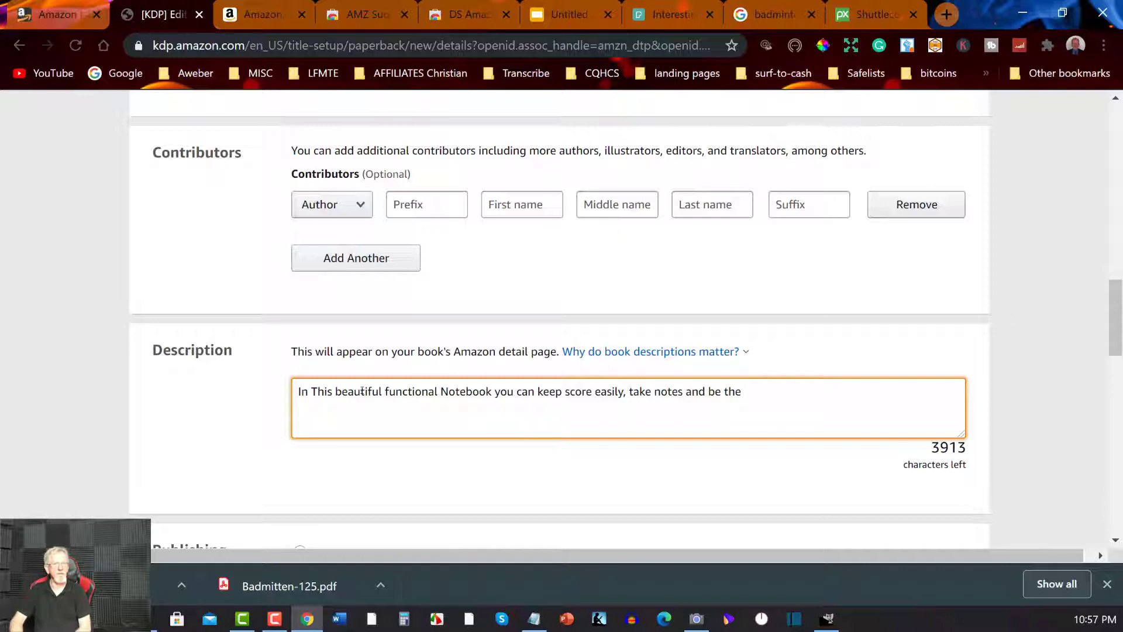
type("most or")
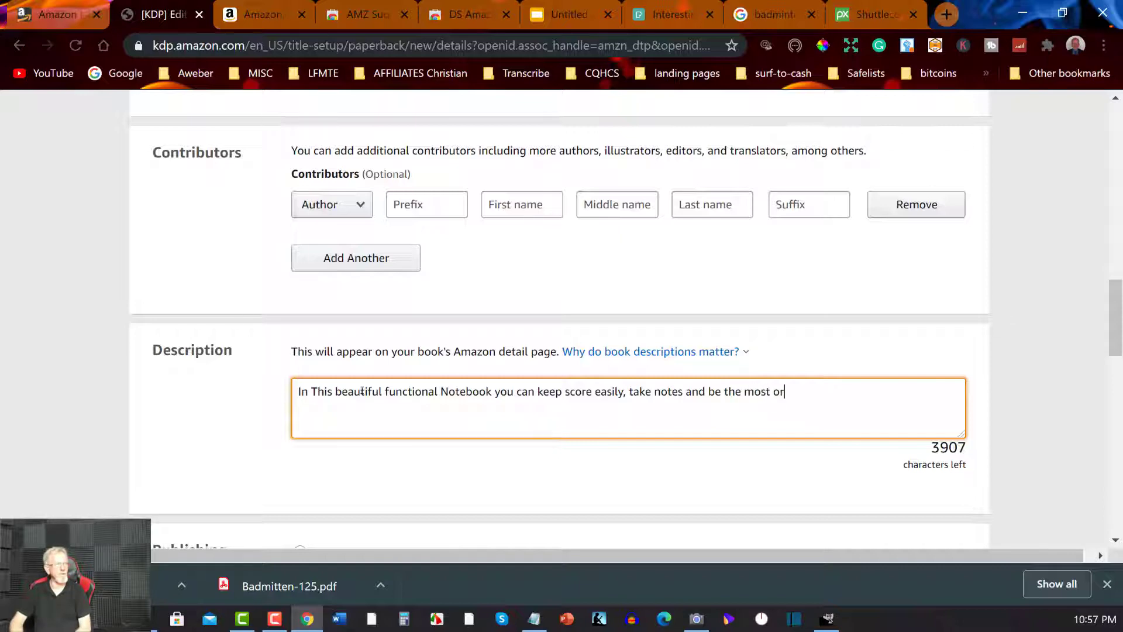
type("ganised on the cou")
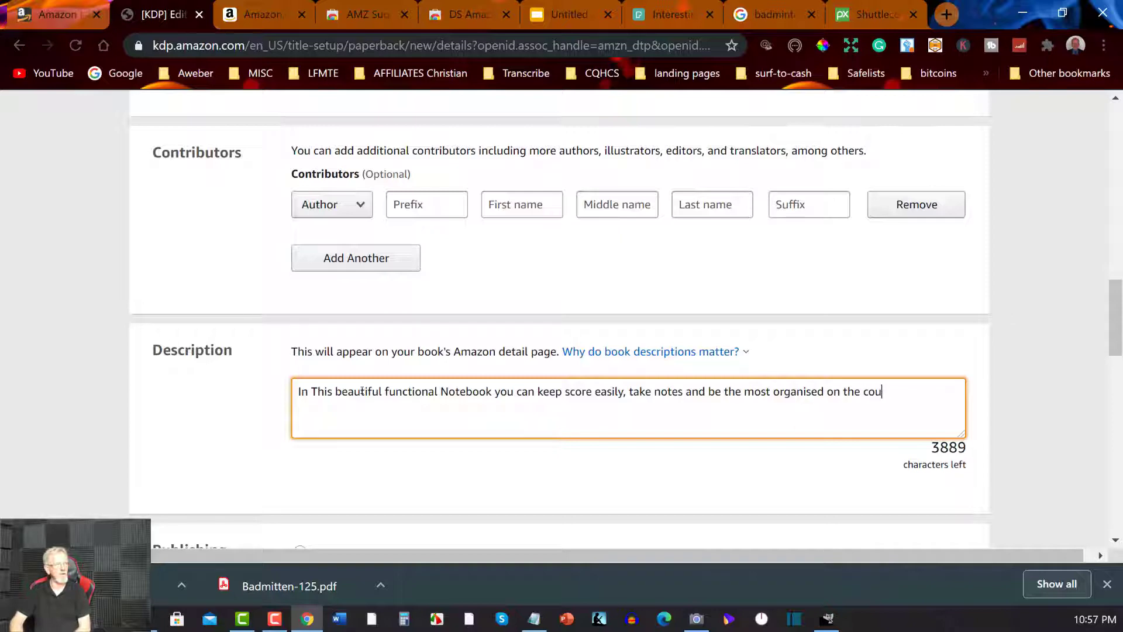
type("rt.")
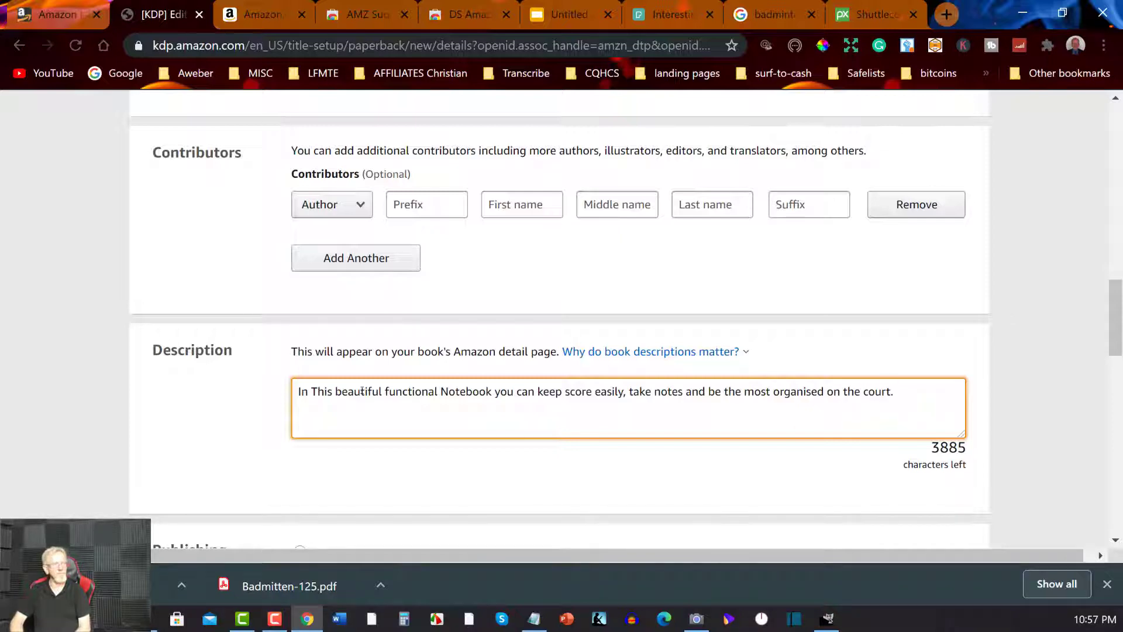
Step: Add a second description line reading "Grab Your Copy Now", accepting the Grammarly spelling correction for "Your"
key("Return")
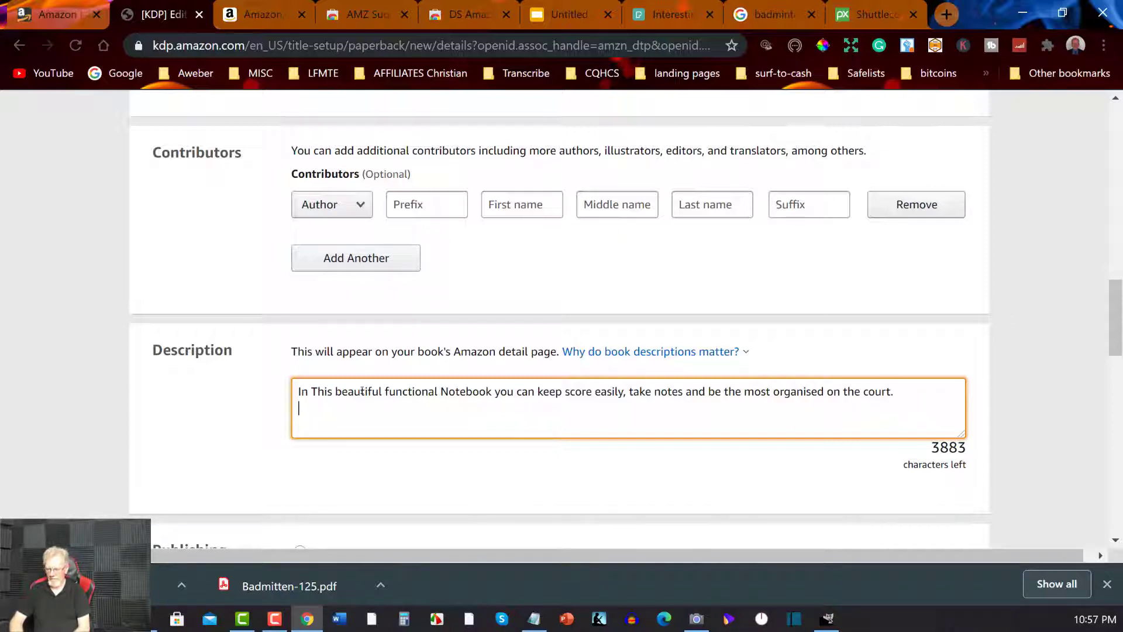
type("Grab YOur Cop")
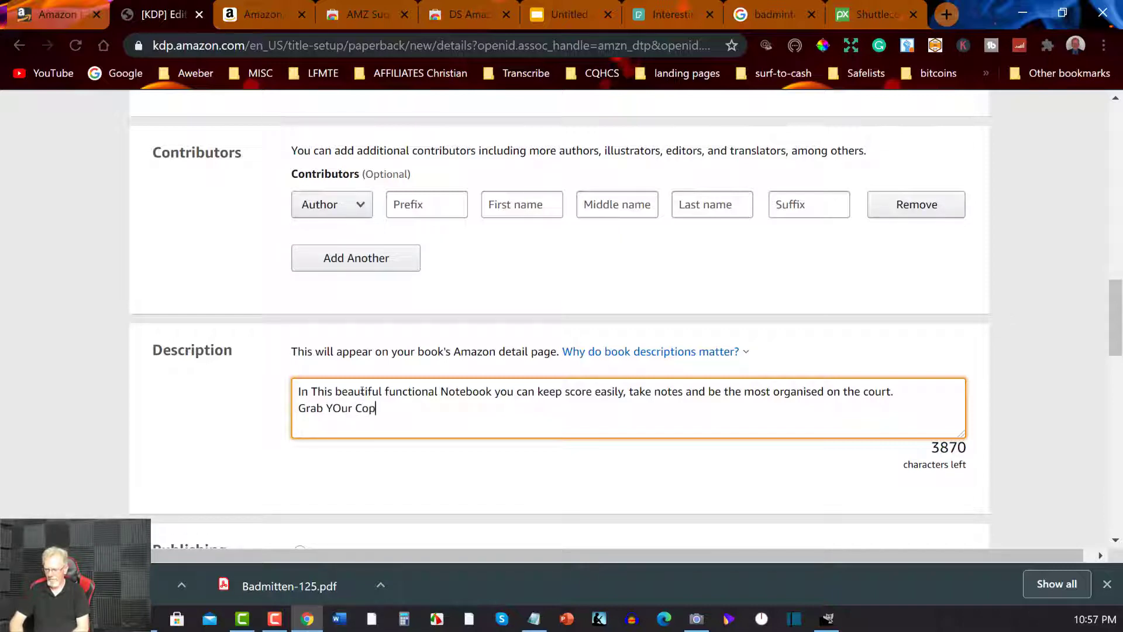
type("y Now")
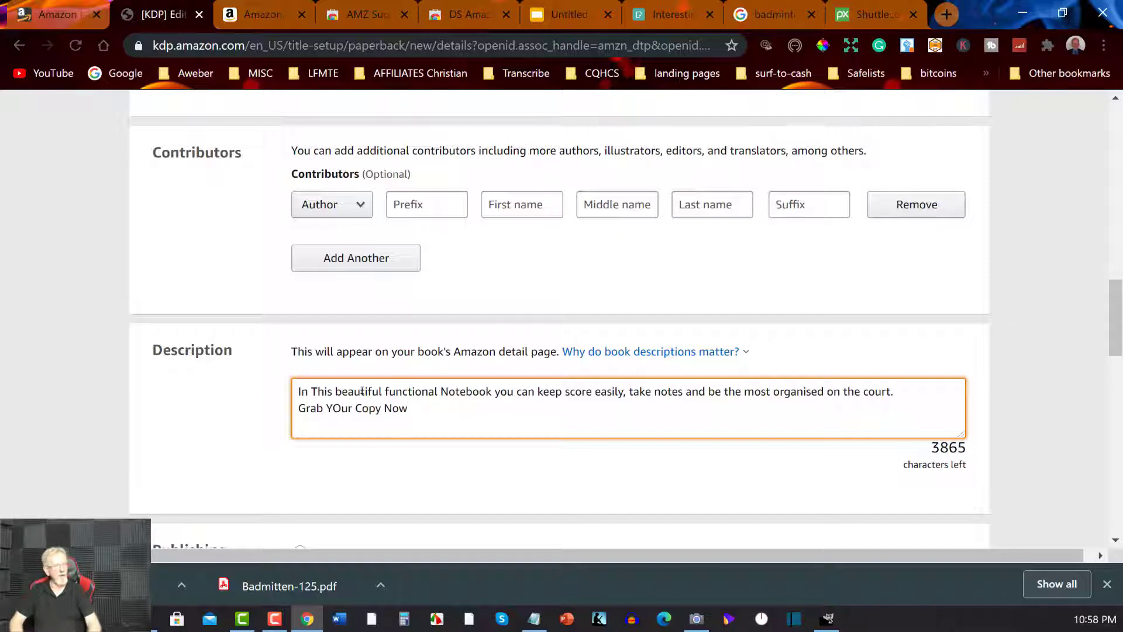
left_click(337, 408)
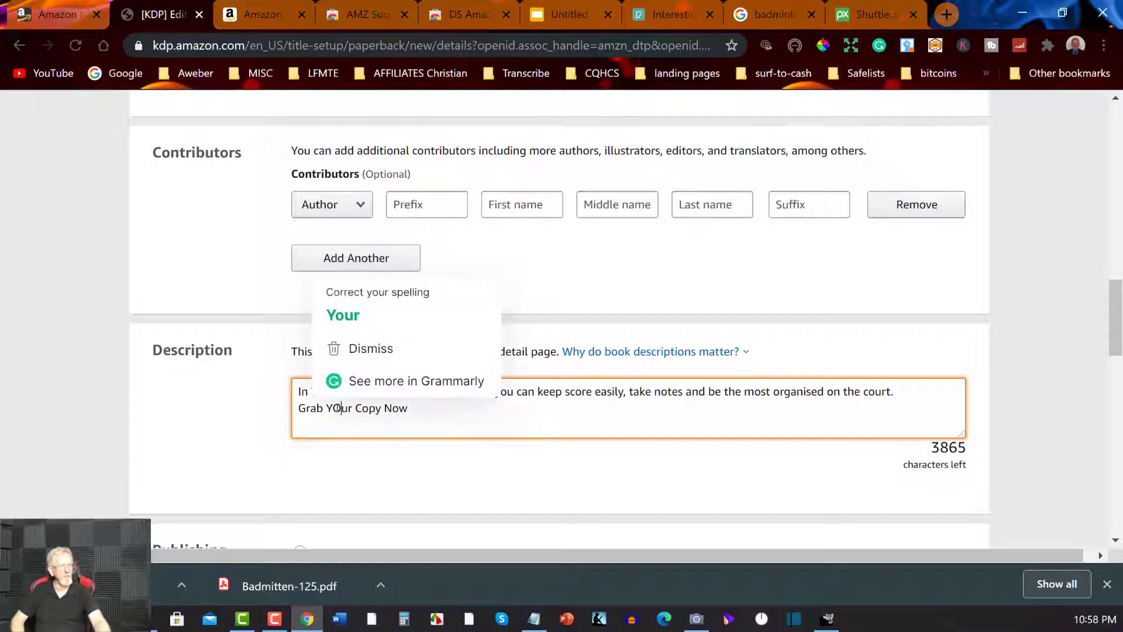
left_click(377, 325)
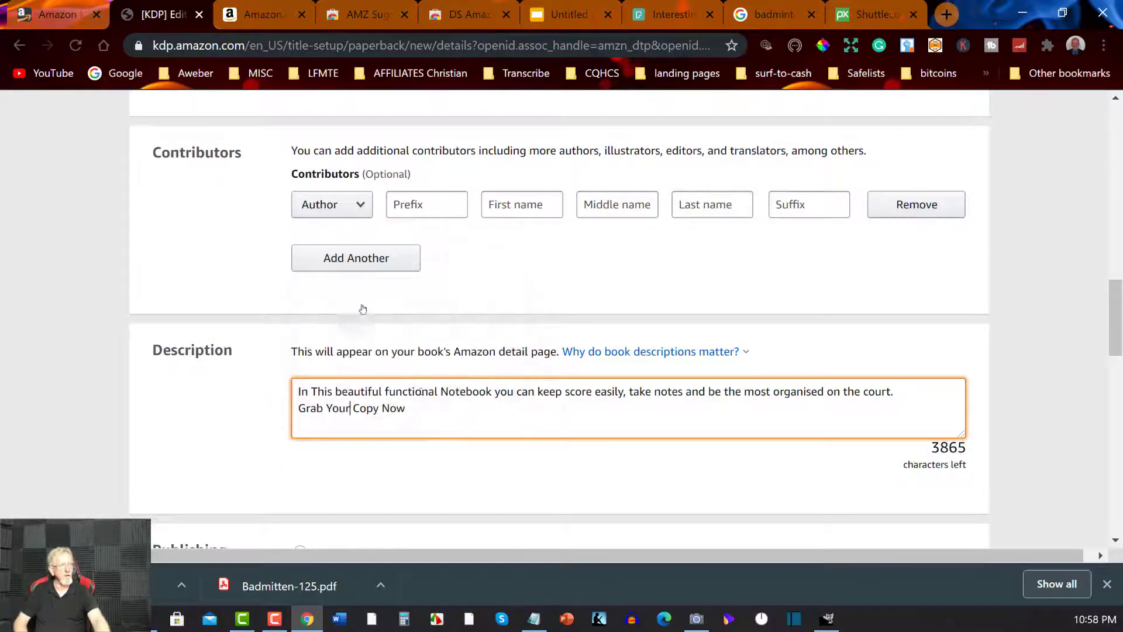
Step: Copy the whole two-line book description to the clipboard
left_click_drag(407, 408, 301, 379)
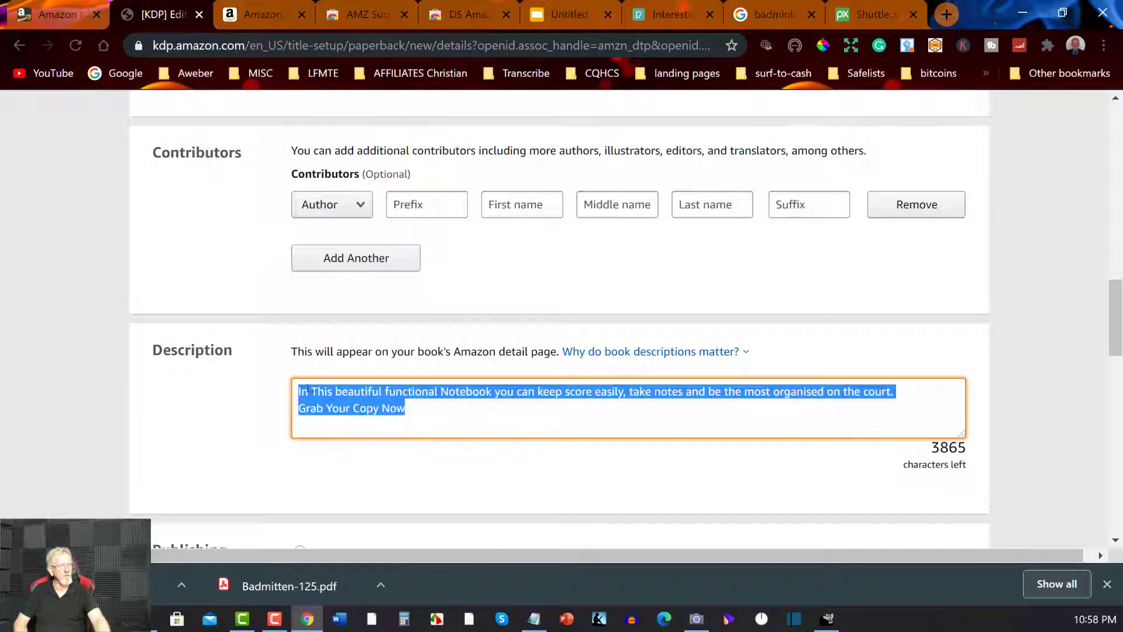
right_click(326, 399)
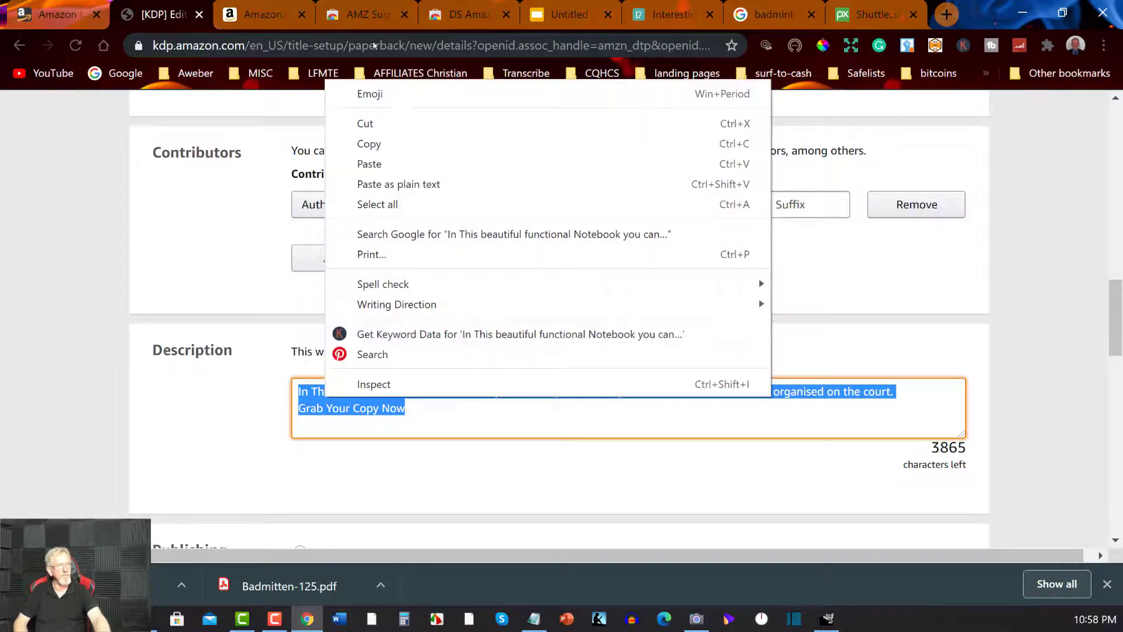
left_click(369, 145)
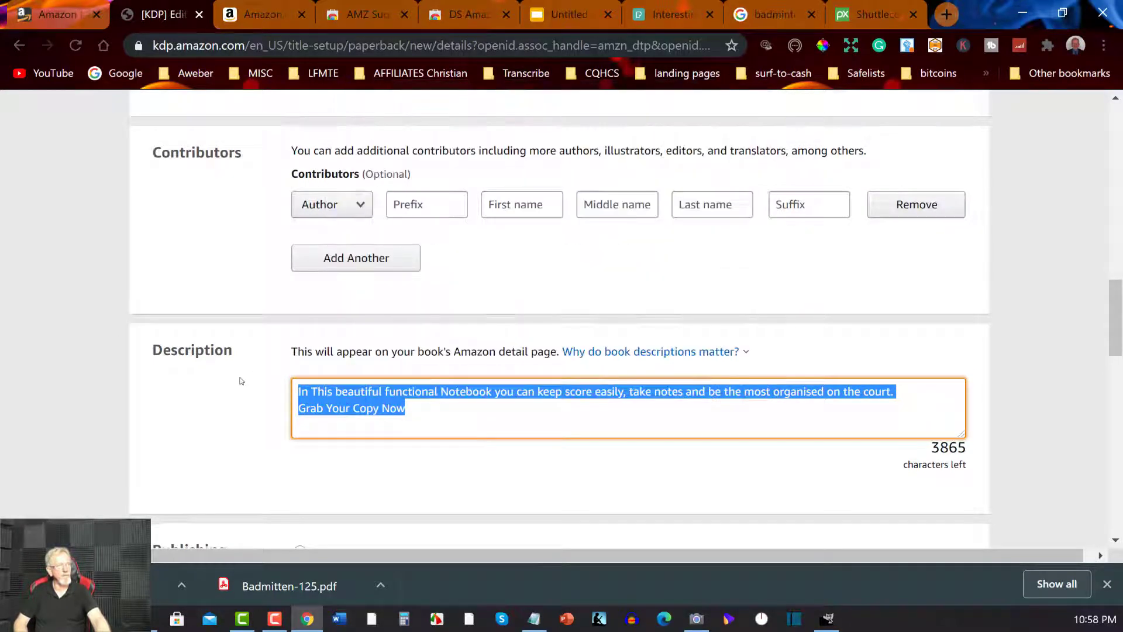
Step: Set the publishing rights to "I own the copyright and I hold necessary publishing rights."
scroll(241, 381, "down", 3)
scroll(240, 381, "down", 1)
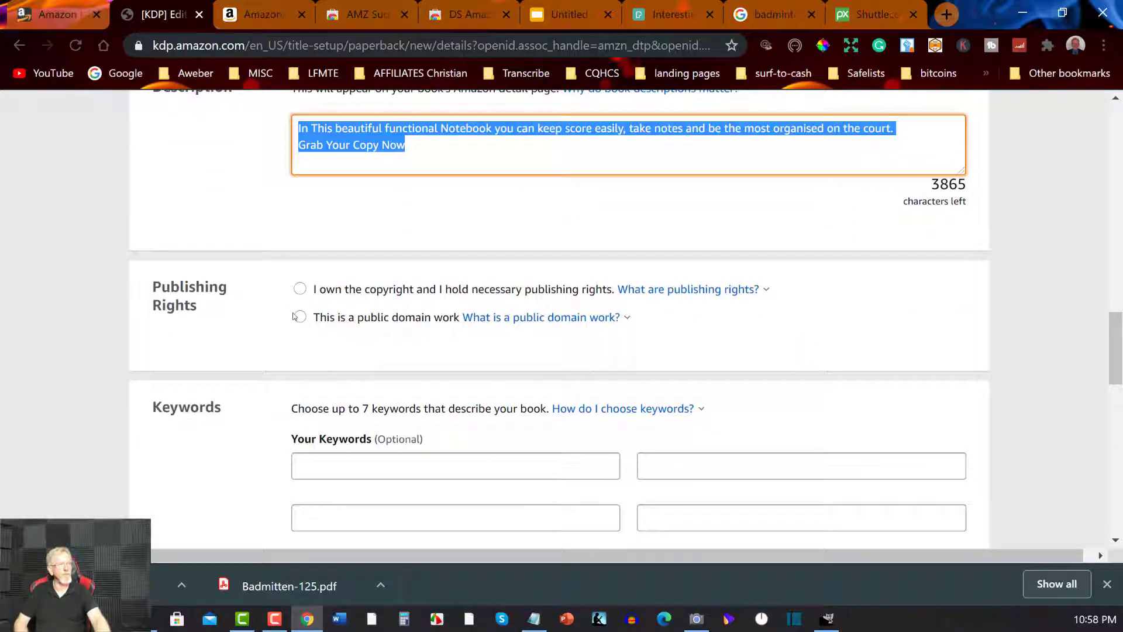
left_click(300, 290)
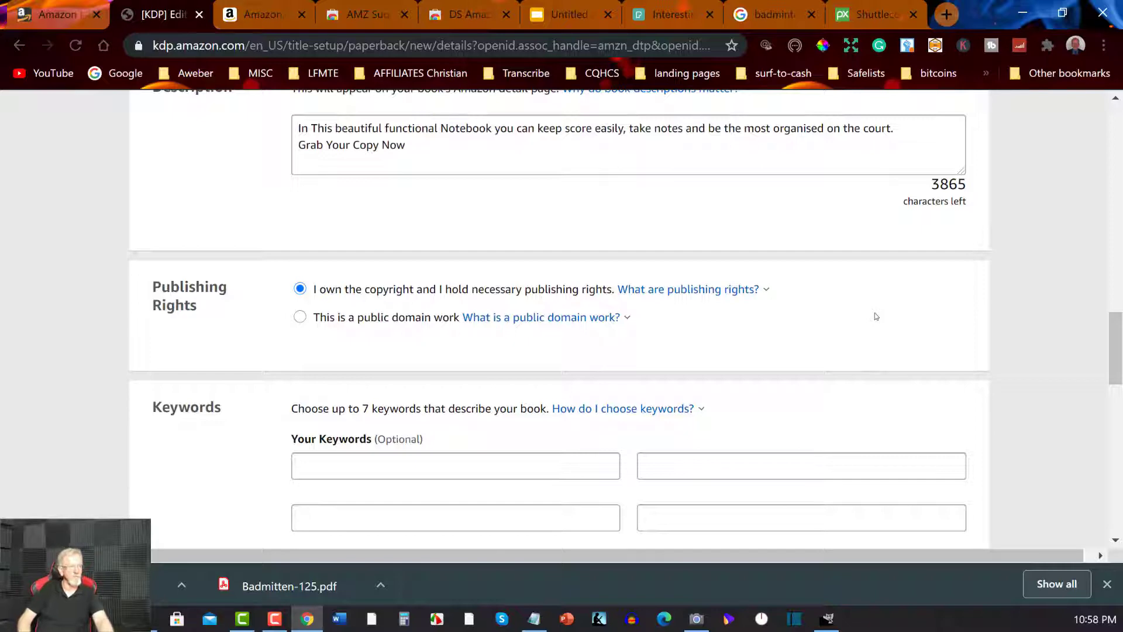
Step: Close the Chrome Web Store pages for the AMZ Suggestion Expander and DS Amazon Quick View extensions
left_click(307, 466)
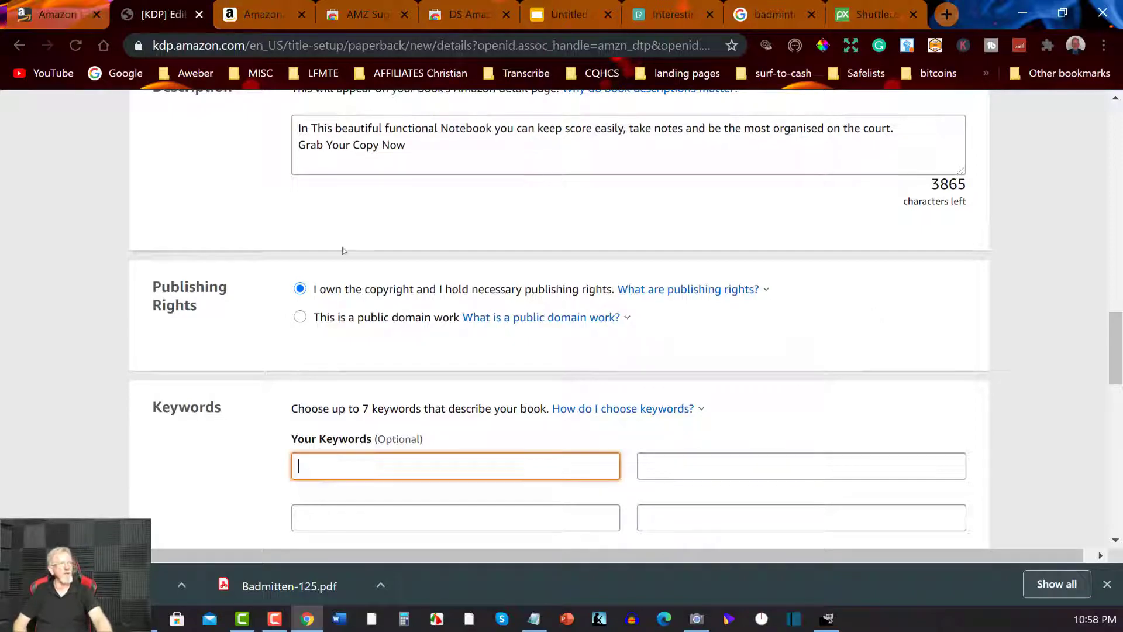
left_click(263, 14)
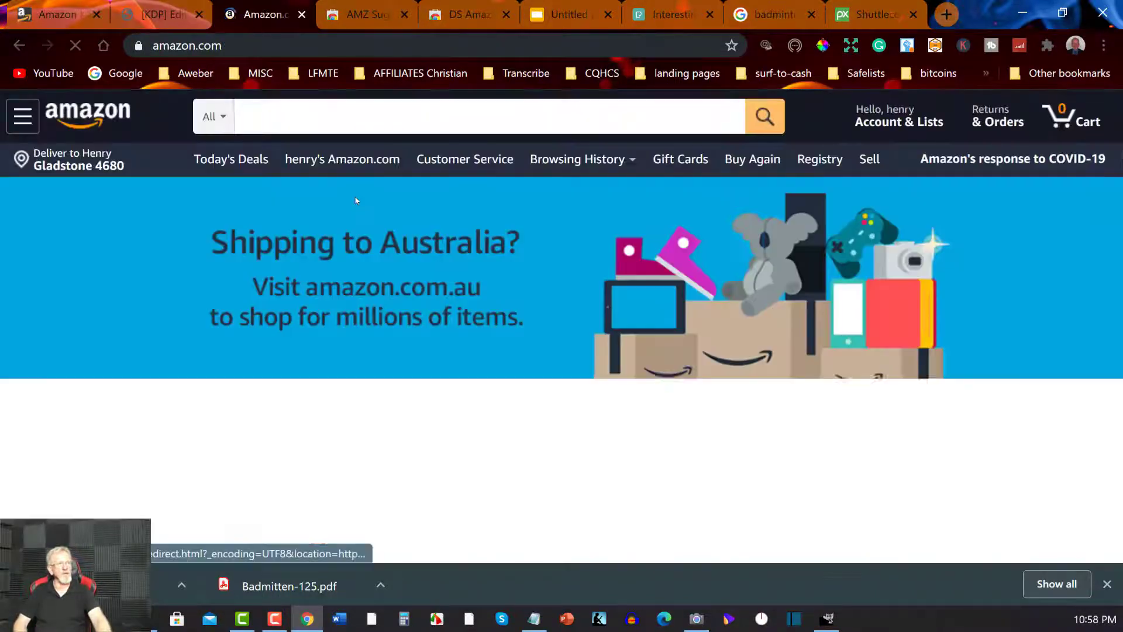
left_click(364, 6)
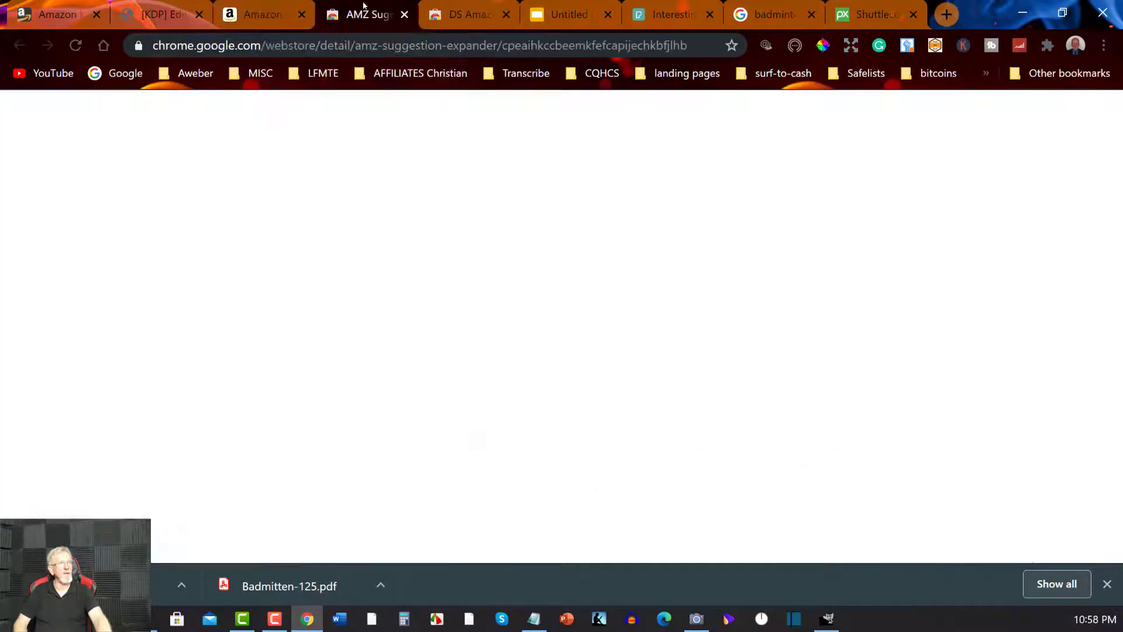
left_click(404, 14)
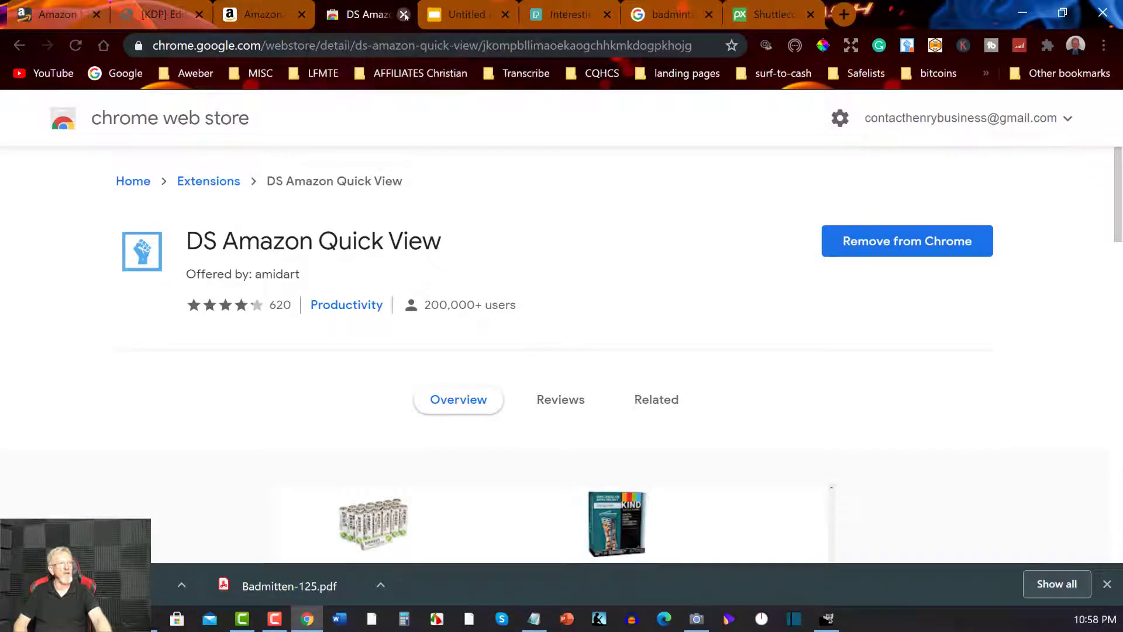
left_click(404, 15)
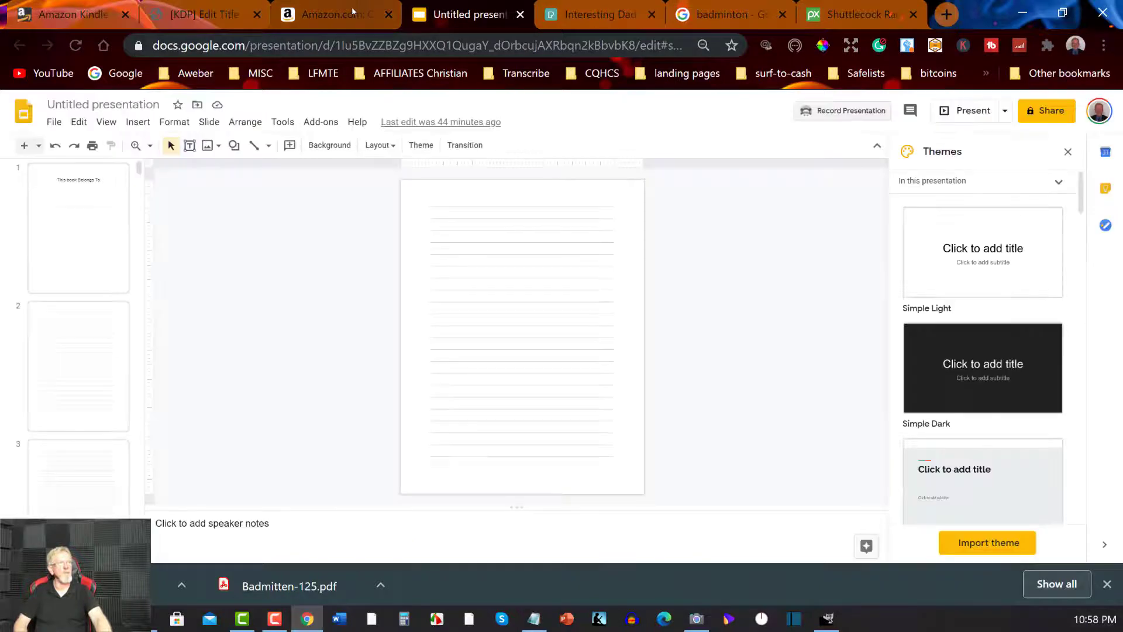
Step: Switch to Amazon.com, search for the suggested phrase "badminton notebook" in Books, and look over the competing titles
left_click(334, 14)
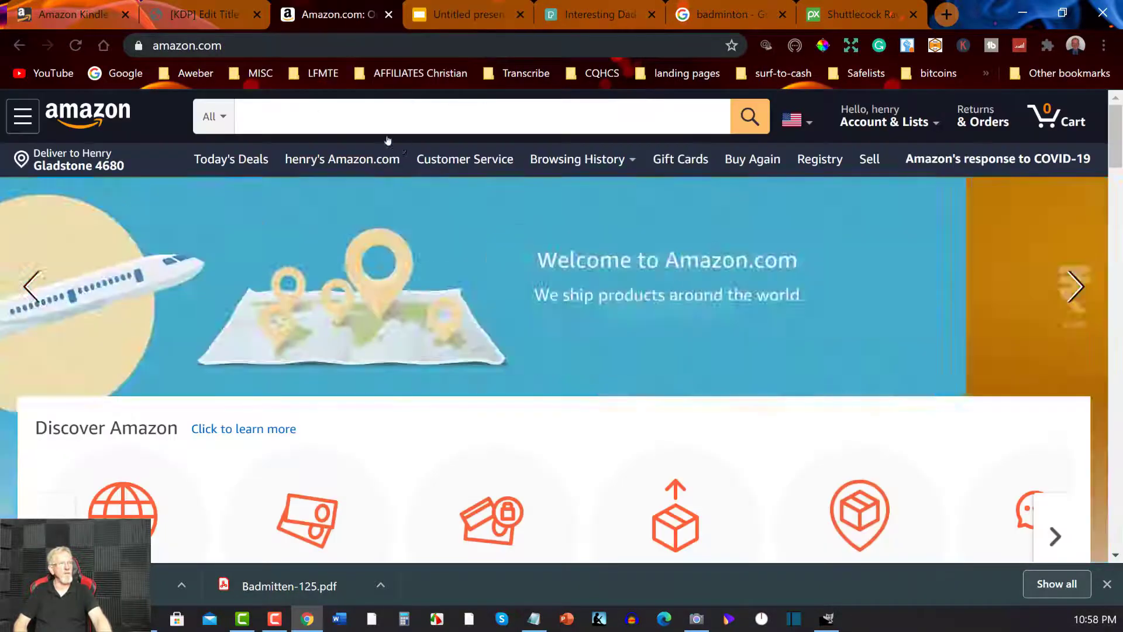
left_click(309, 108)
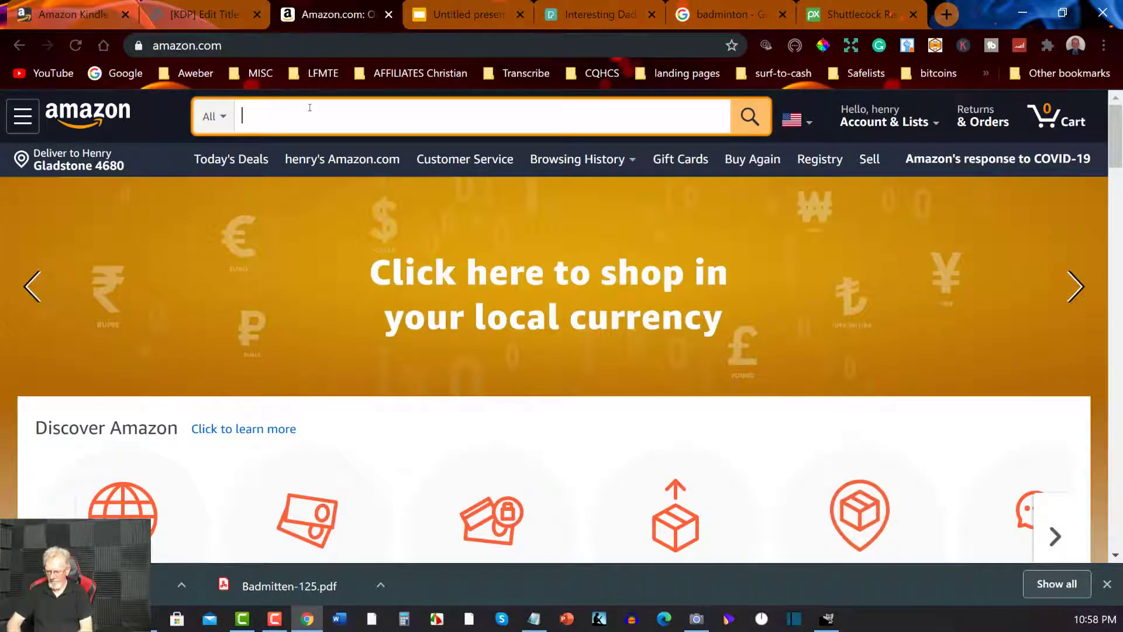
type("Bad")
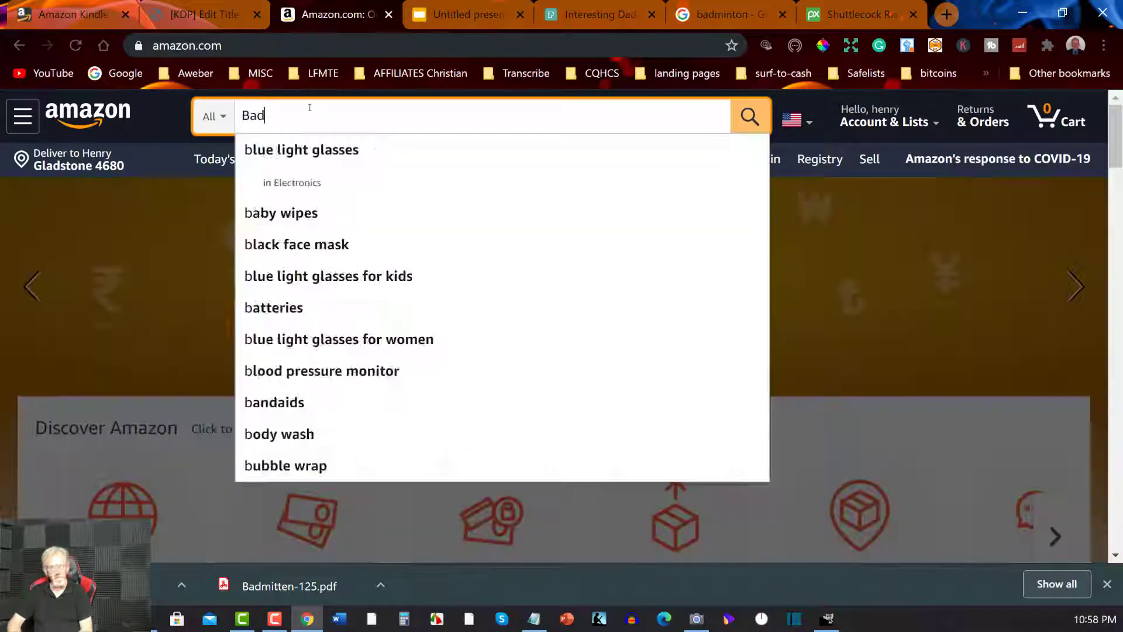
type("minton")
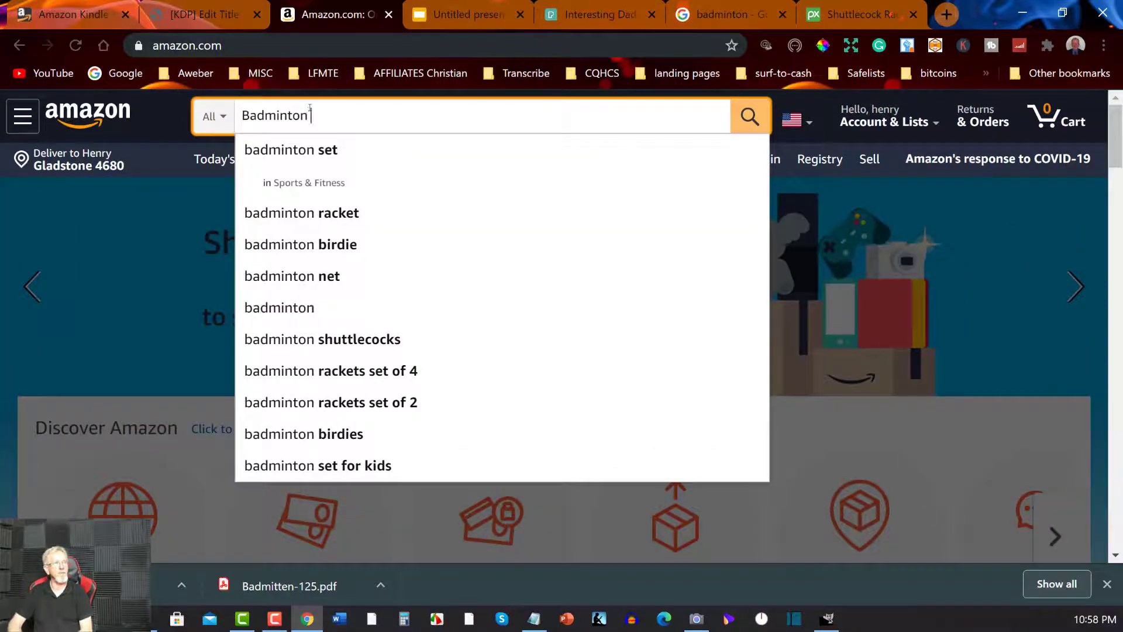
type(" note")
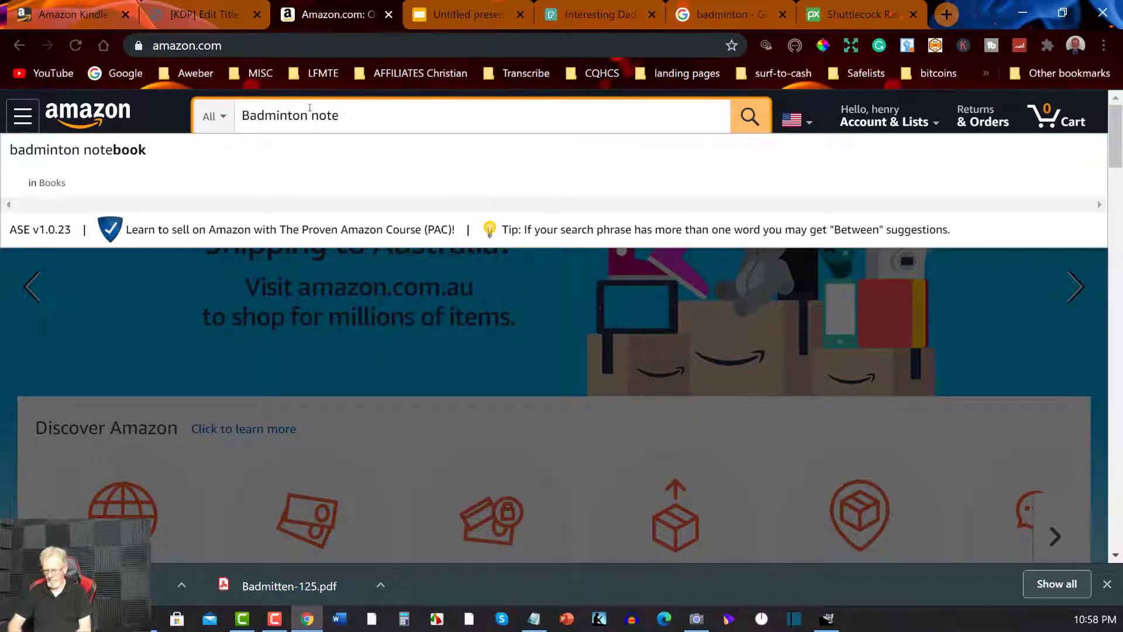
type("book")
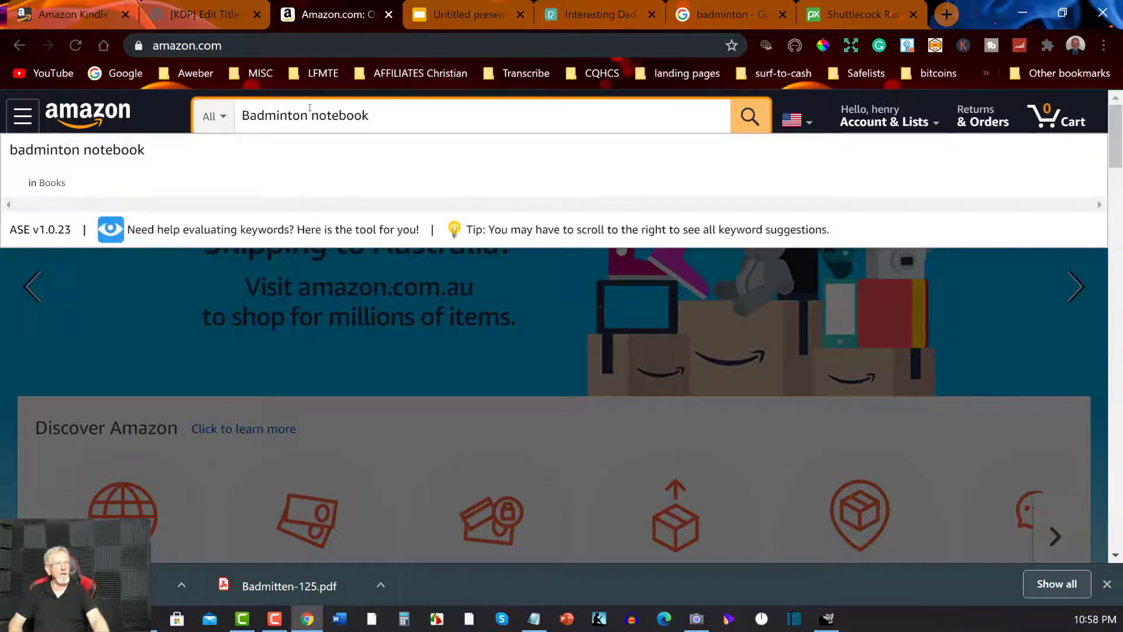
left_click(87, 151)
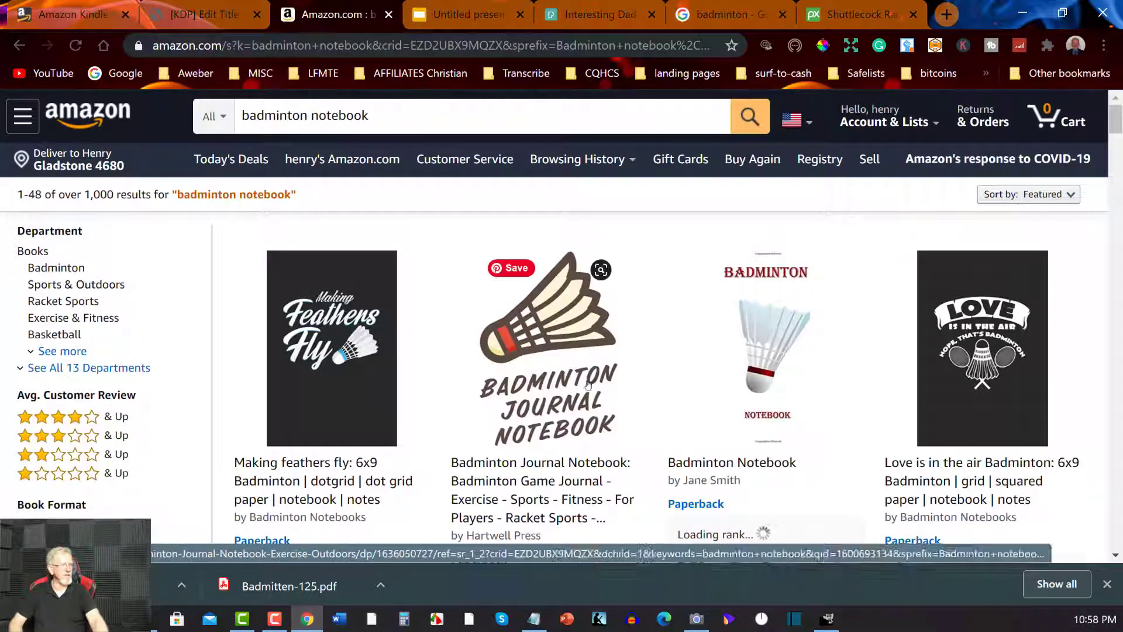
scroll(987, 353, "down", 3)
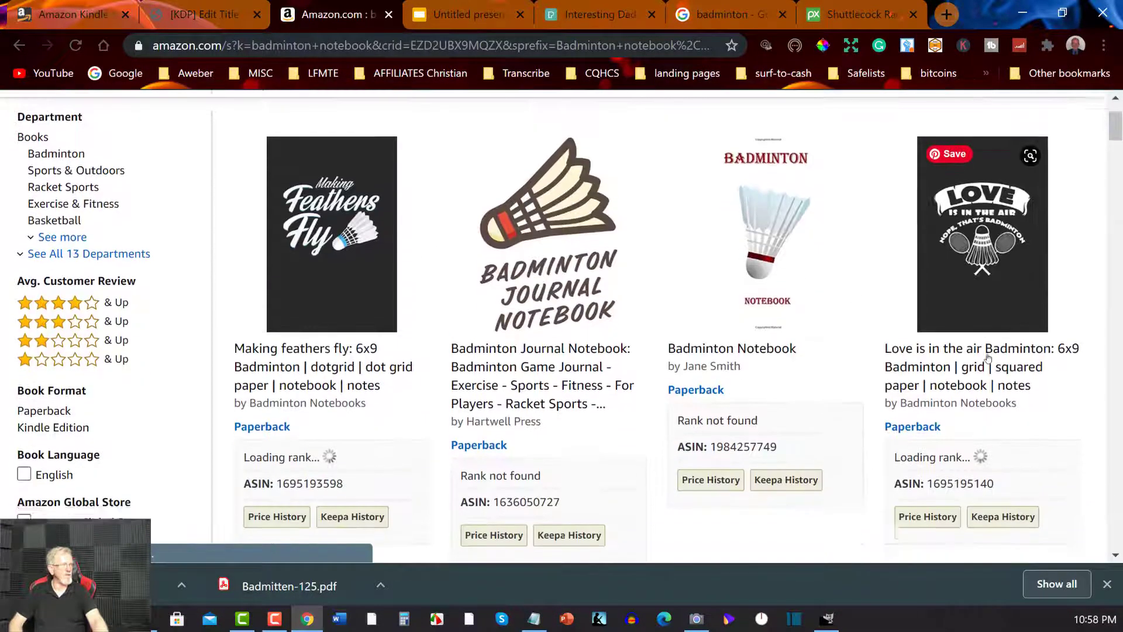
Step: Examine the covers, titles and sales ranks of the competing books in the "badminton notebook" search results
scroll(987, 353, "down", 3)
scroll(450, 238, "up", 1)
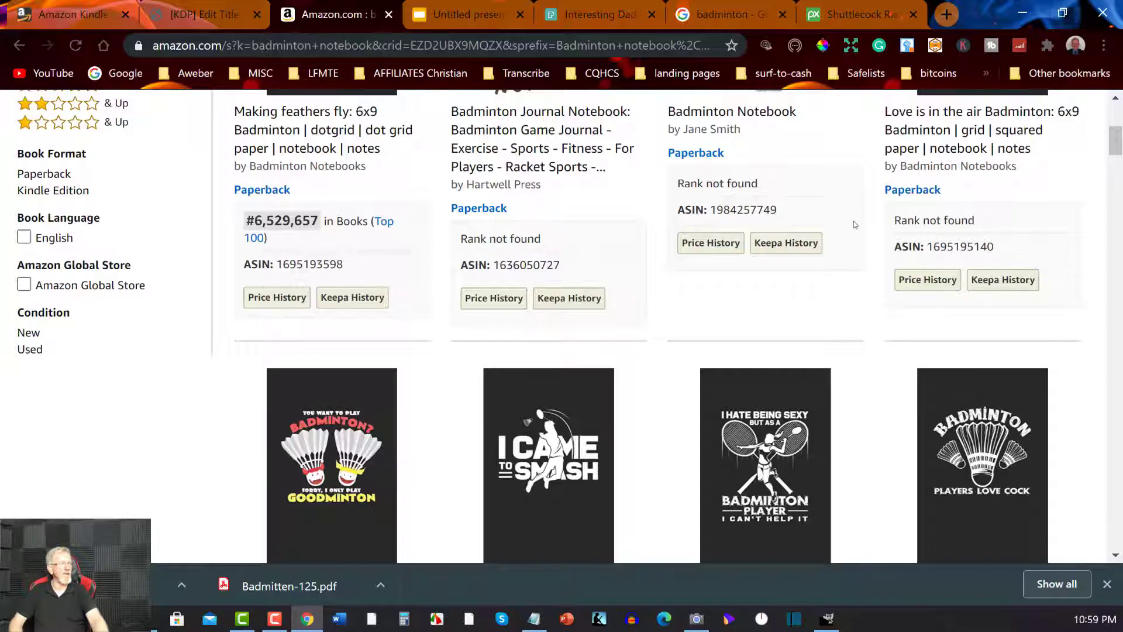
scroll(855, 225, "down", 7)
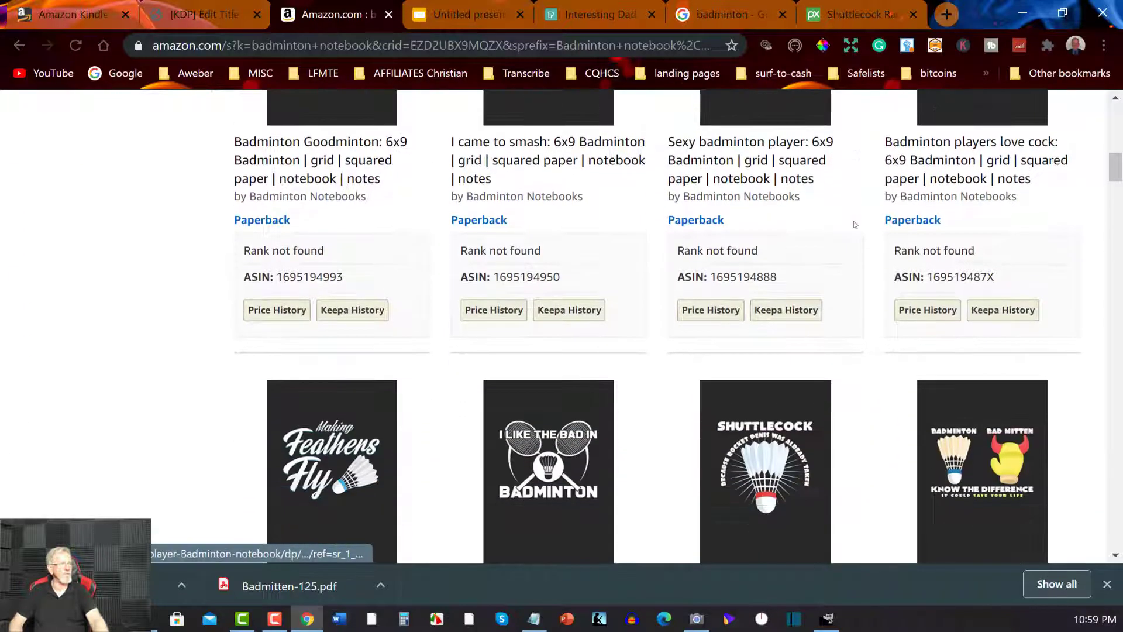
scroll(855, 225, "down", 9)
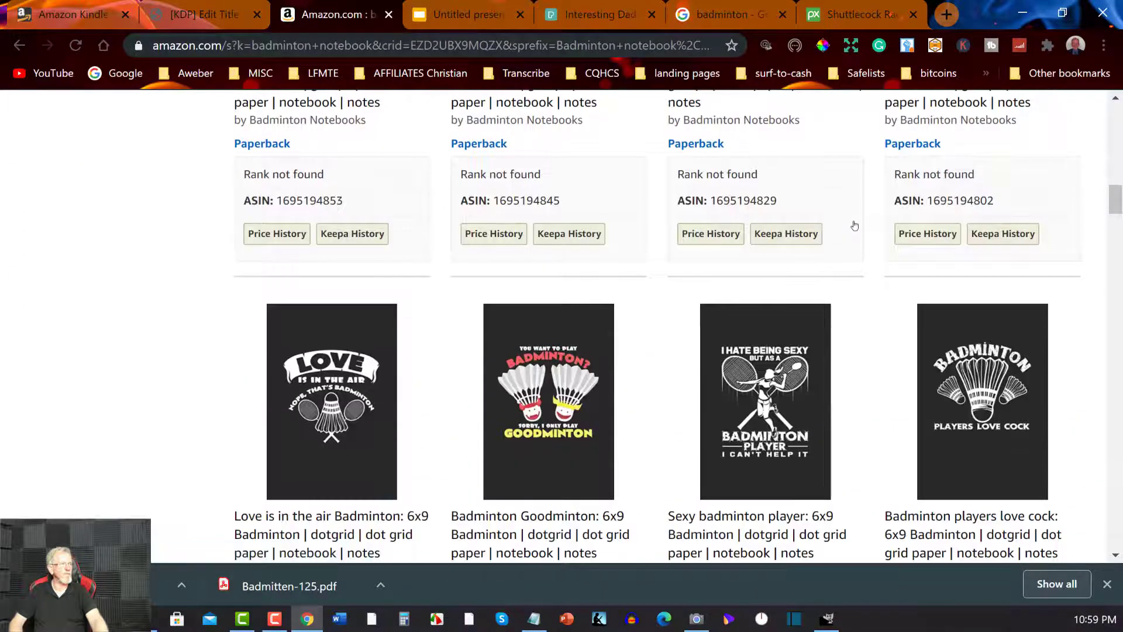
scroll(855, 226, "down", 7)
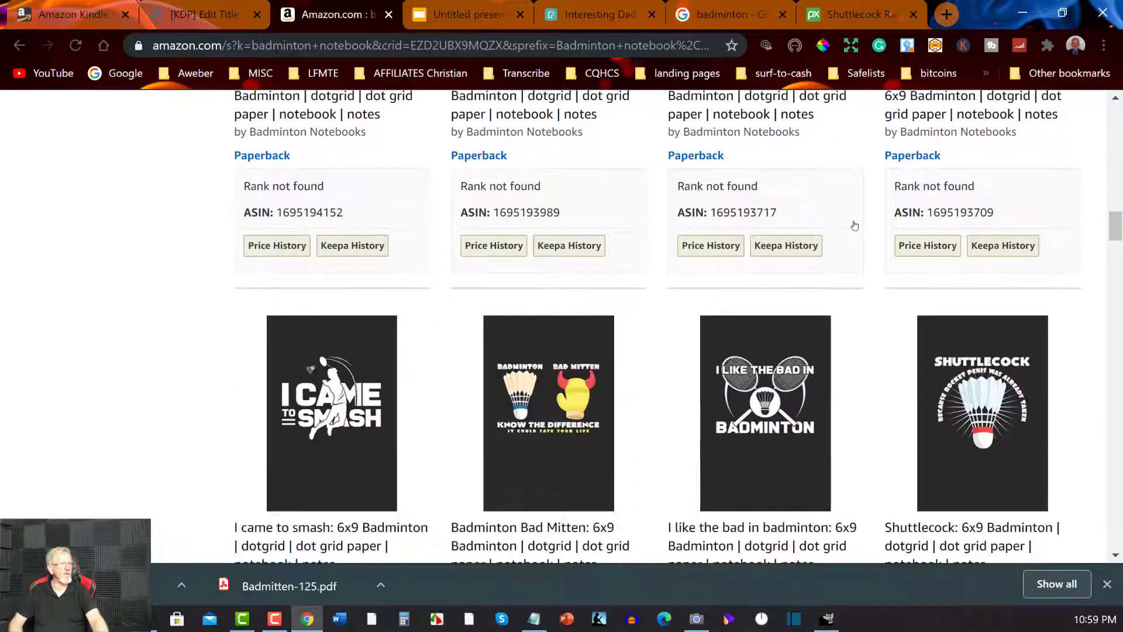
scroll(855, 225, "up", 20)
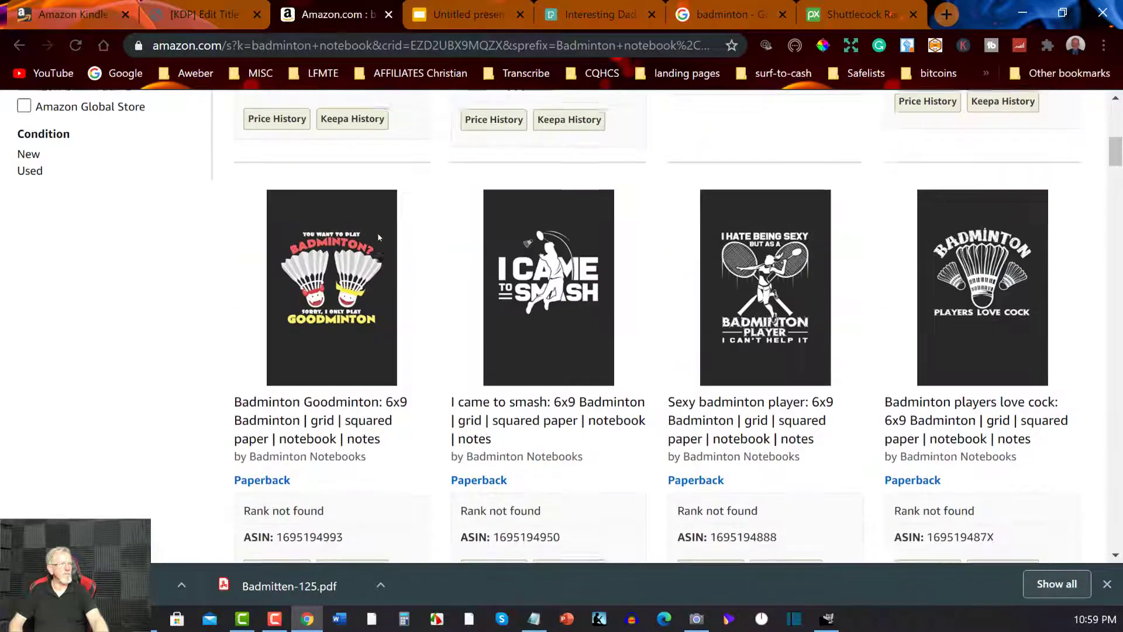
scroll(379, 236, "up", 8)
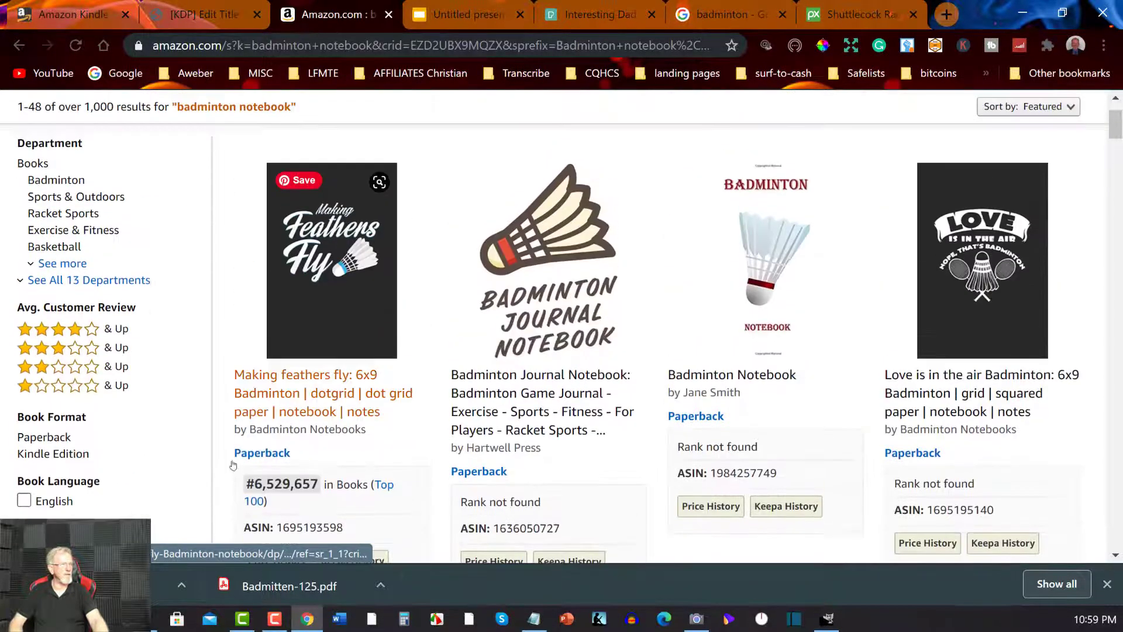
scroll(275, 468, "down", 2)
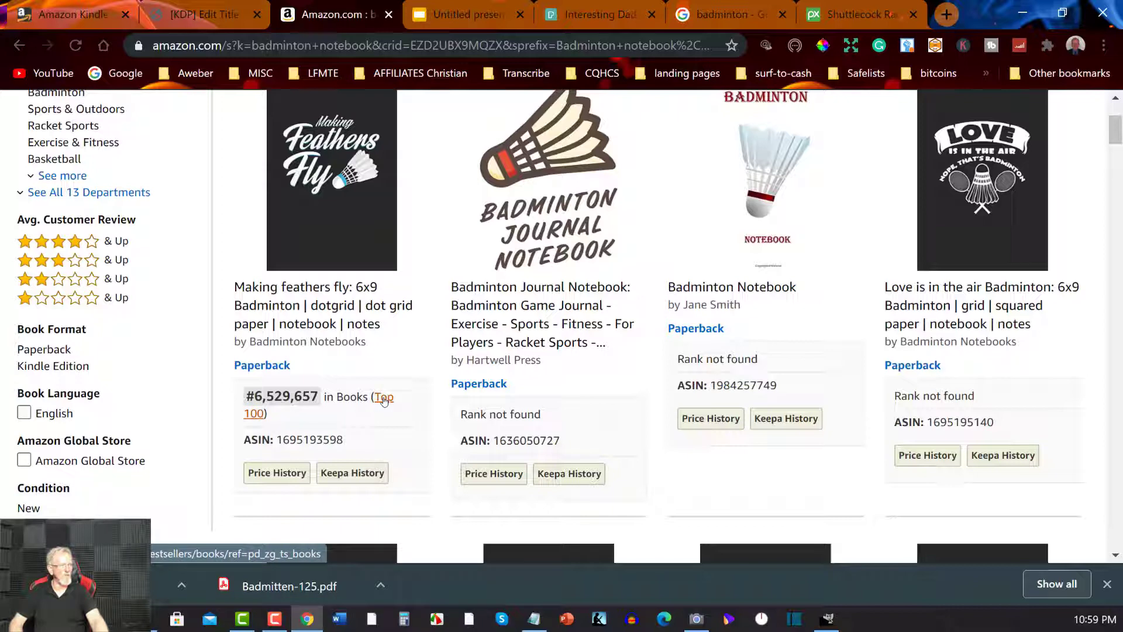
scroll(384, 401, "up", 3)
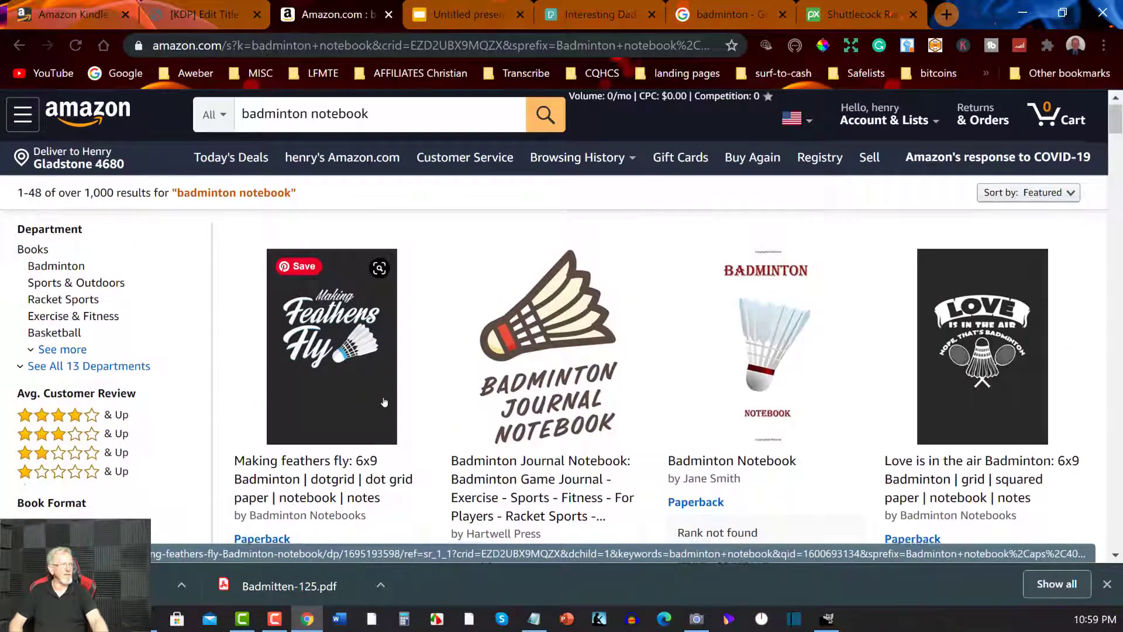
scroll(384, 402, "down", 3)
scroll(384, 401, "up", 3)
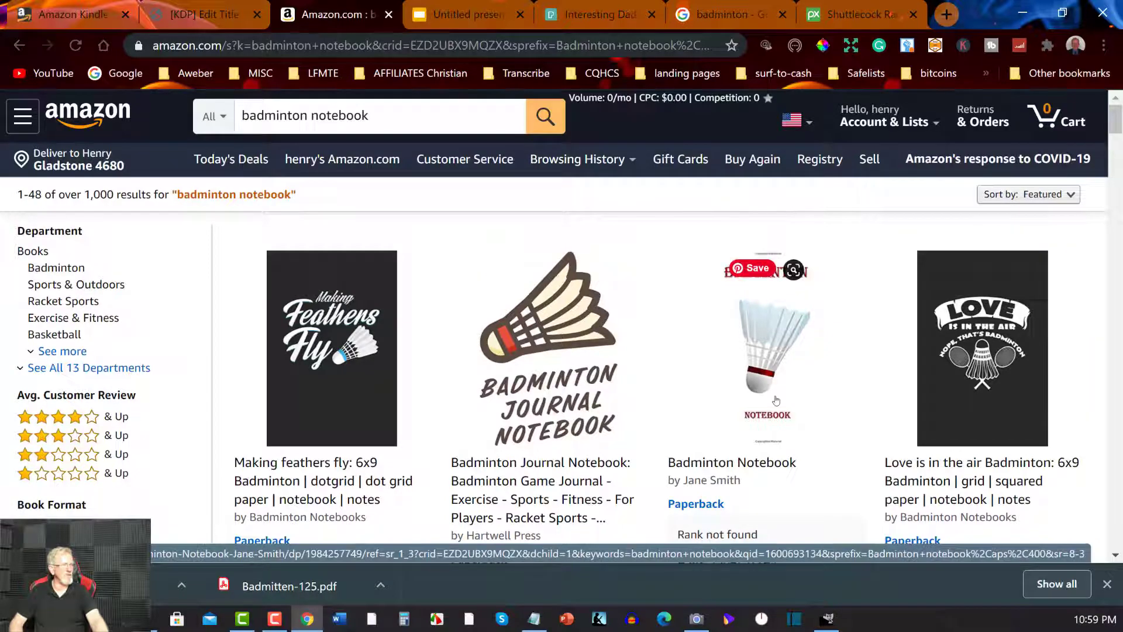
scroll(997, 360, "down", 6)
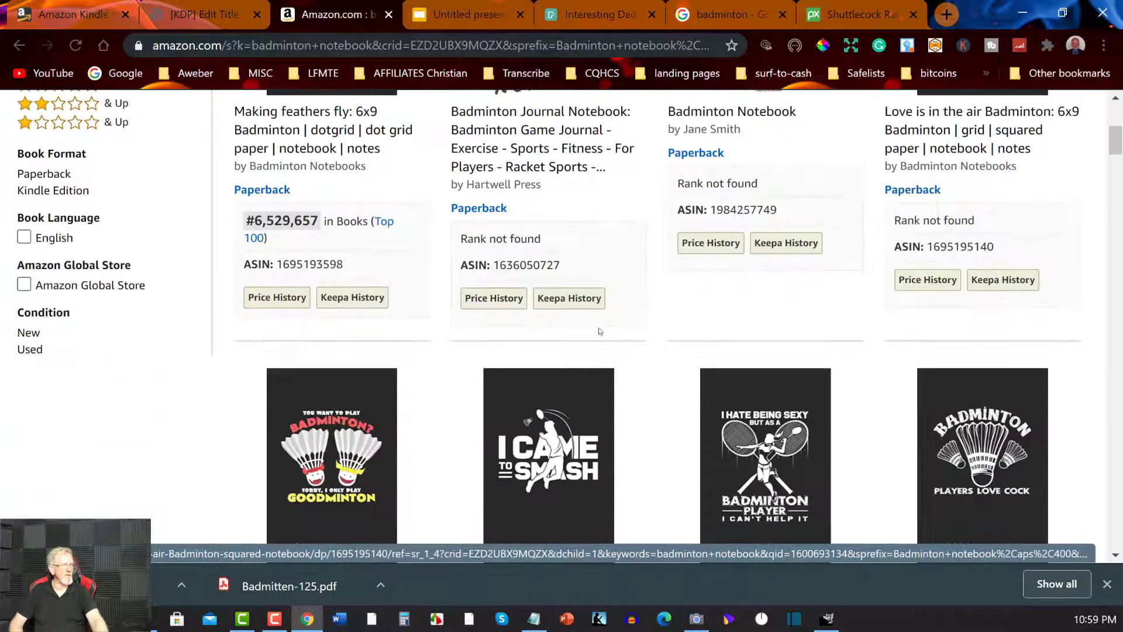
scroll(389, 360, "down", 3)
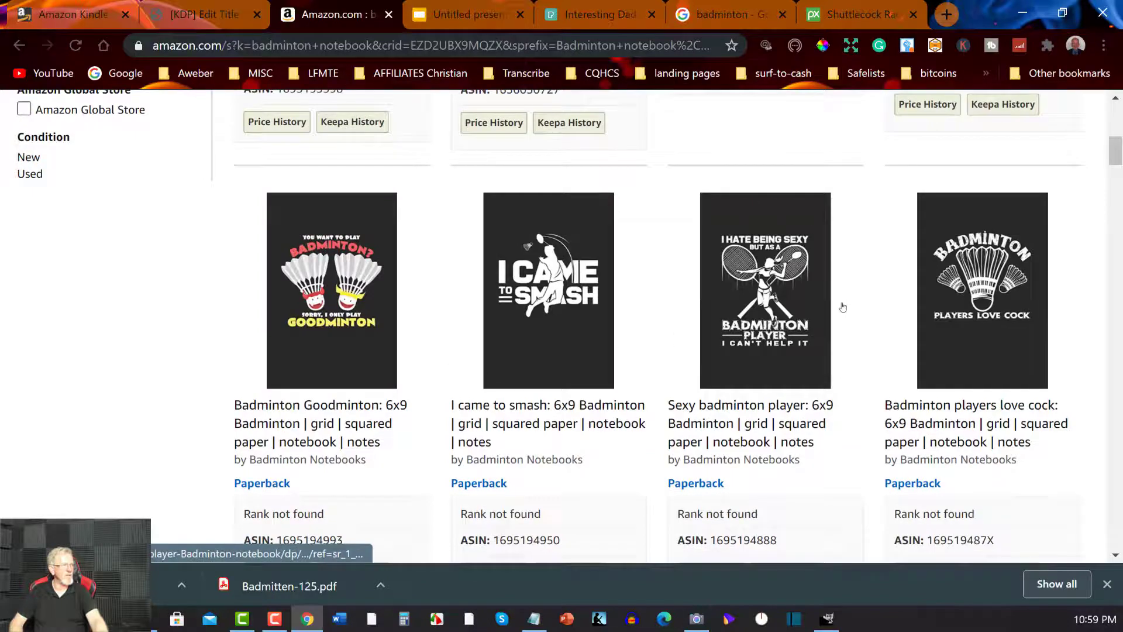
scroll(840, 311, "down", 5)
scroll(557, 265, "down", 10)
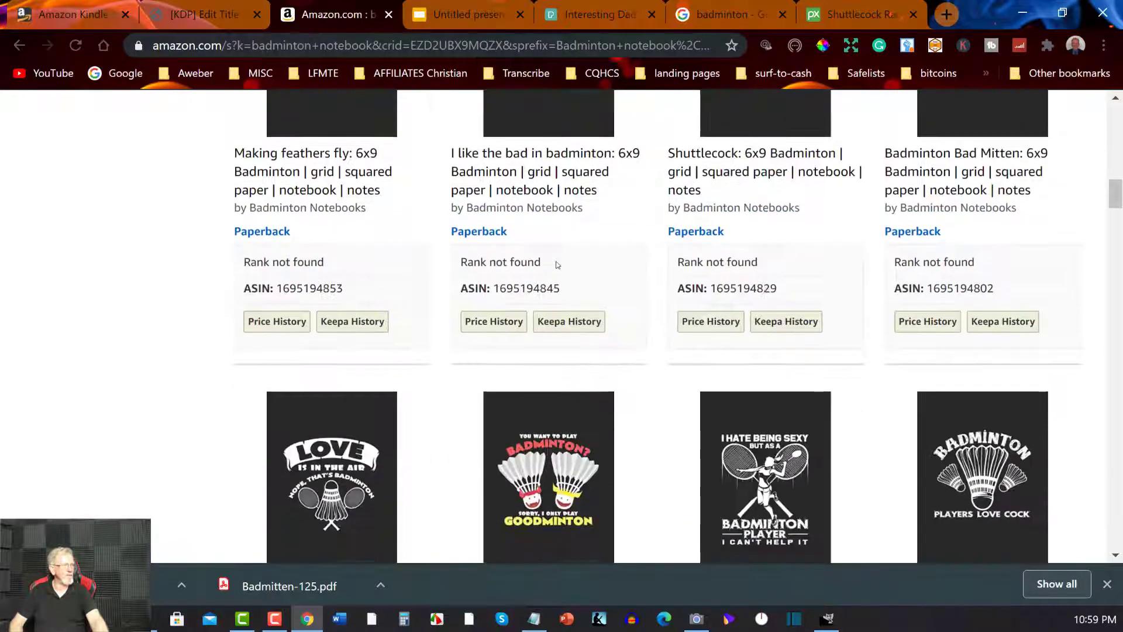
scroll(556, 265, "down", 7)
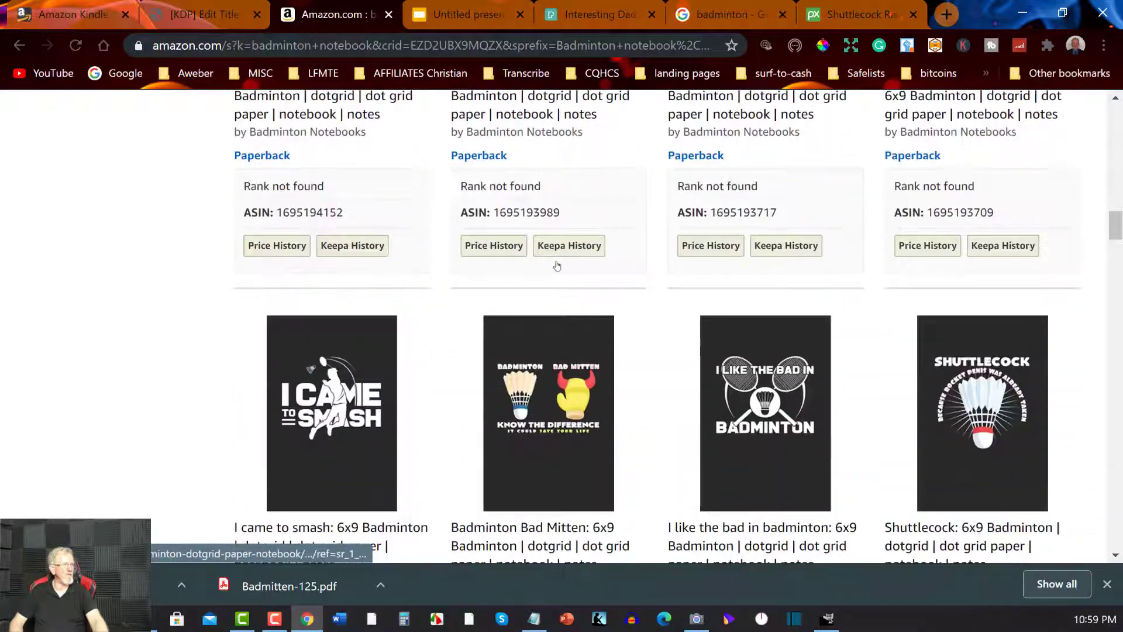
scroll(555, 261, "down", 5)
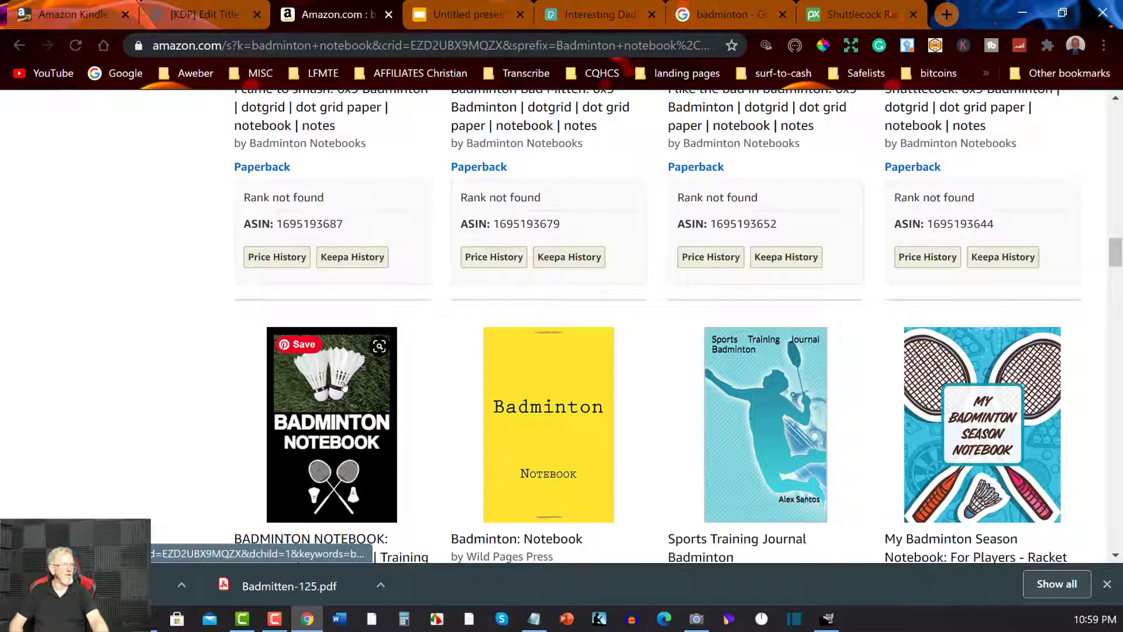
scroll(345, 386, "down", 5)
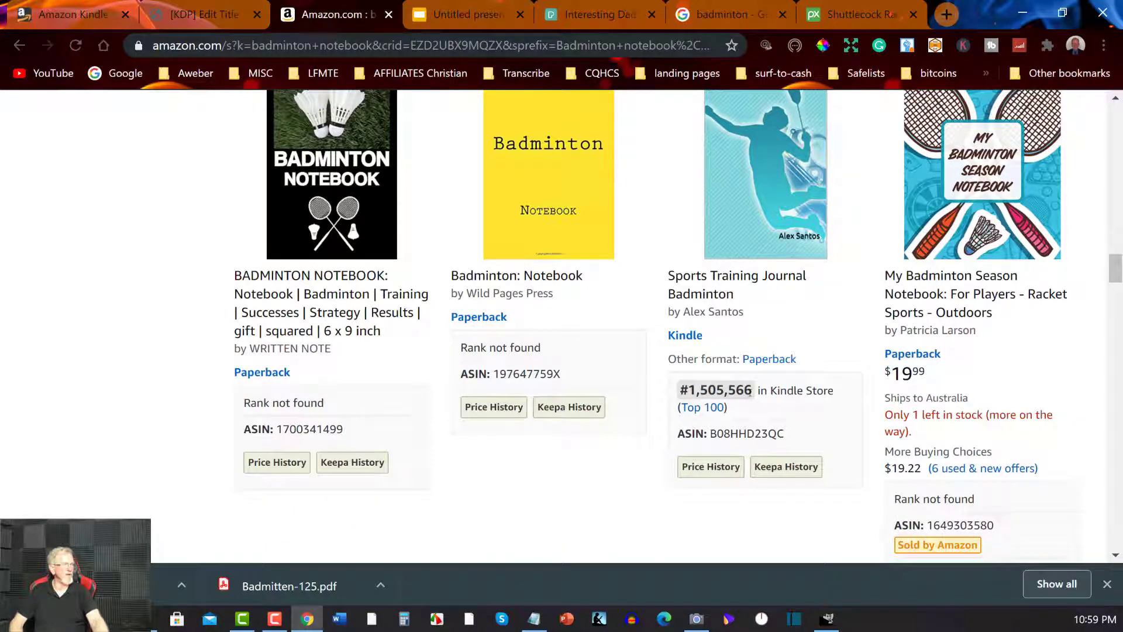
scroll(609, 308, "up", 20)
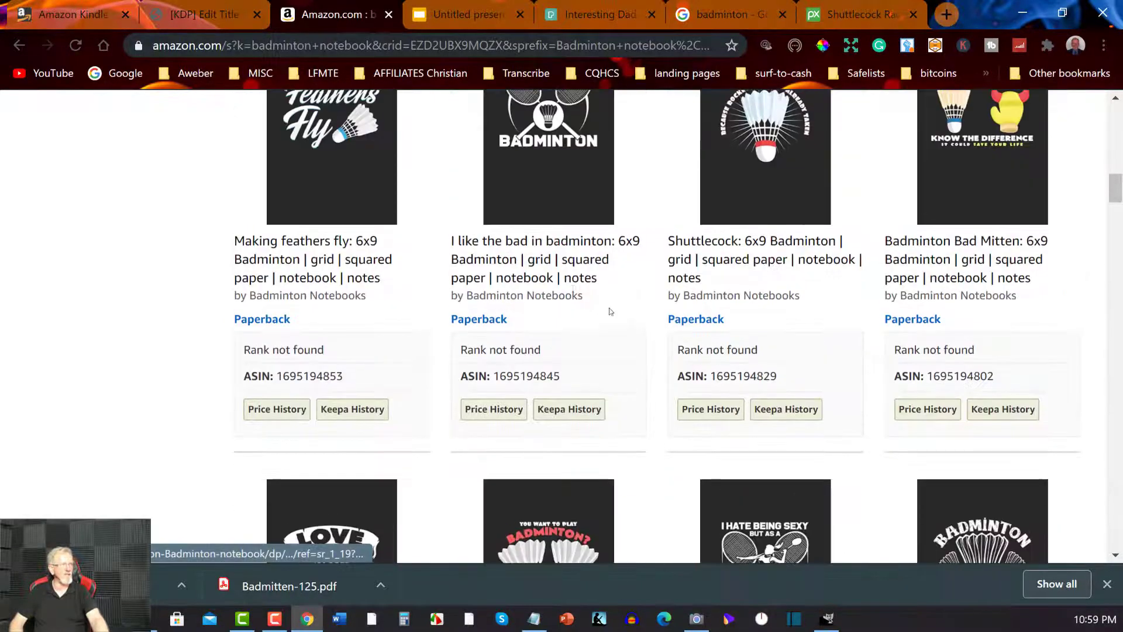
scroll(475, 255, "up", 10)
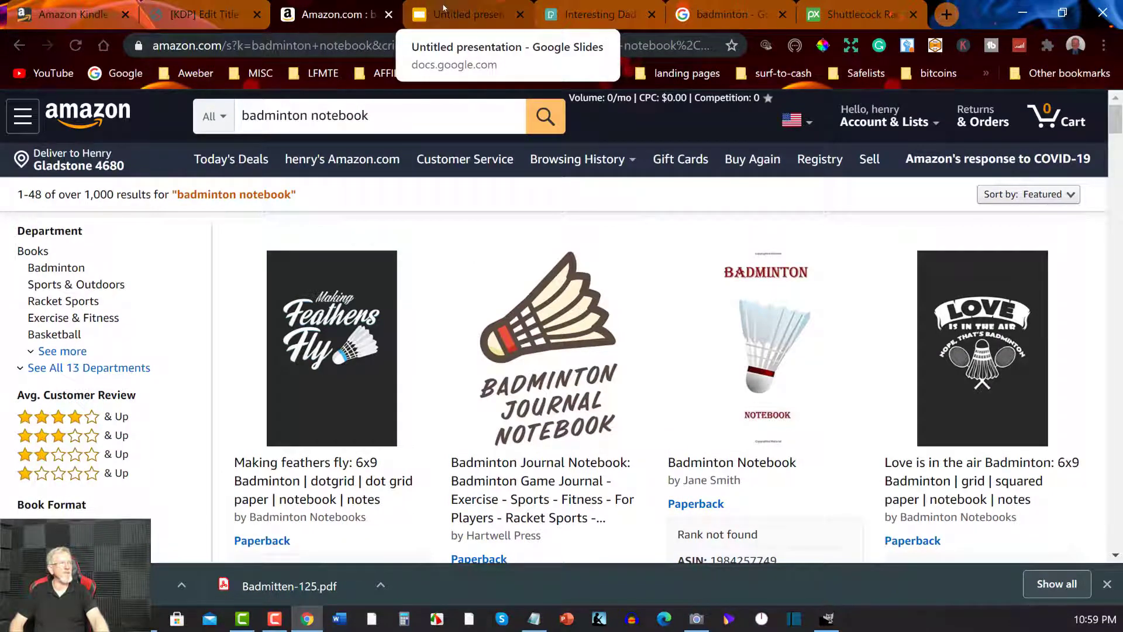
Step: Copy the search phrase "badminton notebook" and switch to the KDP paperback details form
left_click(325, 116)
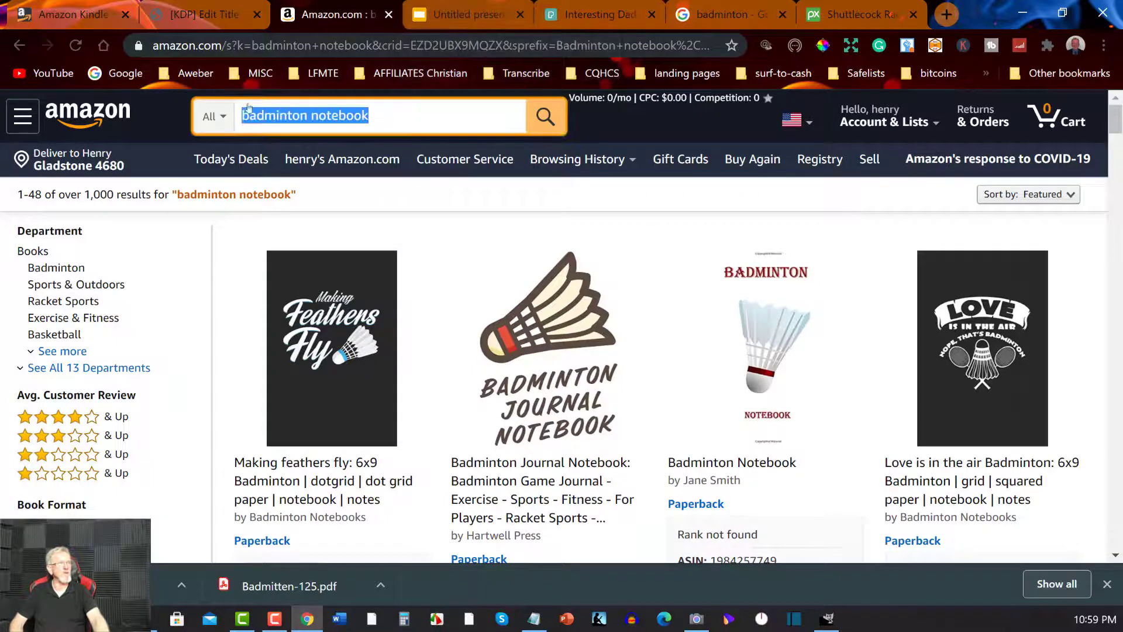
right_click(324, 115)
left_click(356, 178)
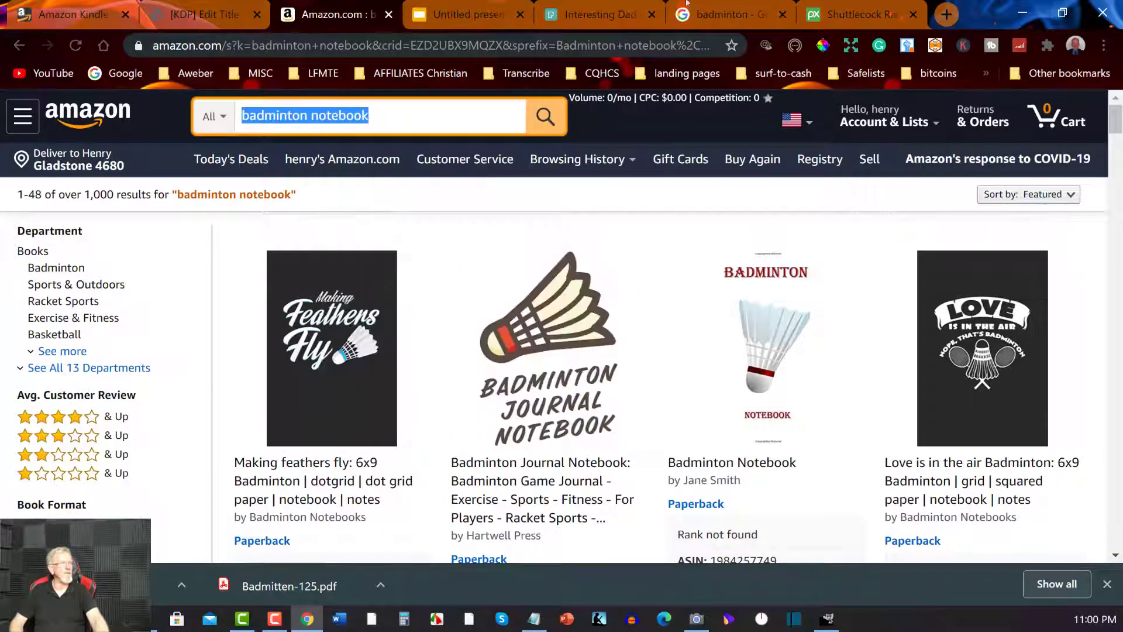
left_click(193, 12)
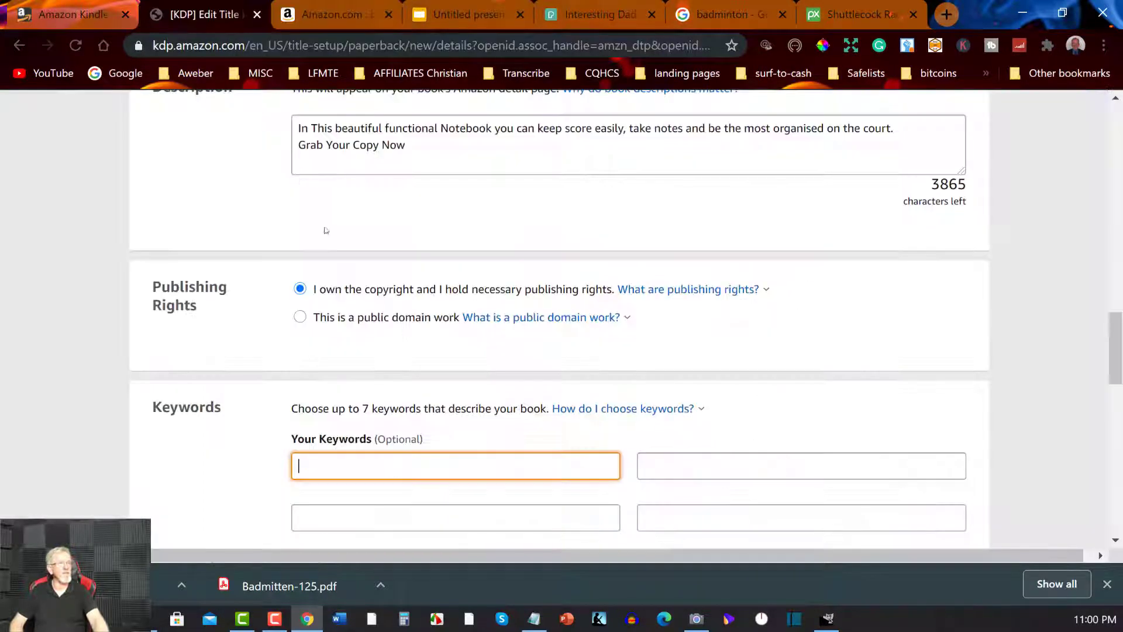
Step: Review the book's description and the explanation of public domain works above the keywords section
left_click(579, 322)
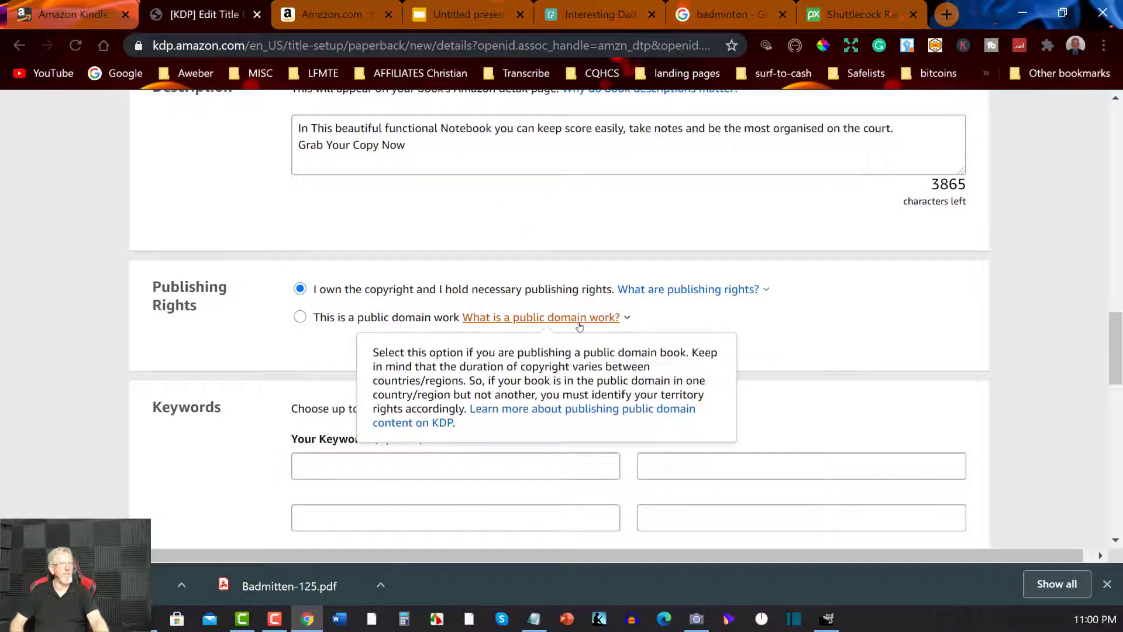
scroll(579, 325, "up", 3)
left_click(580, 321)
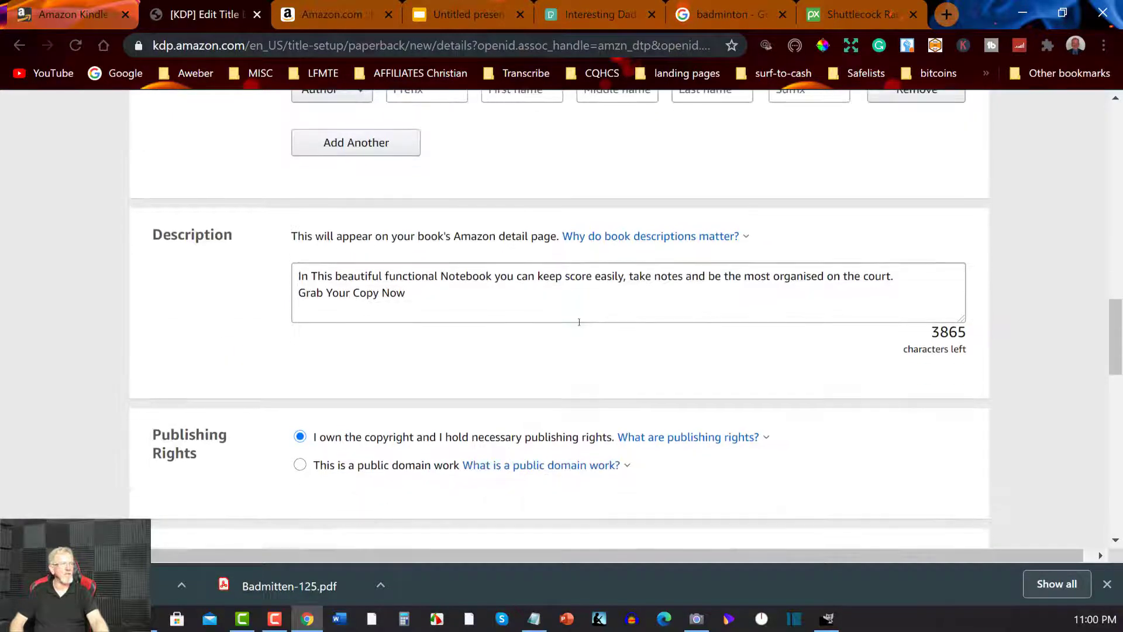
scroll(579, 325, "down", 4)
scroll(580, 325, "down", 1)
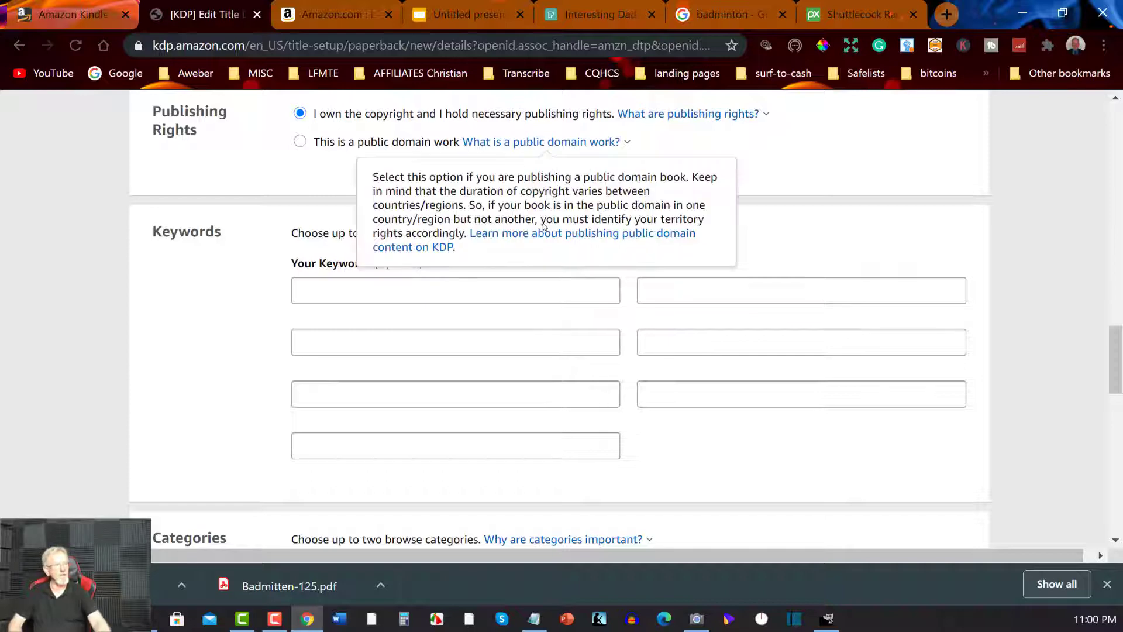
Step: Enter "notepad journal badminton" as the book's first keyword
left_click(326, 291)
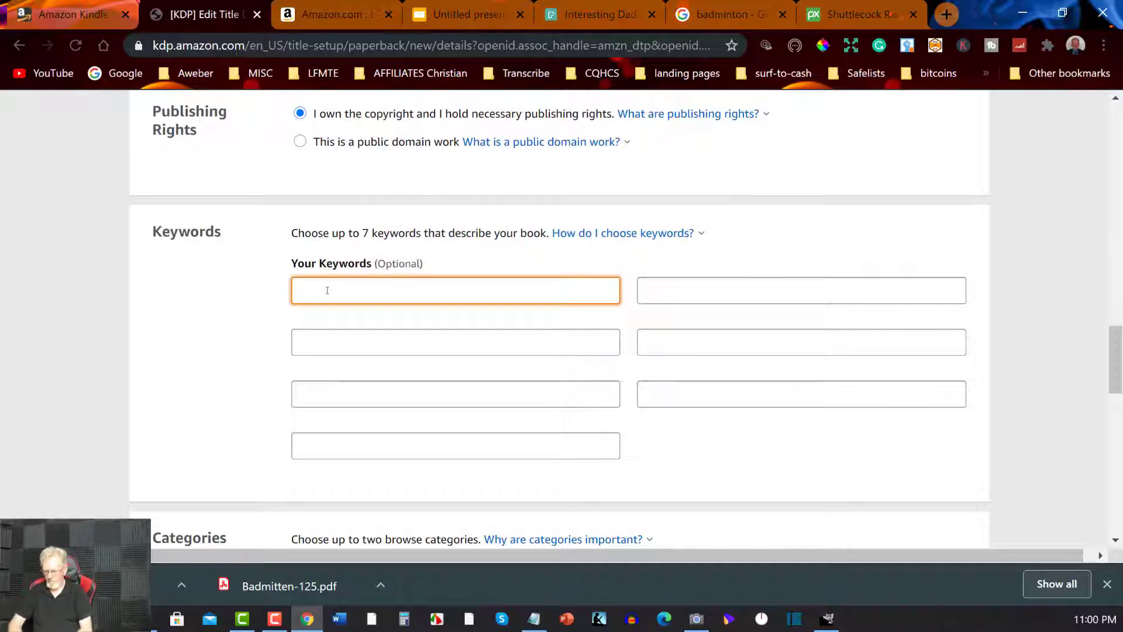
type("notepad")
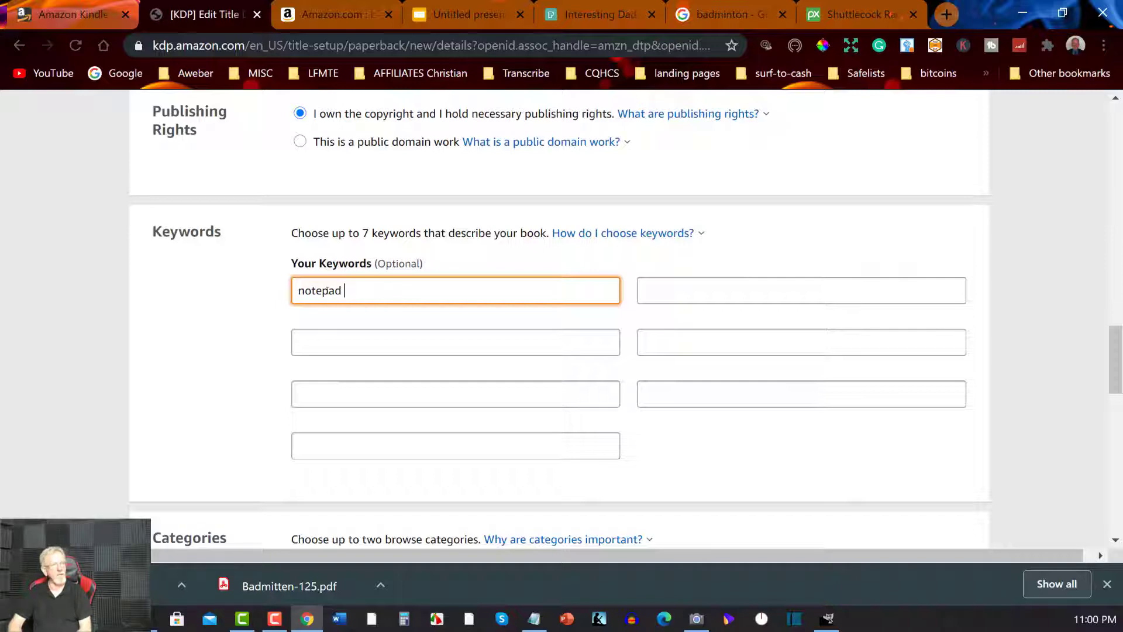
type(" jou")
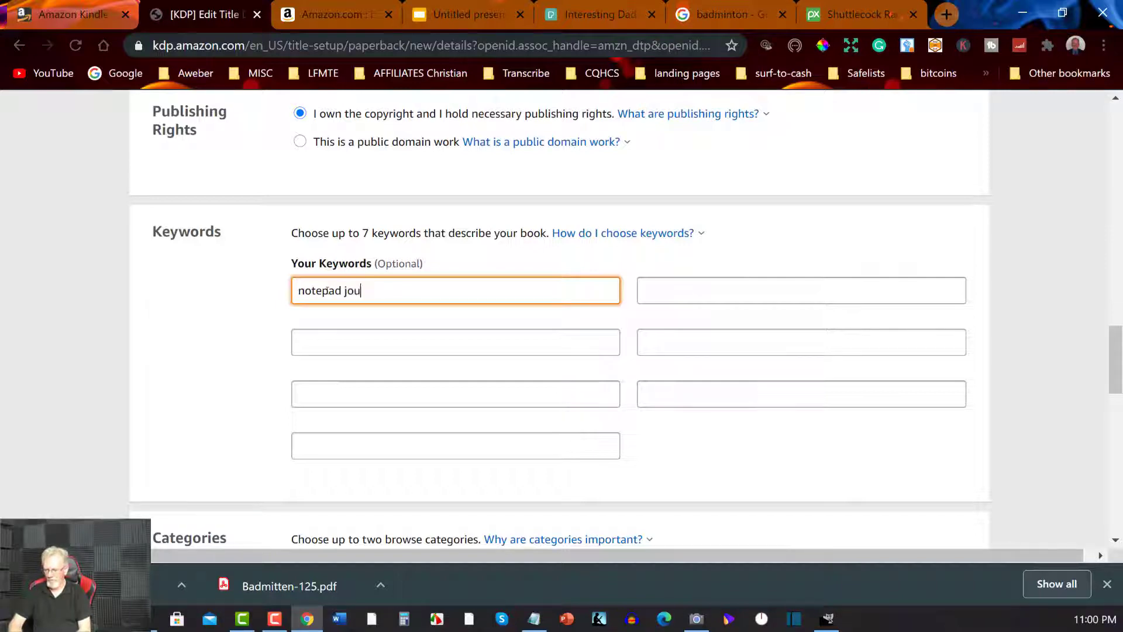
type("rnal")
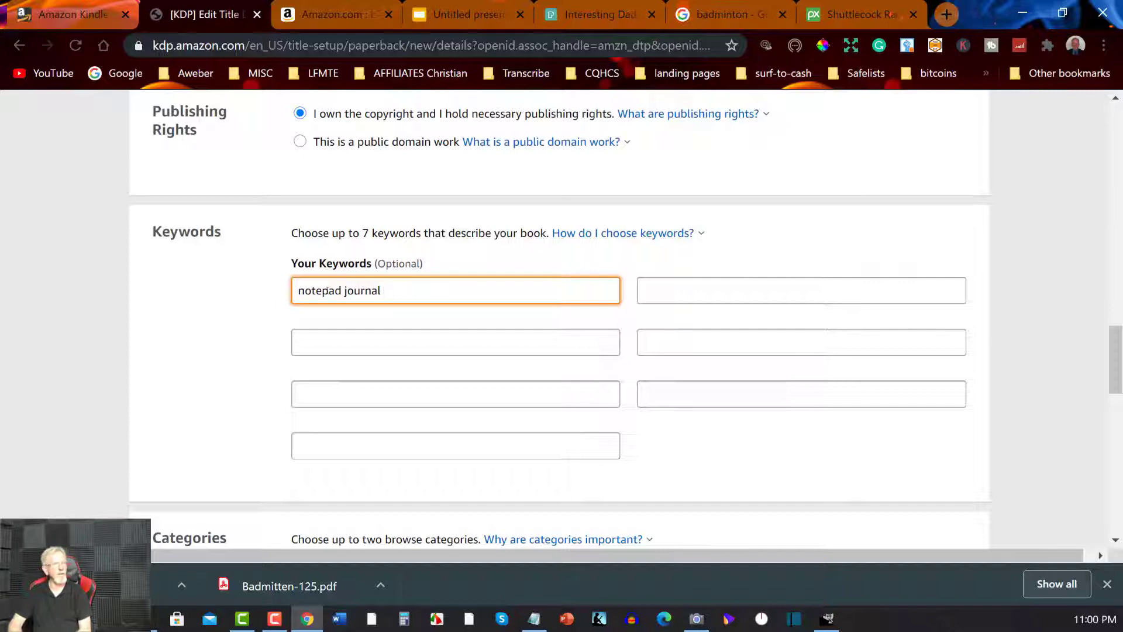
type(" badminton")
left_click(328, 332)
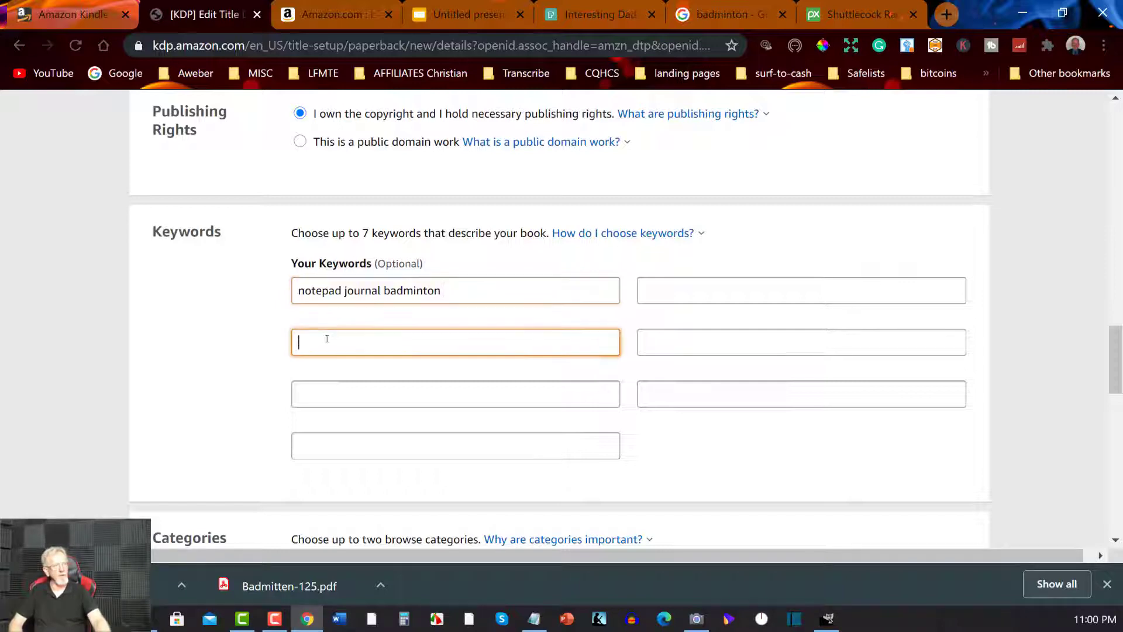
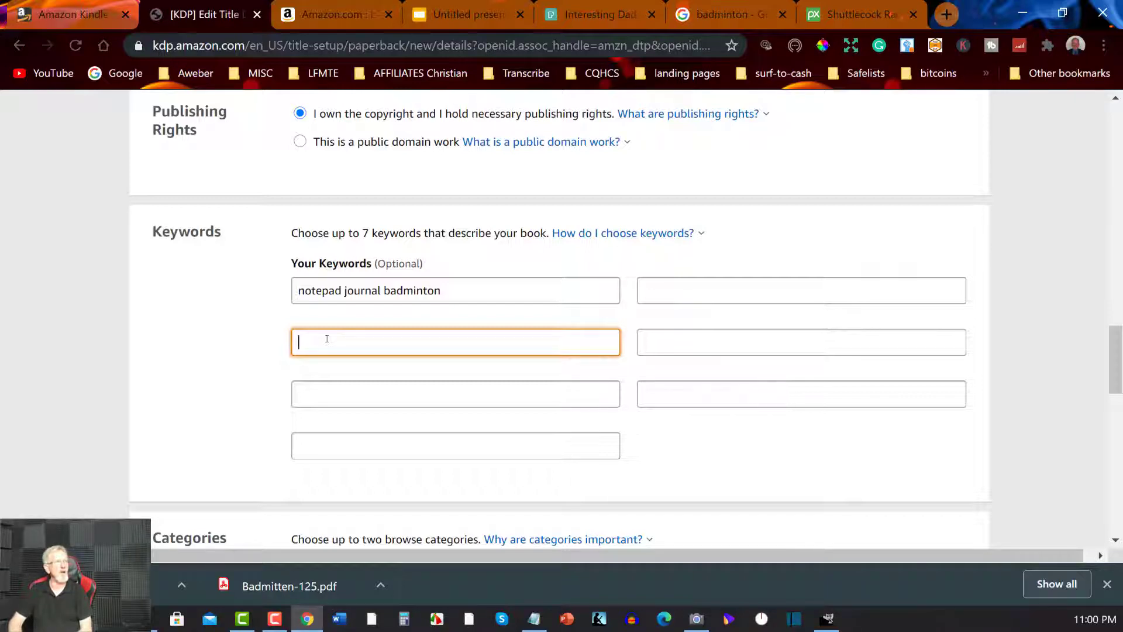
Step: Switch to the Amazon store and look up the search suggestions for "notebook" without the word badminton
left_click(337, 14)
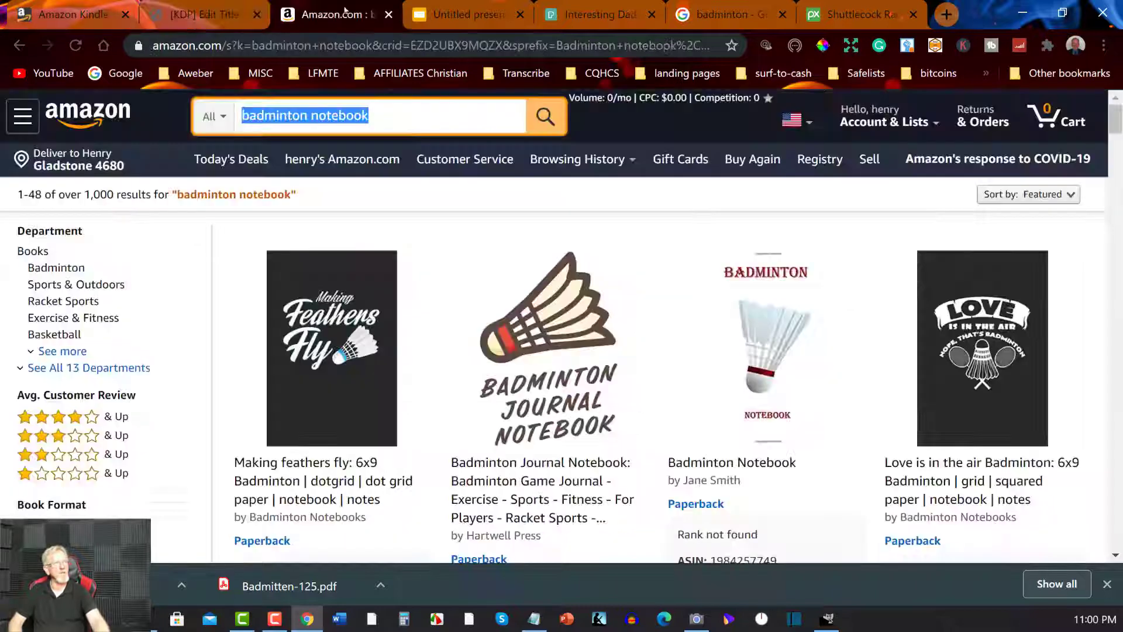
left_click_drag(312, 116, 227, 119)
key("BackSpace")
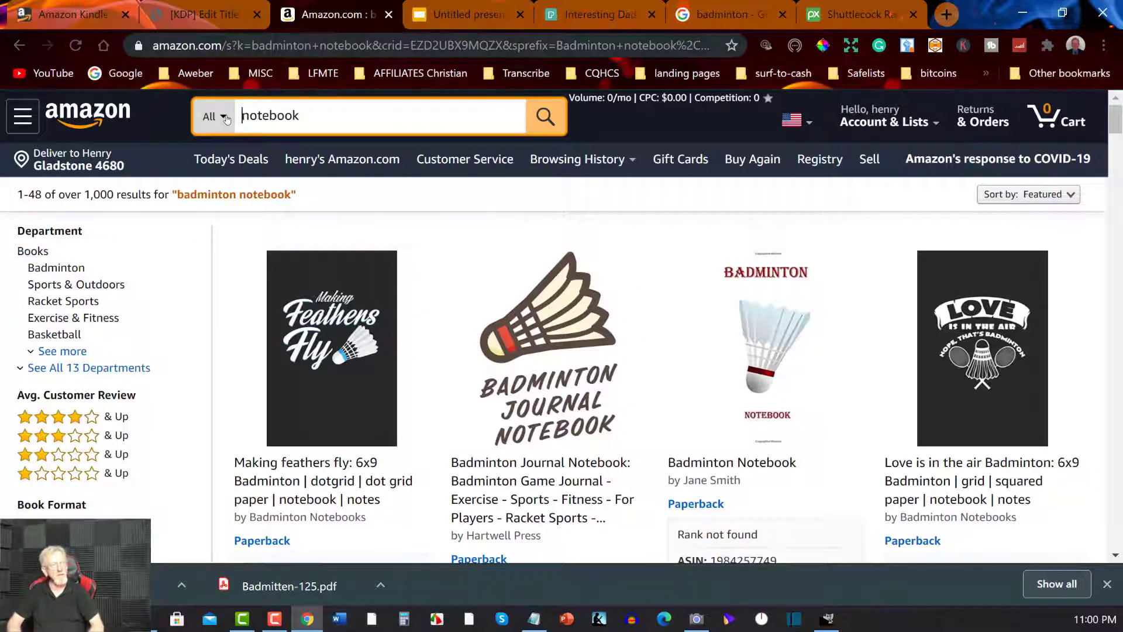
left_click(293, 119)
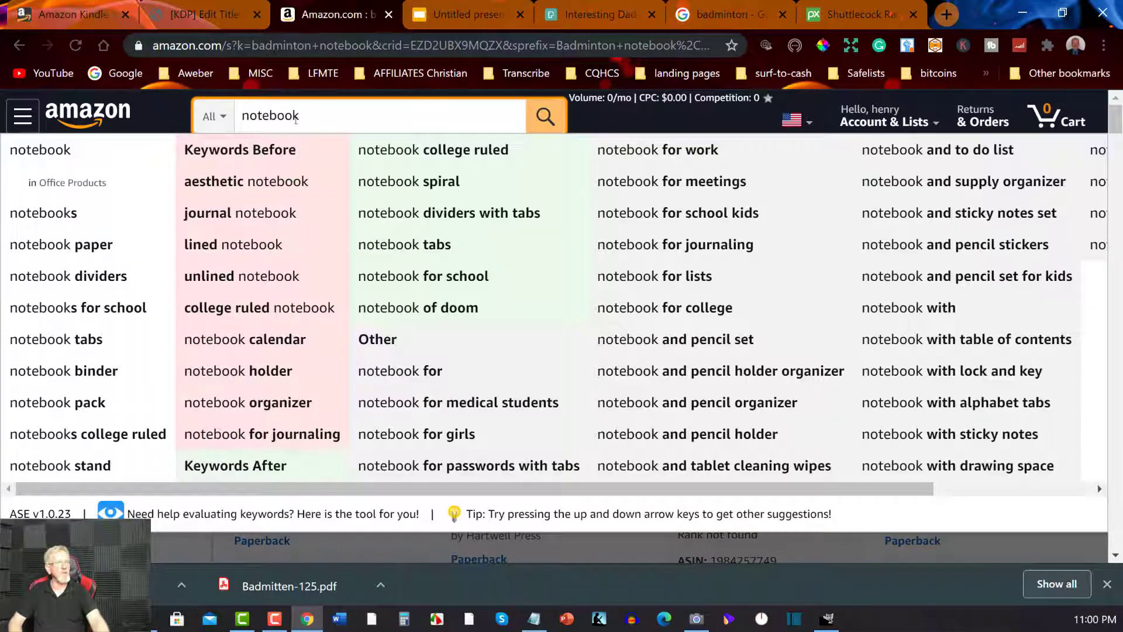
left_click(479, 5)
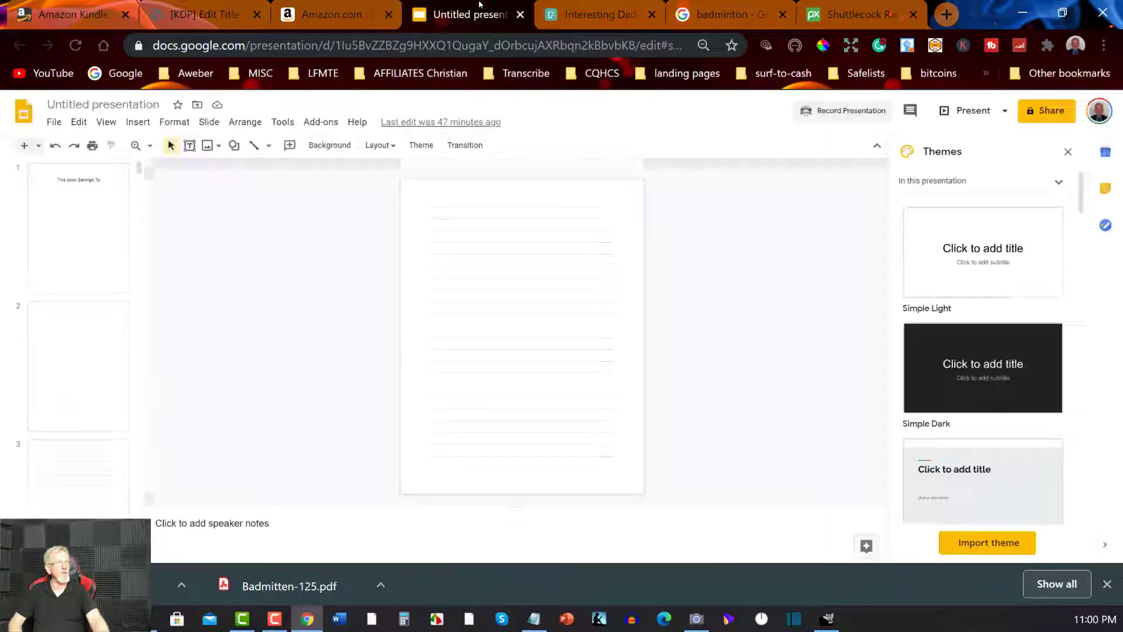
Step: Return to the KDP paperback details form and enter "notebook sports tennis" as the second keyword, correcting the spelling of tennis
left_click(196, 9)
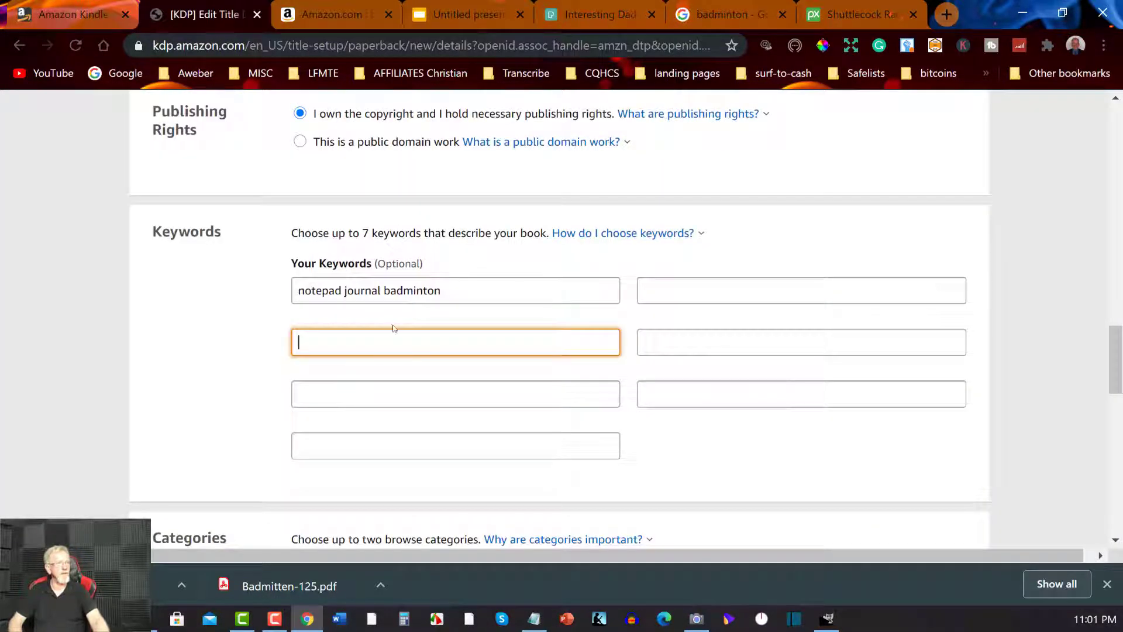
type("note")
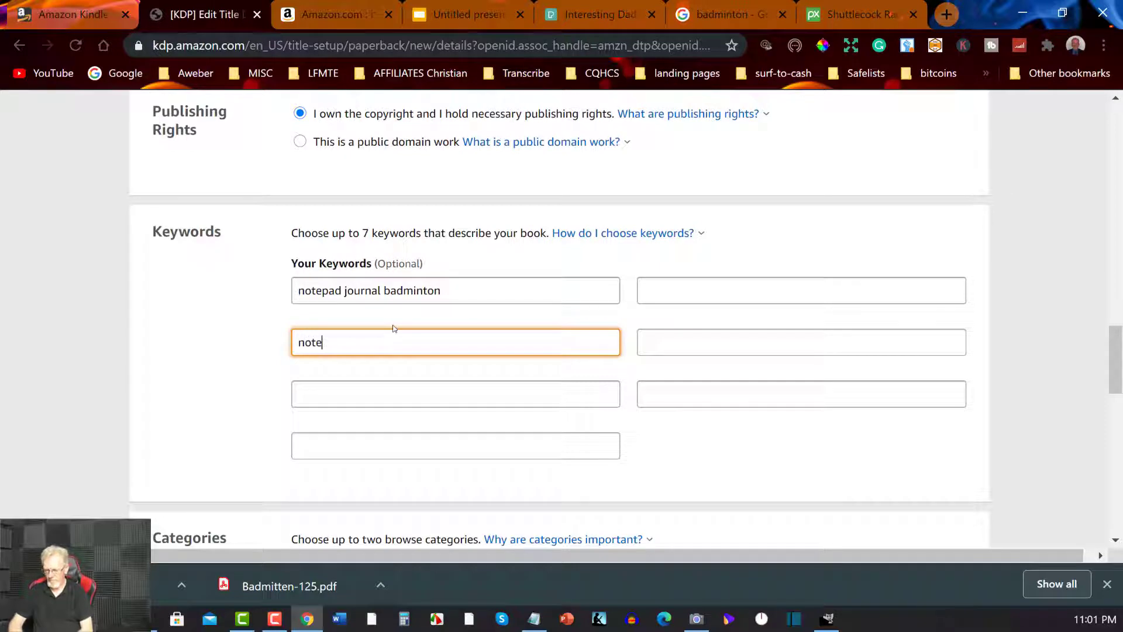
type("b")
key("BackSpace")
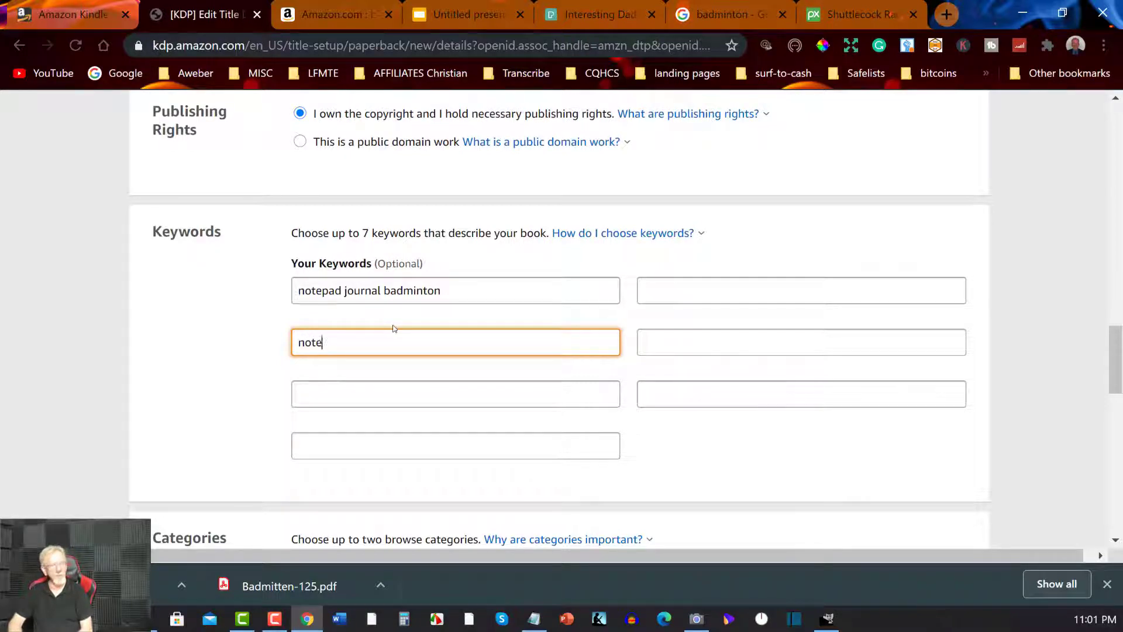
type("e ")
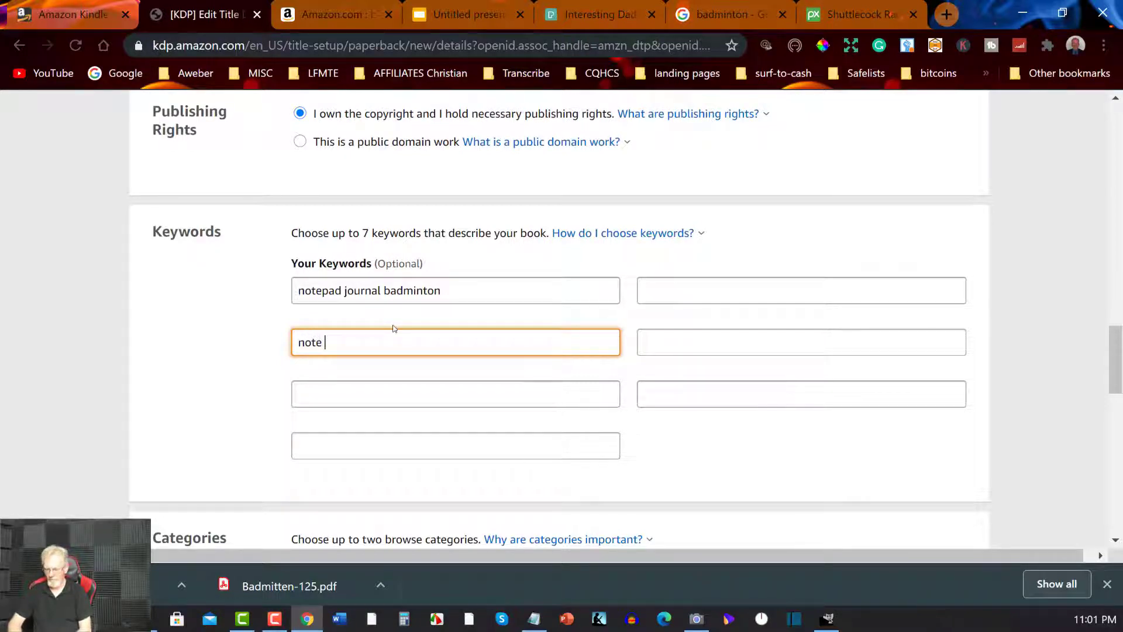
type("book")
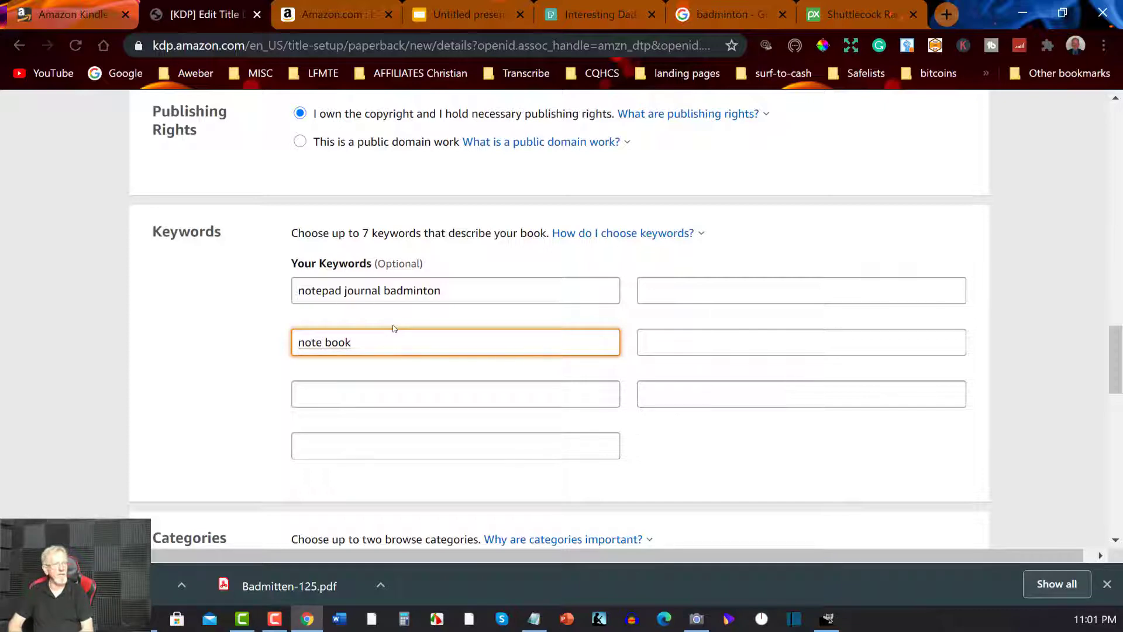
left_click(326, 342)
key("BackSpace")
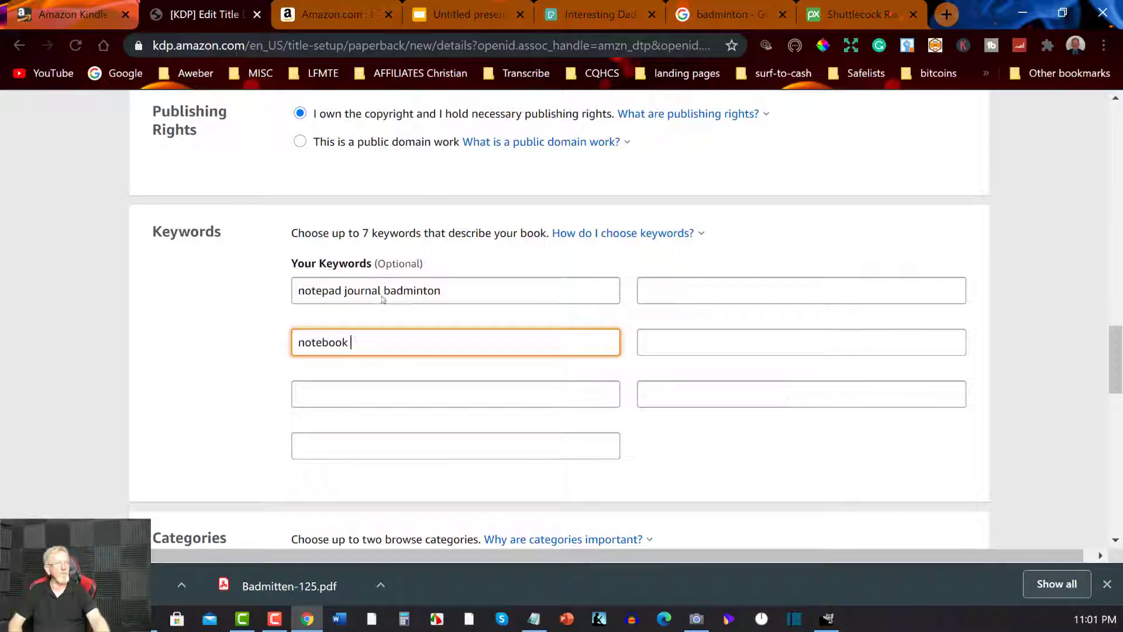
type("sp")
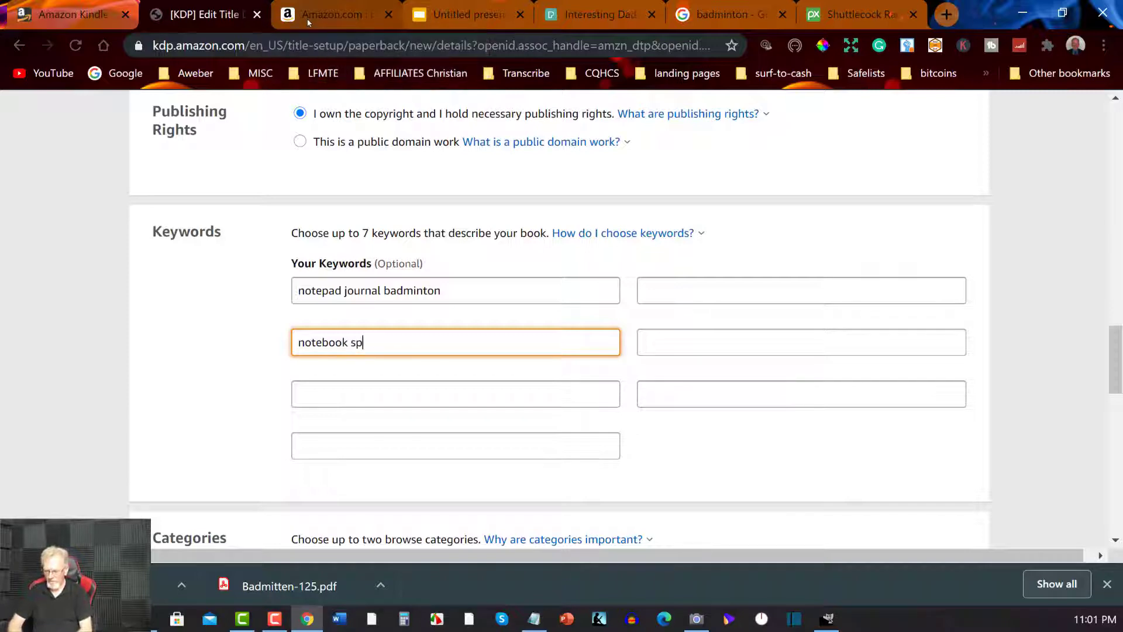
type("orts")
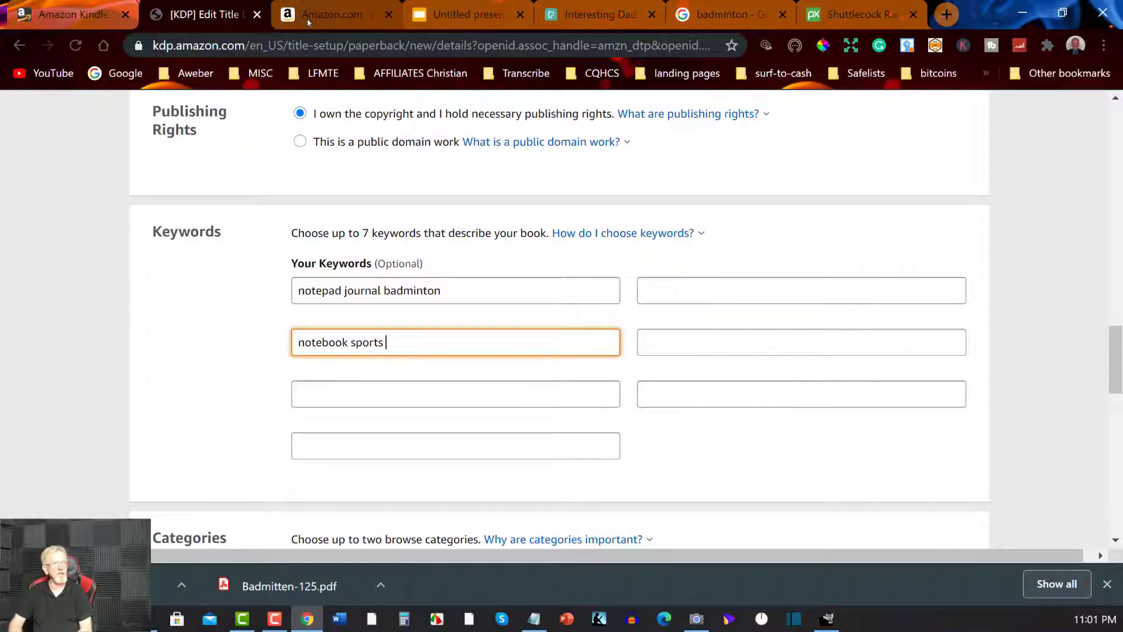
type(" tenis")
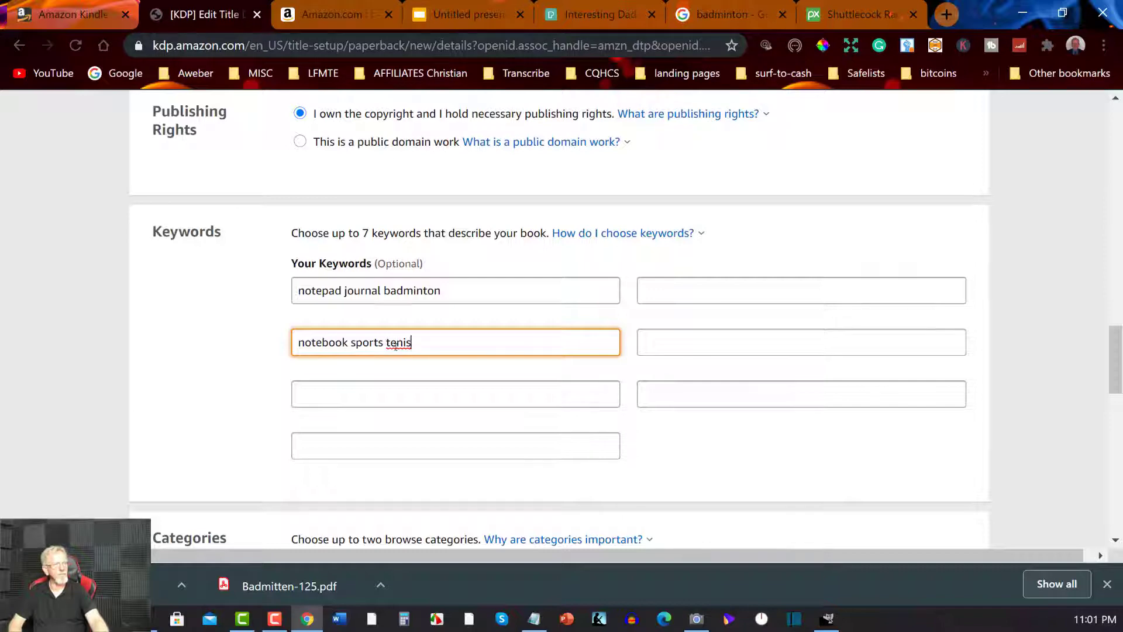
right_click(395, 346)
left_click(415, 364)
Step: Check the Amazon search suggestions for "notebook" and enter "for men women" as the book's third keyword on the KDP form
left_click(297, 393)
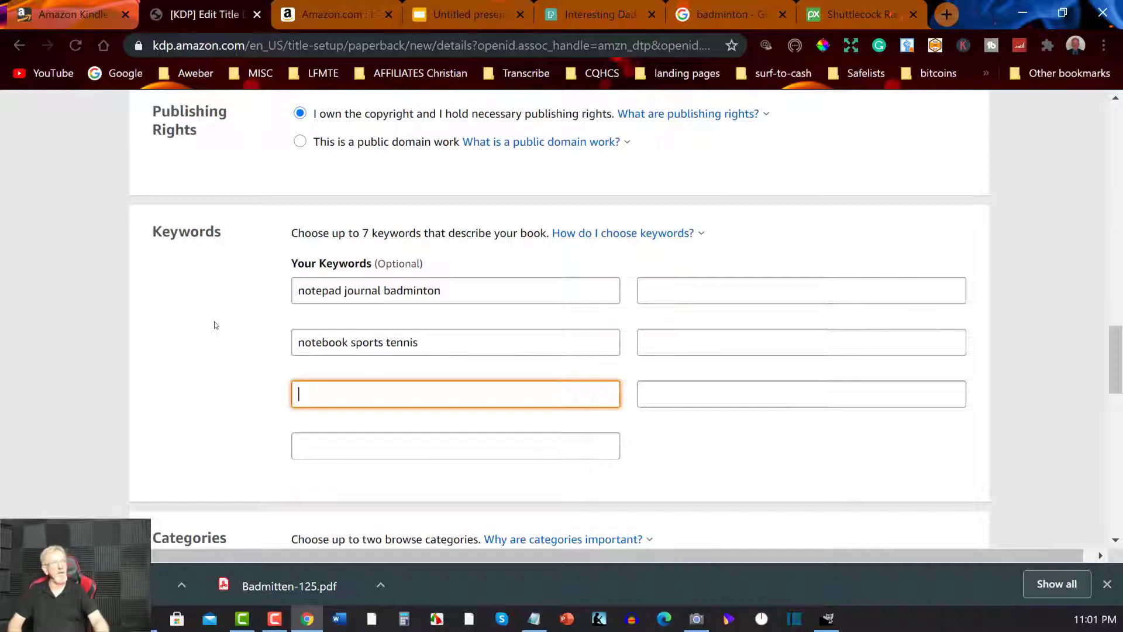
left_click(346, 8)
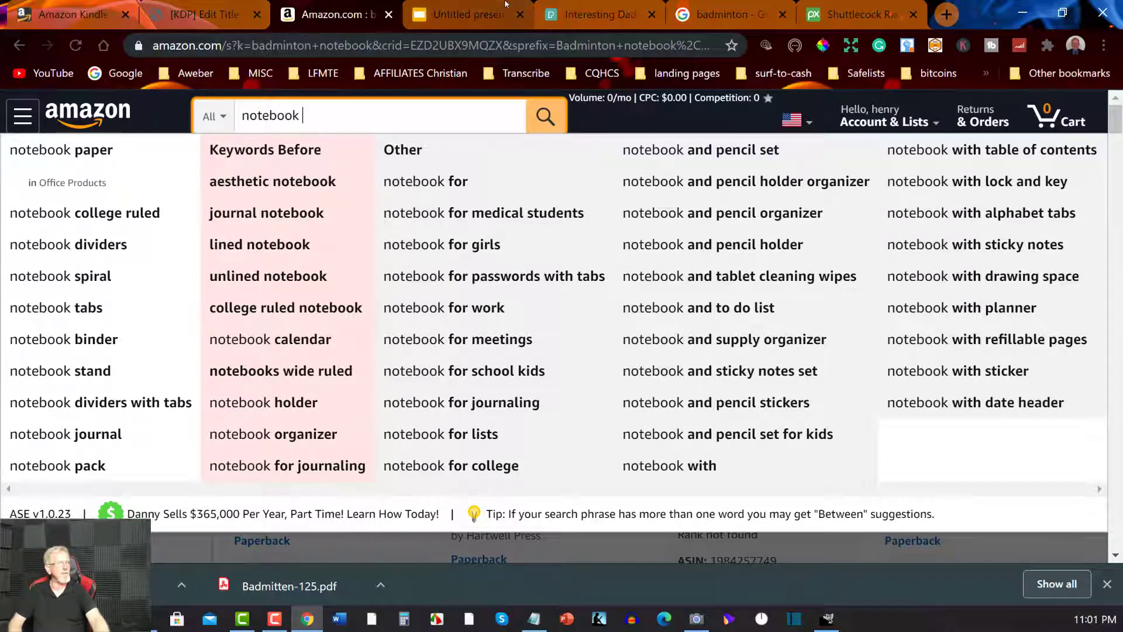
left_click(205, 14)
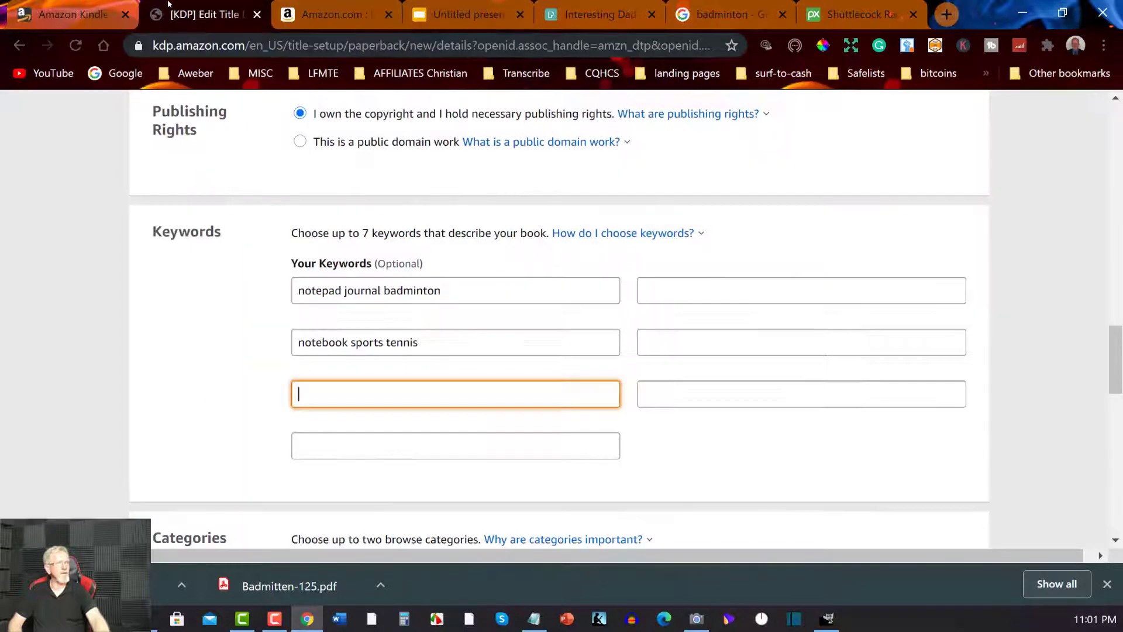
type("for men")
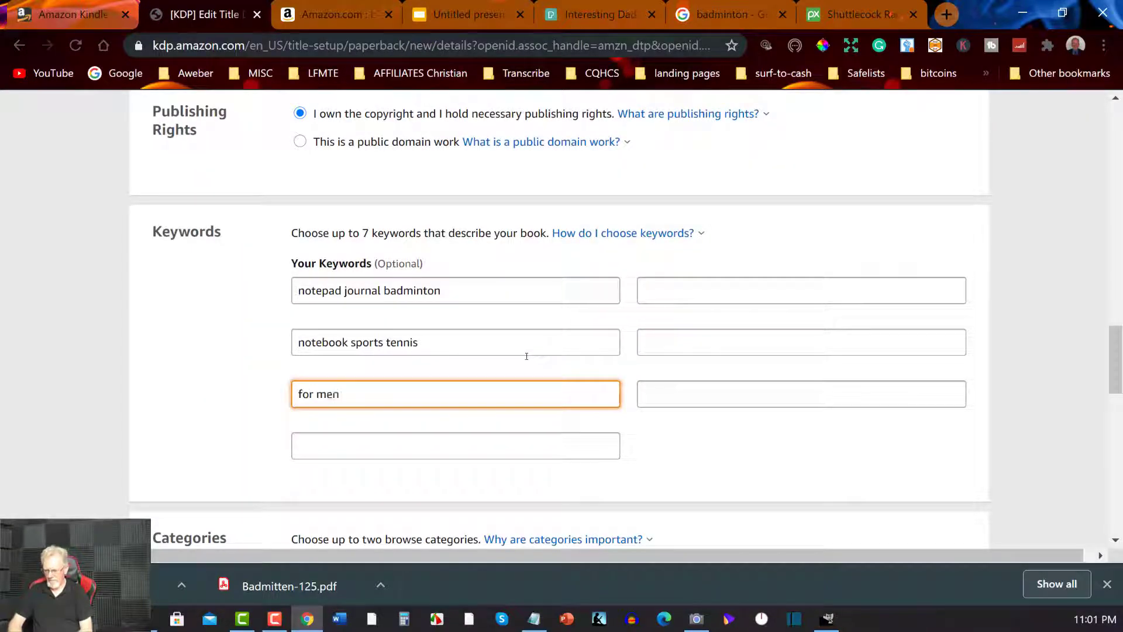
type(" women")
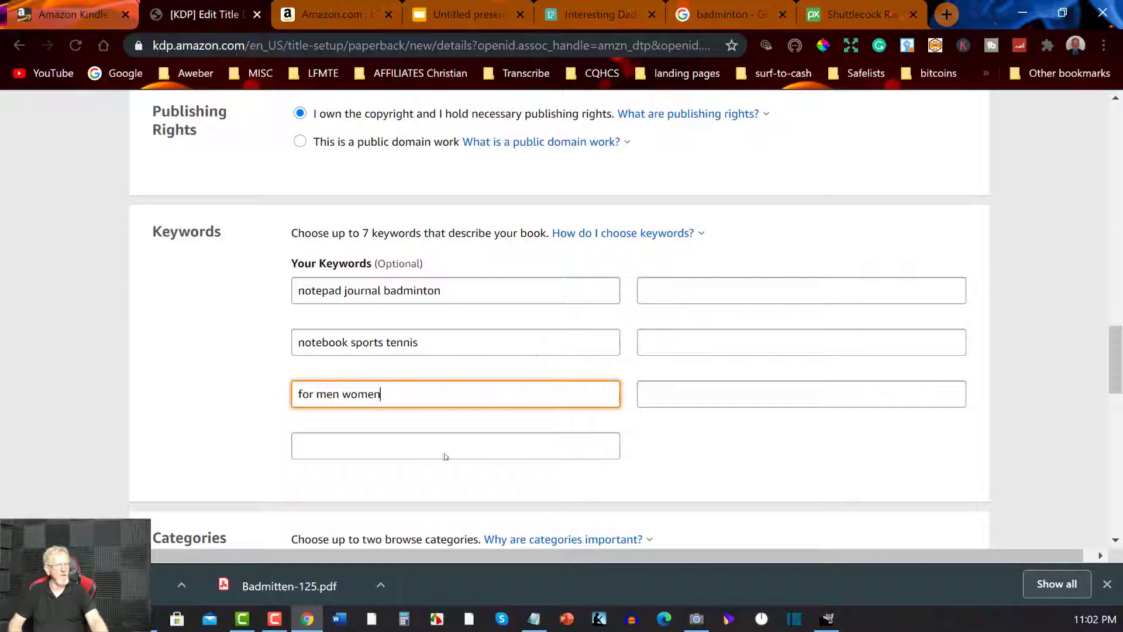
Step: Consult Amazon's "notebook" suggestions again and enter "school university" as the book's fourth keyword on the KDP form
left_click(424, 443)
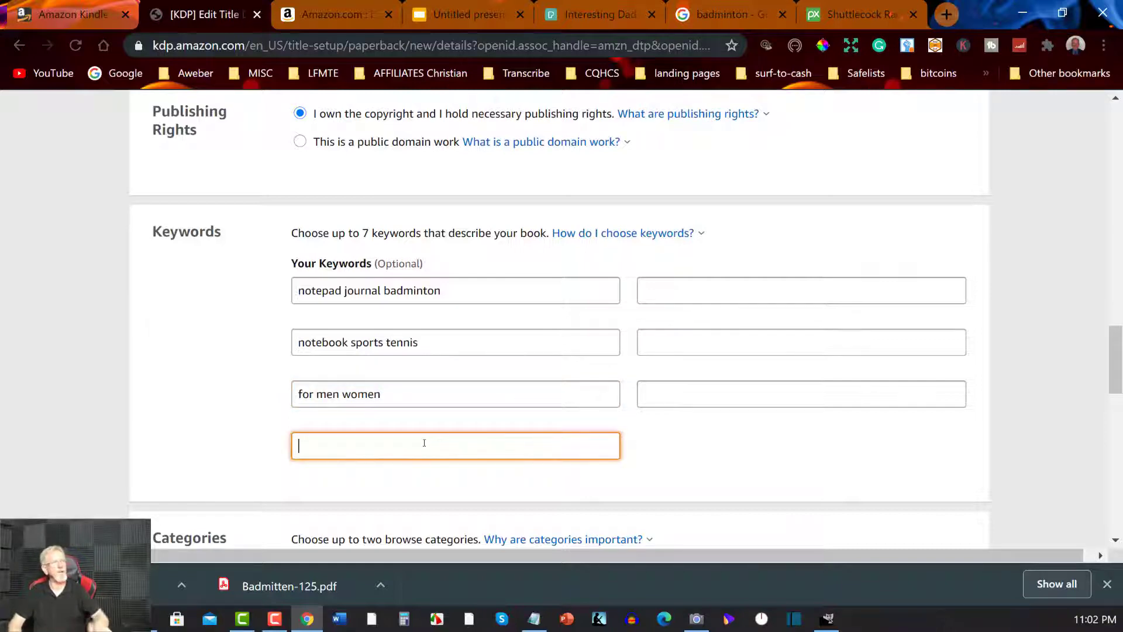
left_click(308, 6)
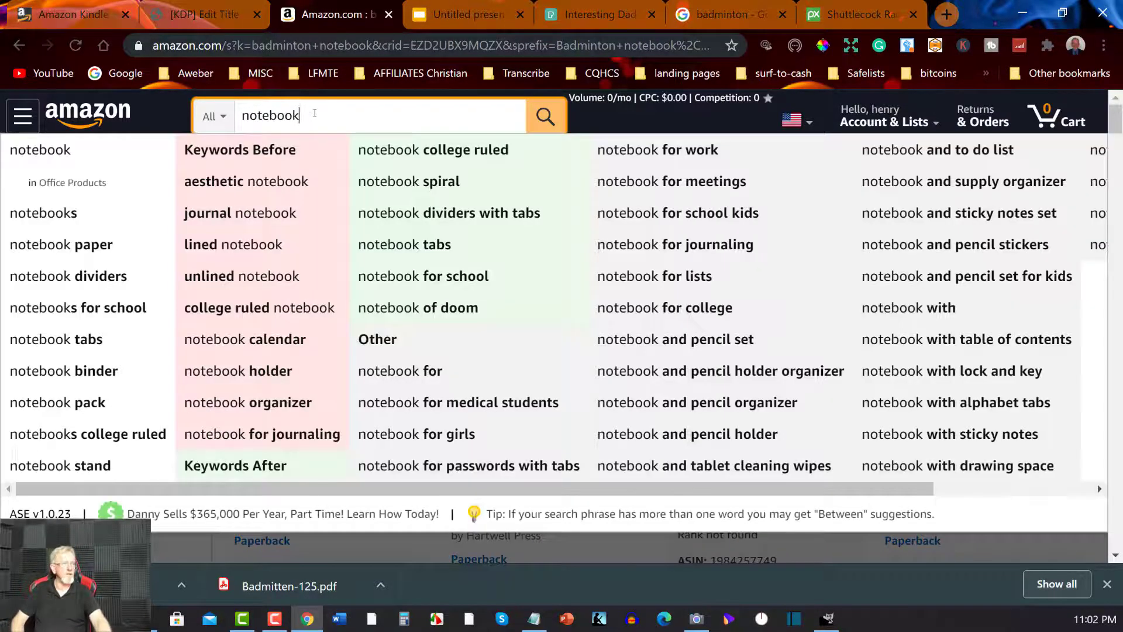
left_click(248, 6)
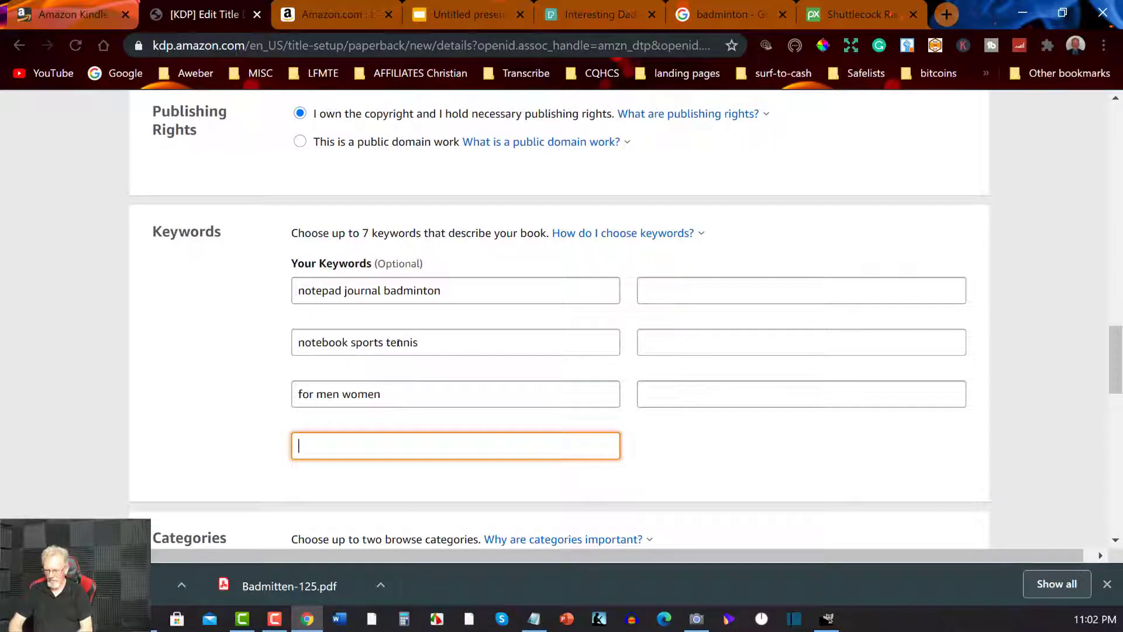
type("school")
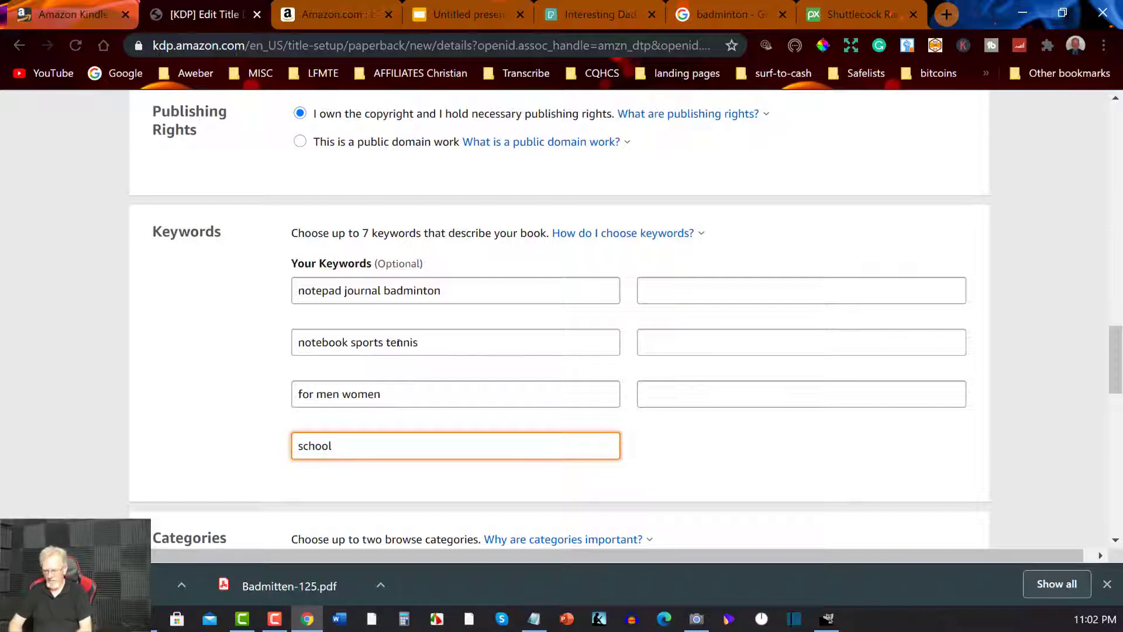
type(" univ")
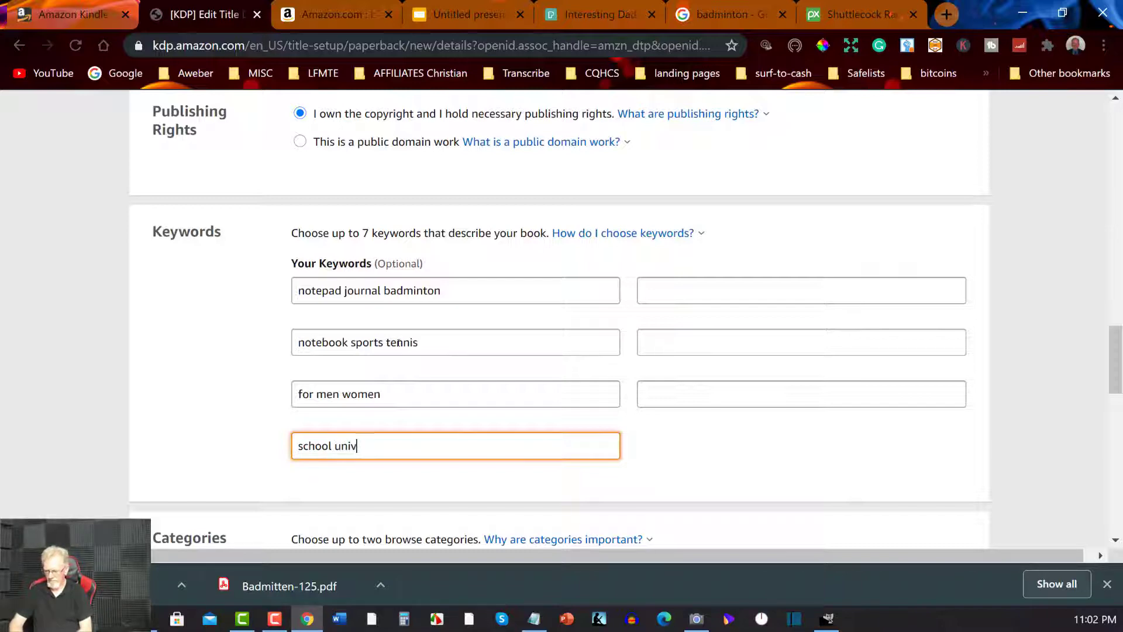
type("ersity")
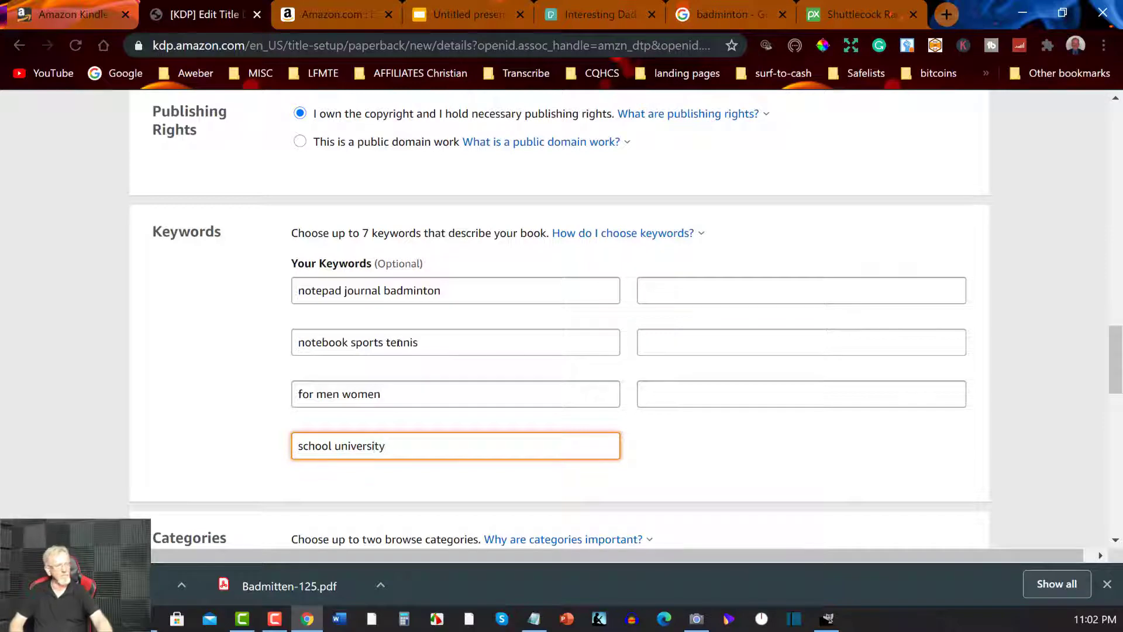
Step: Look through Amazon's "notebook" suggestions for more ideas and enter "college lined" as the fifth keyword on the KDP form
left_click(661, 279)
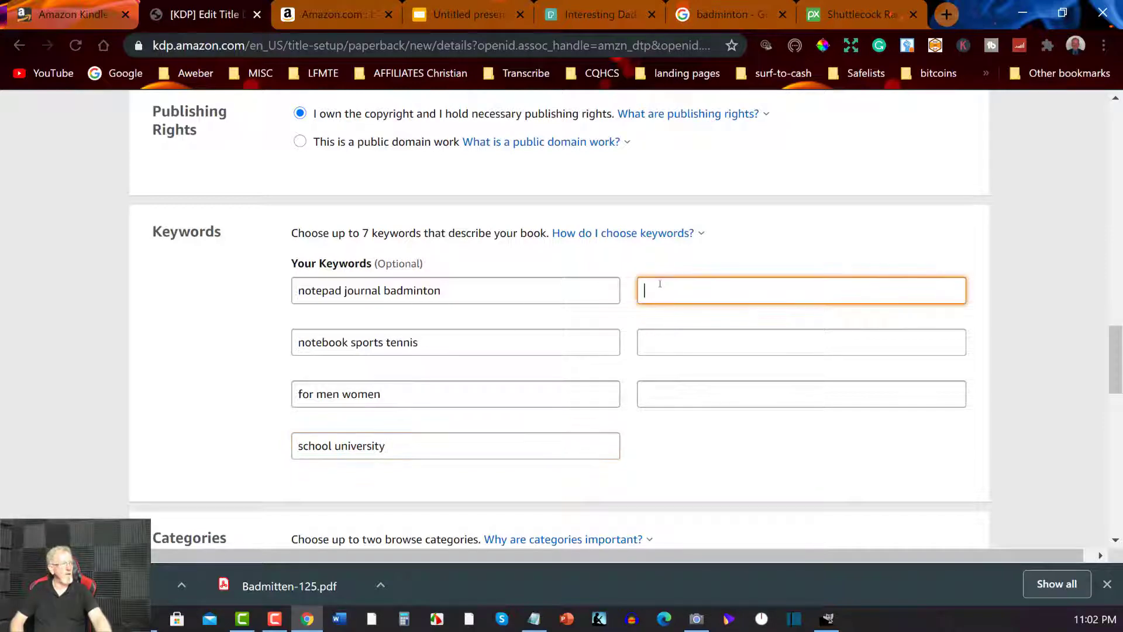
left_click(335, 14)
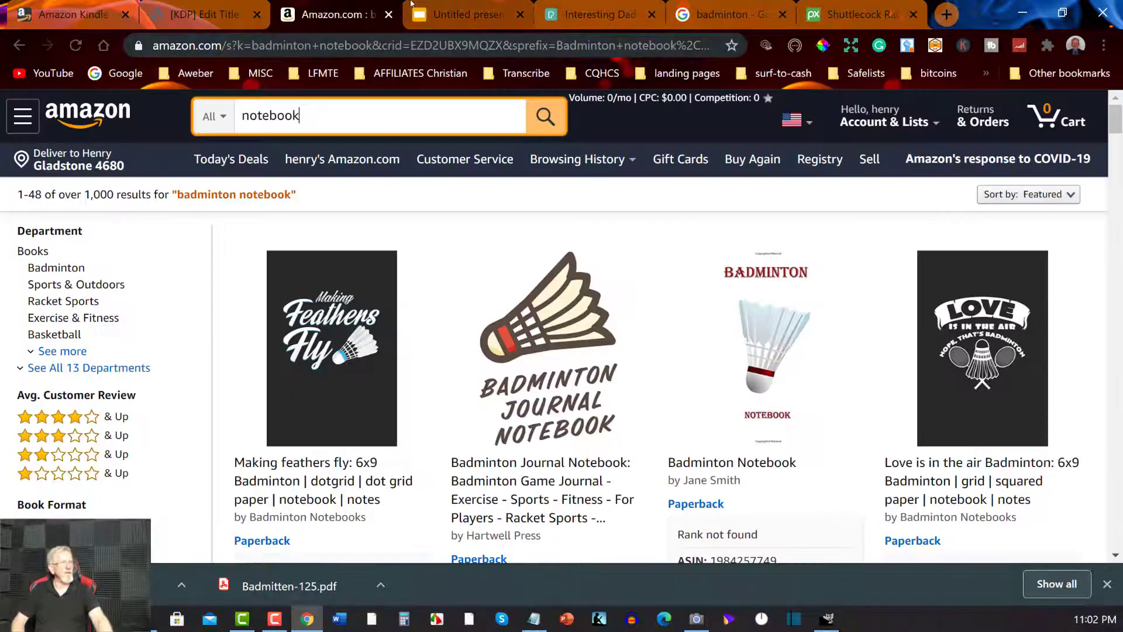
left_click(465, 14)
left_click(211, 6)
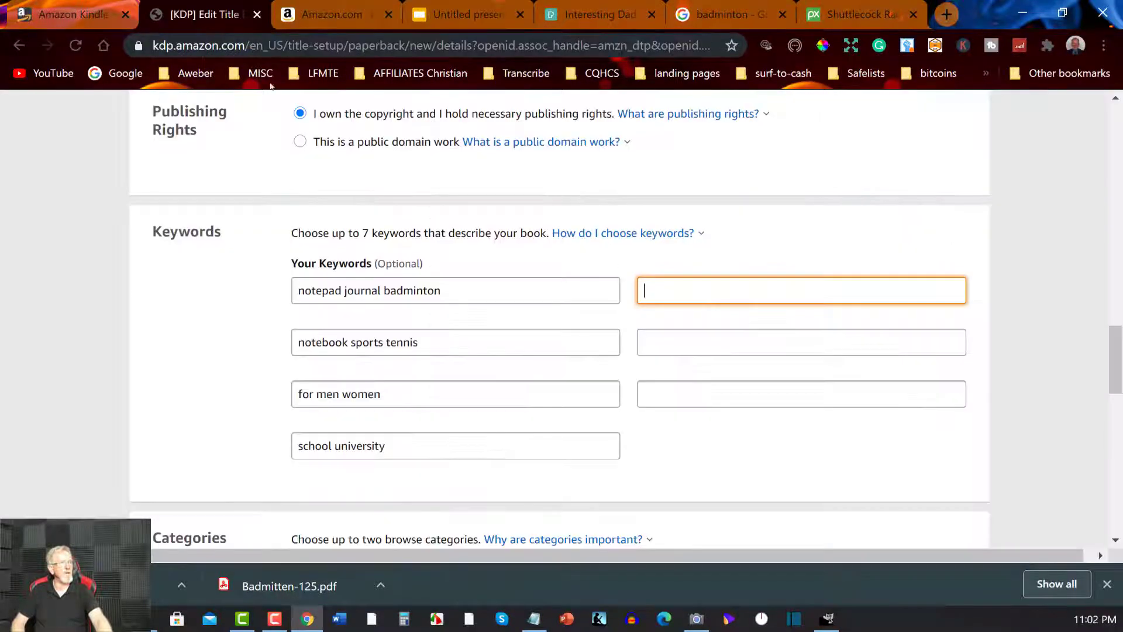
left_click(335, 14)
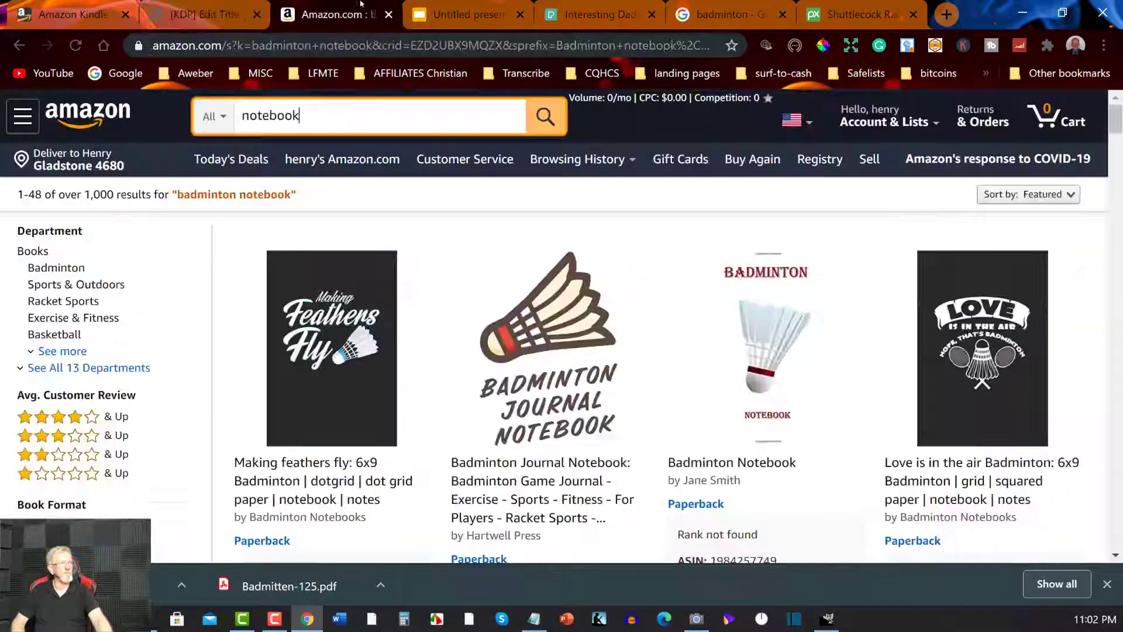
left_click(314, 114)
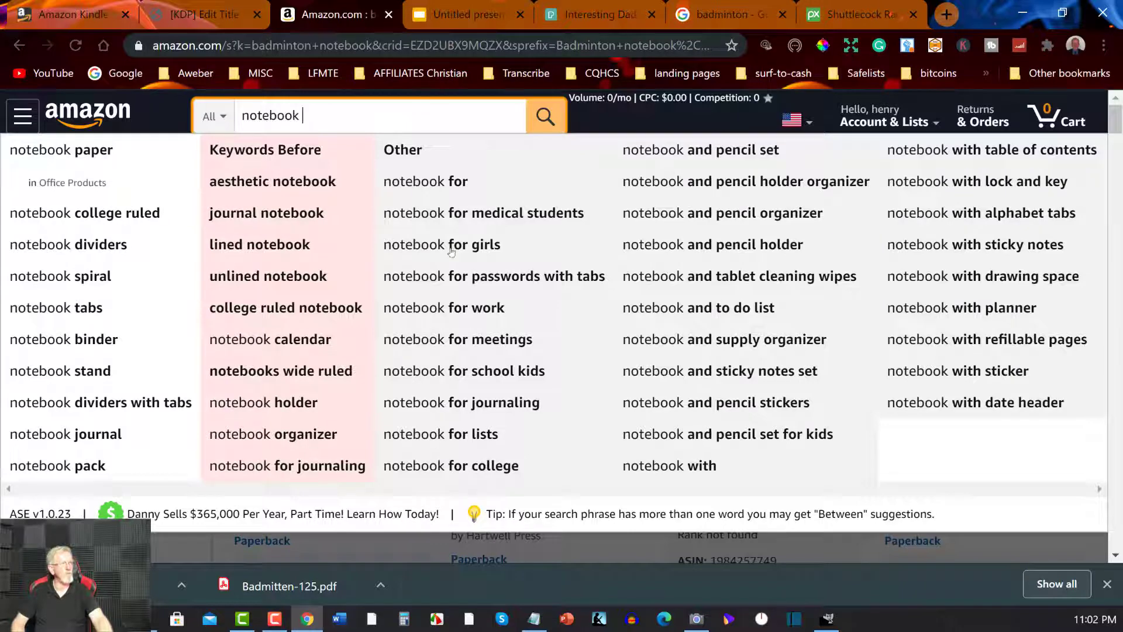
left_click(186, 3)
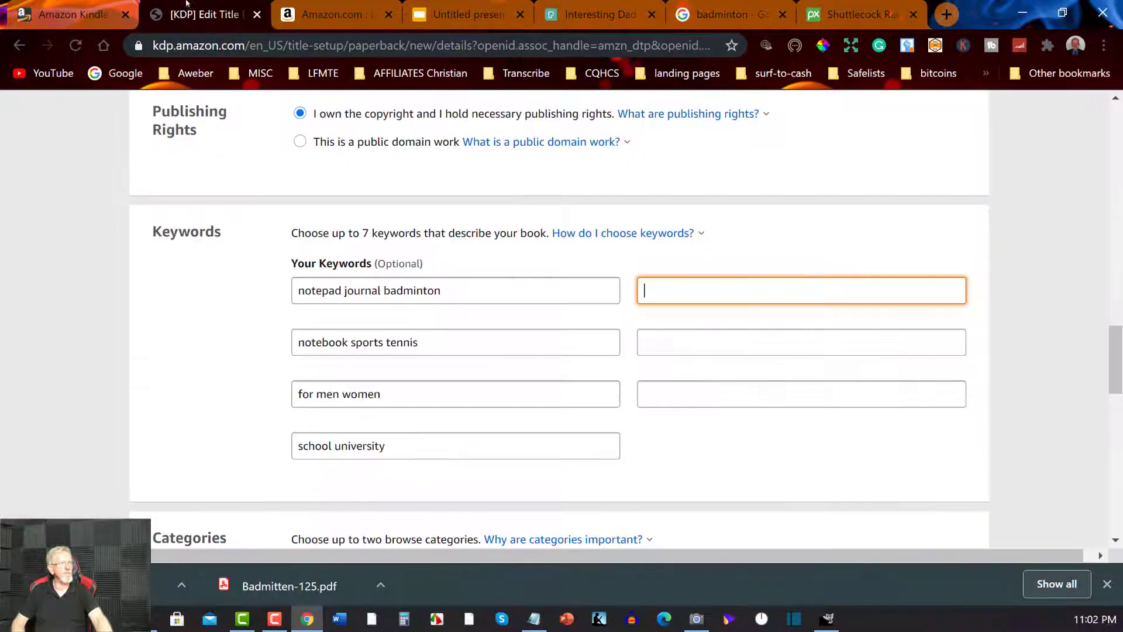
type("c")
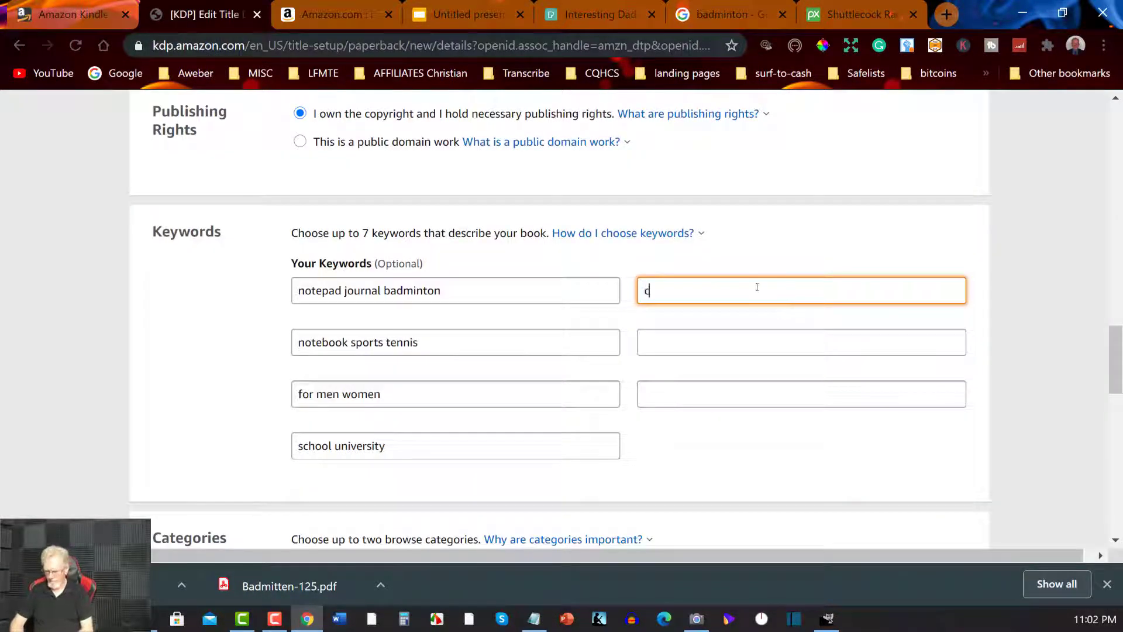
type("ollege")
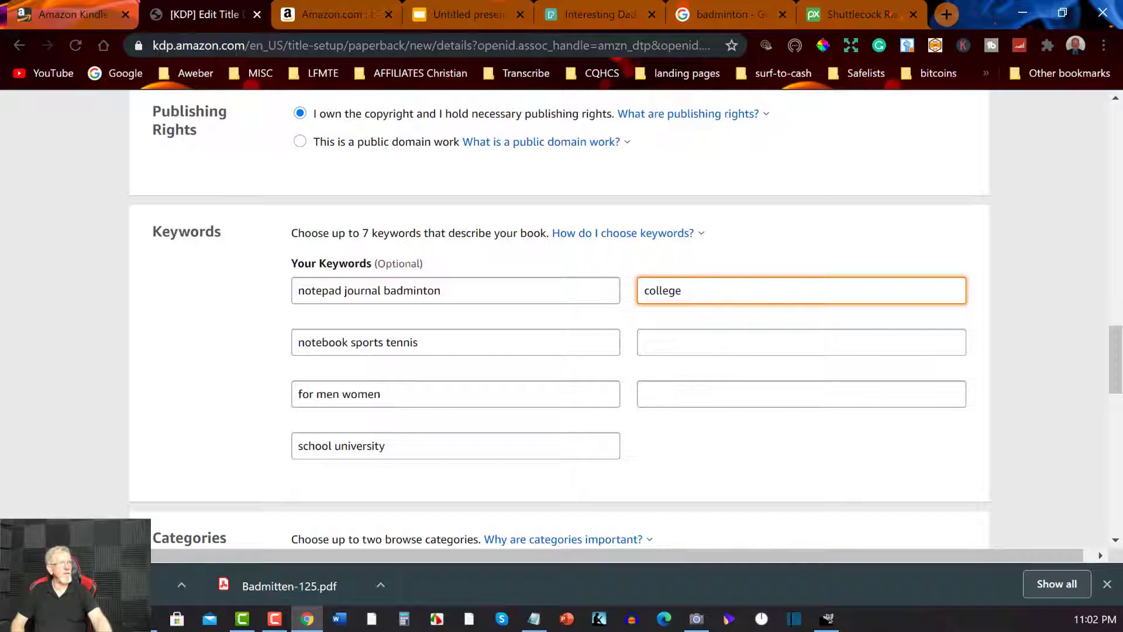
key("ctrl+3")
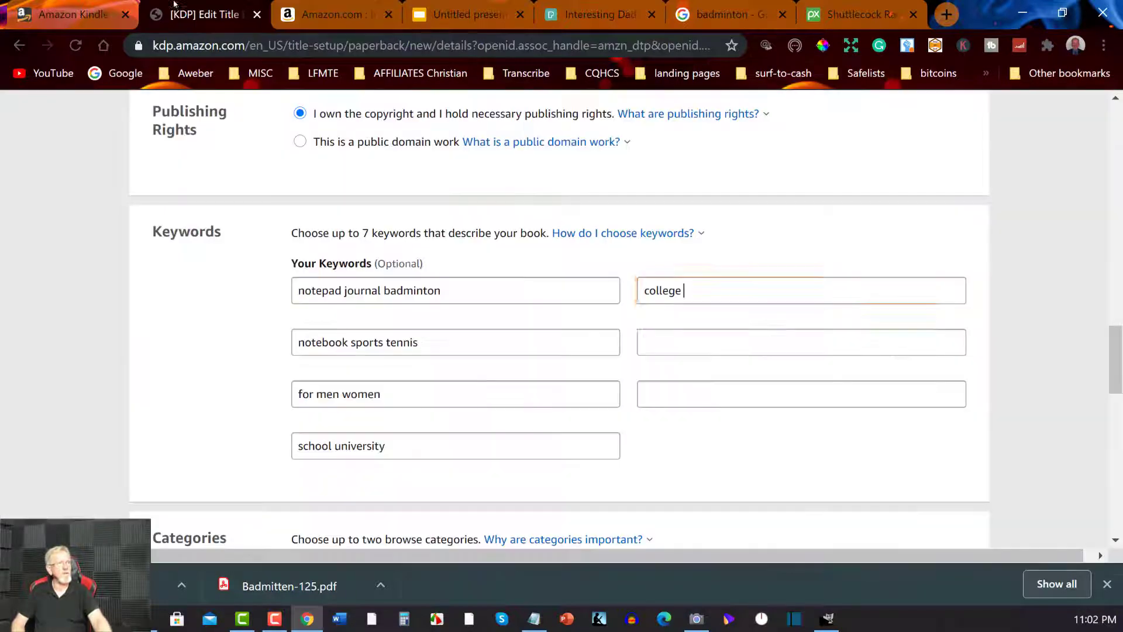
left_click(176, 12)
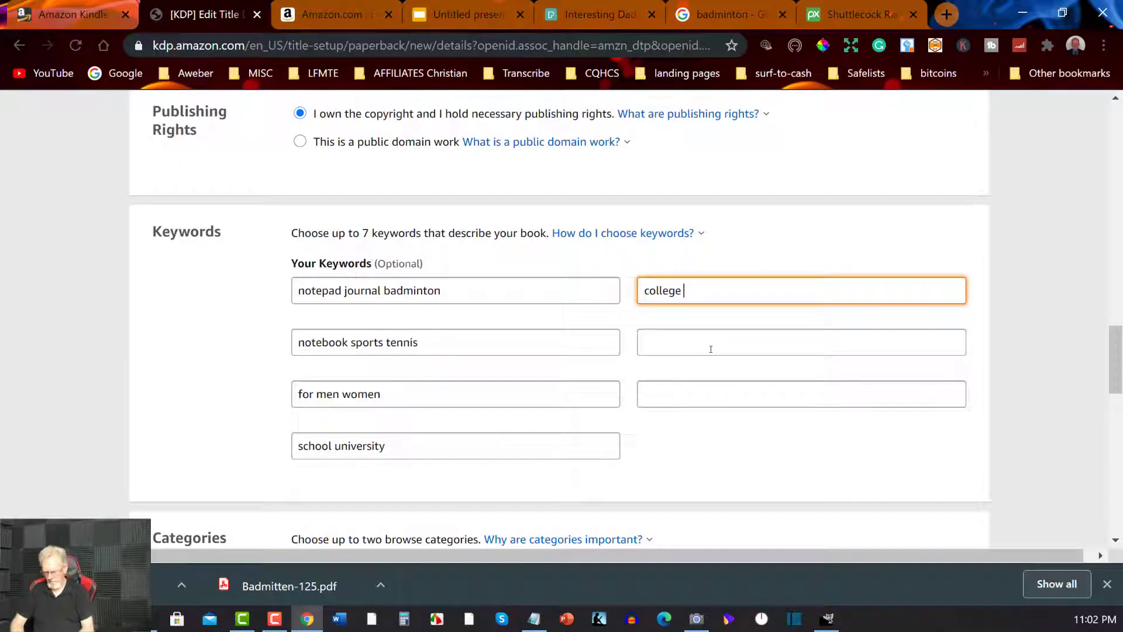
type("lined")
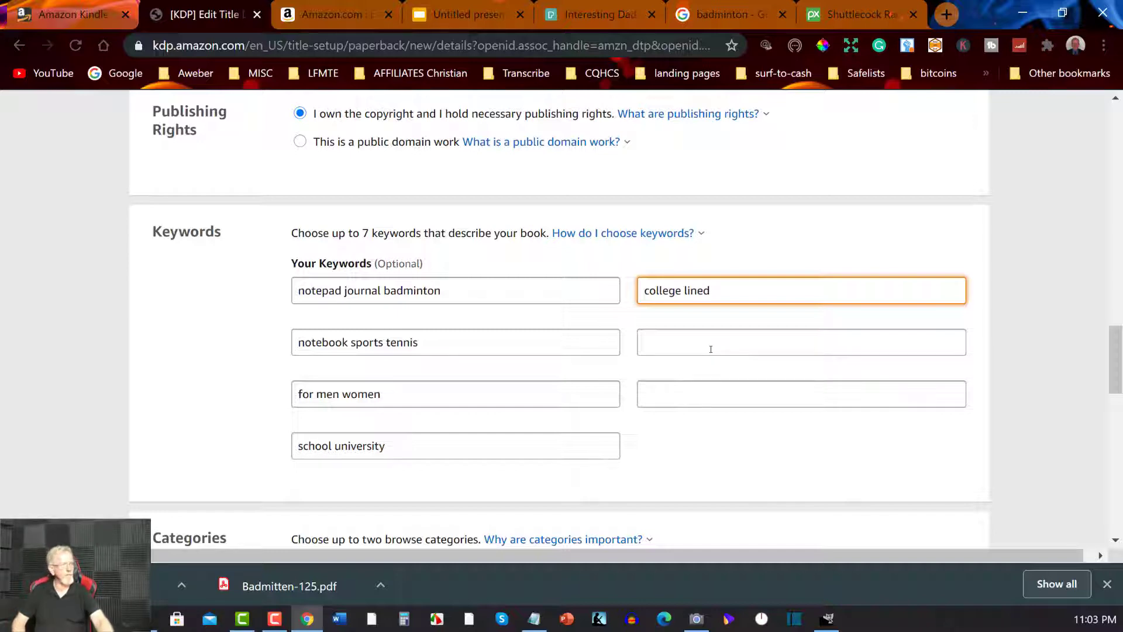
Step: Review the Amazon suggestions for "notebook" once more and enter "organiser" in the sixth keyword field of the KDP form
left_click(711, 349)
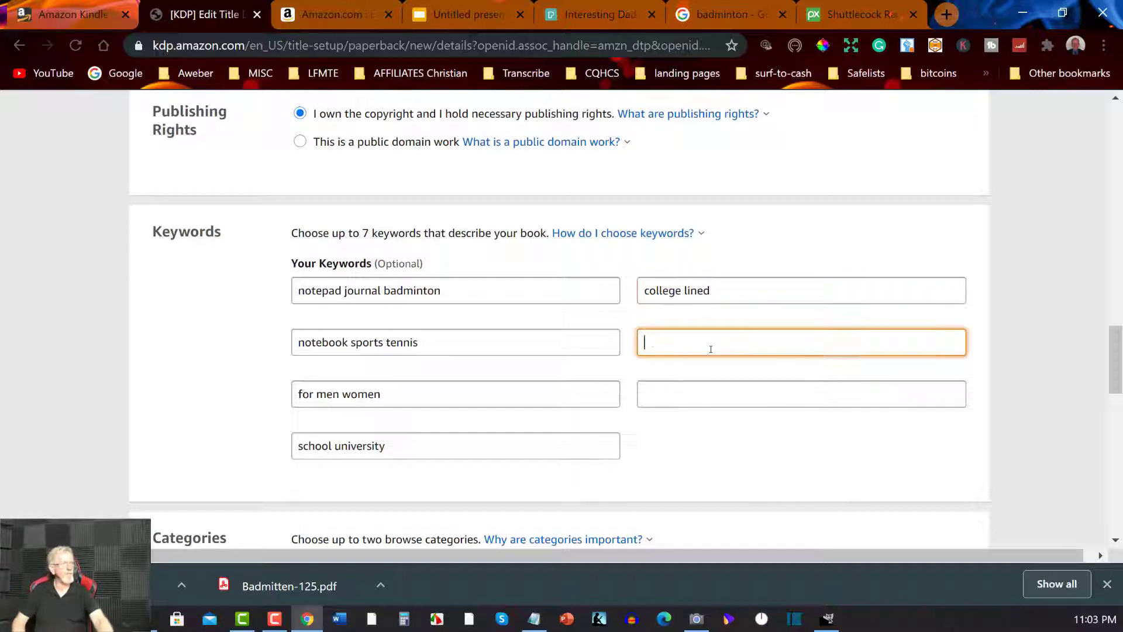
left_click(310, 12)
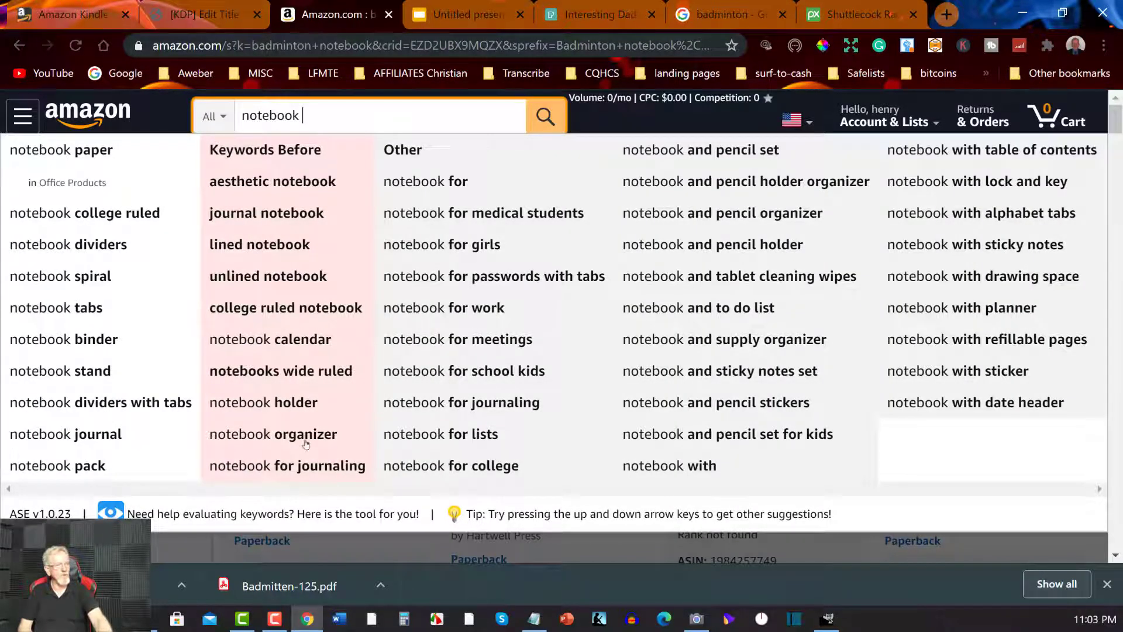
left_click(226, 5)
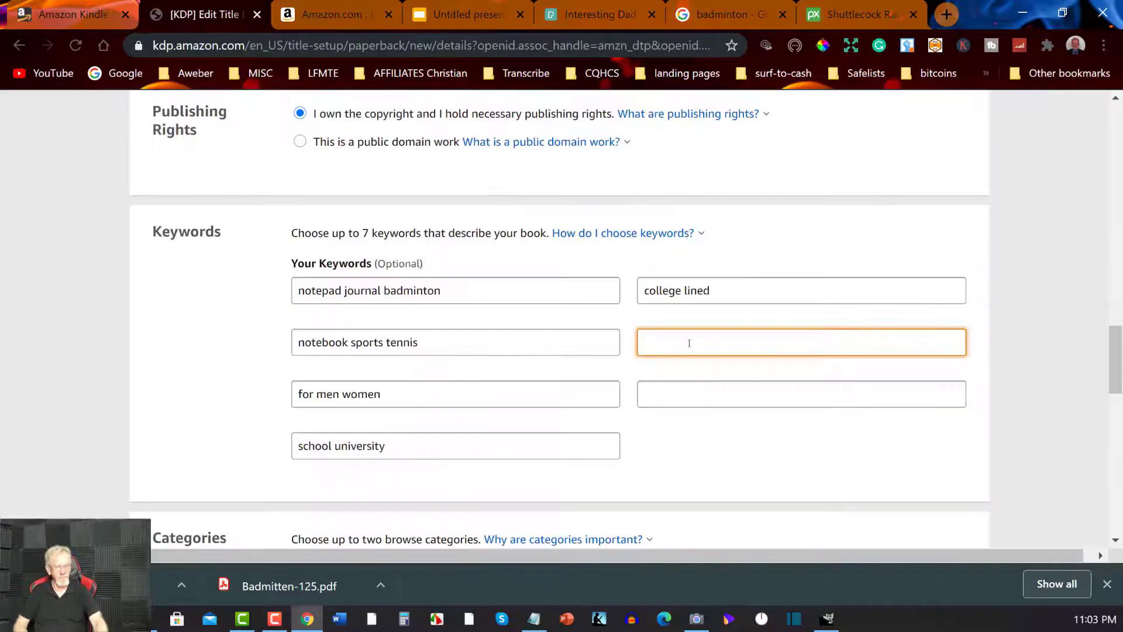
type("organiser")
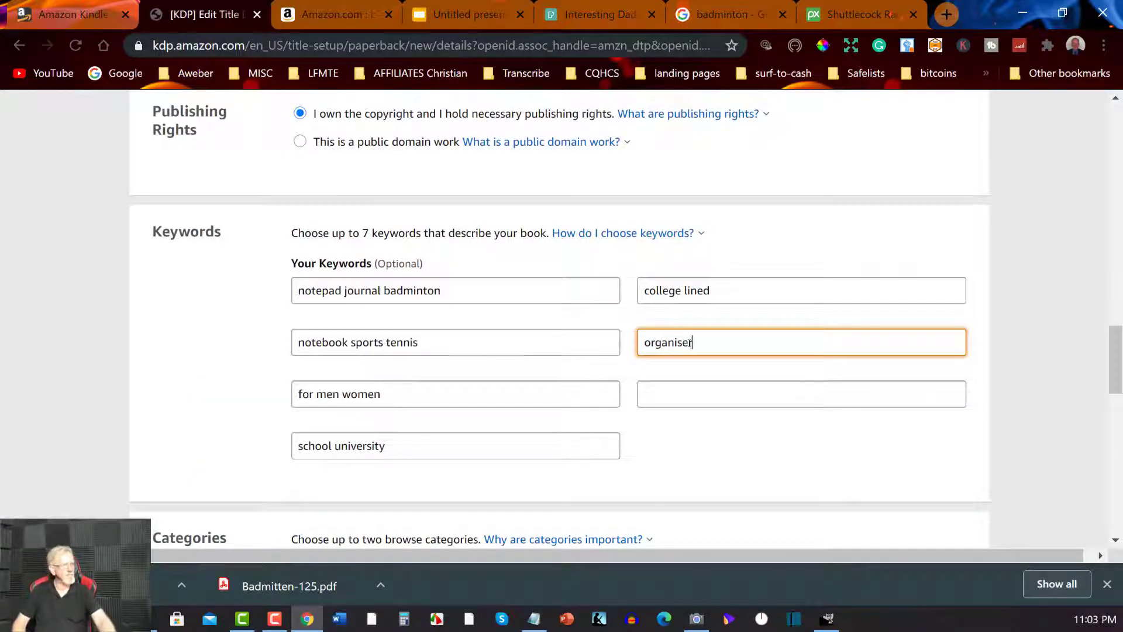
Step: Consult Amazon's "notebook" search suggestions and extend the sixth keyword on the KDP form to "organiser girls boys"
left_click(348, 22)
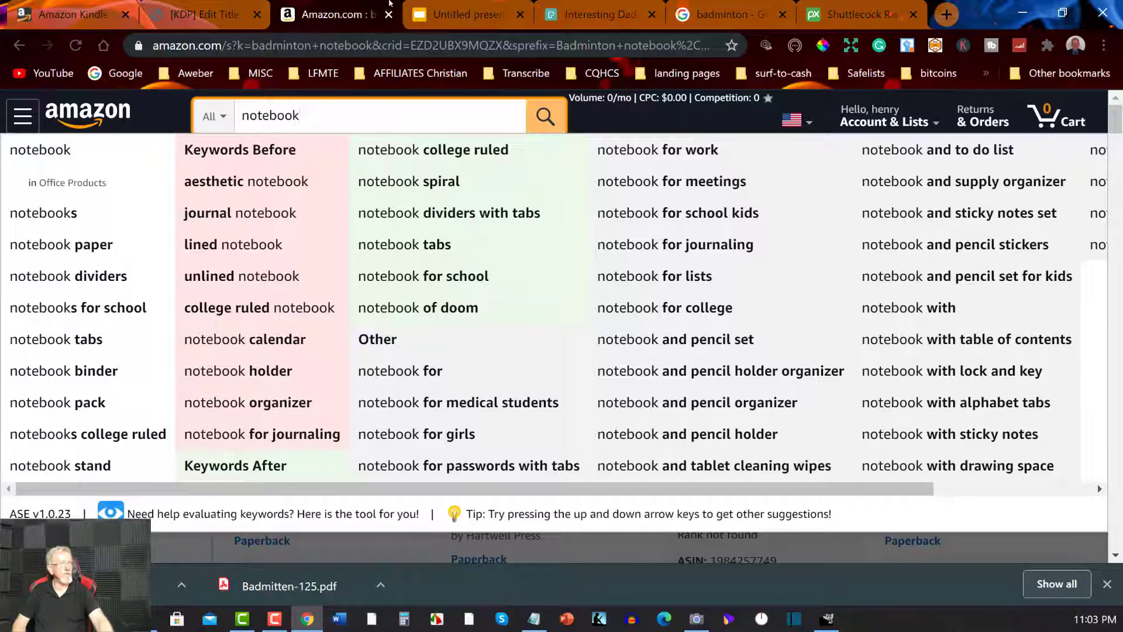
left_click(196, 11)
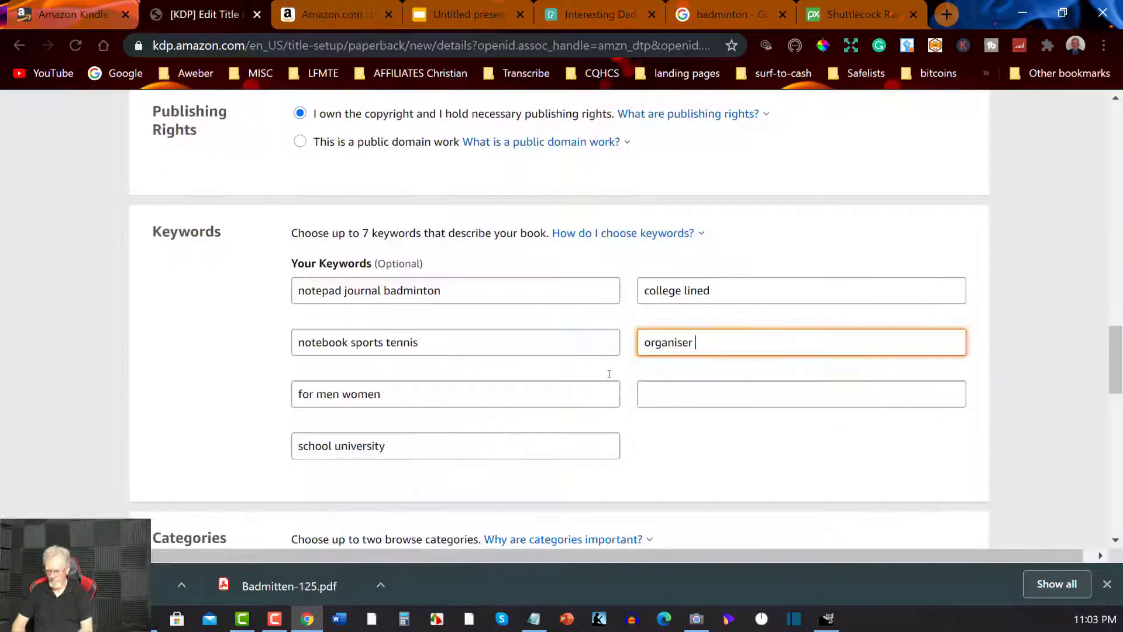
type("girls")
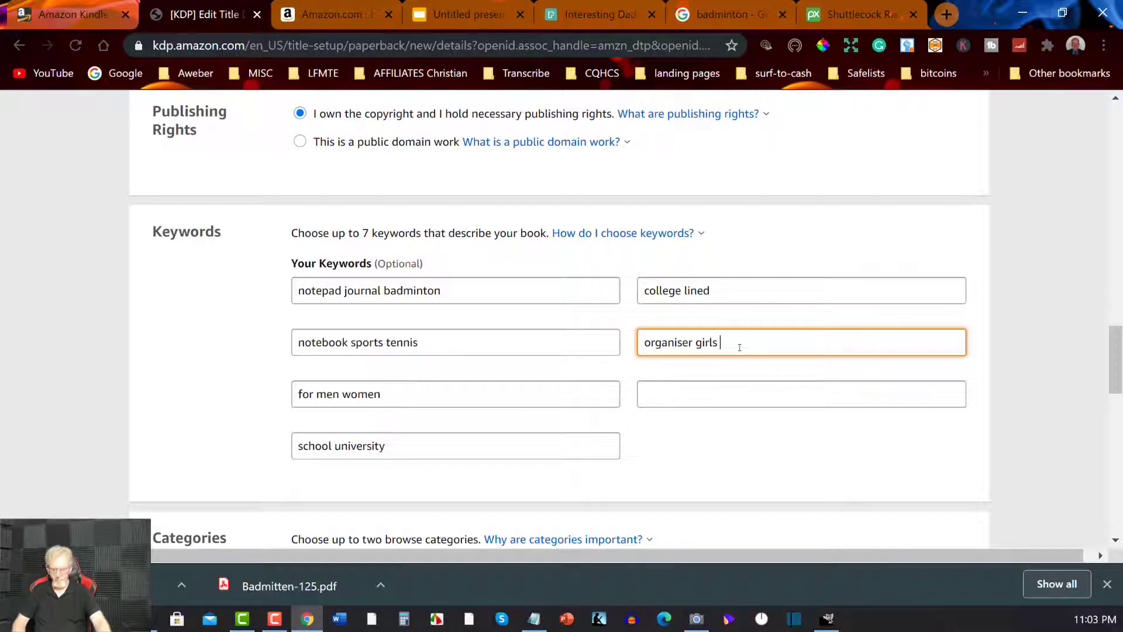
type(" boys")
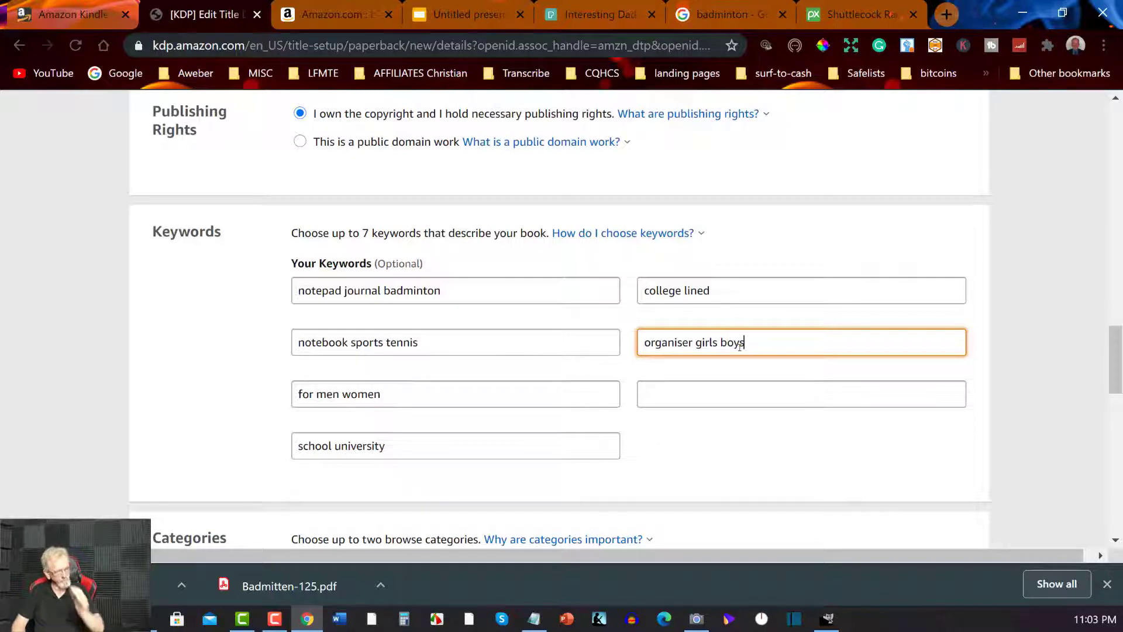
Step: Look through Amazon's "notebook" suggestions again and enter "and to do list" as the seventh keyword on the KDP form
left_click(676, 393)
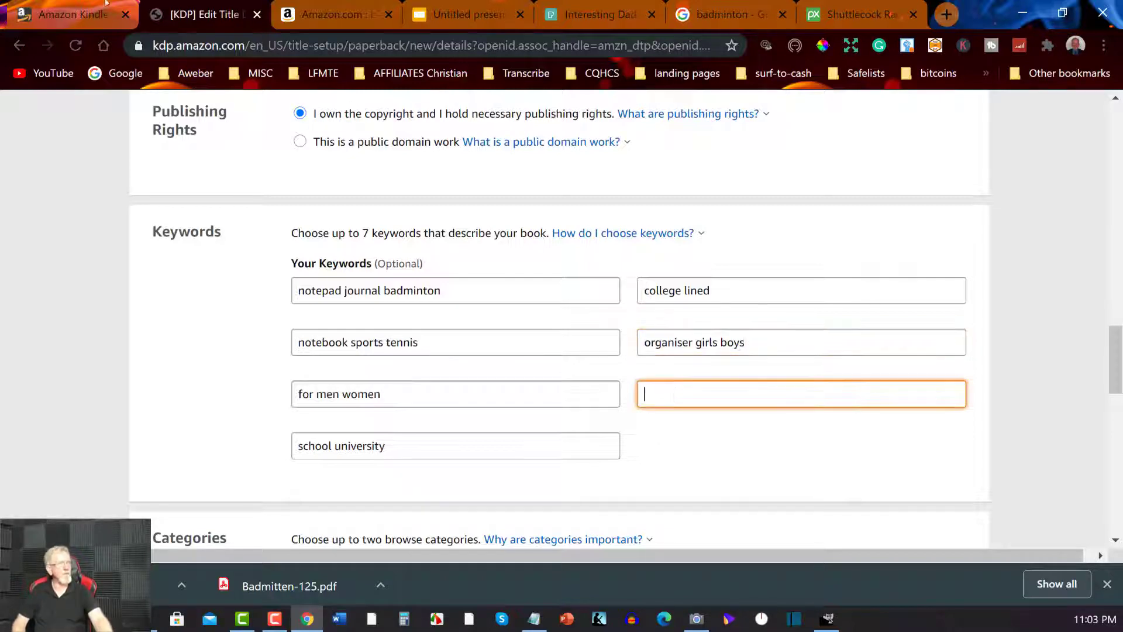
left_click(319, 8)
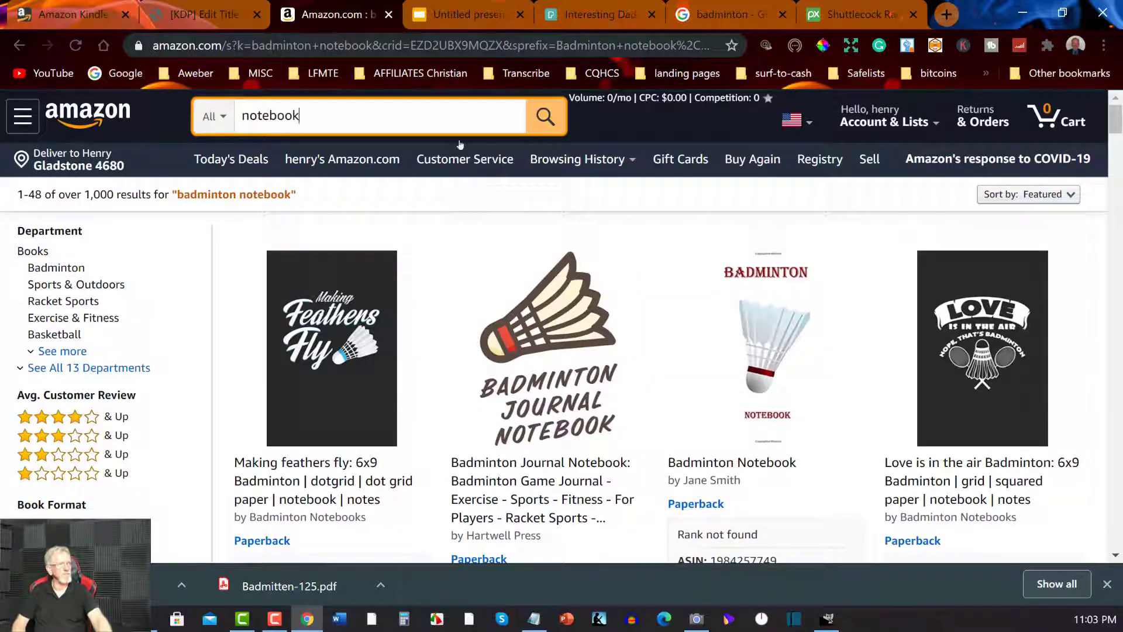
left_click(350, 103)
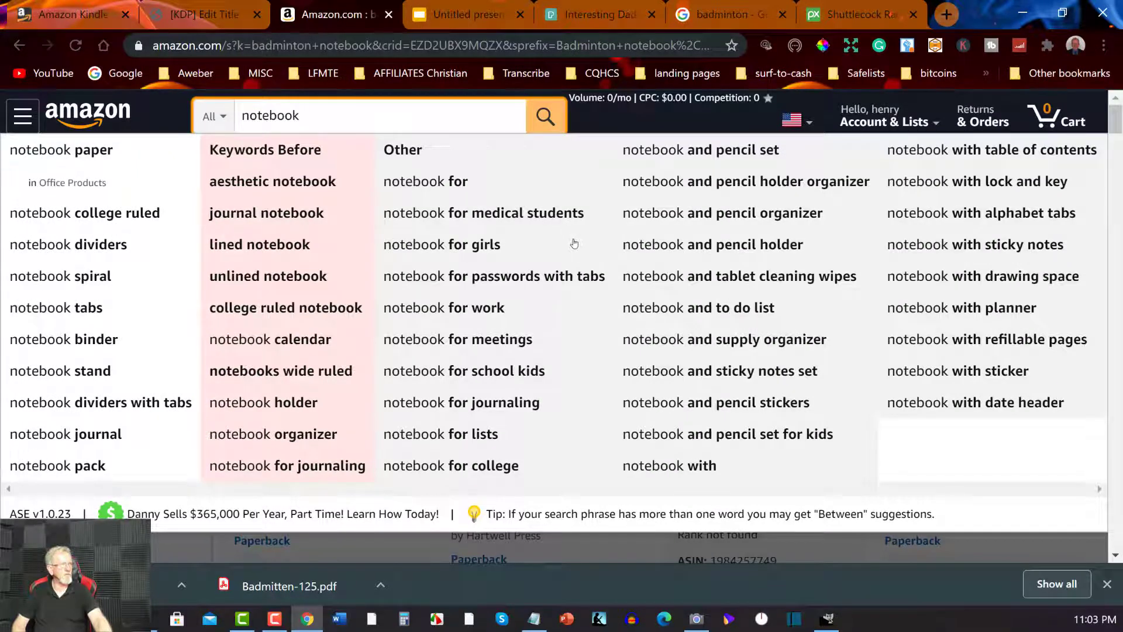
left_click(444, 11)
left_click(205, 14)
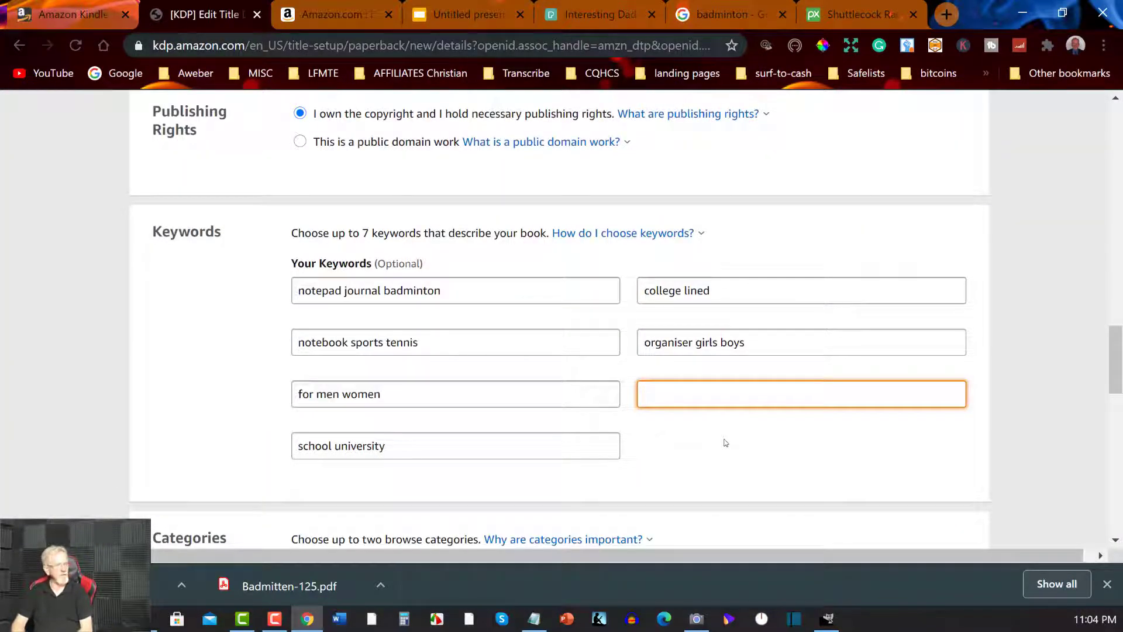
type("and todo list")
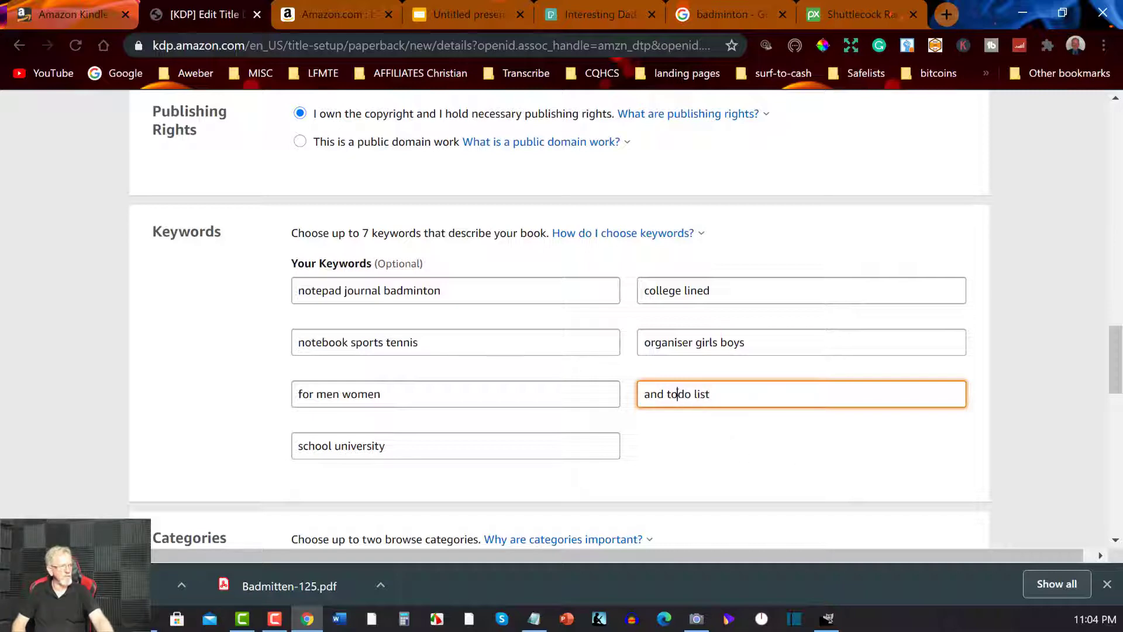
left_click(677, 393)
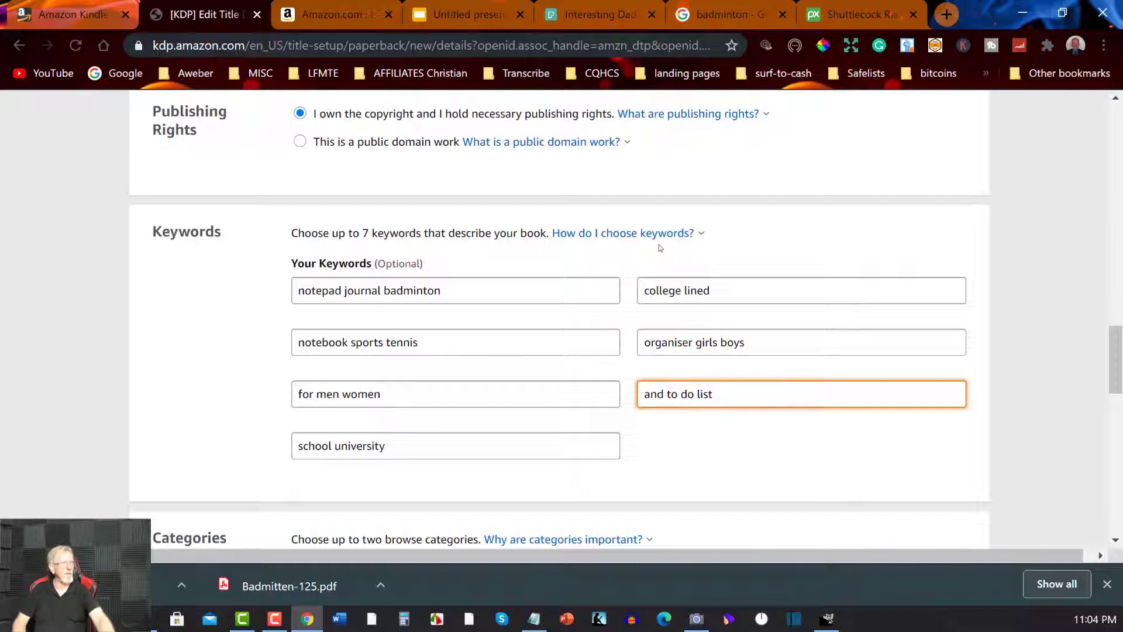
Step: Open the book's category chooser and select Nonfiction > Sports & Recreation > Tennis as the first browse category
scroll(660, 247, "down", 5)
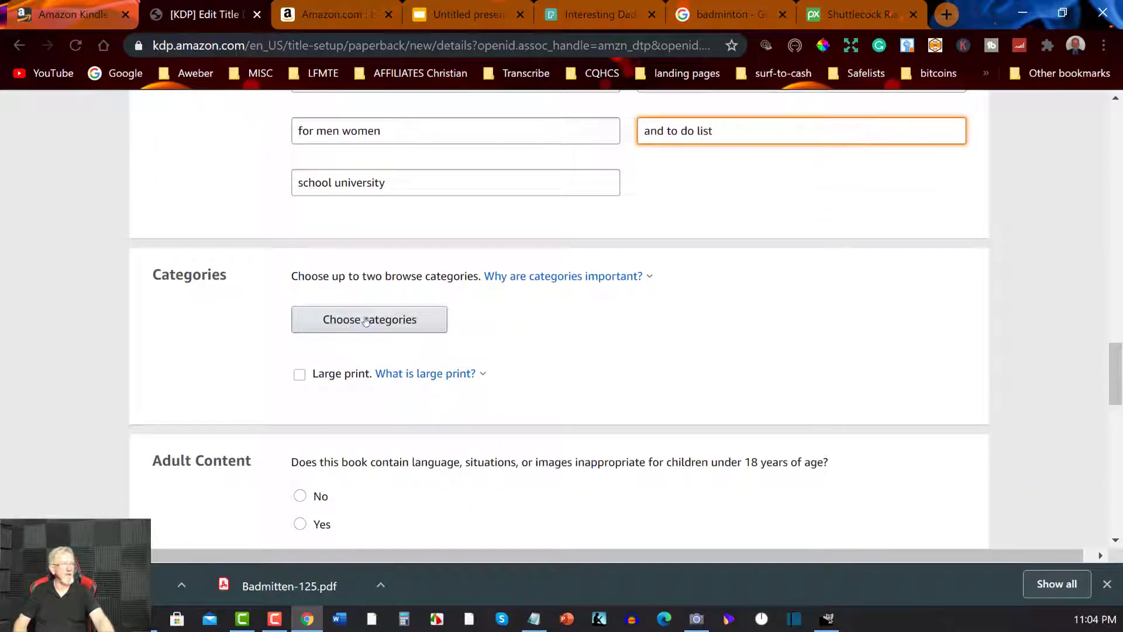
left_click(363, 320)
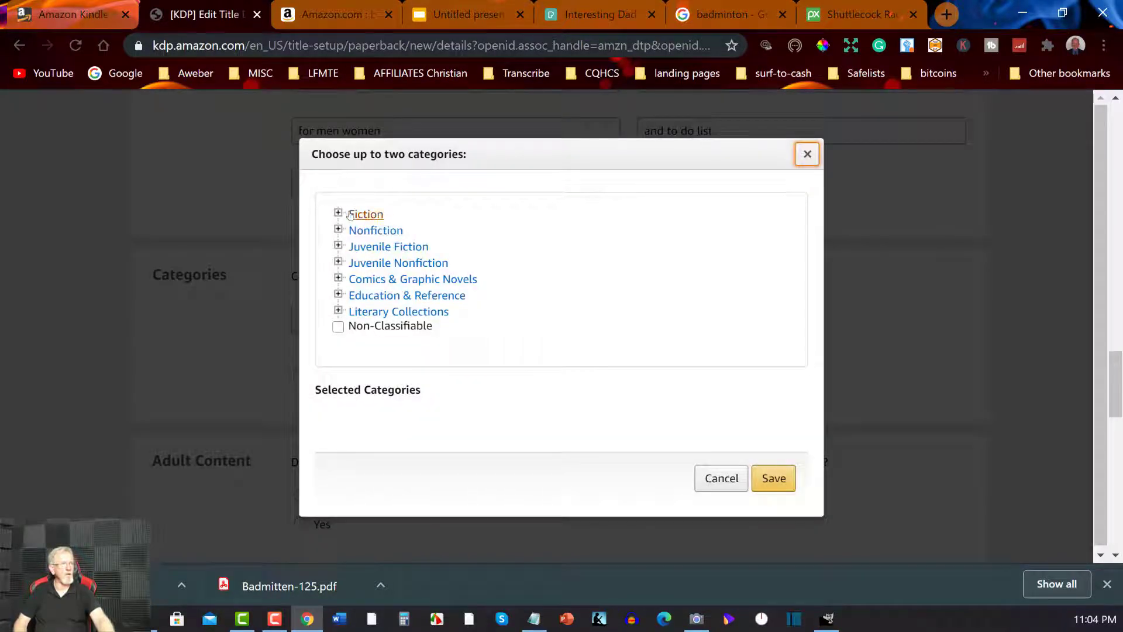
left_click(339, 230)
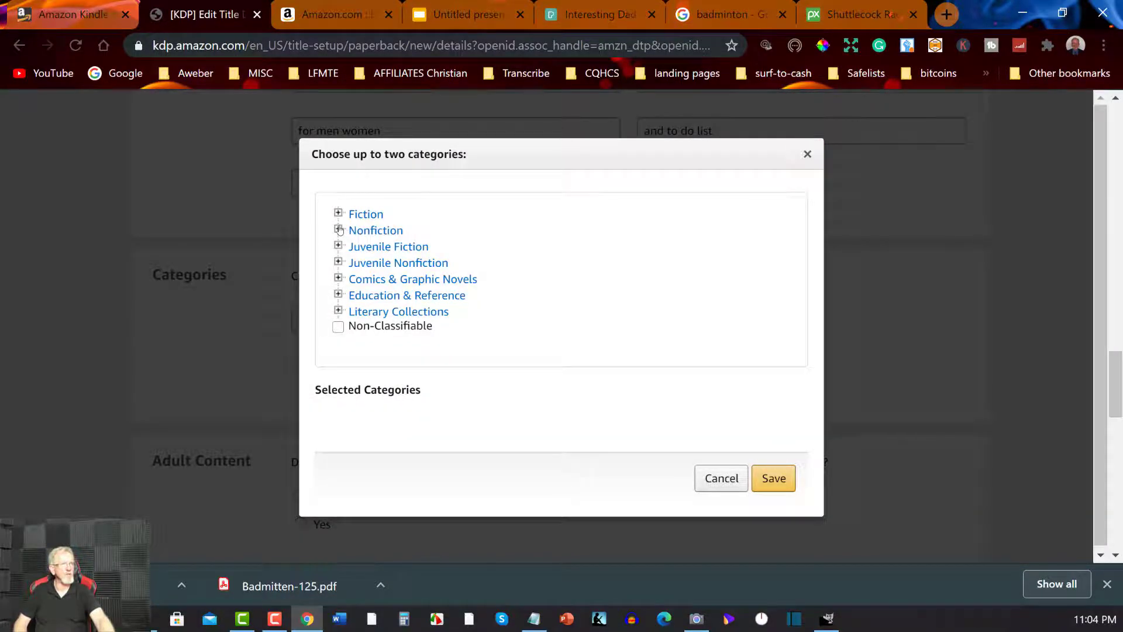
scroll(378, 270, "down", 5)
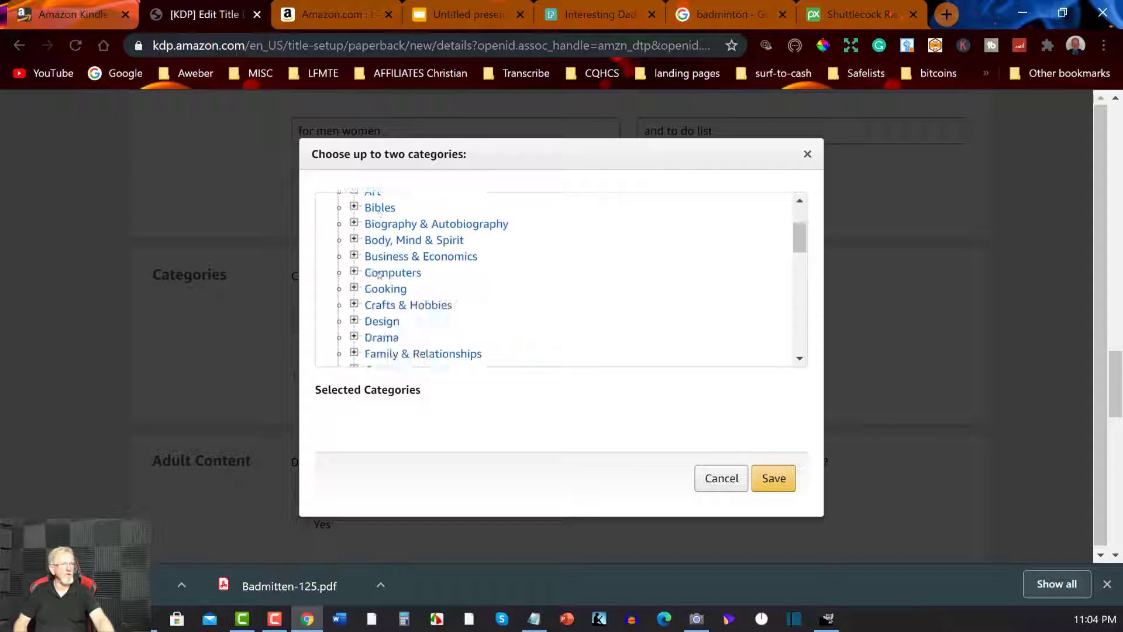
scroll(379, 275, "down", 5)
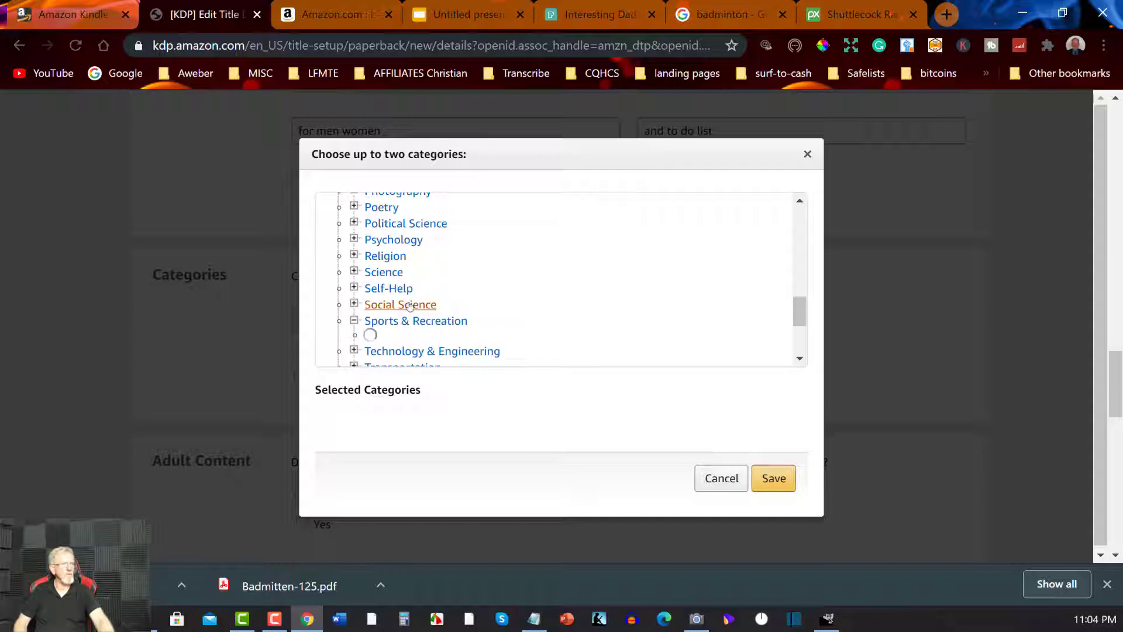
left_click(354, 320)
scroll(458, 290, "down", 2)
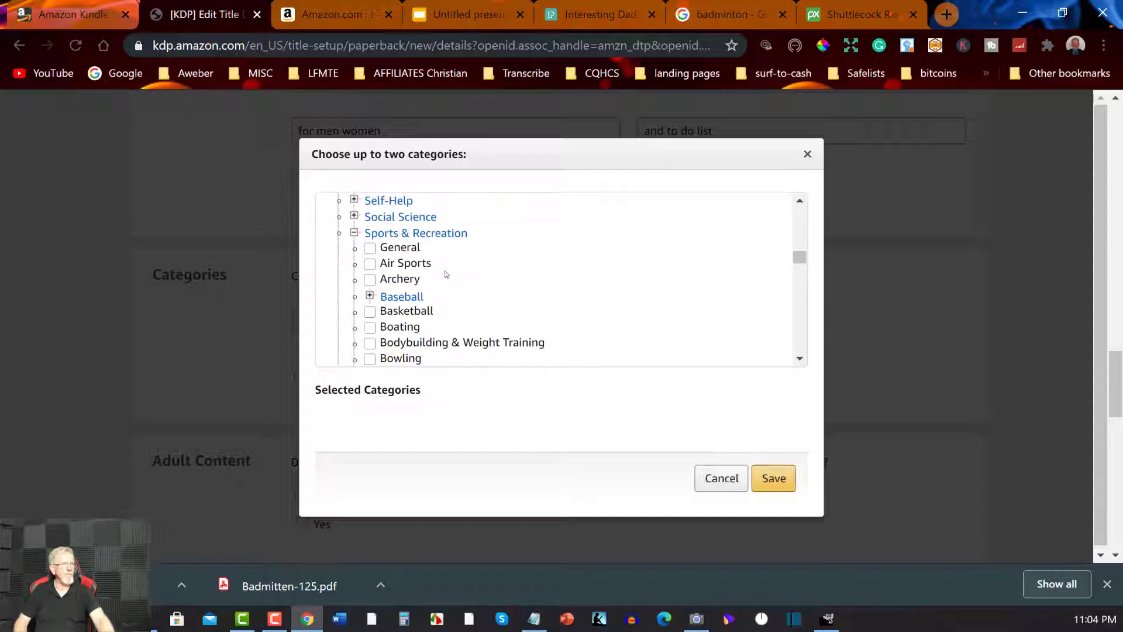
scroll(459, 291, "down", 4)
scroll(446, 274, "up", 4)
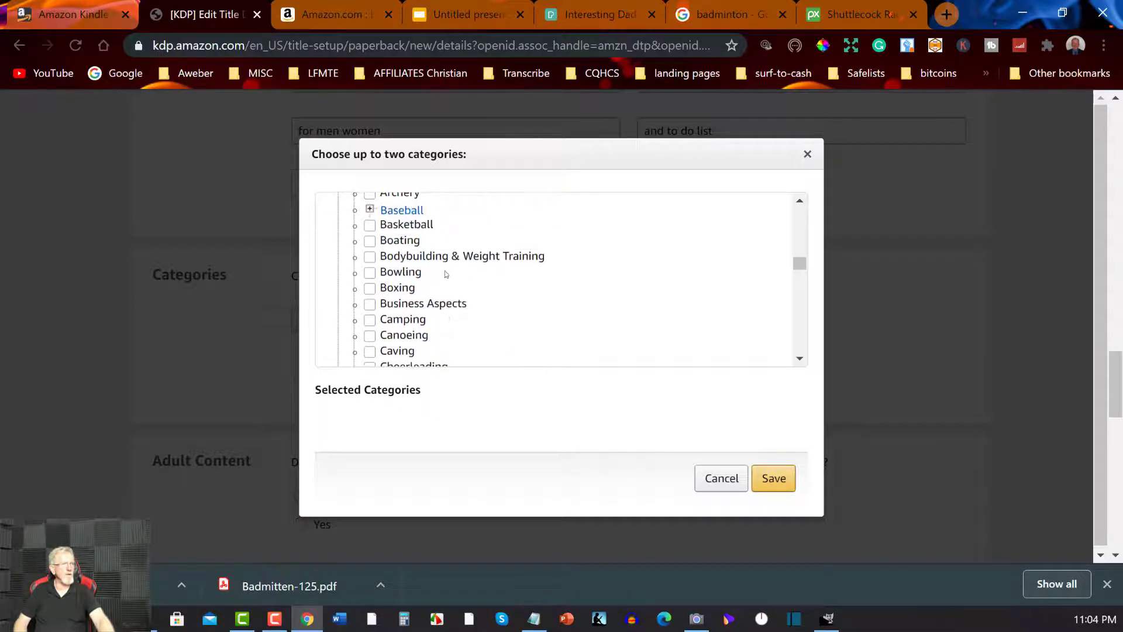
scroll(446, 274, "down", 2)
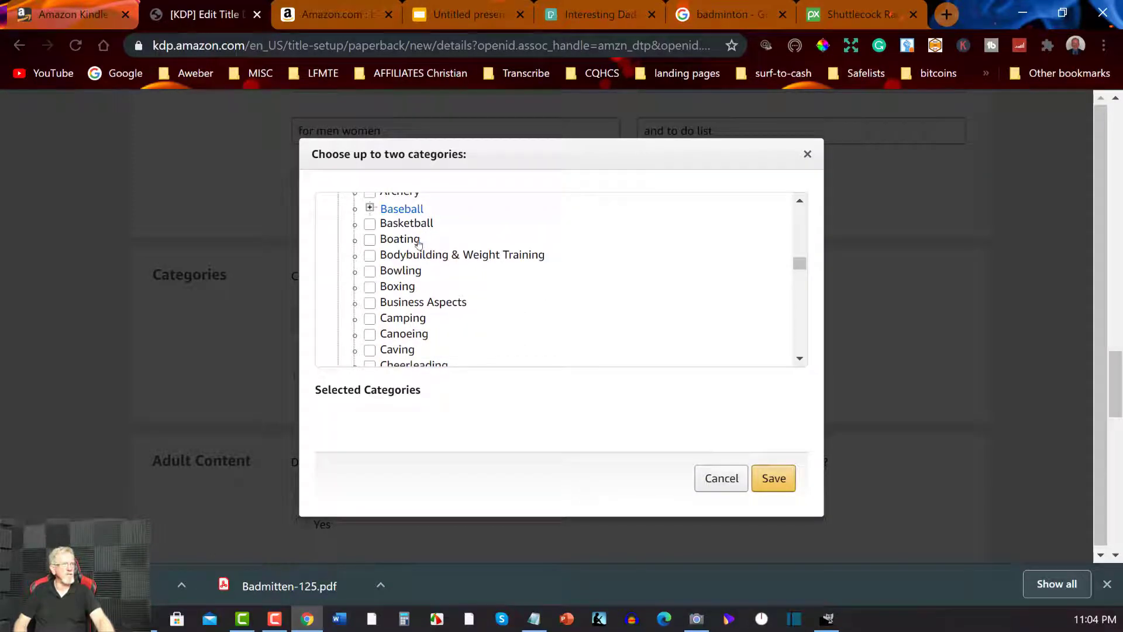
scroll(419, 243, "down", 8)
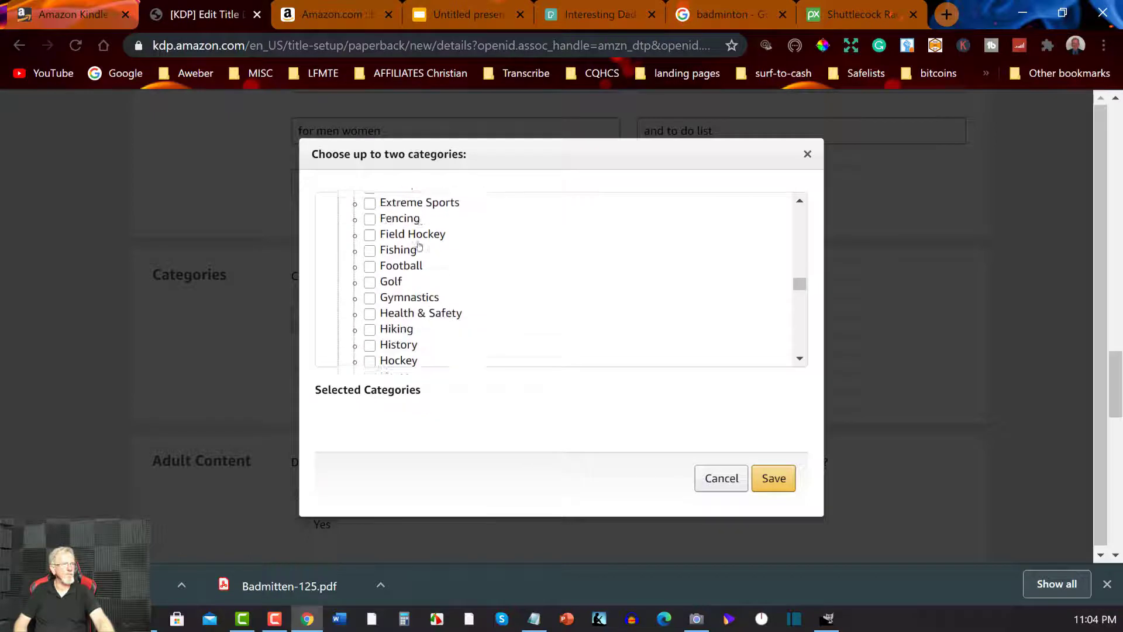
scroll(419, 246, "down", 2)
scroll(419, 245, "down", 6)
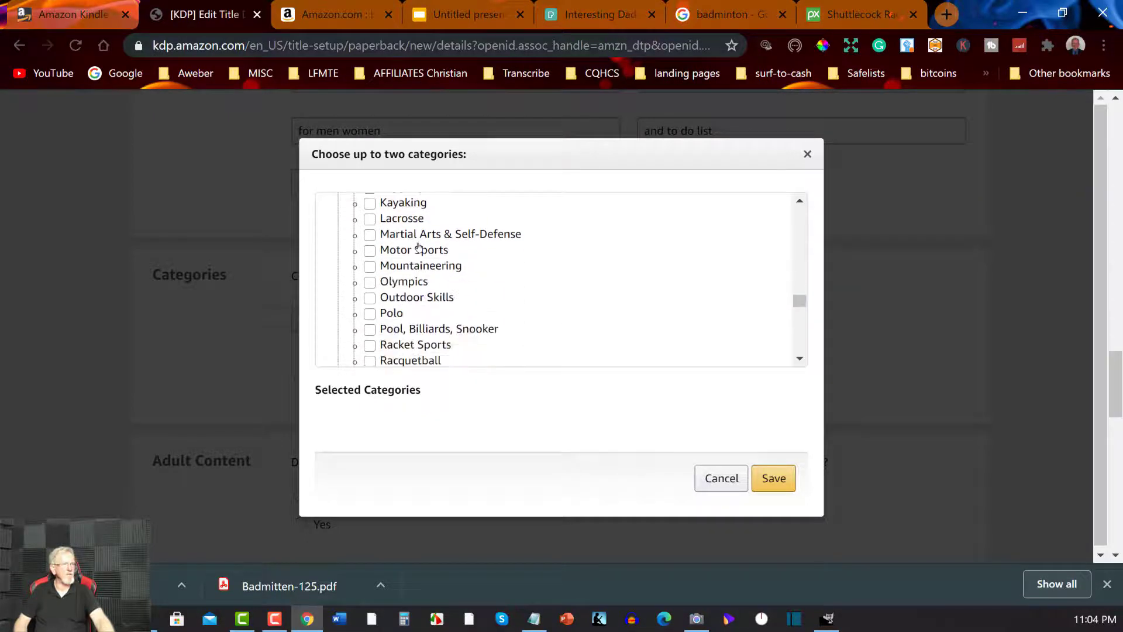
scroll(419, 245, "down", 4)
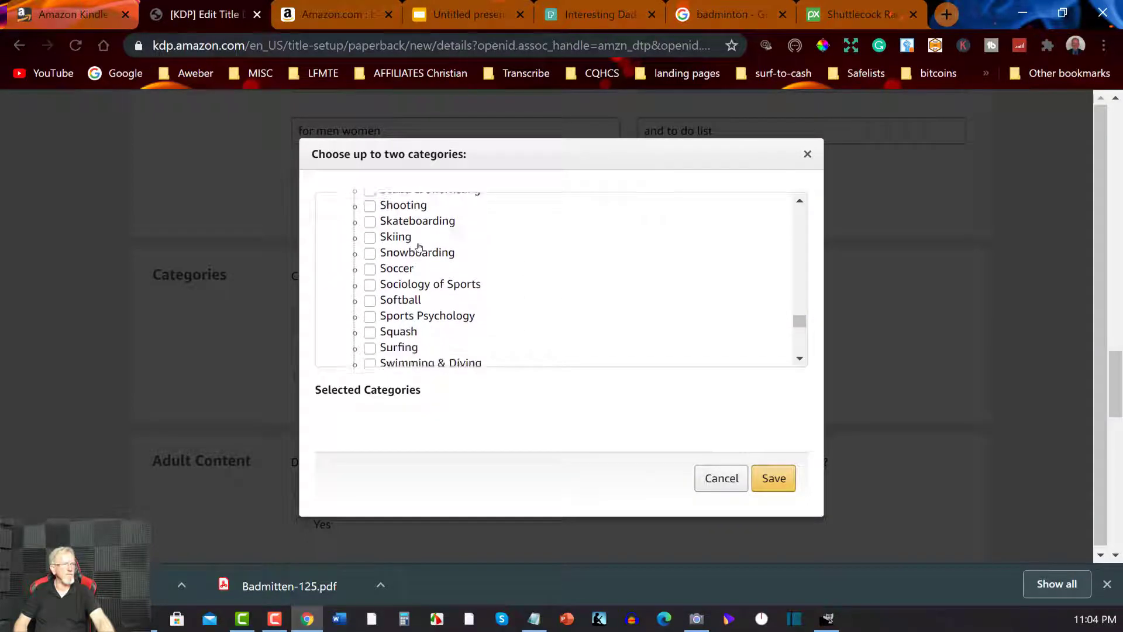
left_click(369, 238)
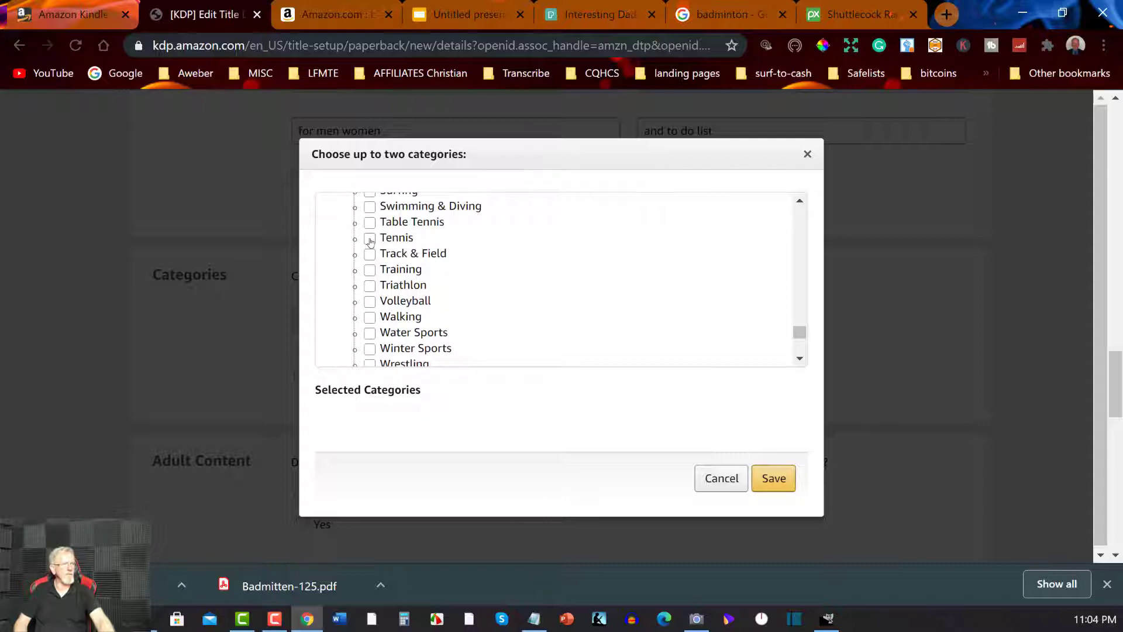
Step: Add Nonfiction > Crafts & Hobbies > General as the second browse category and save the category selection
scroll(456, 245, "down", 4)
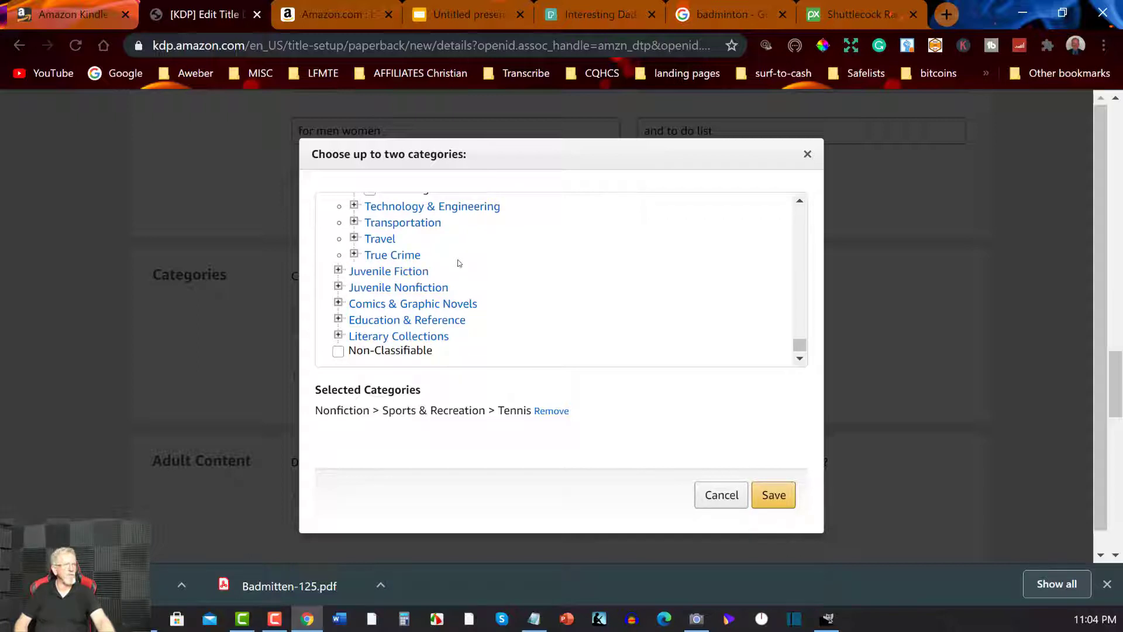
scroll(458, 262, "up", 4)
scroll(458, 263, "down", 4)
scroll(459, 263, "up", 2)
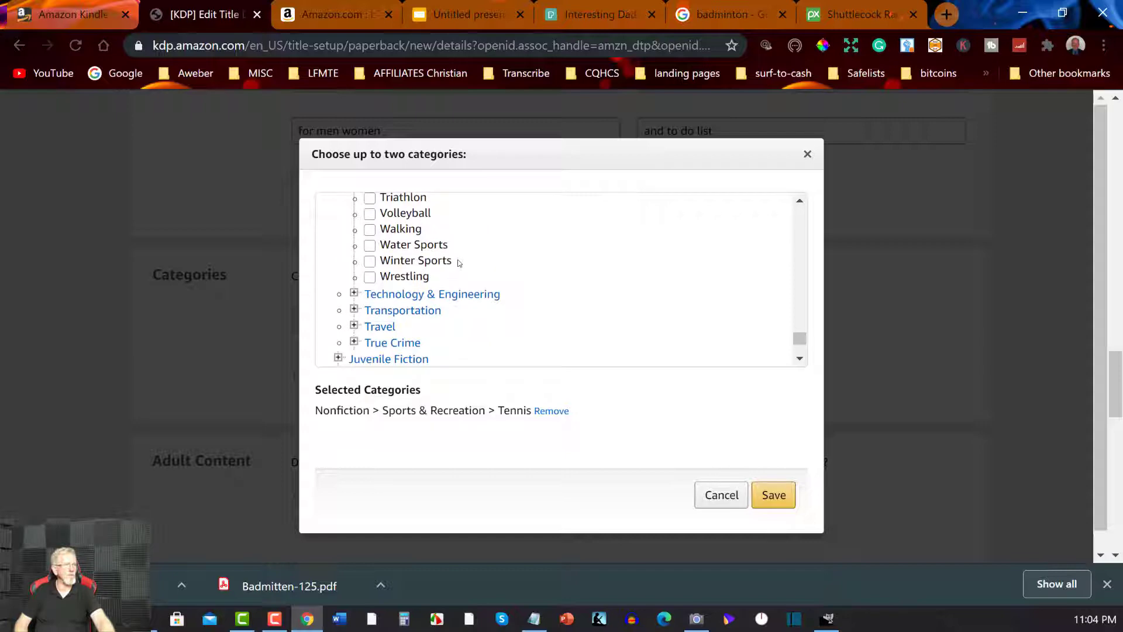
scroll(458, 262, "up", 10)
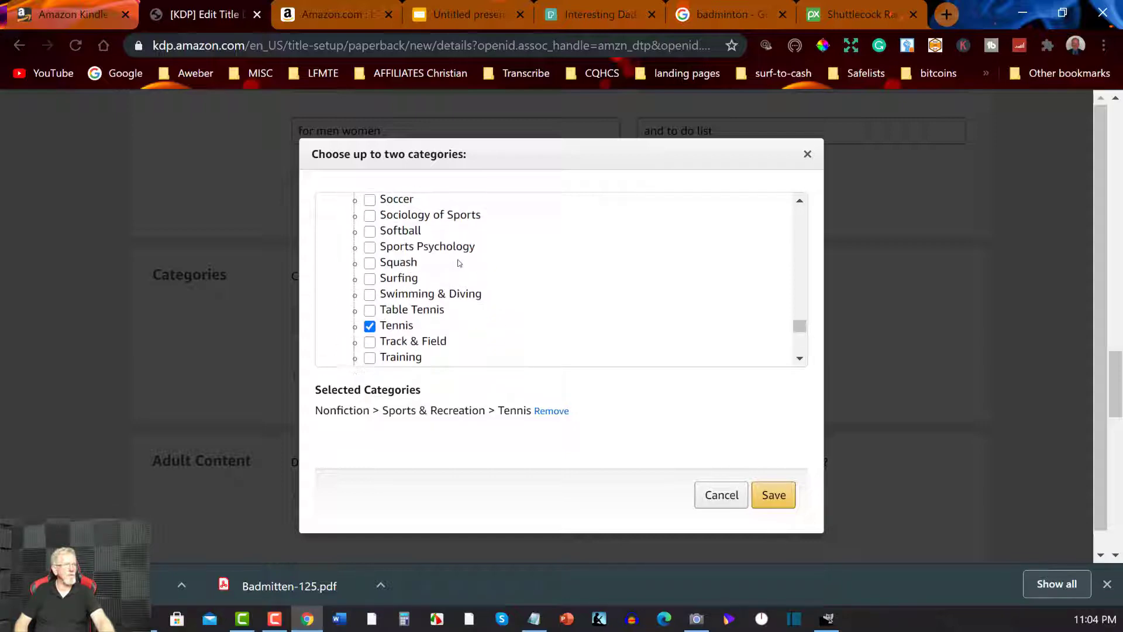
scroll(459, 263, "up", 8)
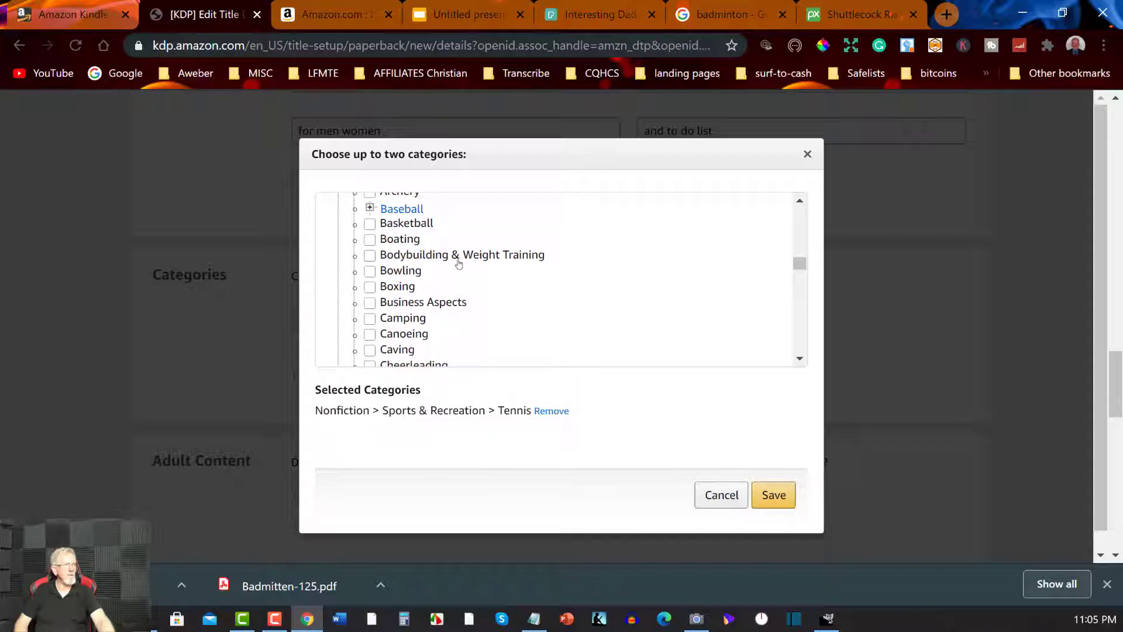
scroll(458, 263, "up", 3)
scroll(459, 263, "up", 1)
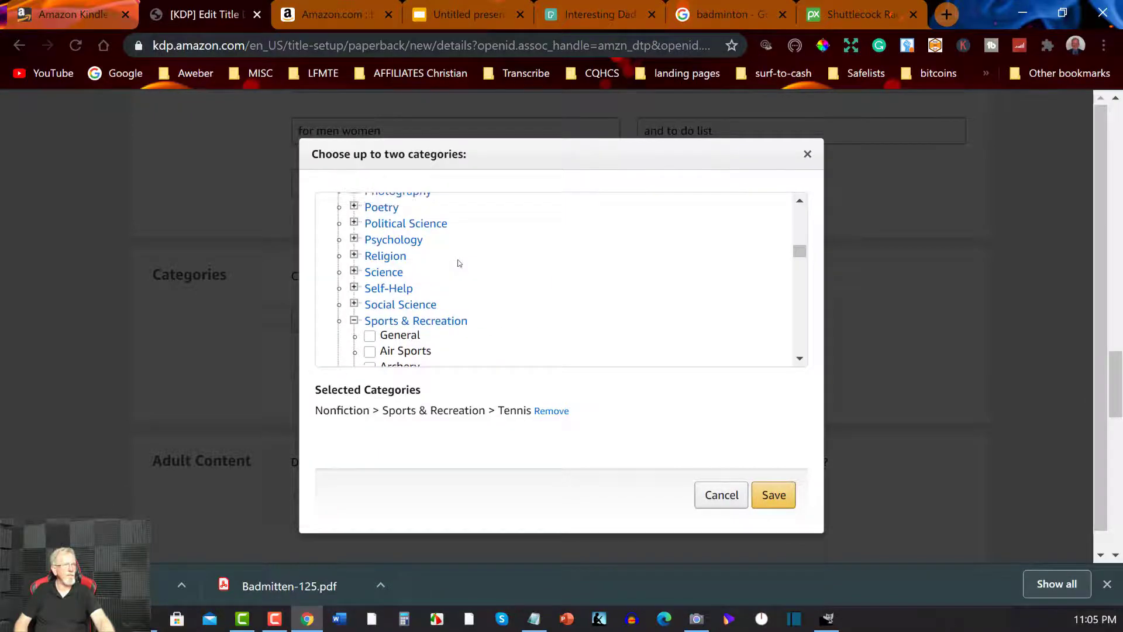
scroll(459, 263, "up", 3)
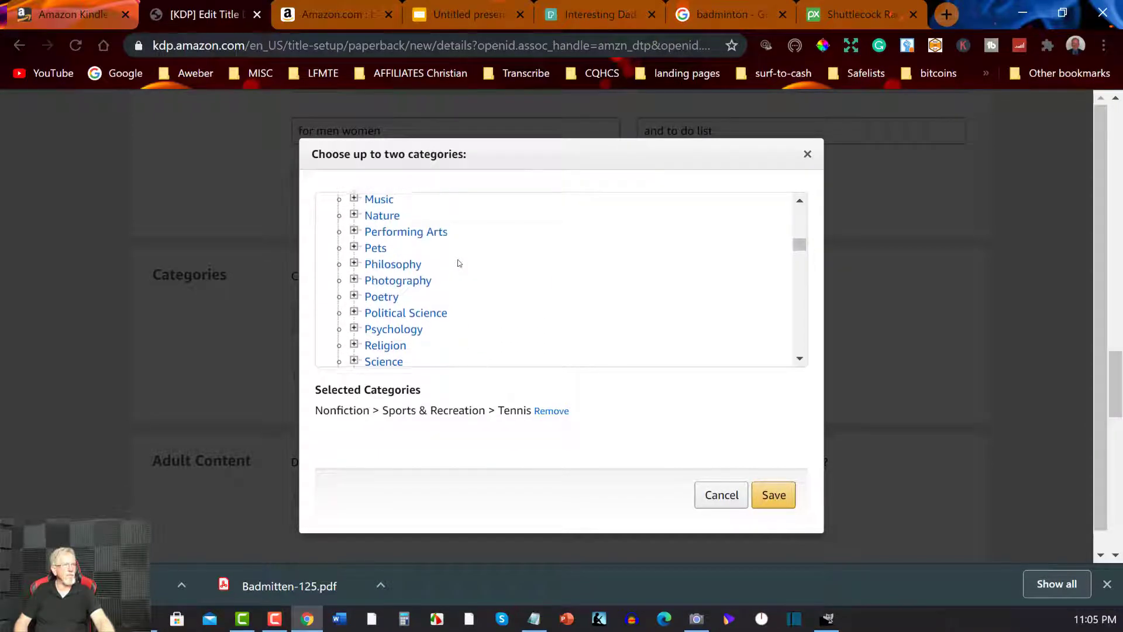
scroll(459, 263, "up", 3)
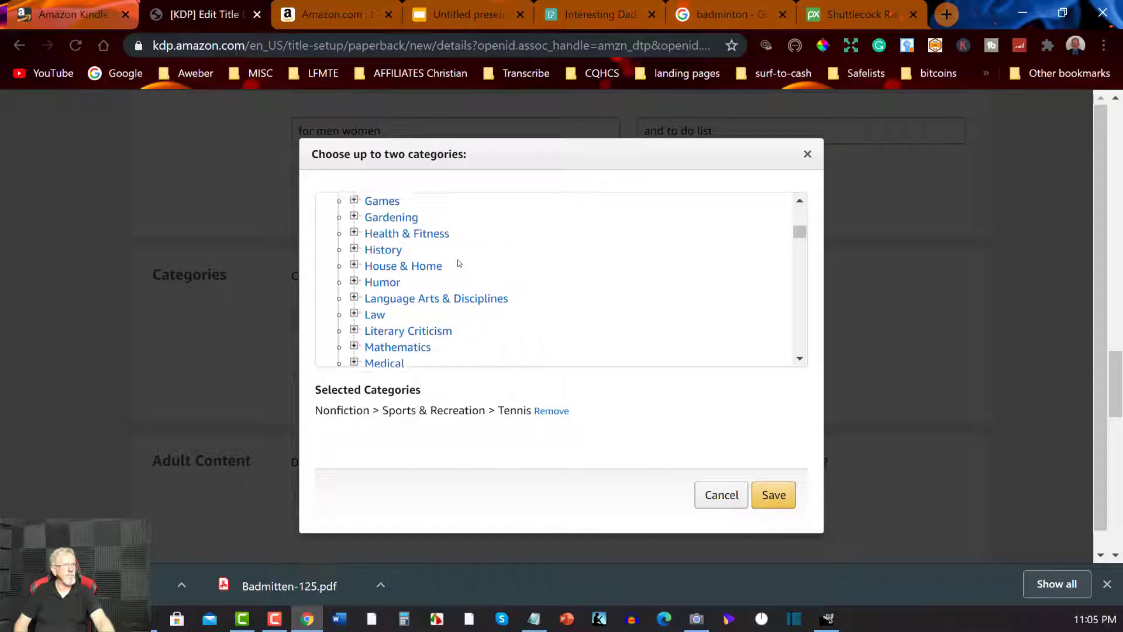
scroll(459, 264, "up", 1)
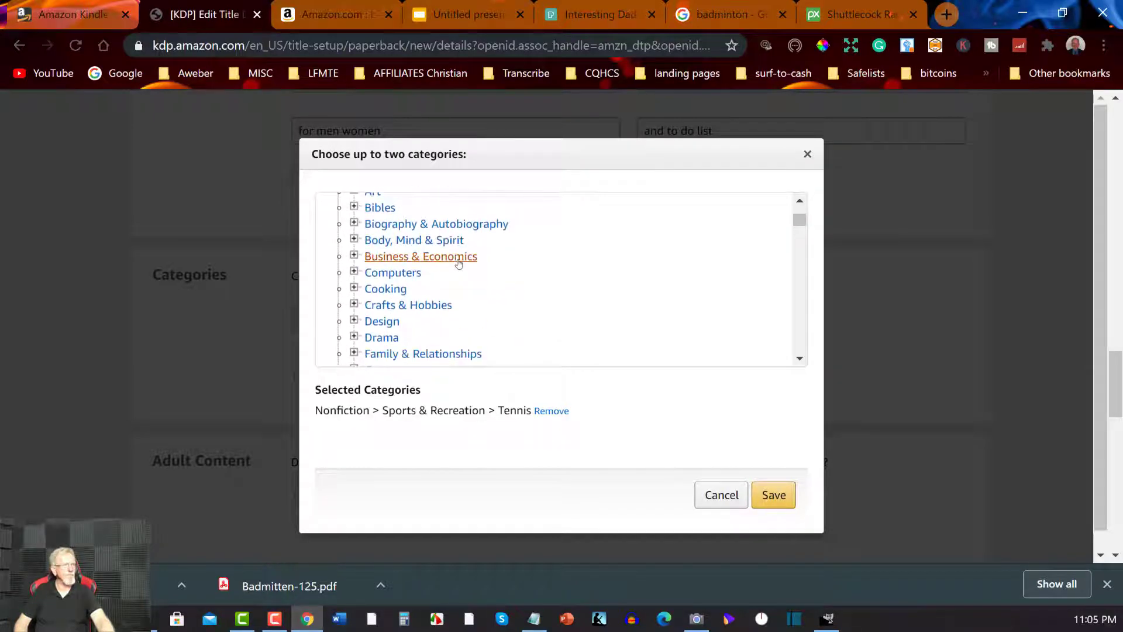
scroll(460, 263, "up", 1)
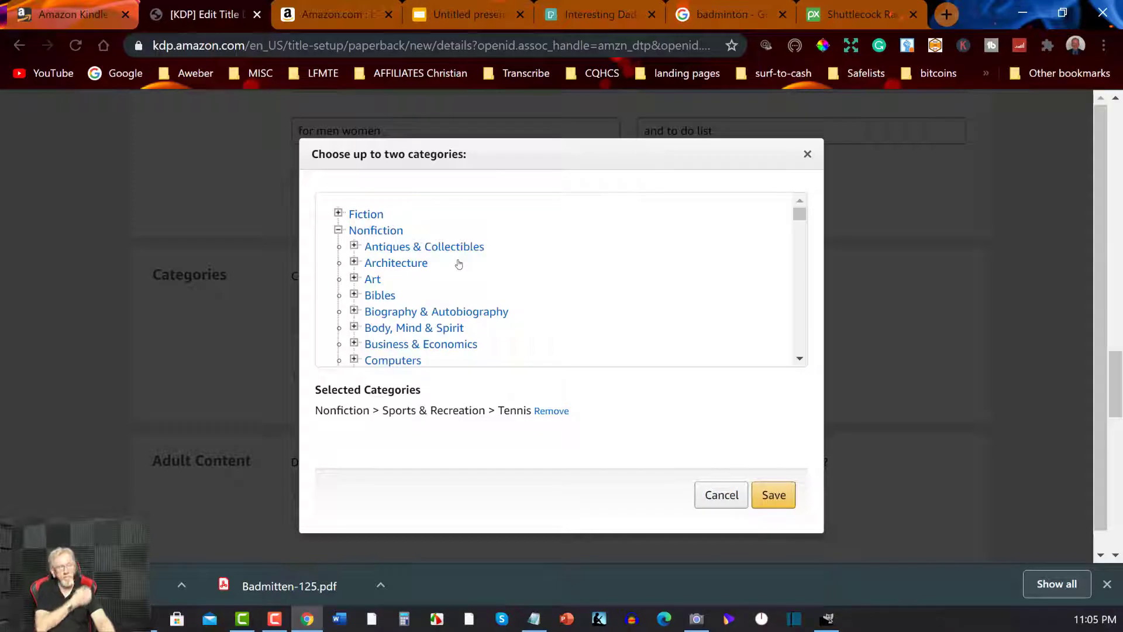
scroll(459, 264, "down", 1)
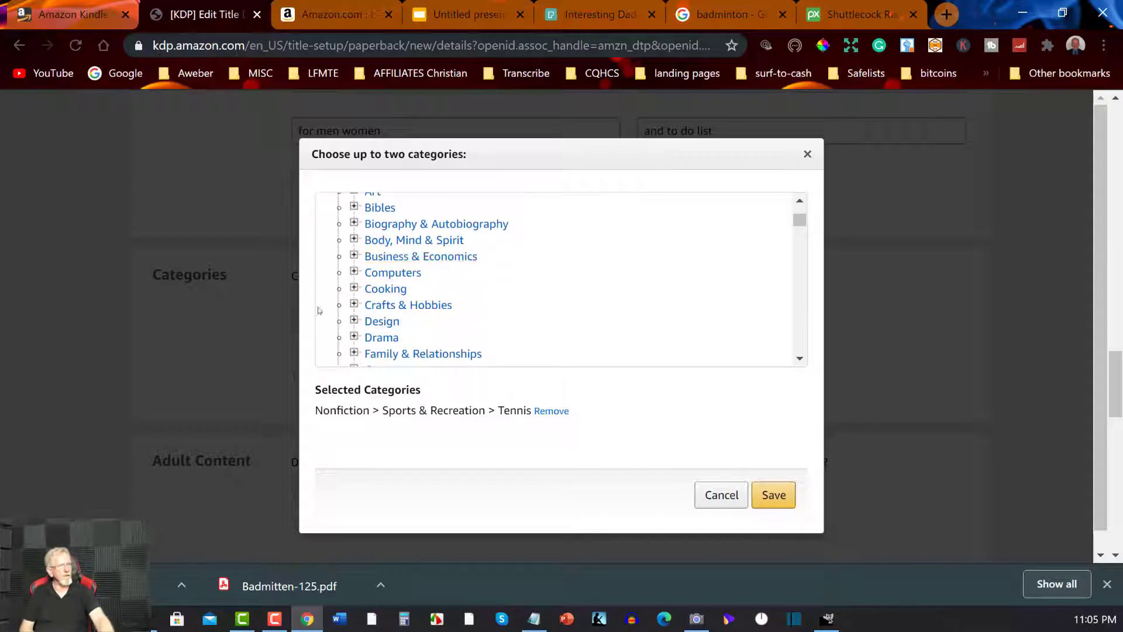
left_click(355, 305)
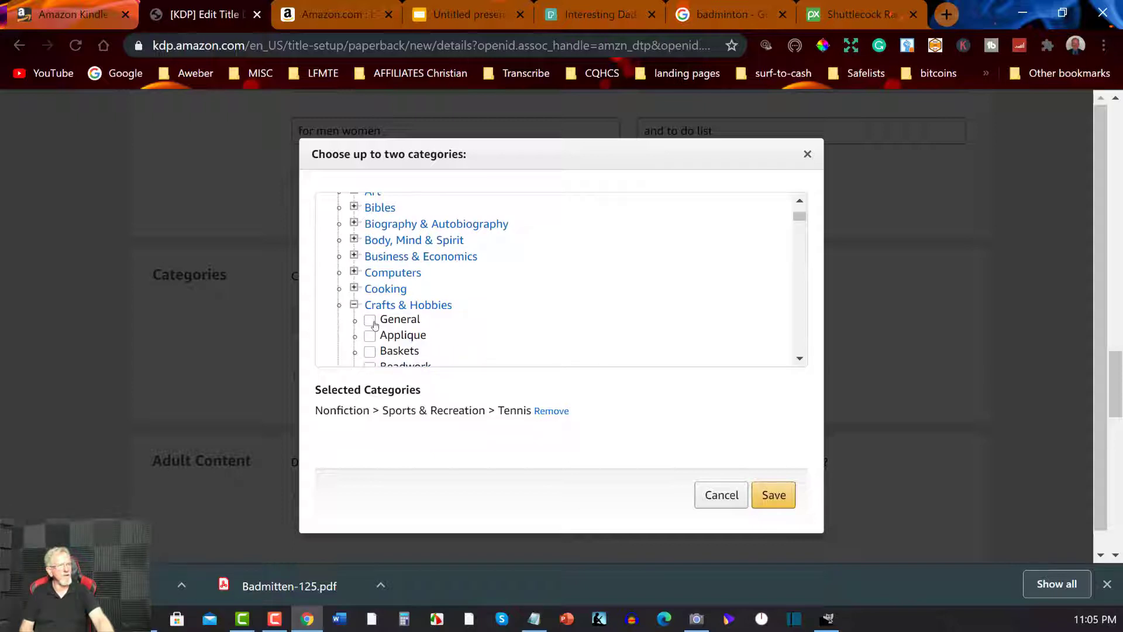
left_click(373, 322)
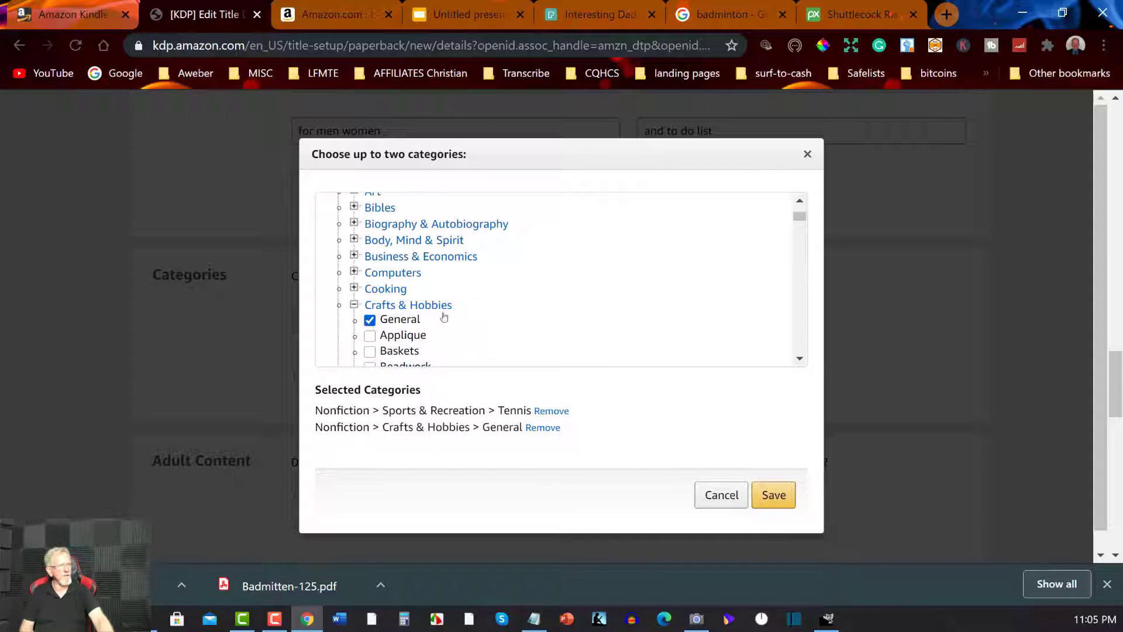
left_click(763, 491)
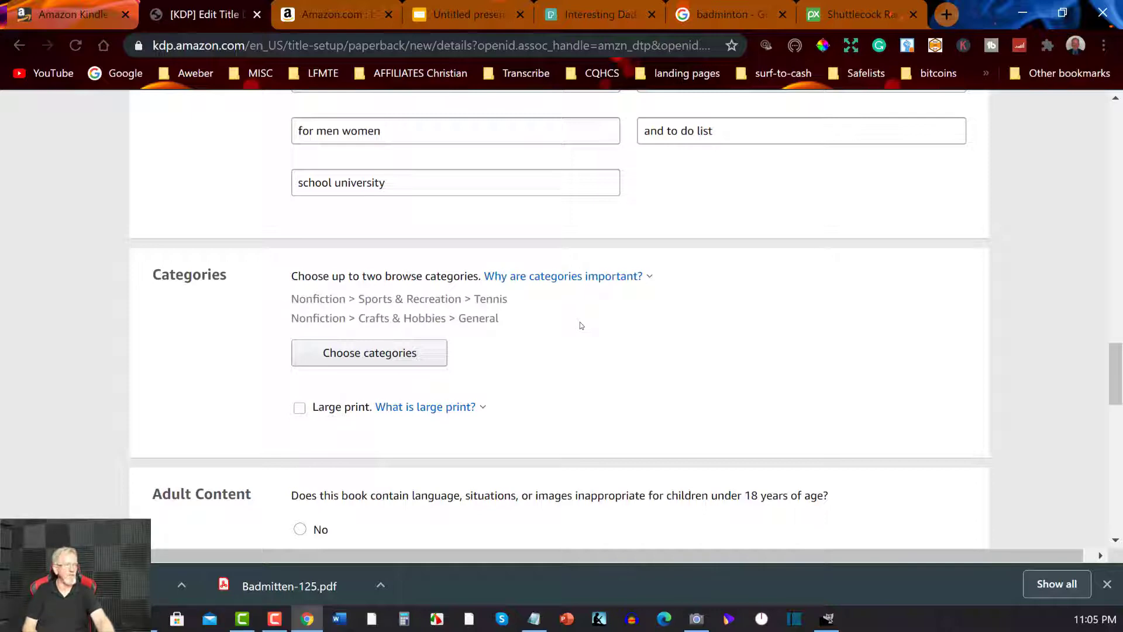
Step: Answer No to the adult content question, then save the paperback details and continue to the content stage
scroll(581, 325, "down", 5)
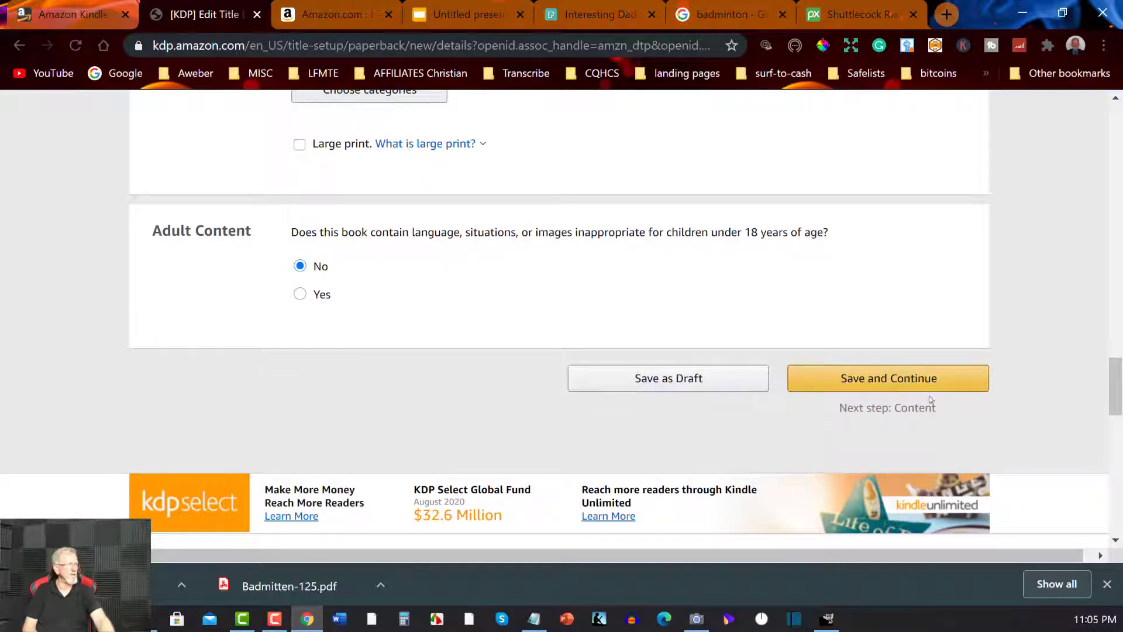
left_click(904, 378)
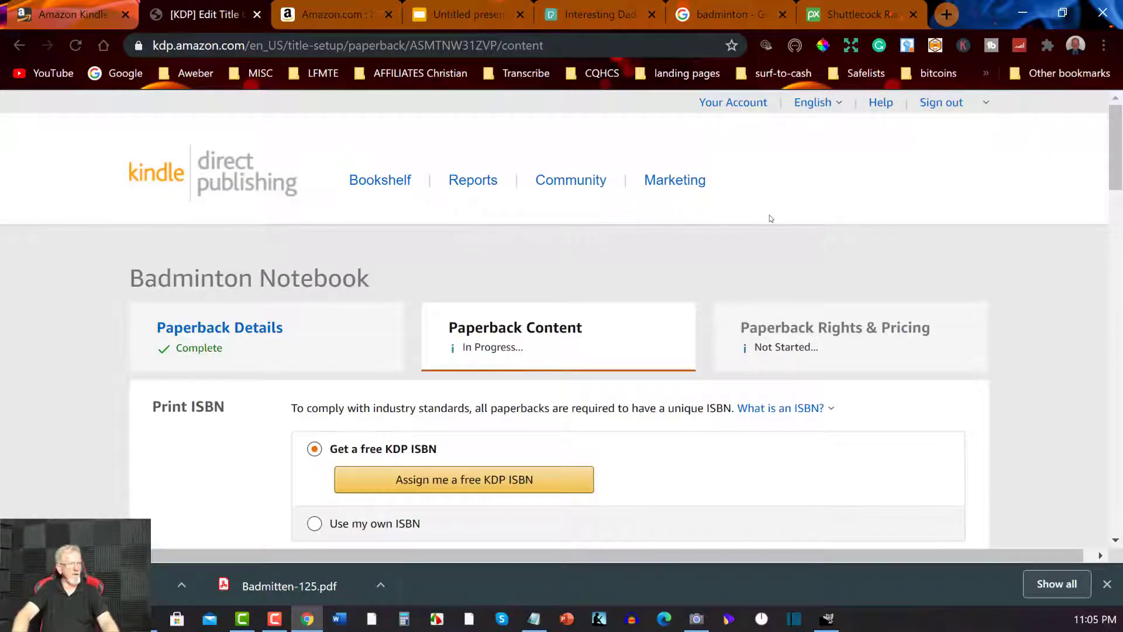
Step: Assign a free KDP ISBN to the paperback and confirm the assignment
scroll(770, 216, "down", 4)
left_click(471, 218)
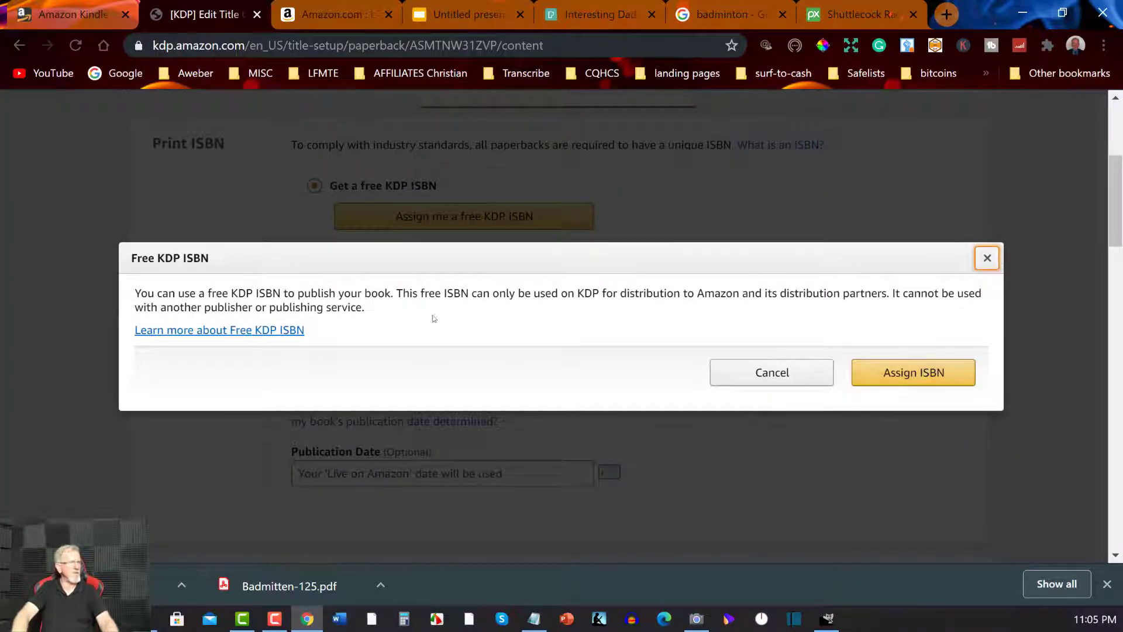
left_click(910, 366)
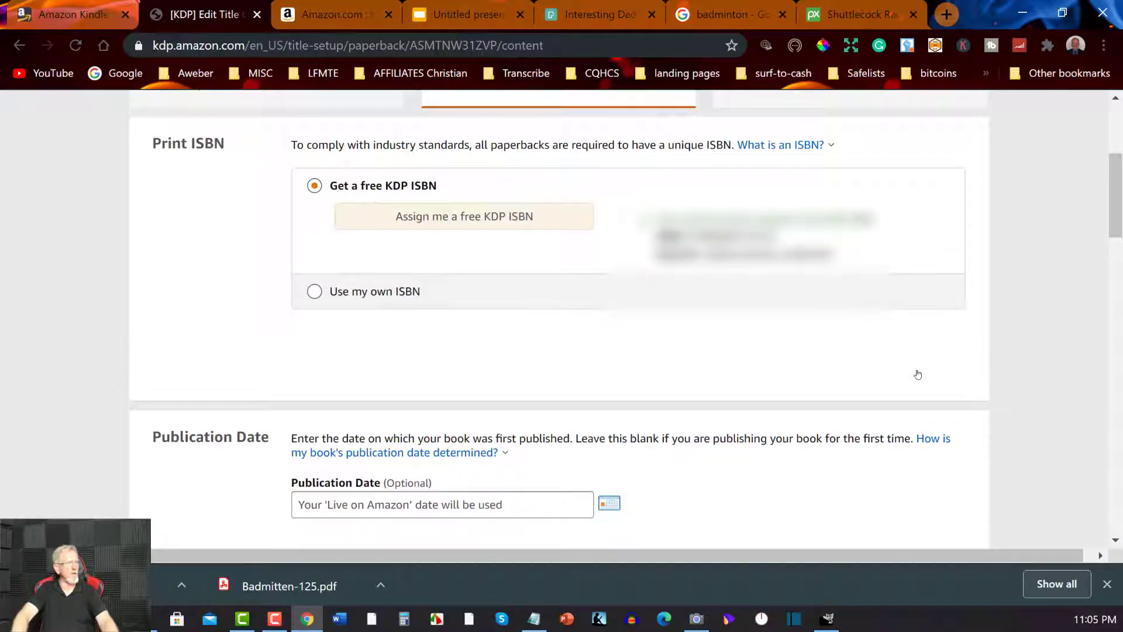
Step: Copy the newly assigned ISBN, bring up the Notepad notes file, and return to the KDP form
left_click_drag(775, 236, 687, 236)
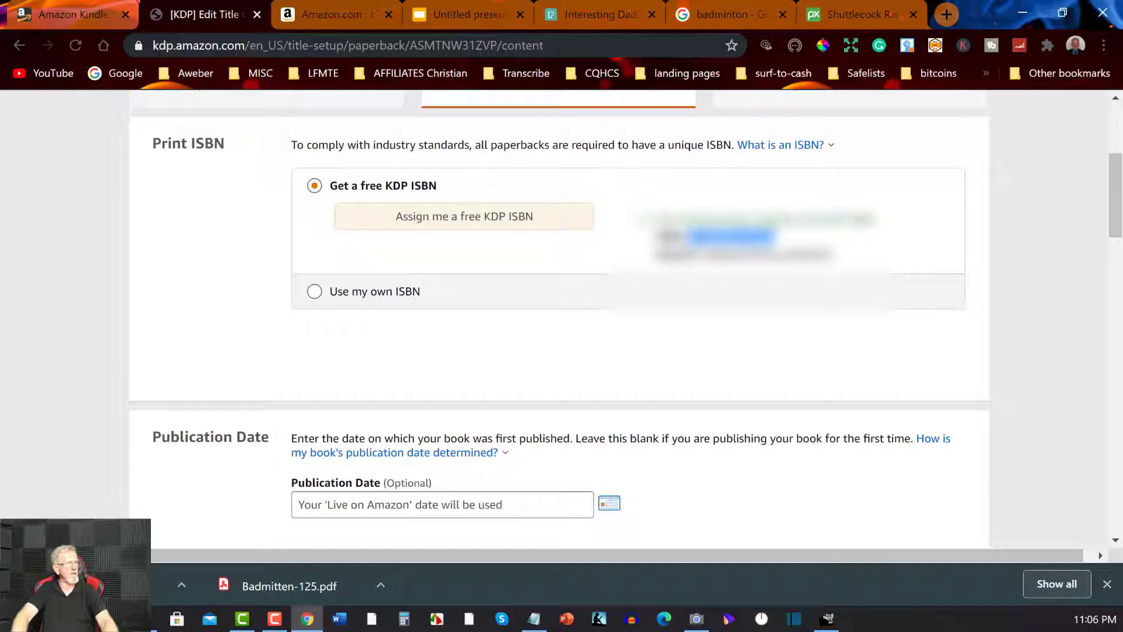
right_click(723, 240)
left_click(761, 250)
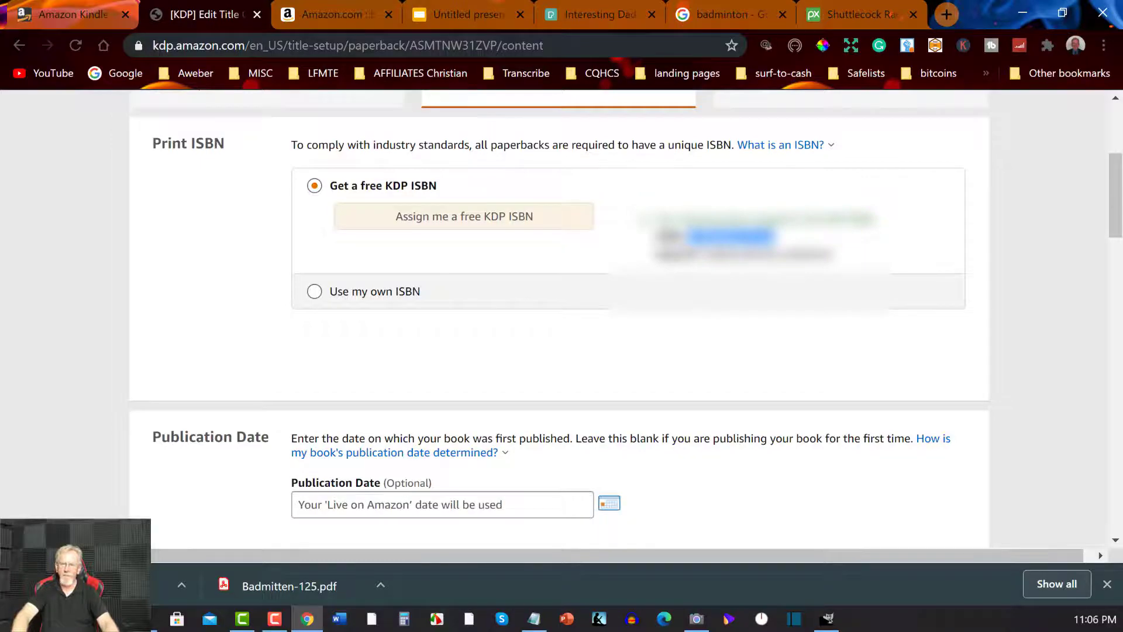
key("alt+Tab")
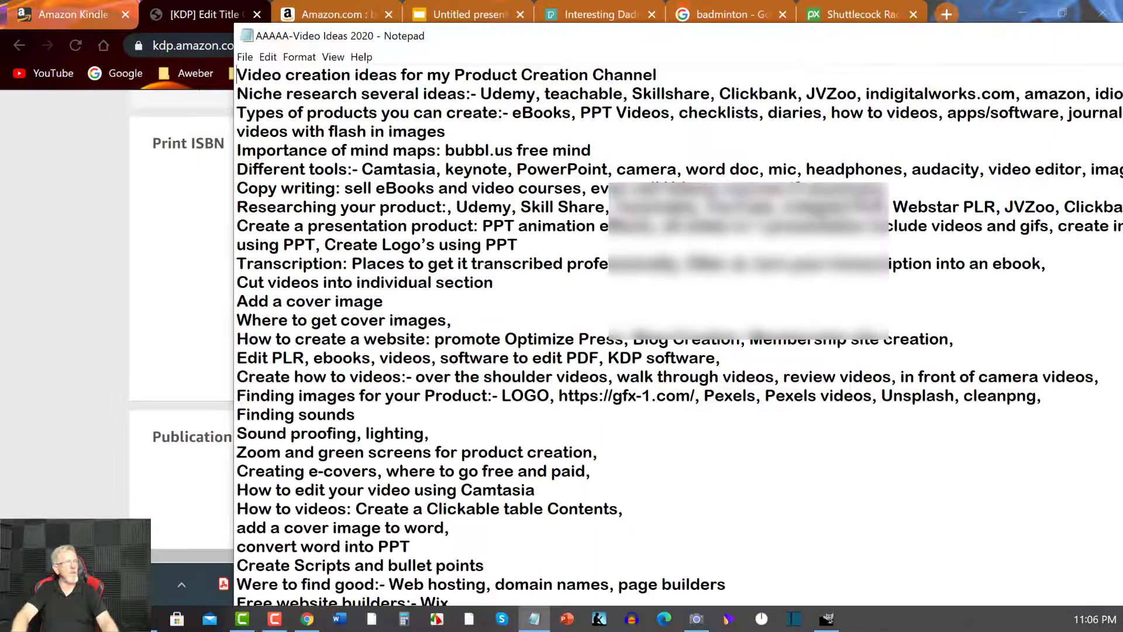
key("alt+Tab")
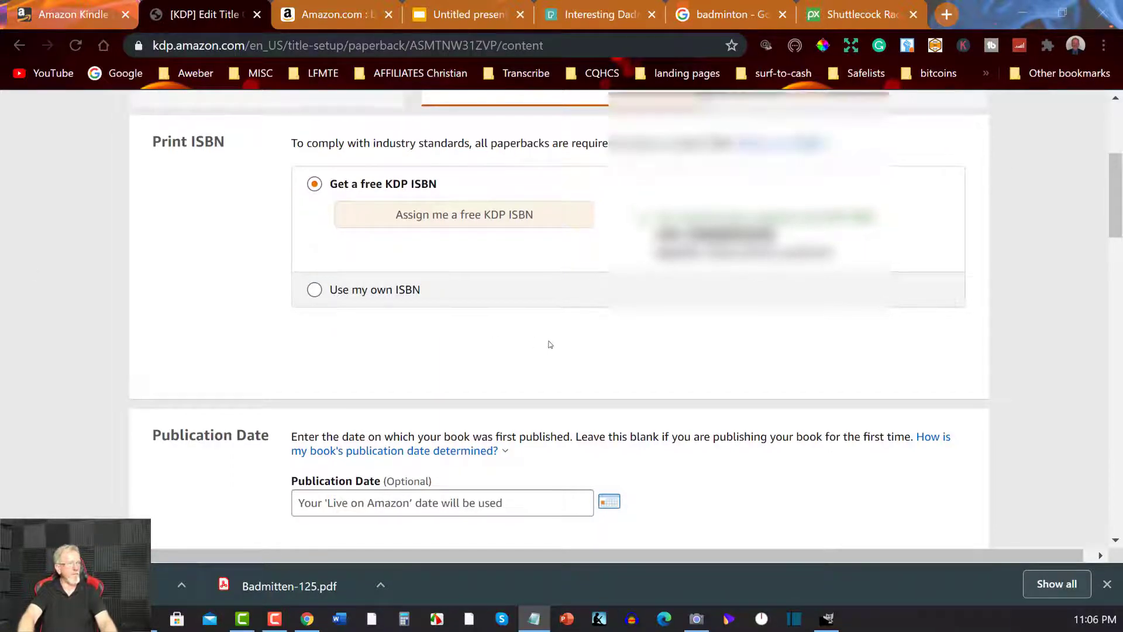
Step: Set the paperback's print options to Bleed (PDF only) and a Glossy cover finish
scroll(550, 344, "down", 5)
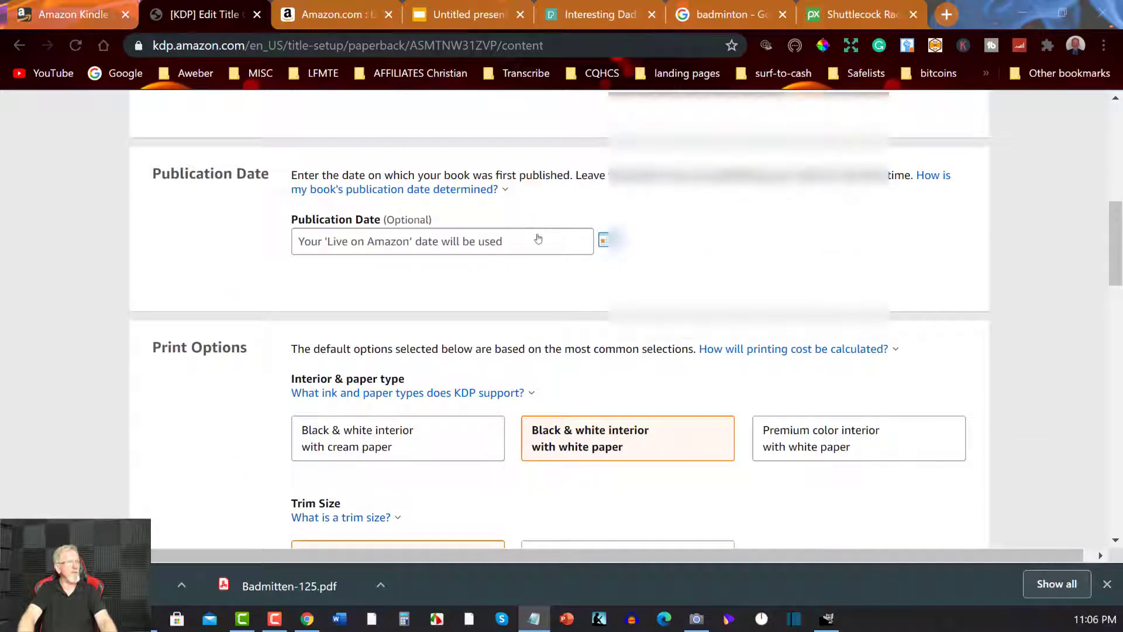
scroll(529, 253, "down", 2)
mouse_move(405, 342)
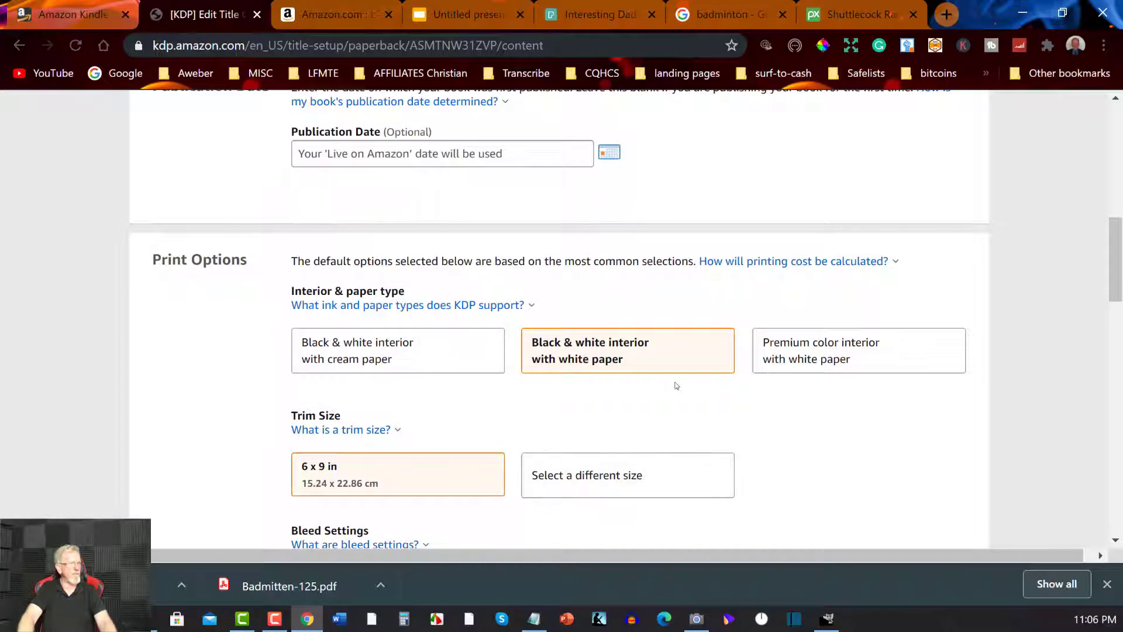
scroll(676, 386, "down", 3)
left_click(607, 416)
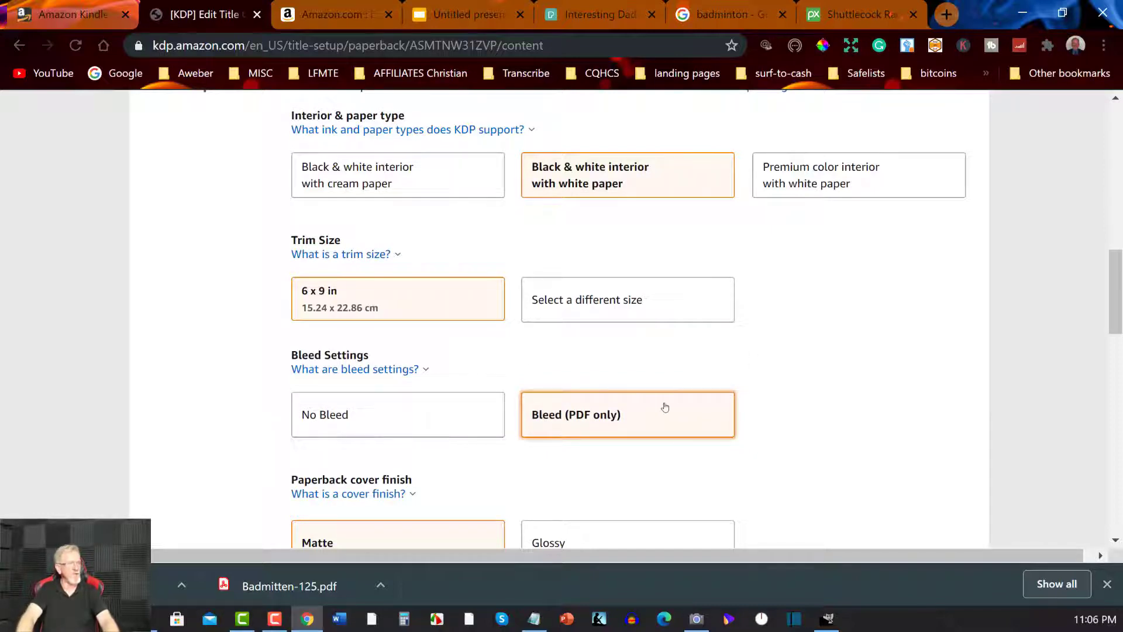
scroll(803, 331, "down", 3)
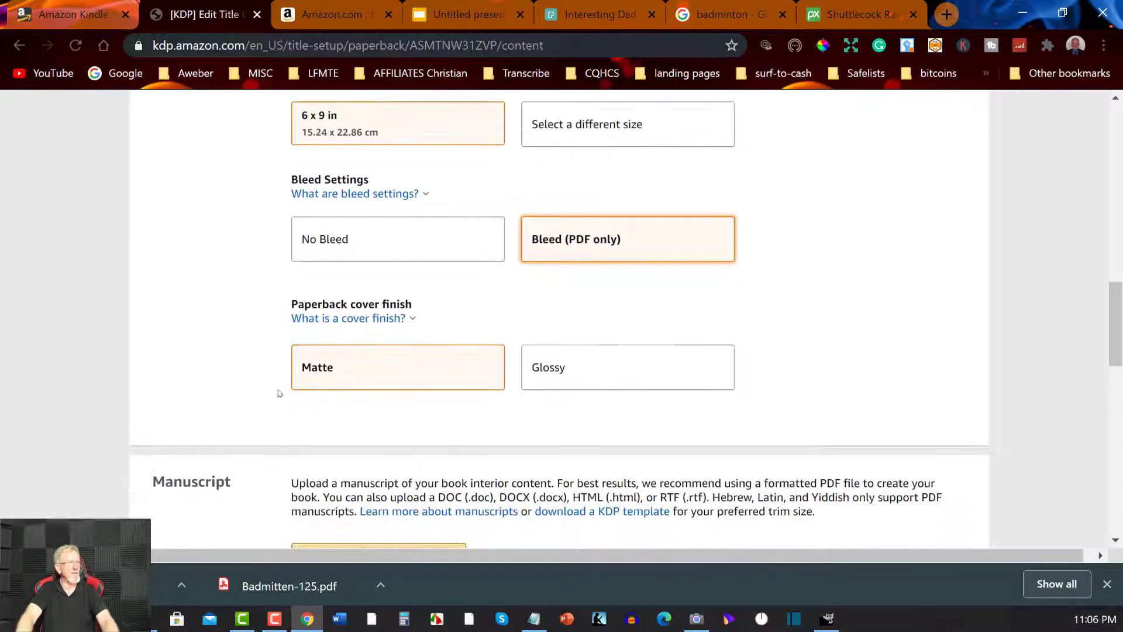
left_click(647, 358)
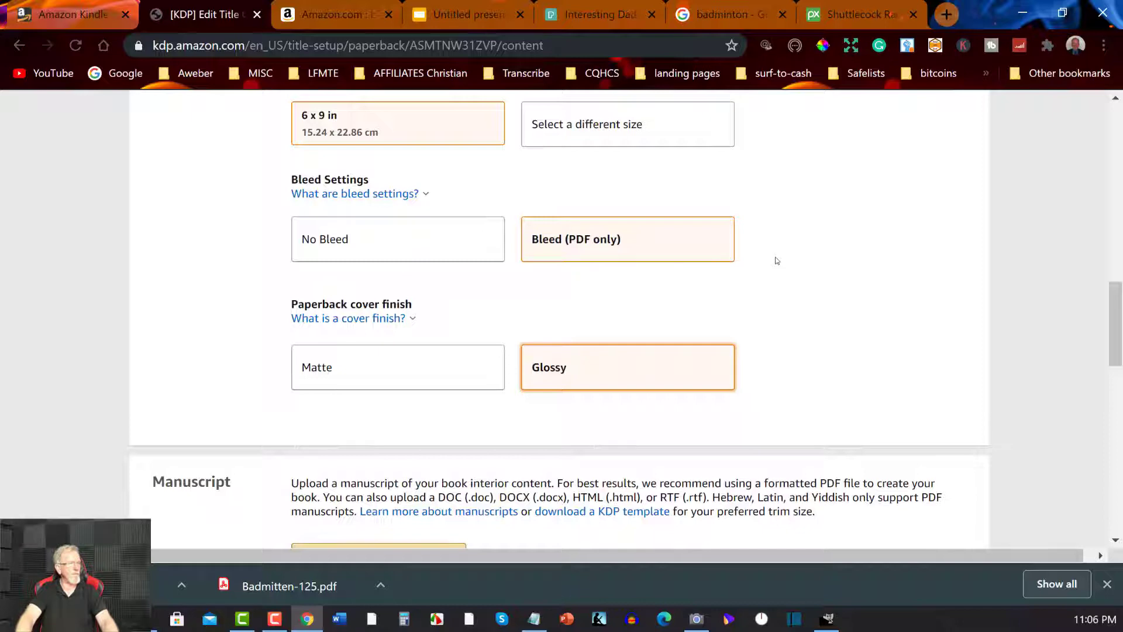
Step: Upload the Badmitten-125 PDF from the Low-Content-PLR folder on drive D as the paperback manuscript
scroll(777, 261, "down", 3)
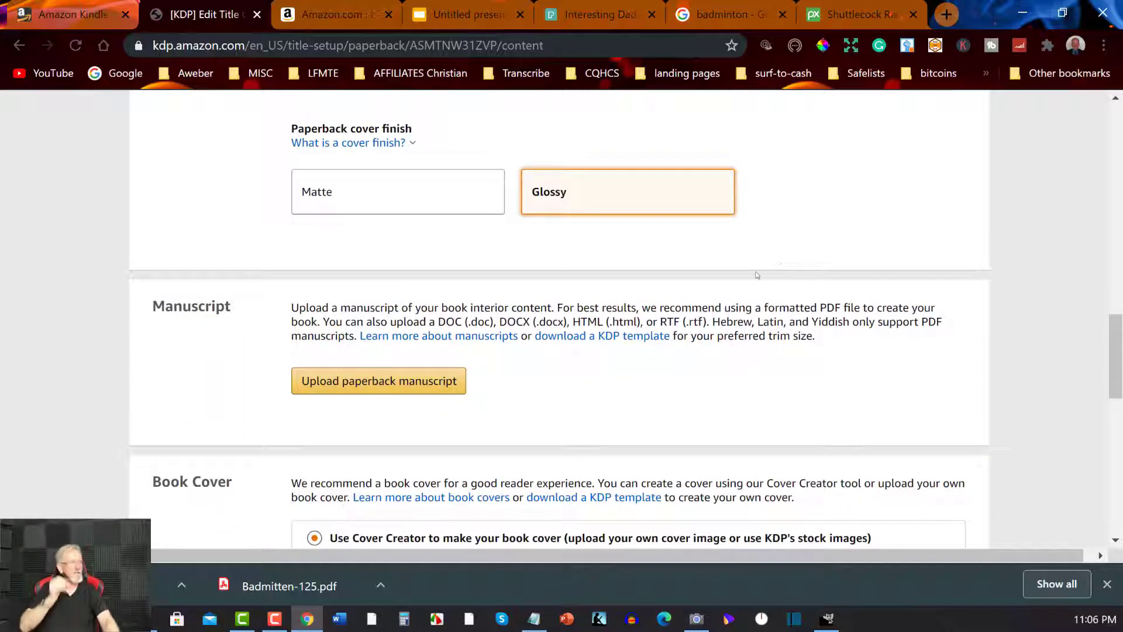
left_click(391, 380)
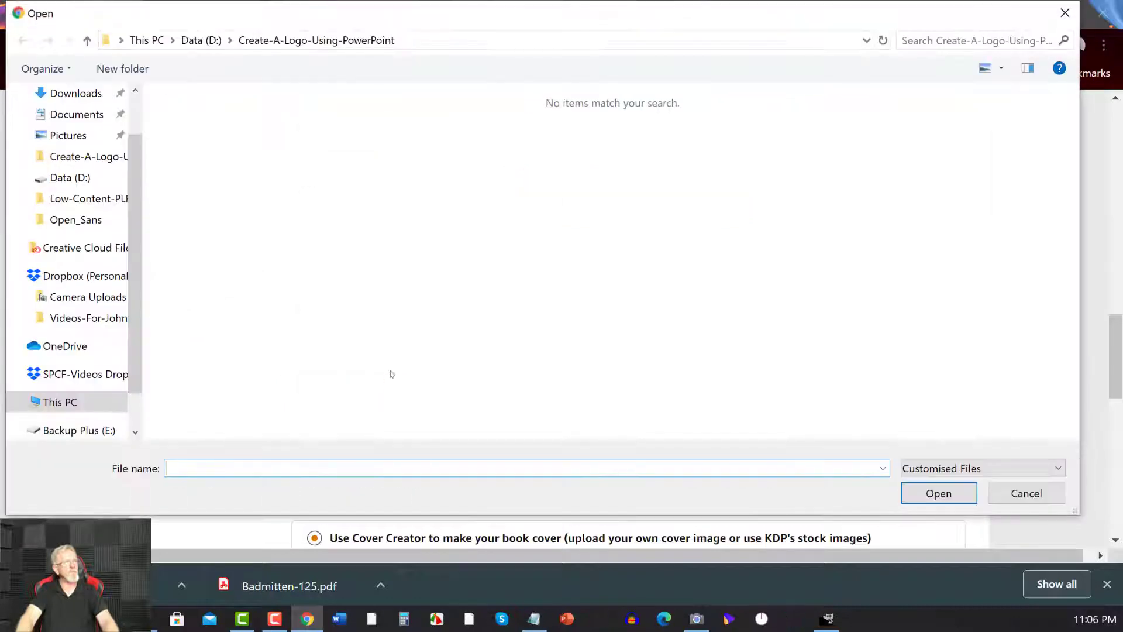
left_click(200, 42)
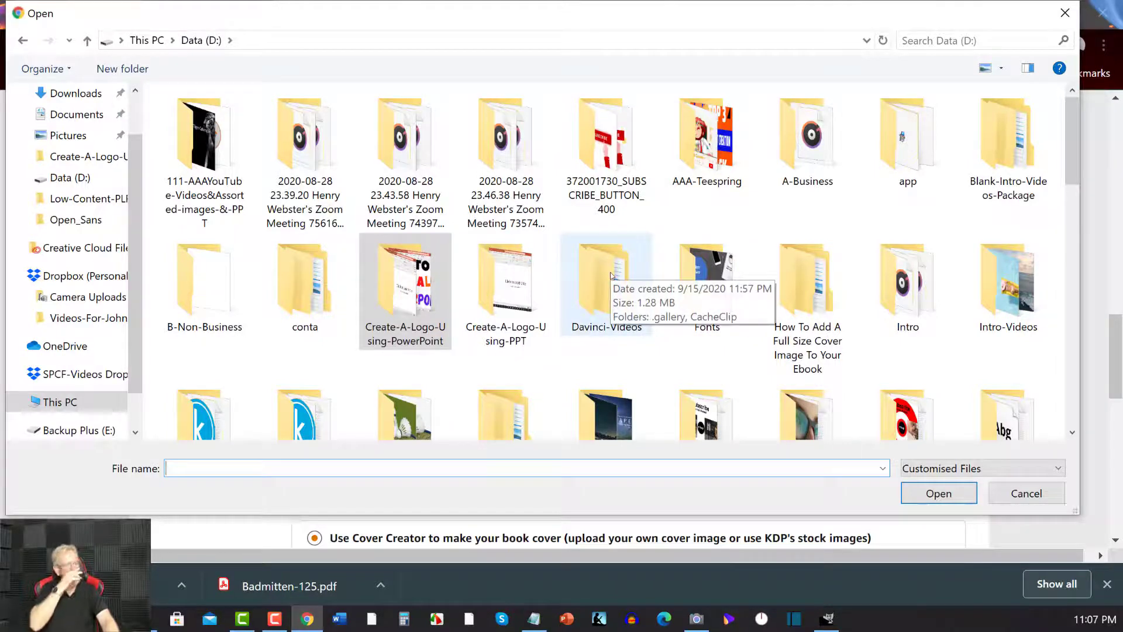
scroll(895, 252, "down", 3)
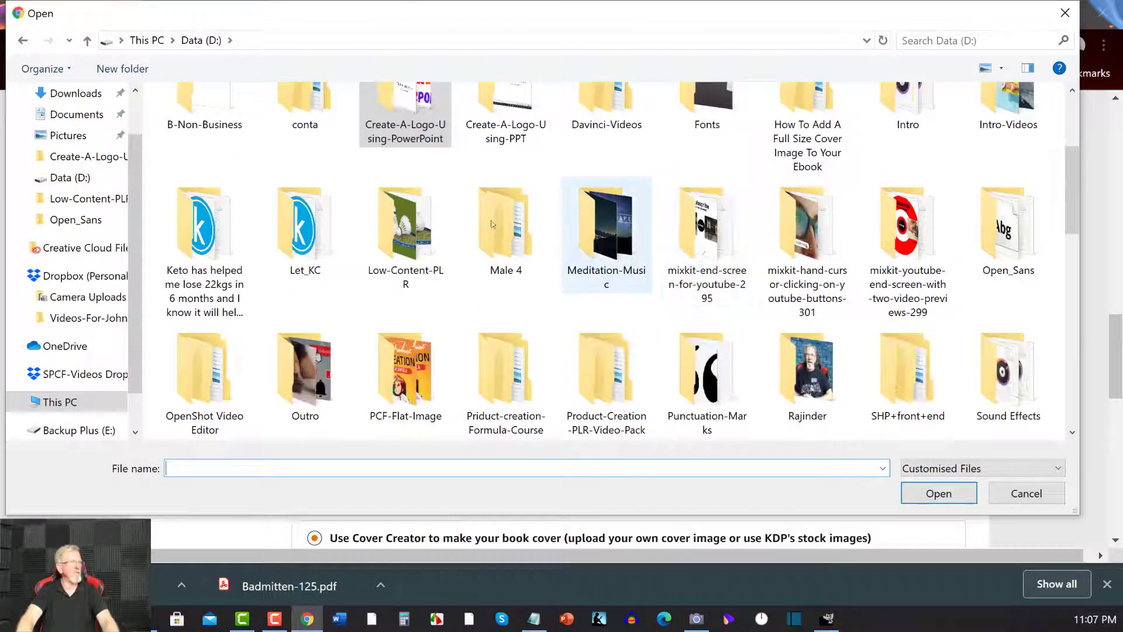
double_click(388, 218)
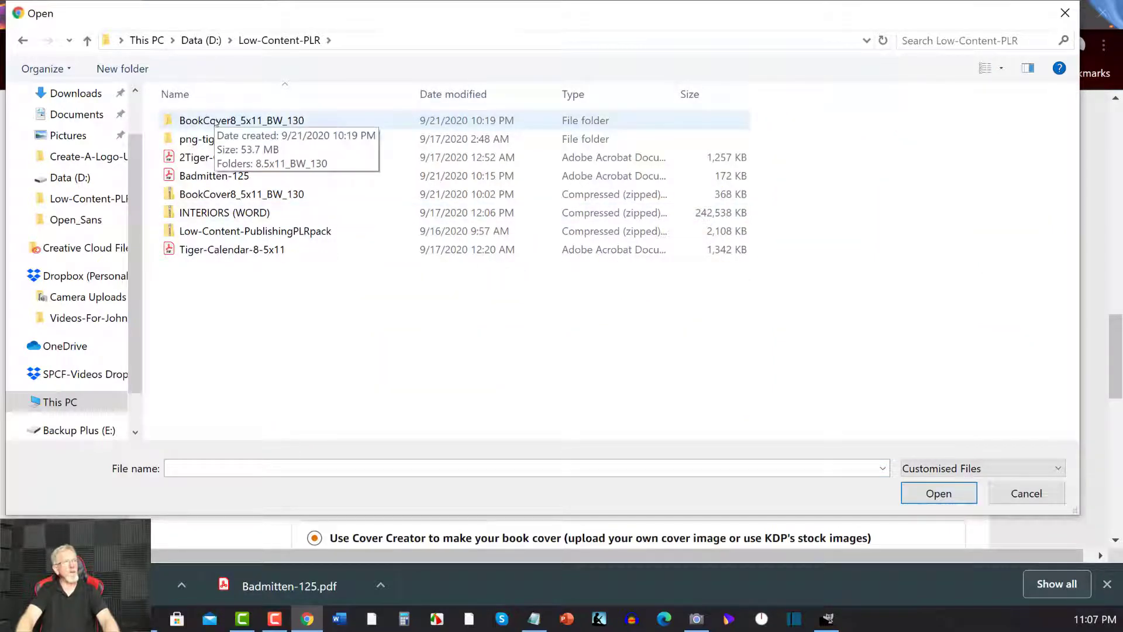
left_click(199, 178)
double_click(197, 176)
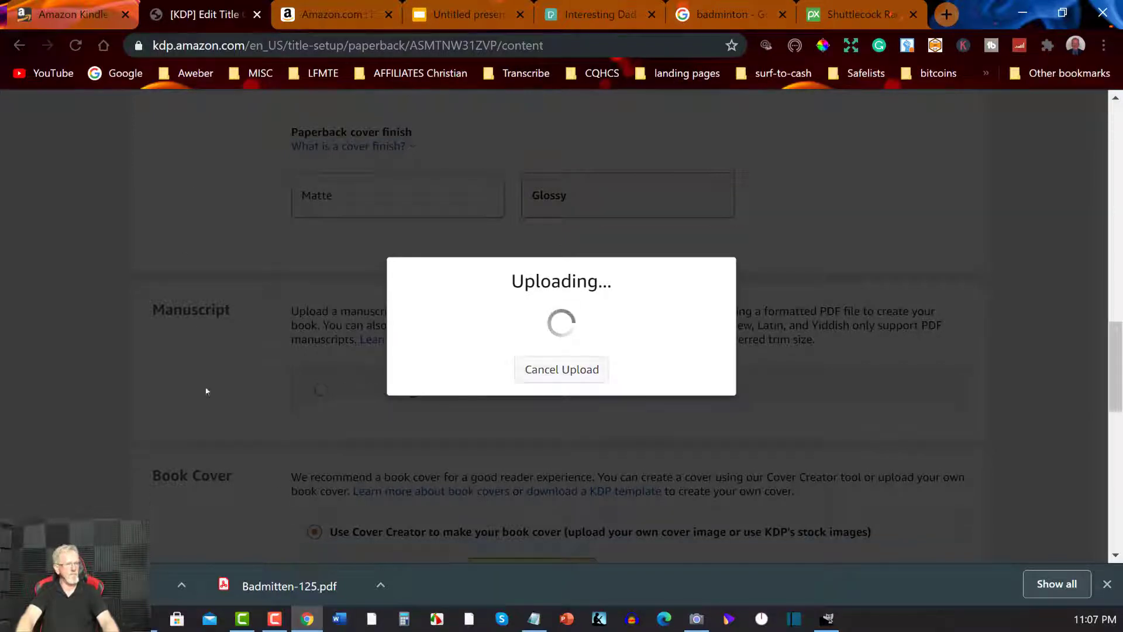
Step: View the downloaded Badmitten-125.pdf to check the interior file, and close it again
left_click(381, 586)
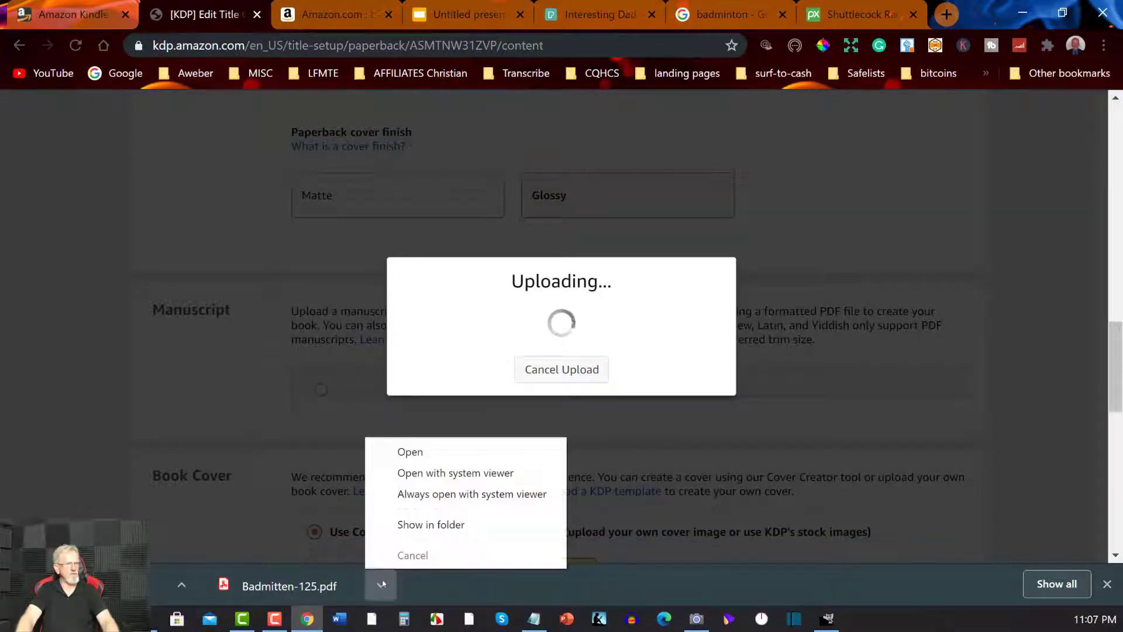
left_click(404, 451)
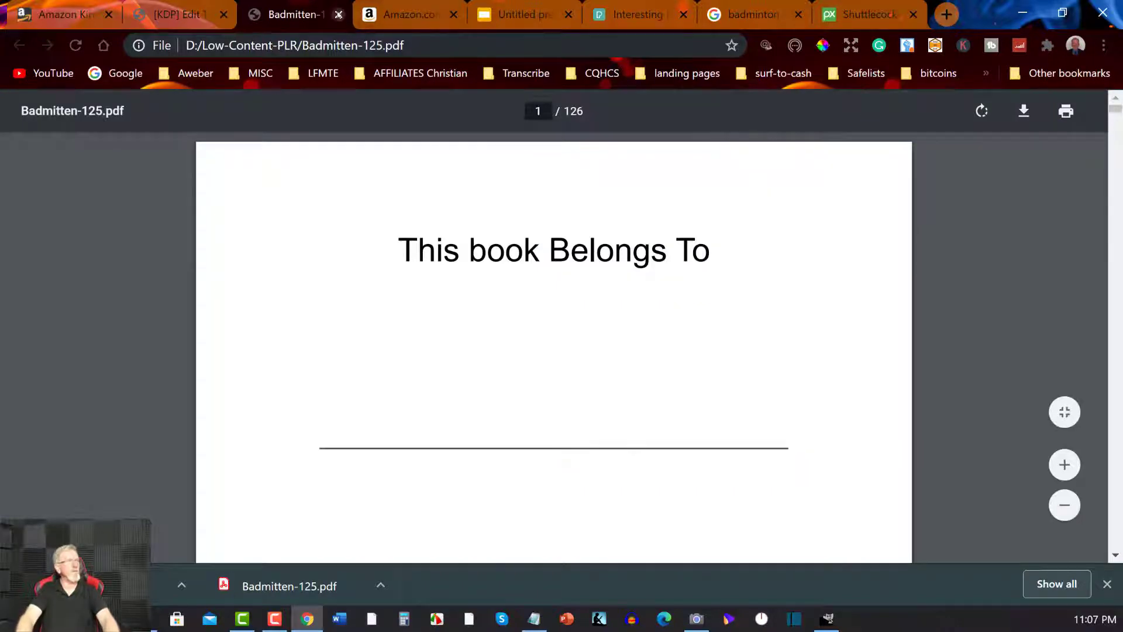
left_click(338, 14)
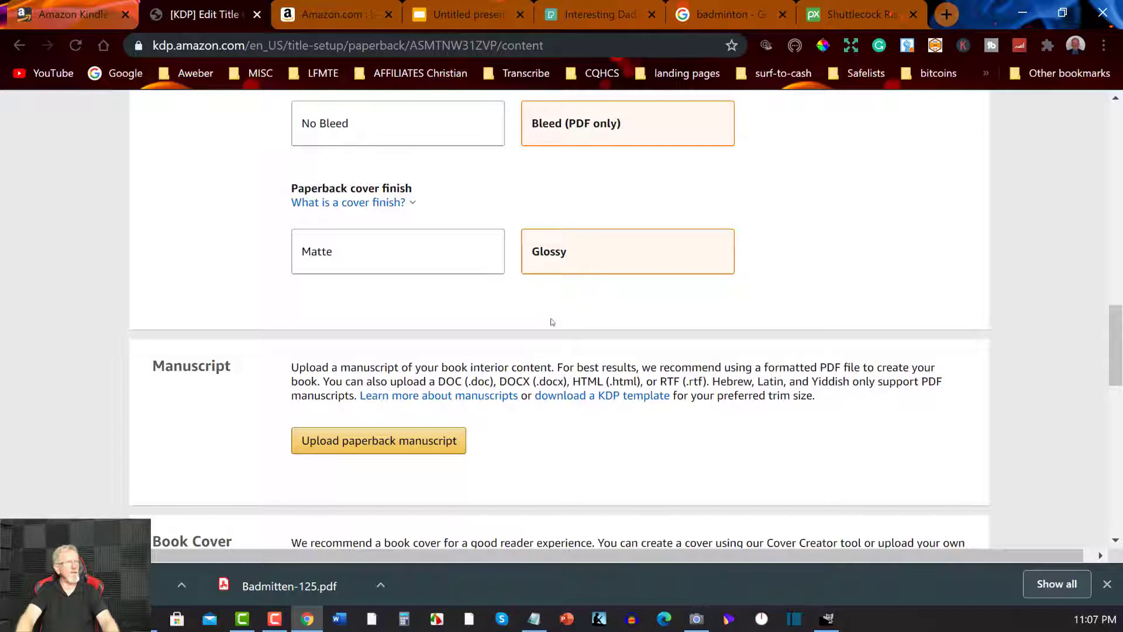
Step: Choose to upload an existing print-ready PDF as the book cover and open the cover file chooser
scroll(552, 321, "down", 1)
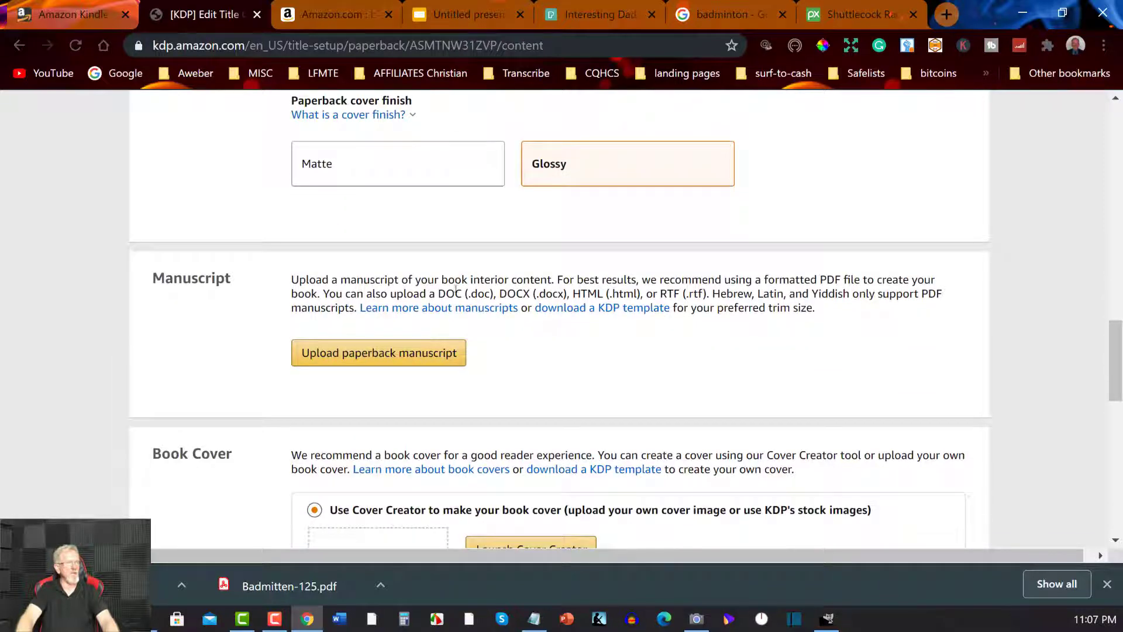
scroll(456, 289, "down", 3)
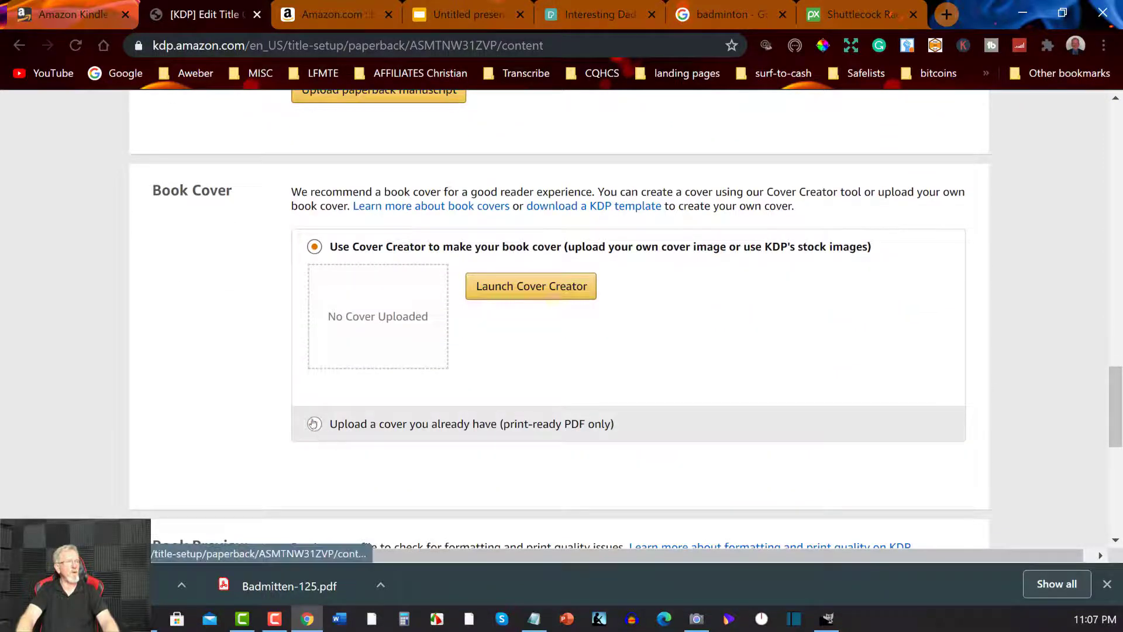
left_click(315, 424)
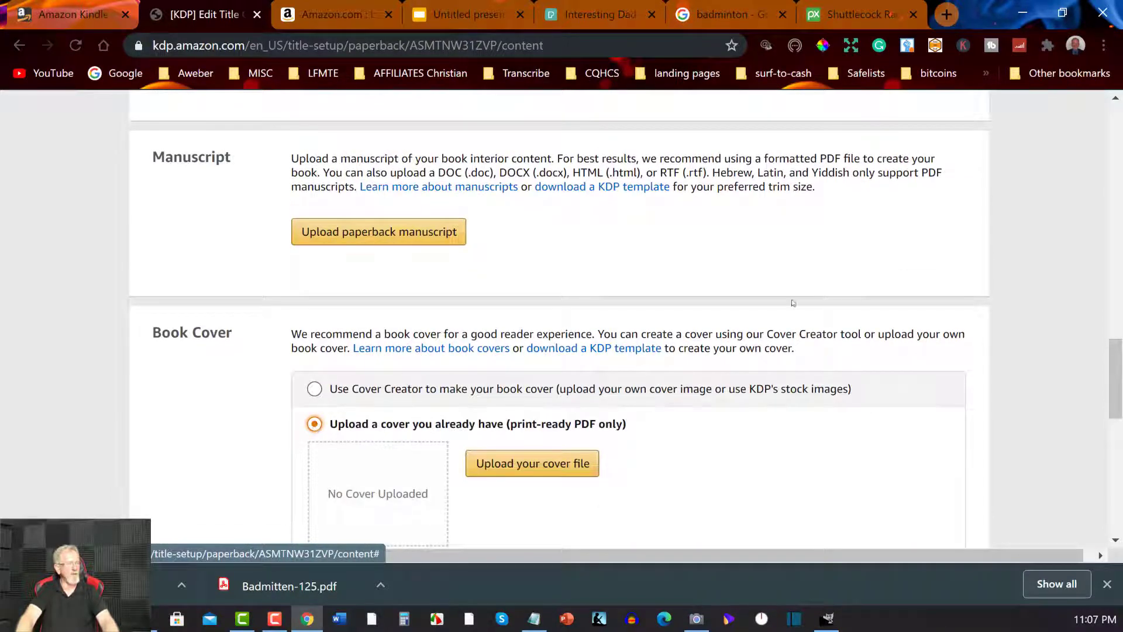
scroll(585, 292, "down", 2)
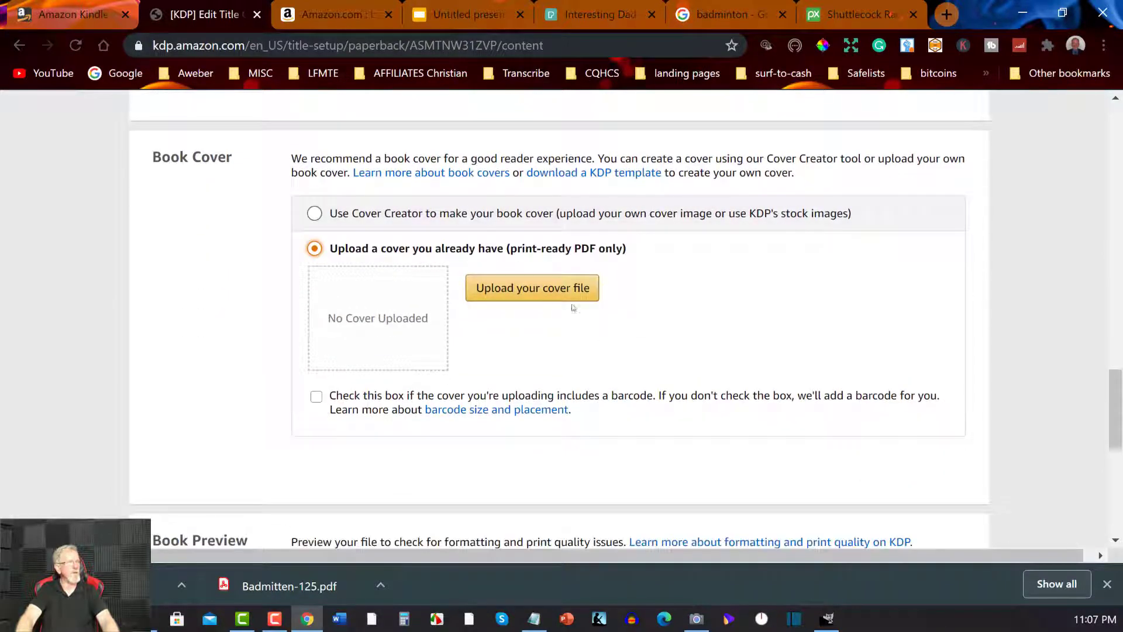
left_click(511, 285)
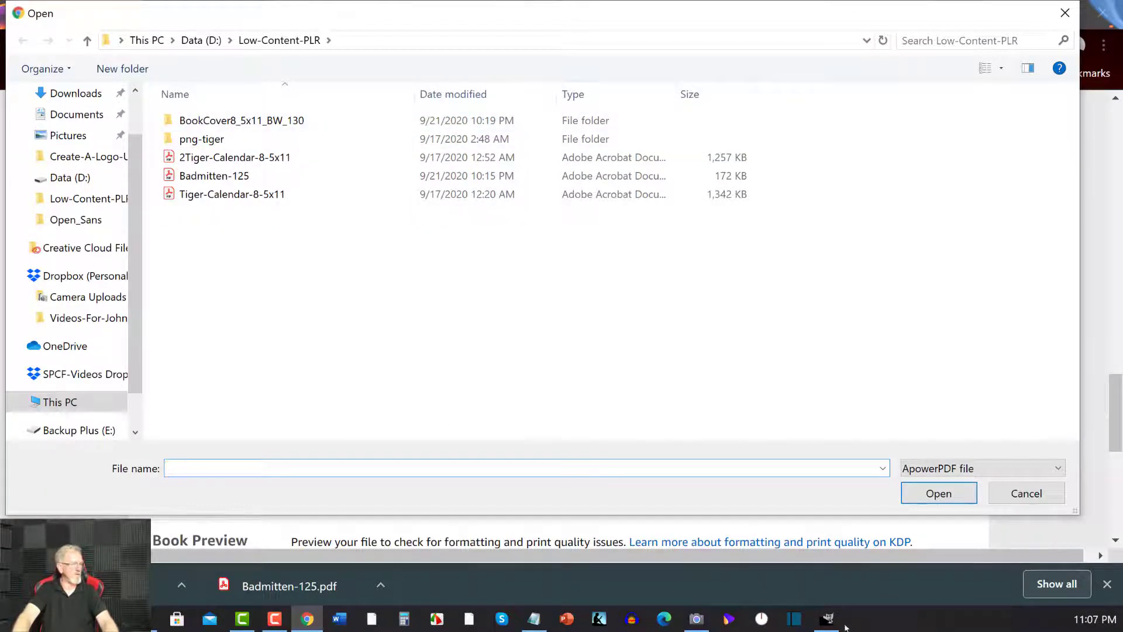
Step: Switch to GIMP and check in the image export dialog where Badminton-130page.pdf is saved, closing it without exporting
left_click(827, 620)
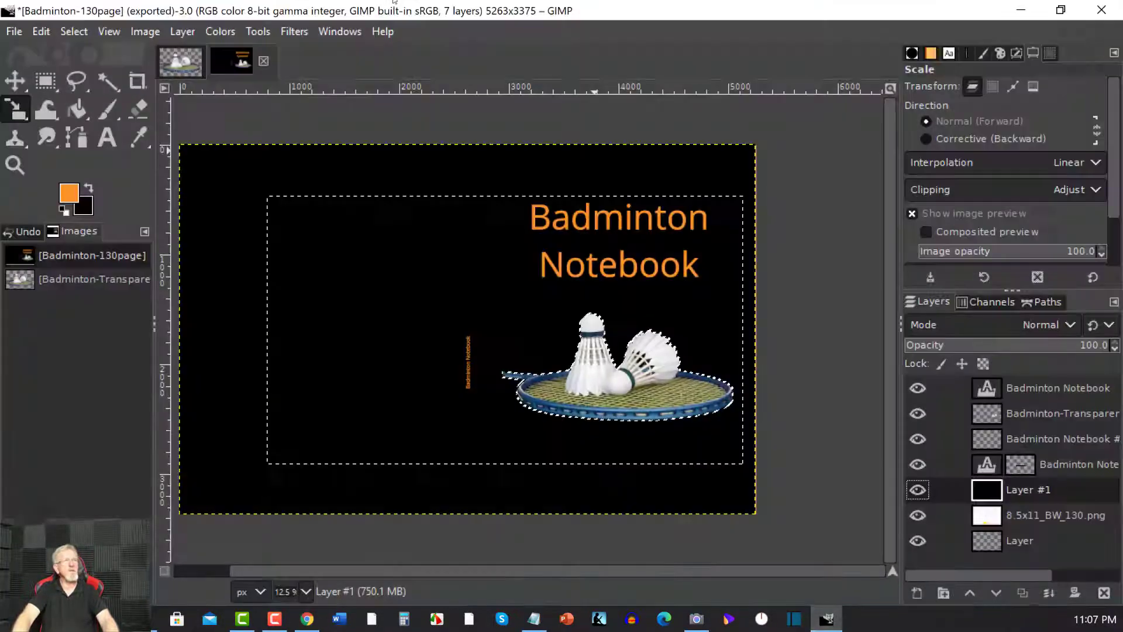
left_click(14, 31)
left_click(42, 309)
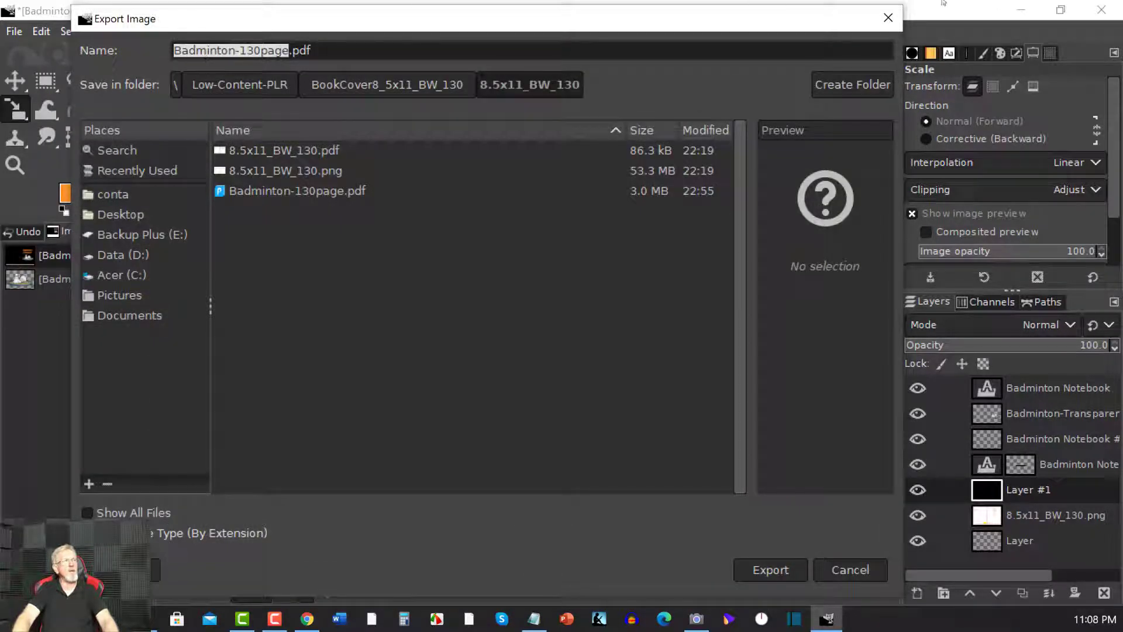
left_click(887, 18)
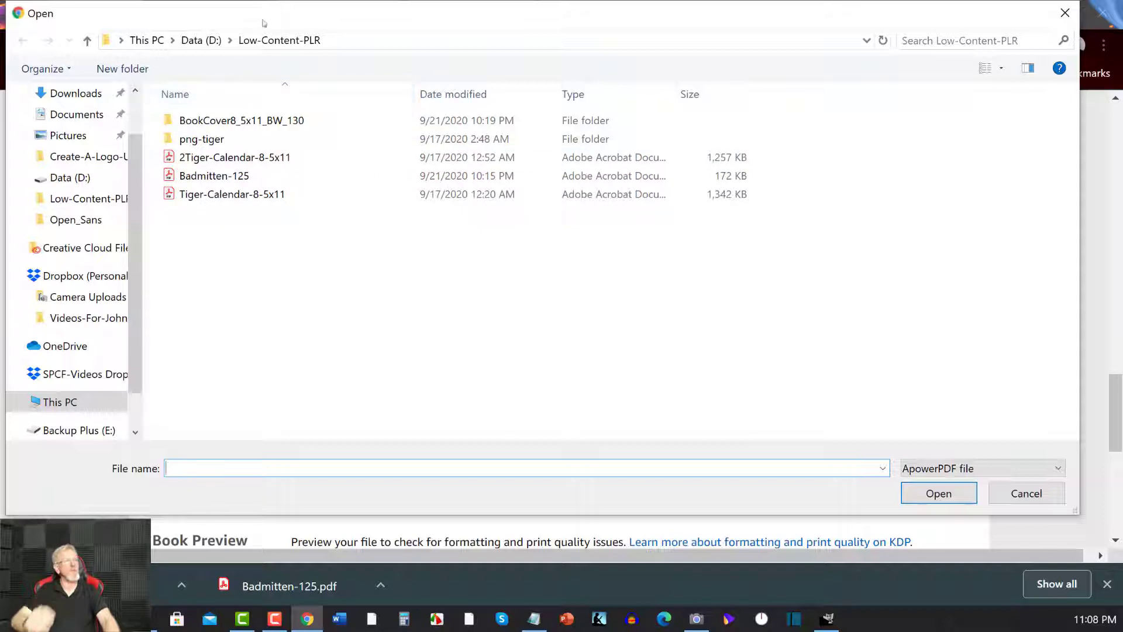
Step: Upload Badminton-130page from Low-Content-PLR > BookCover8_5x11_BW_130 > 8.5x11_BW_130 as the book cover and go to the Book Preview section
left_click(252, 41)
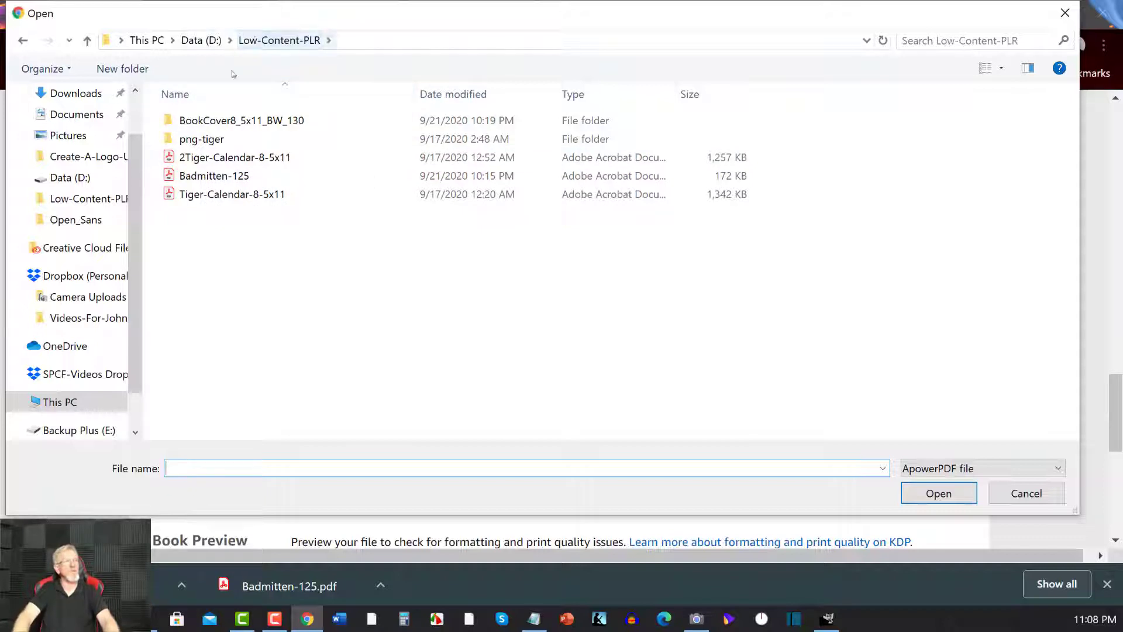
double_click(206, 121)
double_click(206, 120)
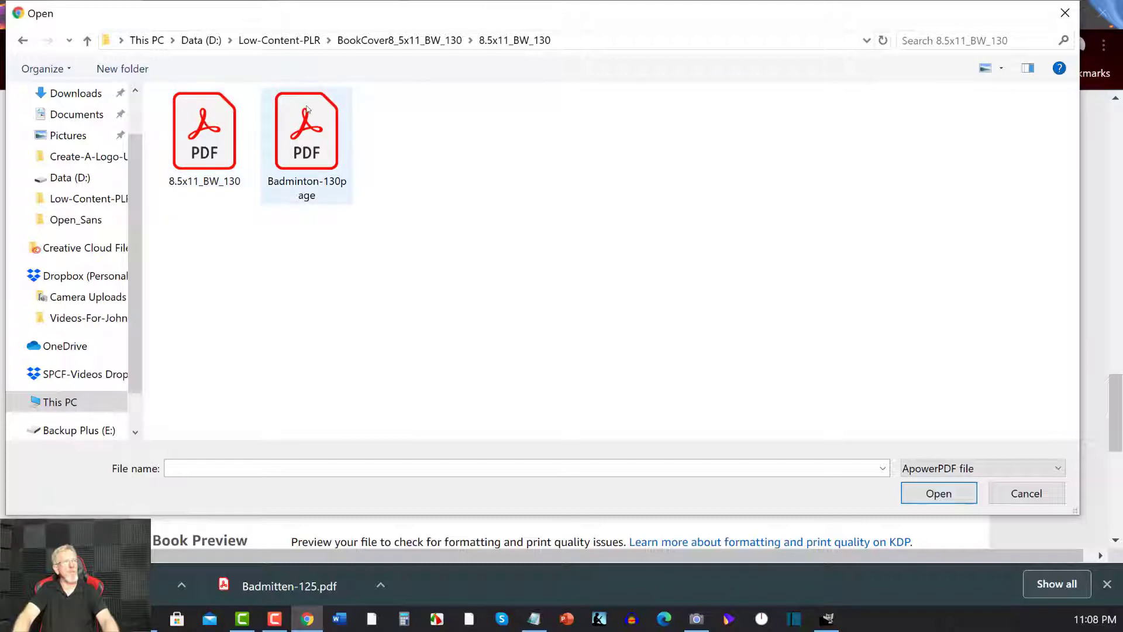
double_click(296, 123)
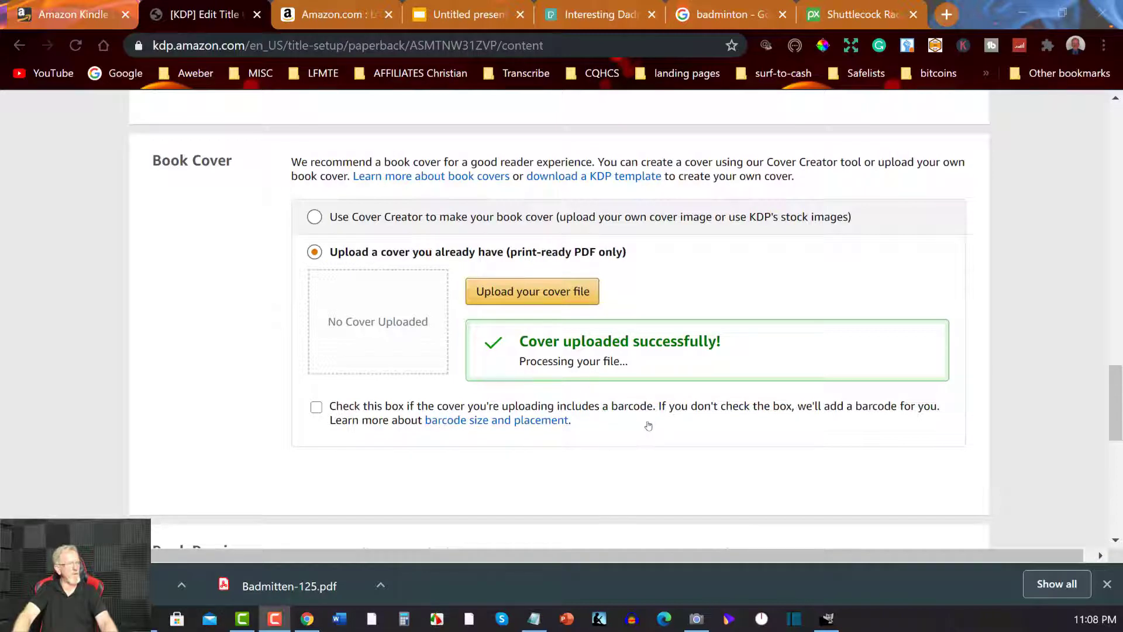
scroll(629, 325, "down", 3)
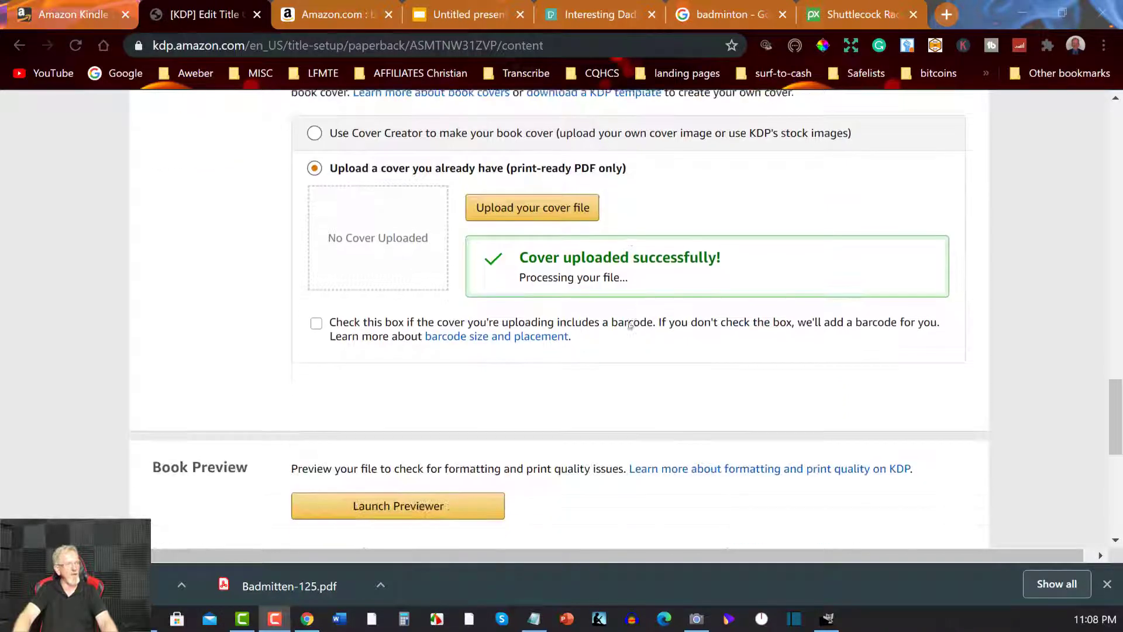
scroll(630, 325, "down", 1)
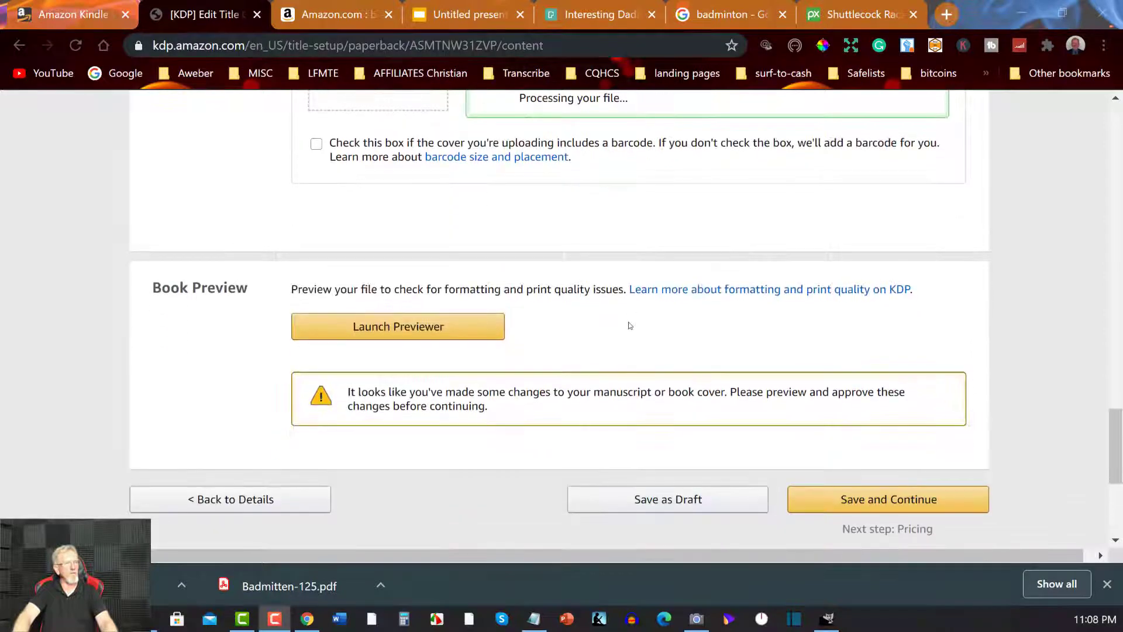
Step: Preview the book in the Print Previewer despite the small screen, inspect the cover's fit against the red guide line, and exit the previewer
left_click(408, 327)
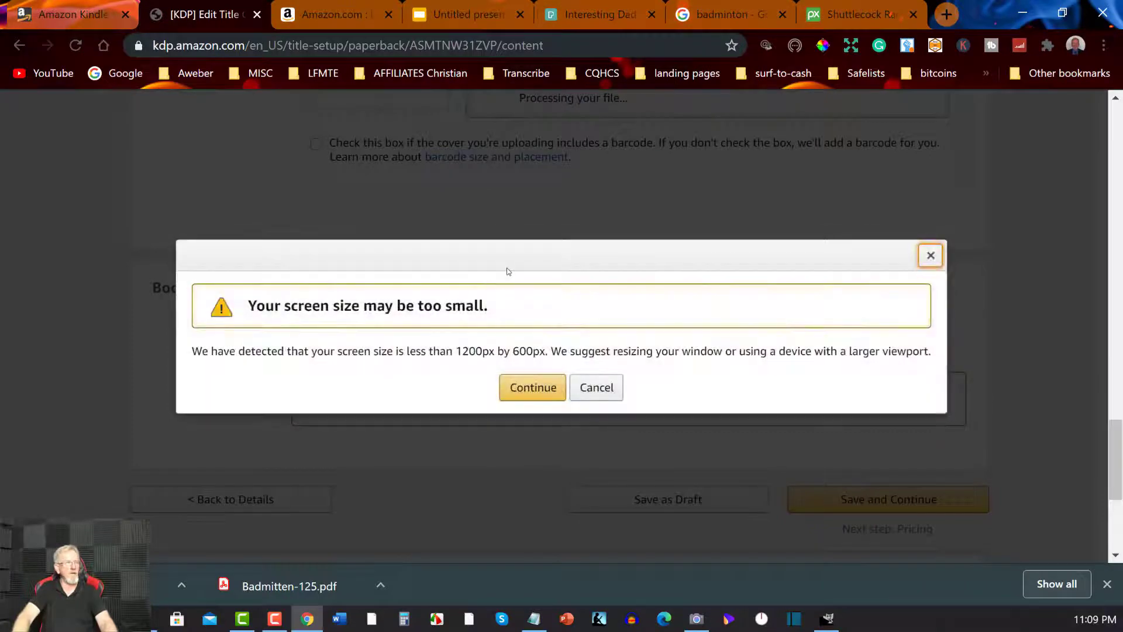
left_click(539, 389)
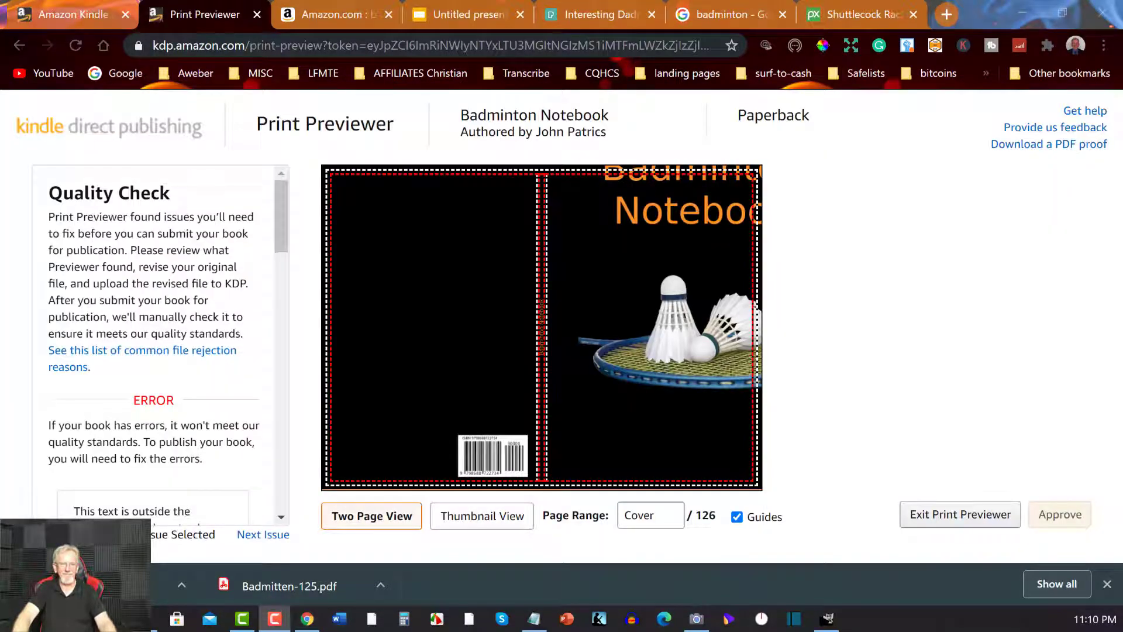
mouse_move(660, 338)
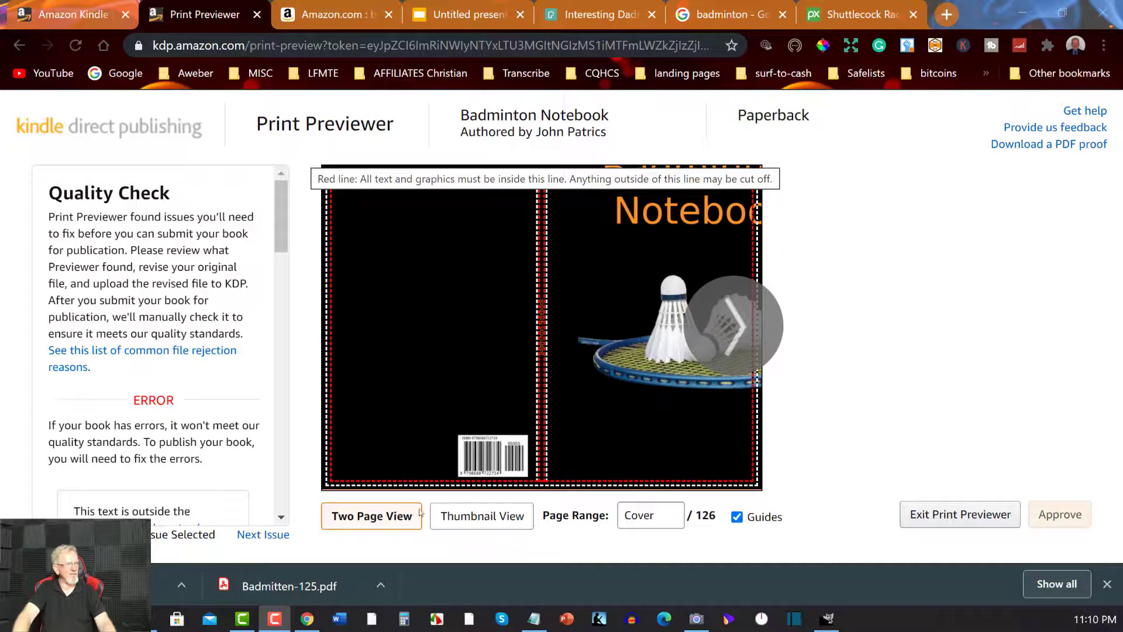
mouse_move(739, 183)
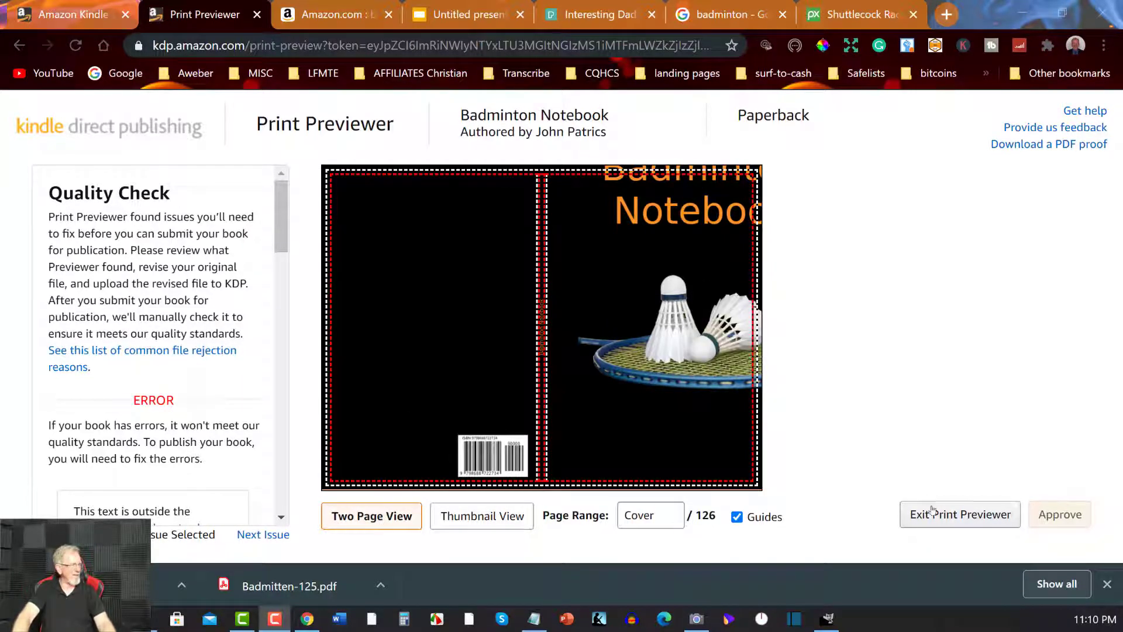
left_click(933, 511)
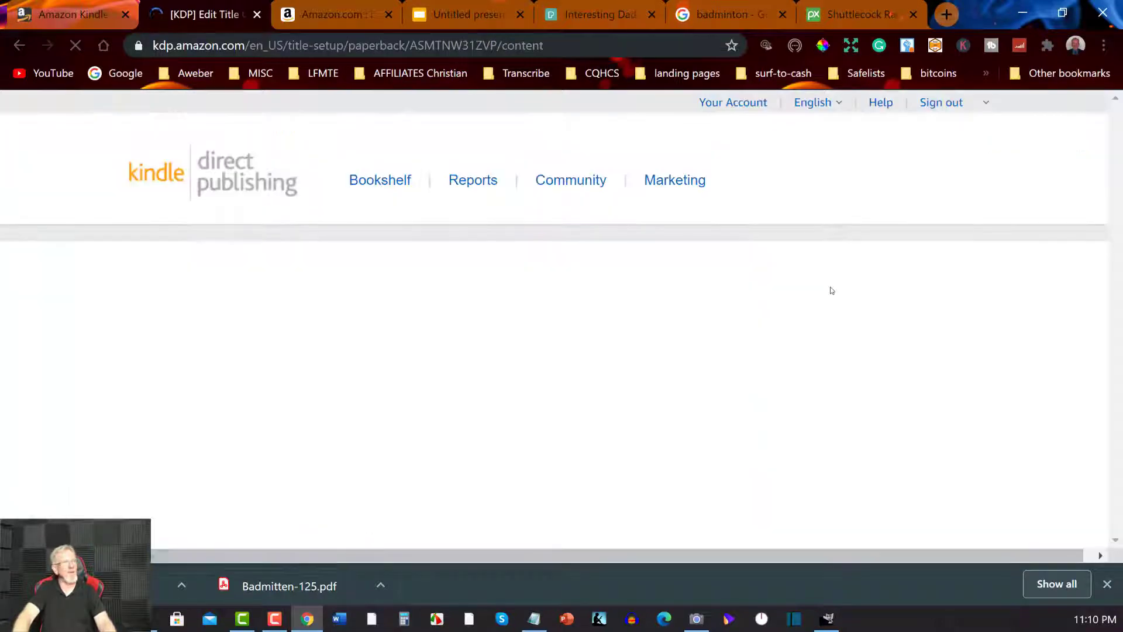
Step: Change the paperback's trim size to 8.5 x 11 in under Print Options
scroll(527, 245, "down", 8)
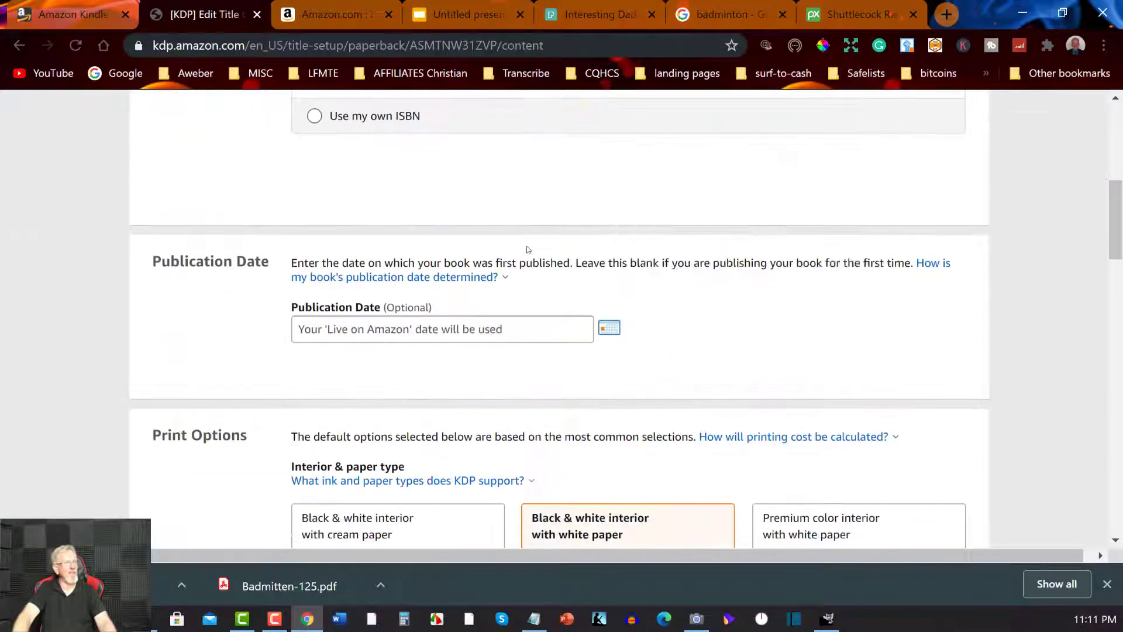
scroll(528, 250, "down", 4)
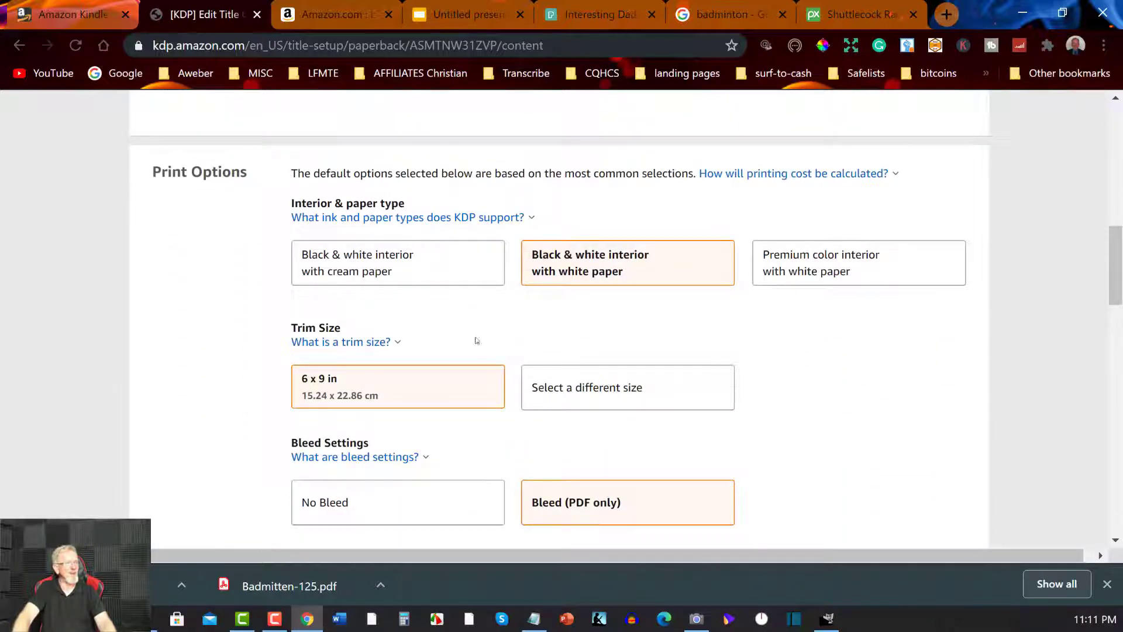
left_click(594, 393)
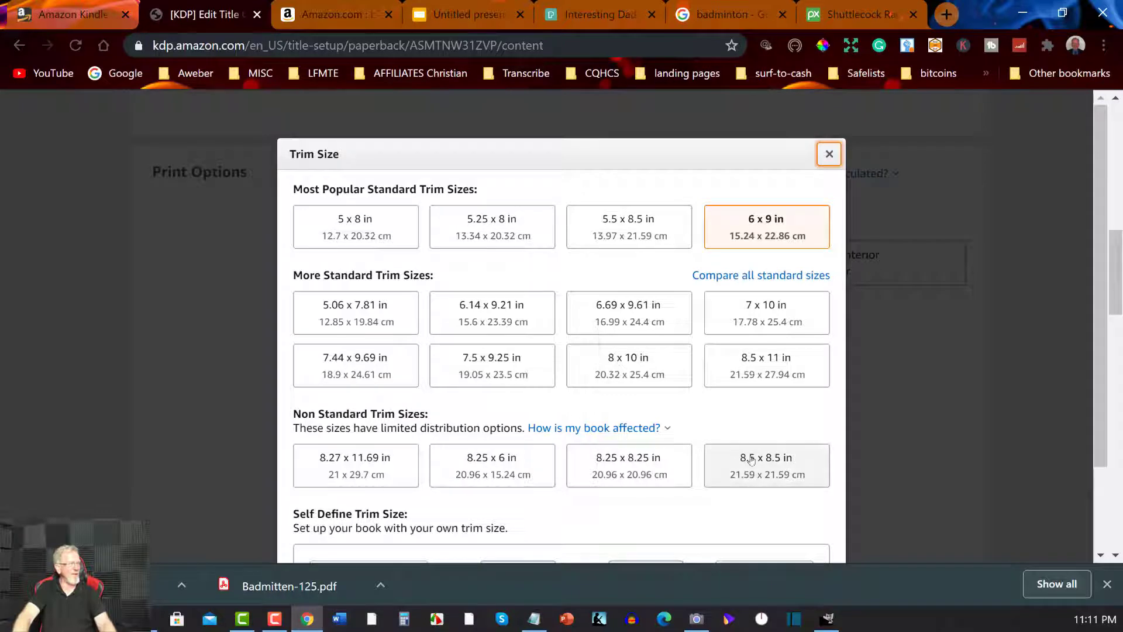
scroll(775, 242, "down", 2)
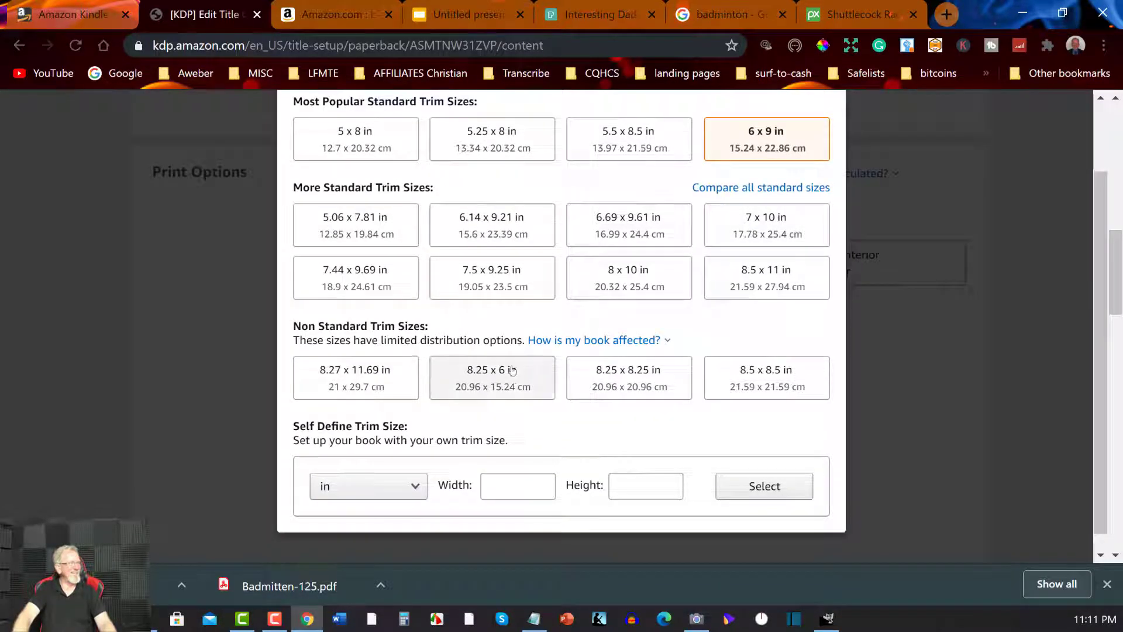
left_click(779, 284)
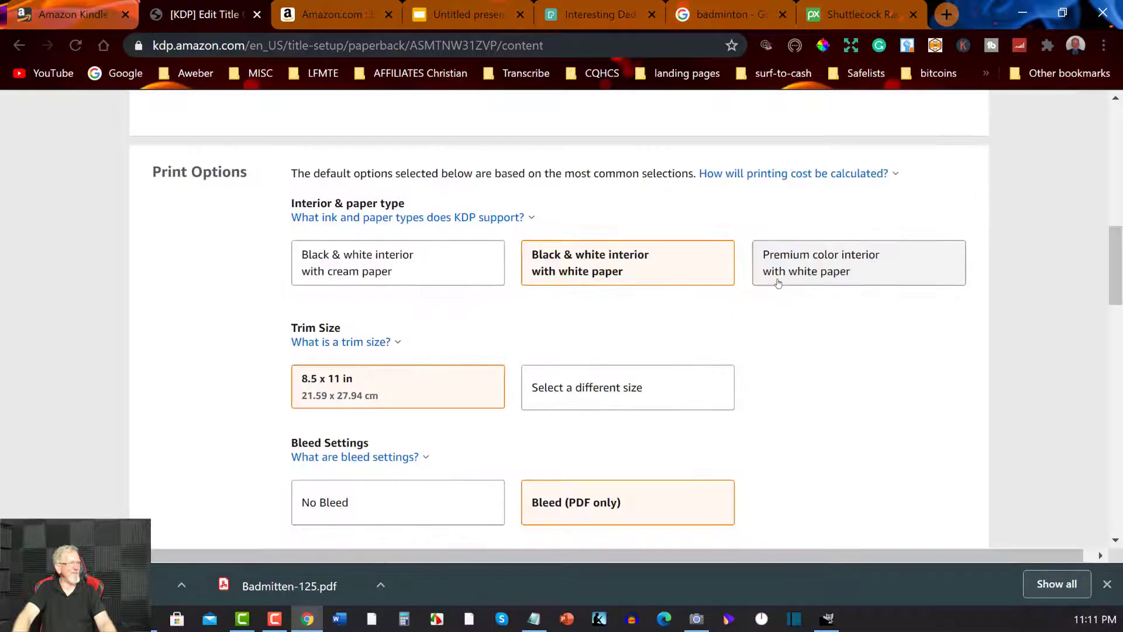
Step: Relaunch the Print Previewer from the Book Preview section, continuing past the screen size warning
scroll(789, 356, "down", 15)
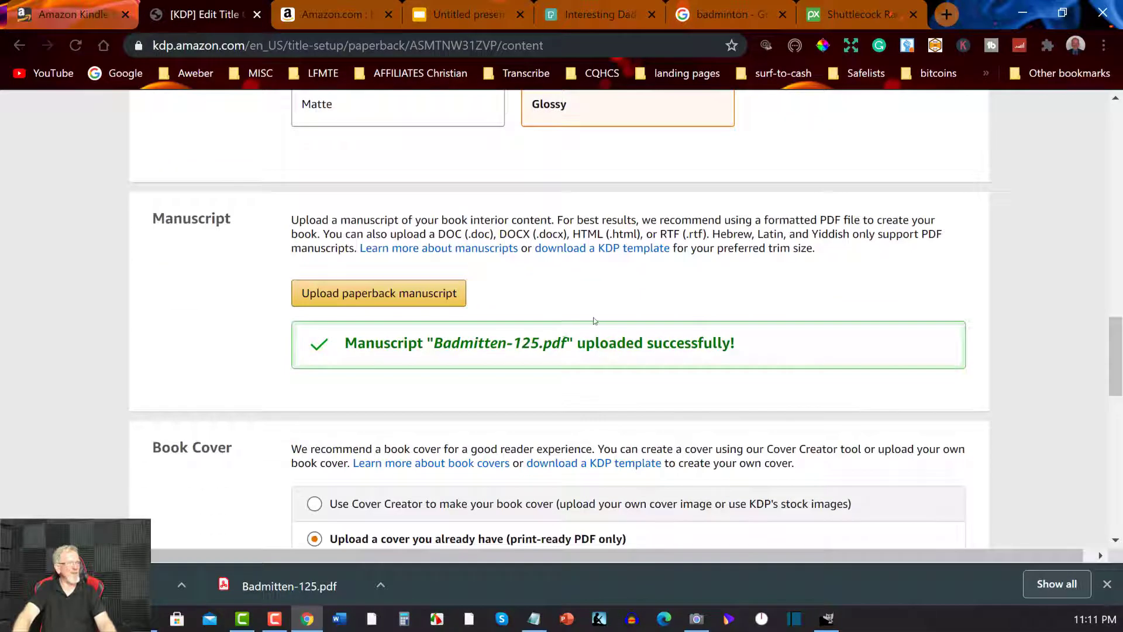
scroll(510, 276, "down", 3)
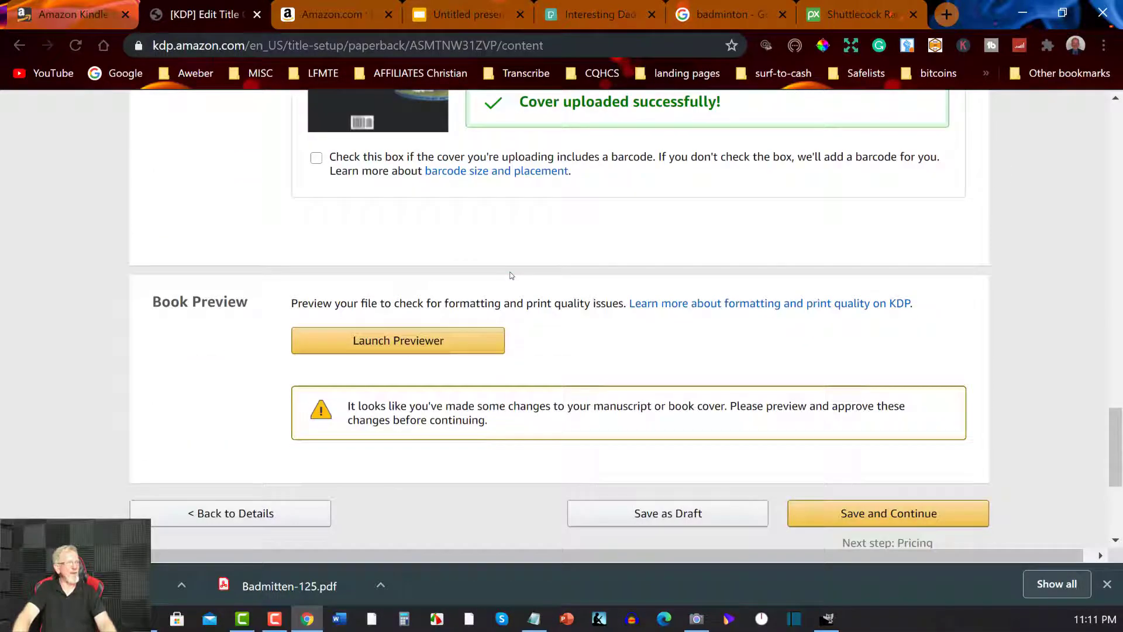
left_click(411, 343)
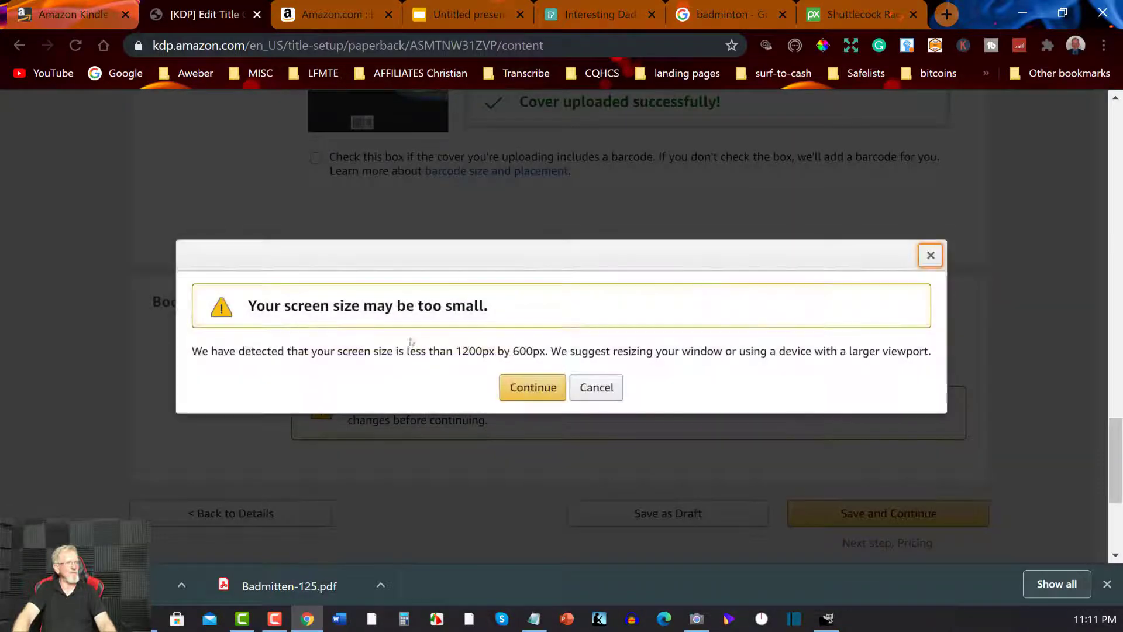
left_click(537, 387)
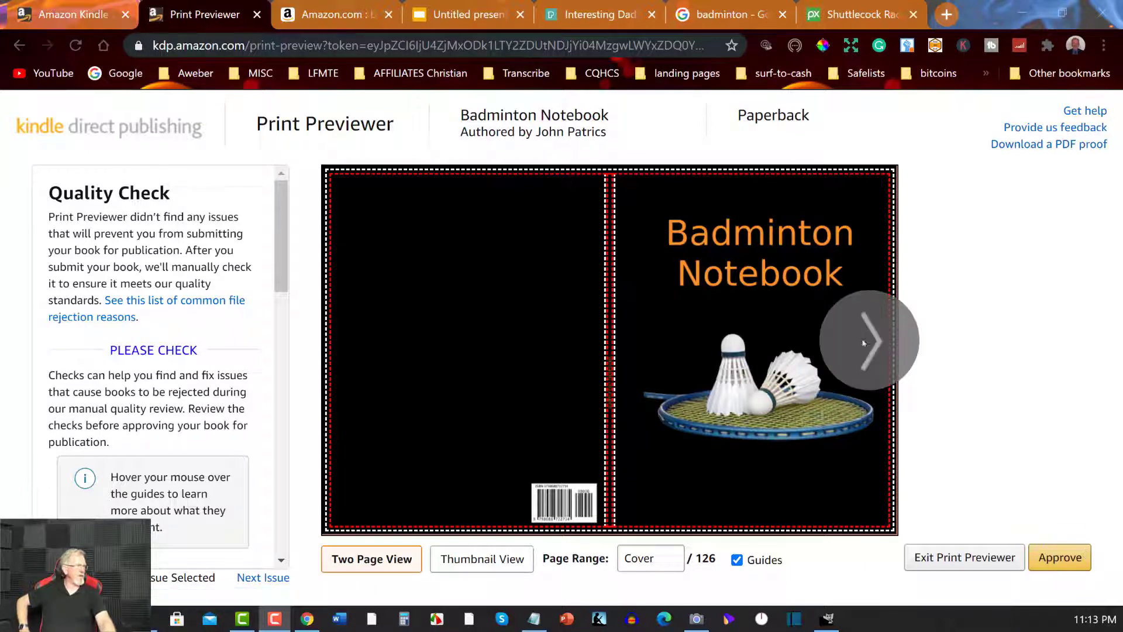
Step: Page through the interior from the cover to pages 10-11 and examine how the ruled lines sit on the pages
left_click(864, 342)
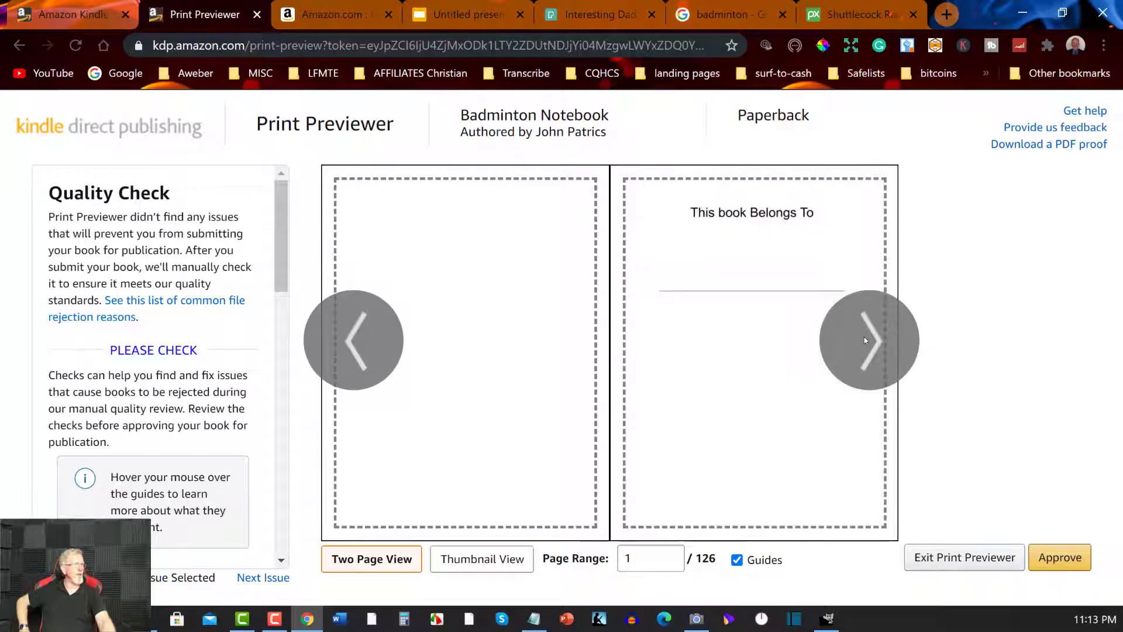
left_click(865, 340)
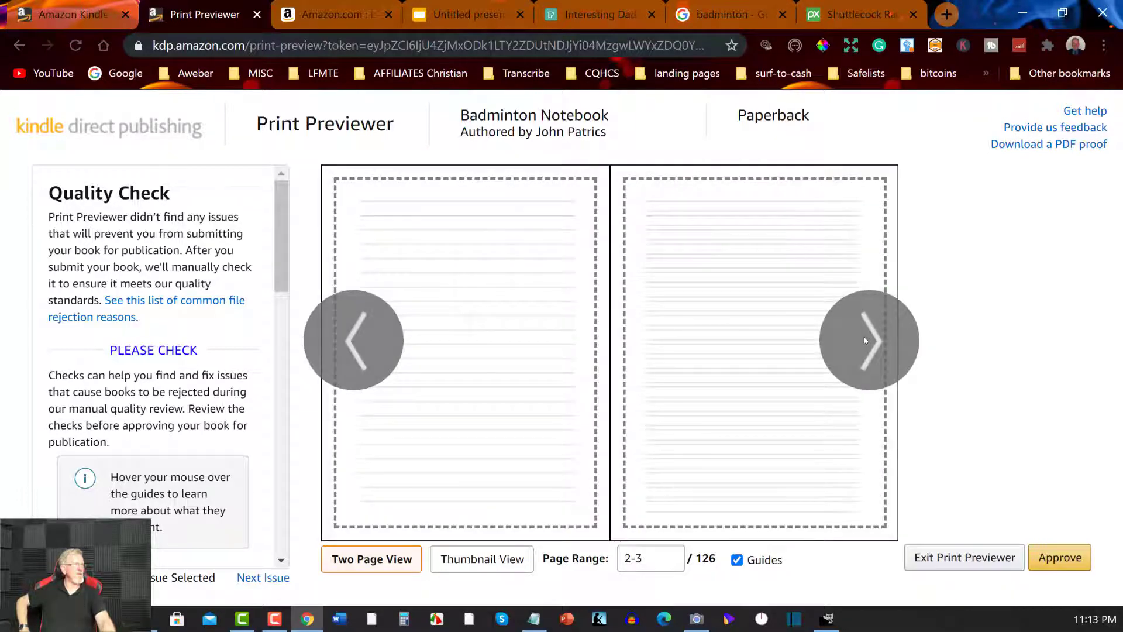
left_click(865, 339)
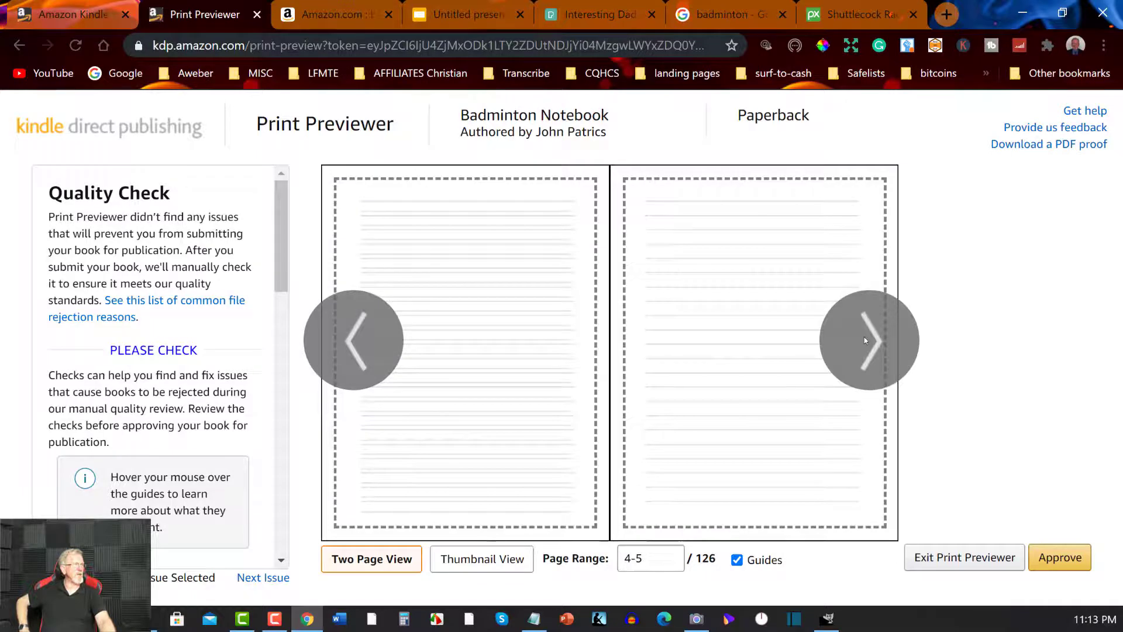
left_click(864, 339)
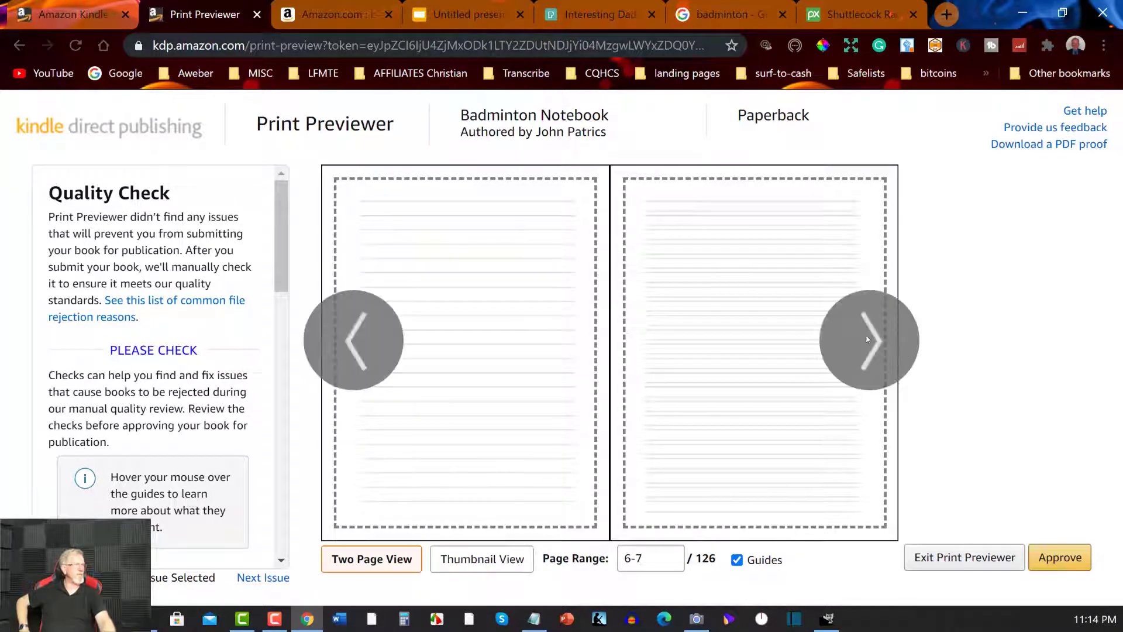
left_click(867, 339)
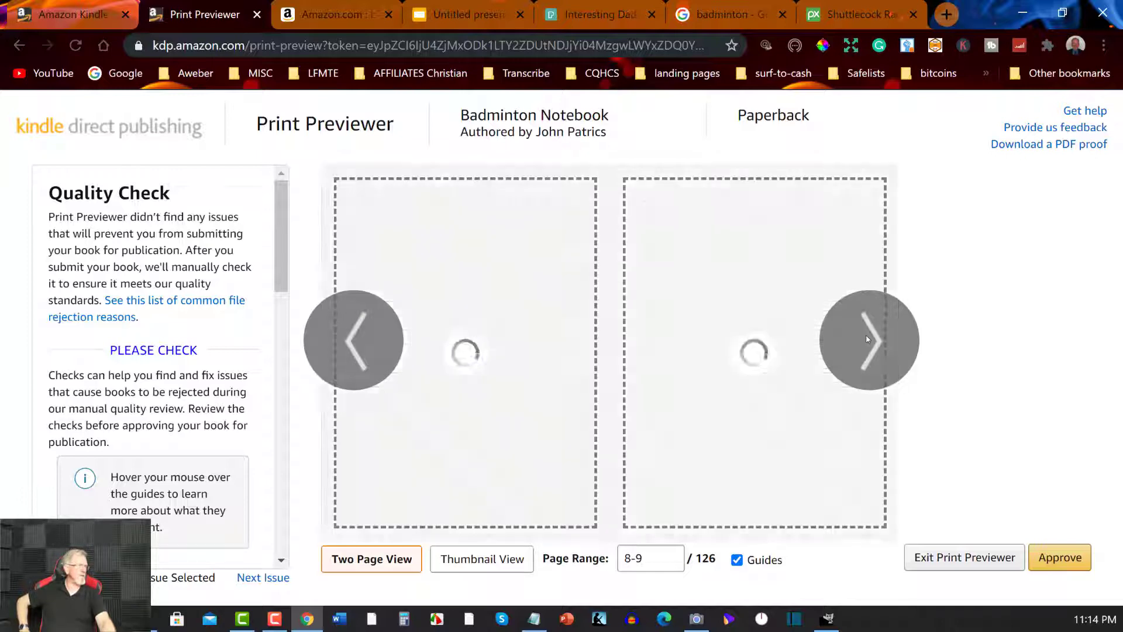
left_click(867, 339)
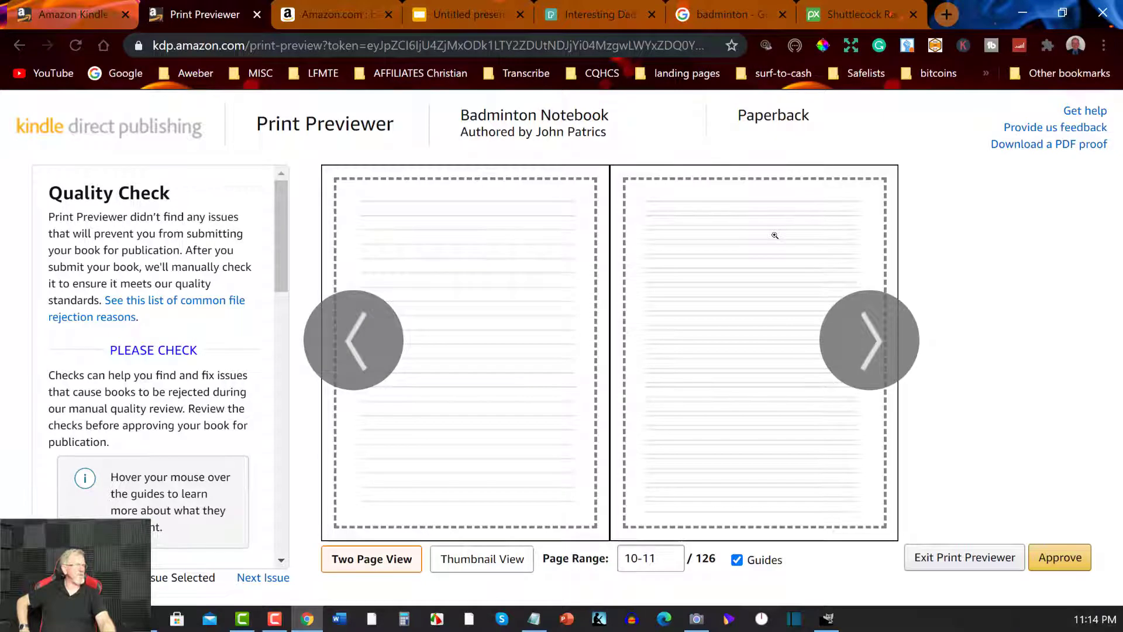
mouse_move(774, 235)
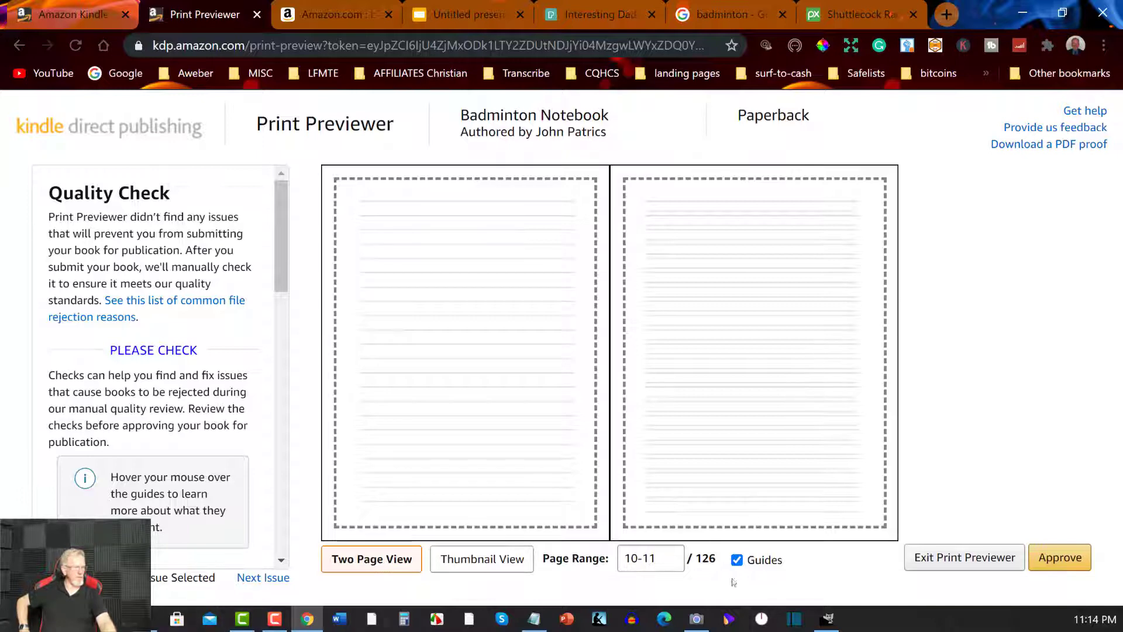
Step: Switch to the Google Slides presentation and open the lined page on slide 2
left_click(466, 5)
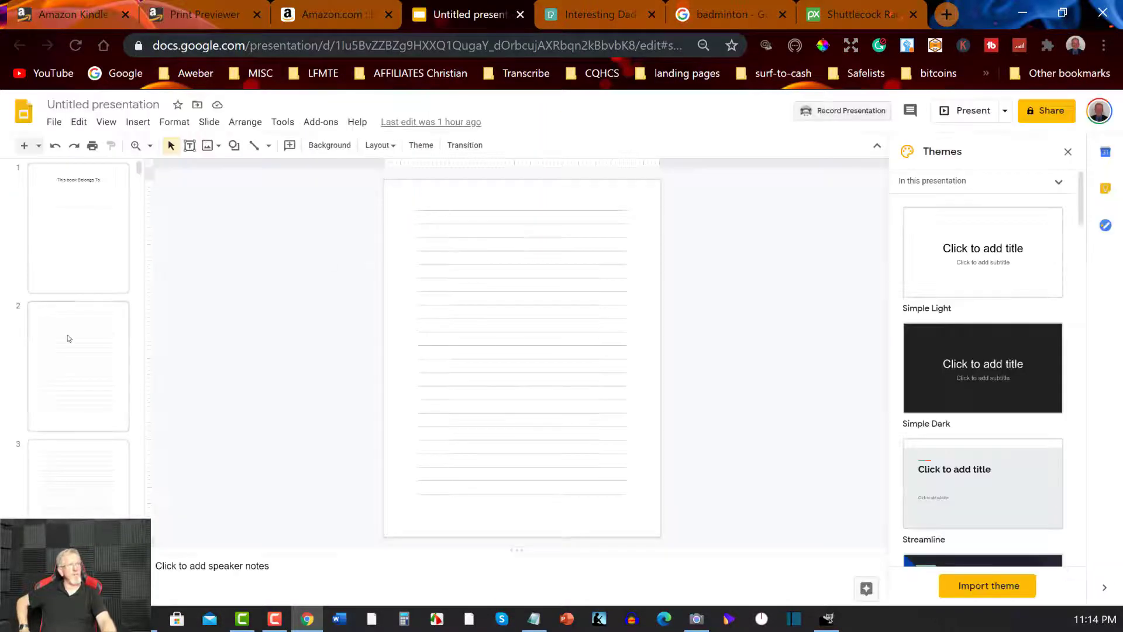
left_click(68, 338)
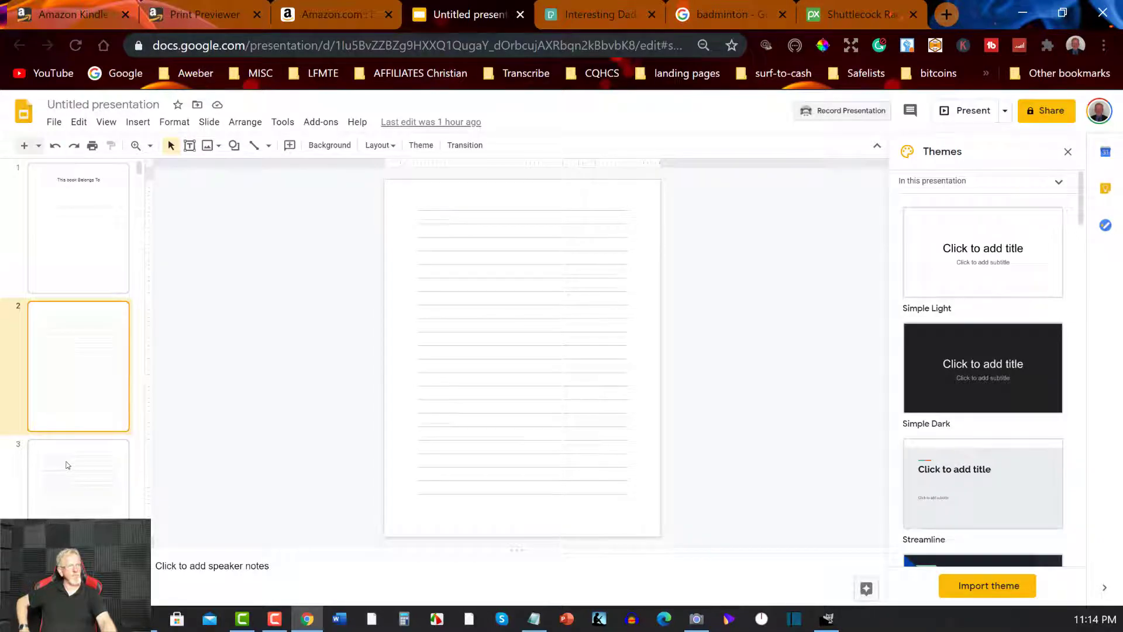
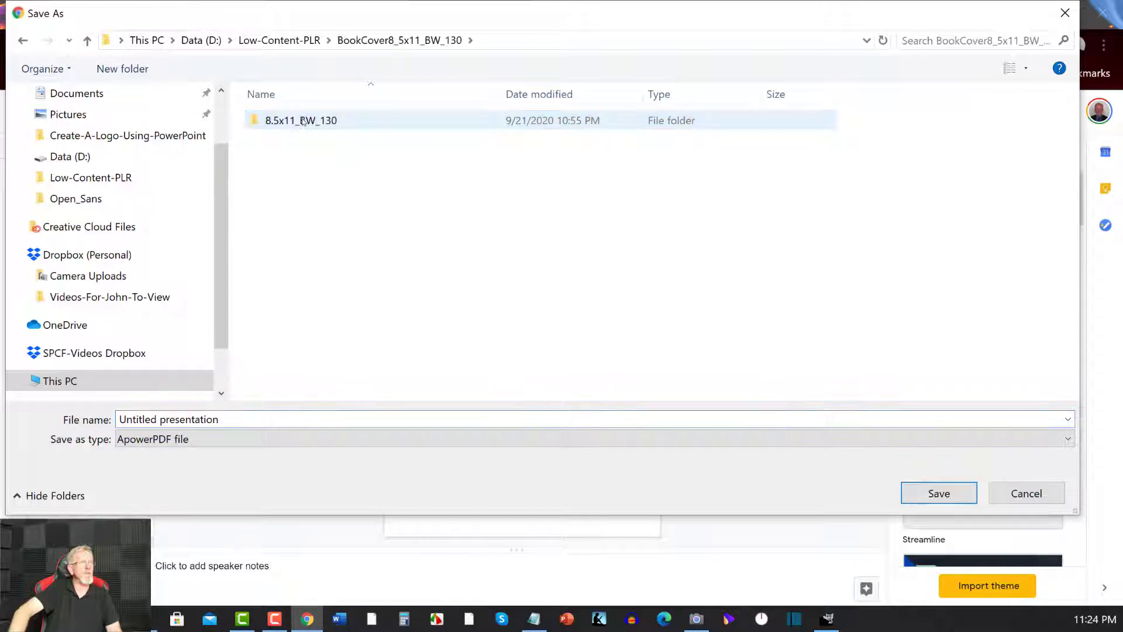
Step: Browse the Low-Content-PLR folders for the PDF's save location and choose BookCover8_5x11_BW_130 > 8.5x11_BW_130
double_click(304, 121)
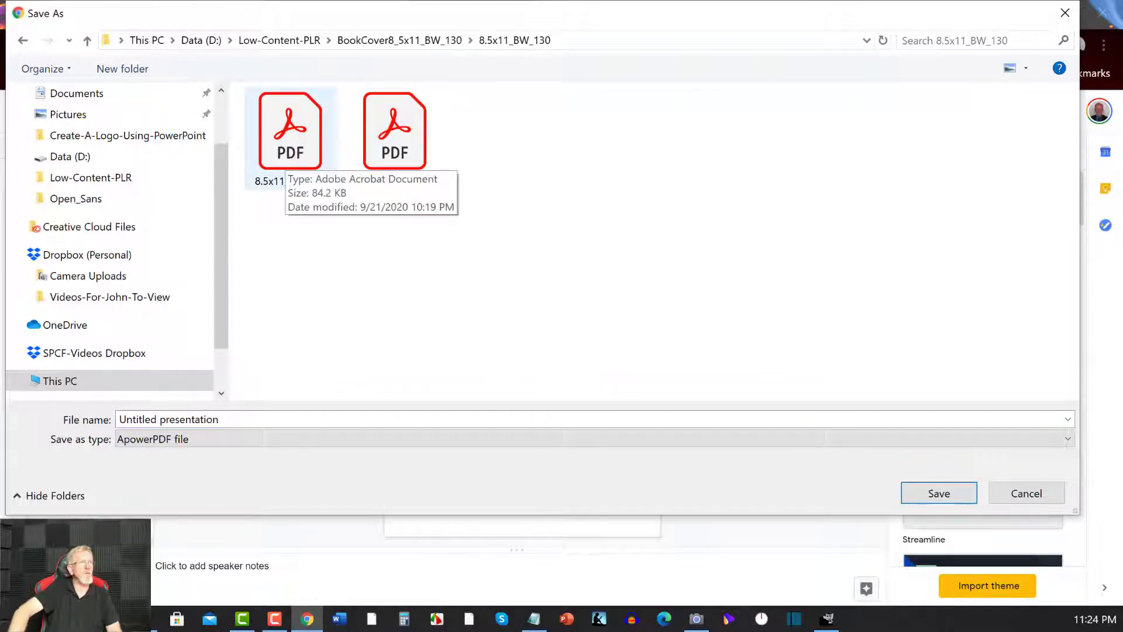
left_click(21, 40)
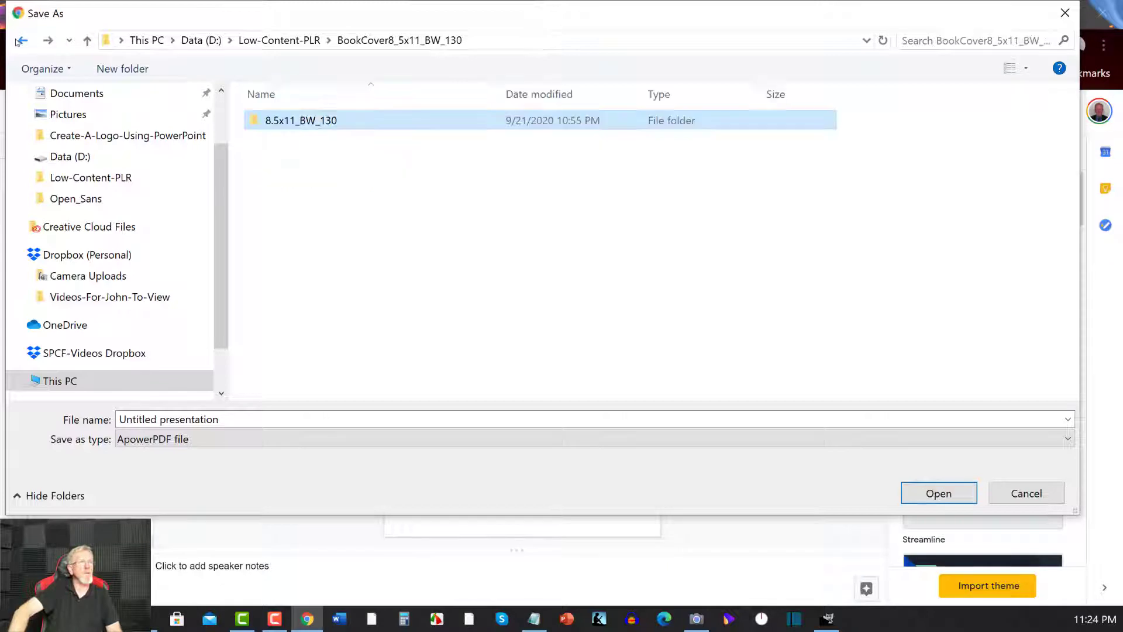
left_click(23, 40)
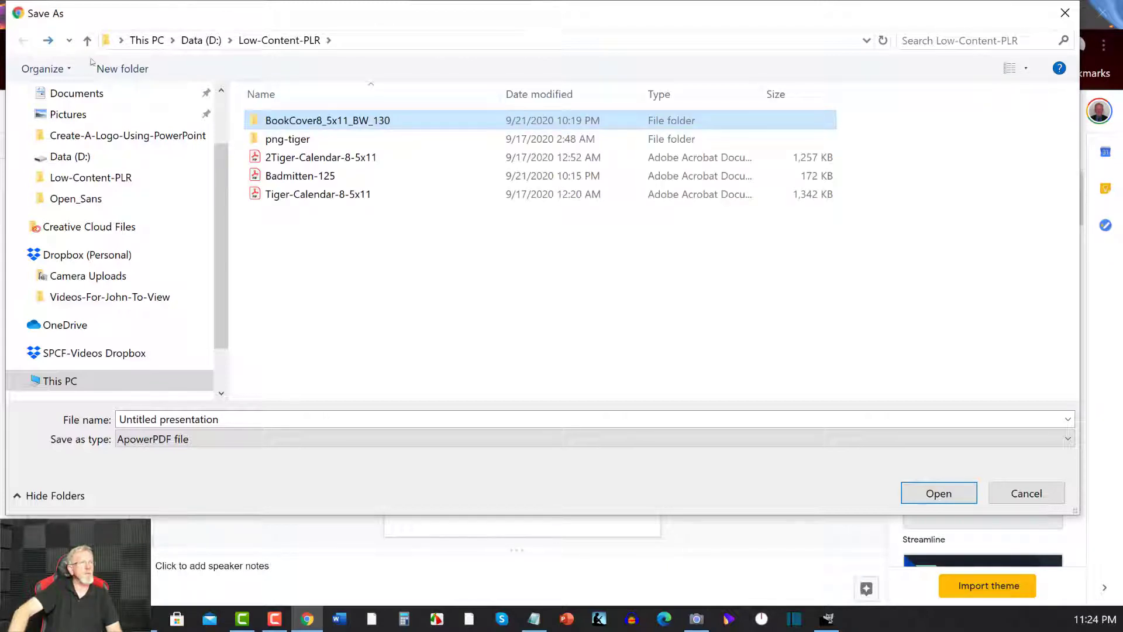
double_click(268, 117)
double_click(268, 121)
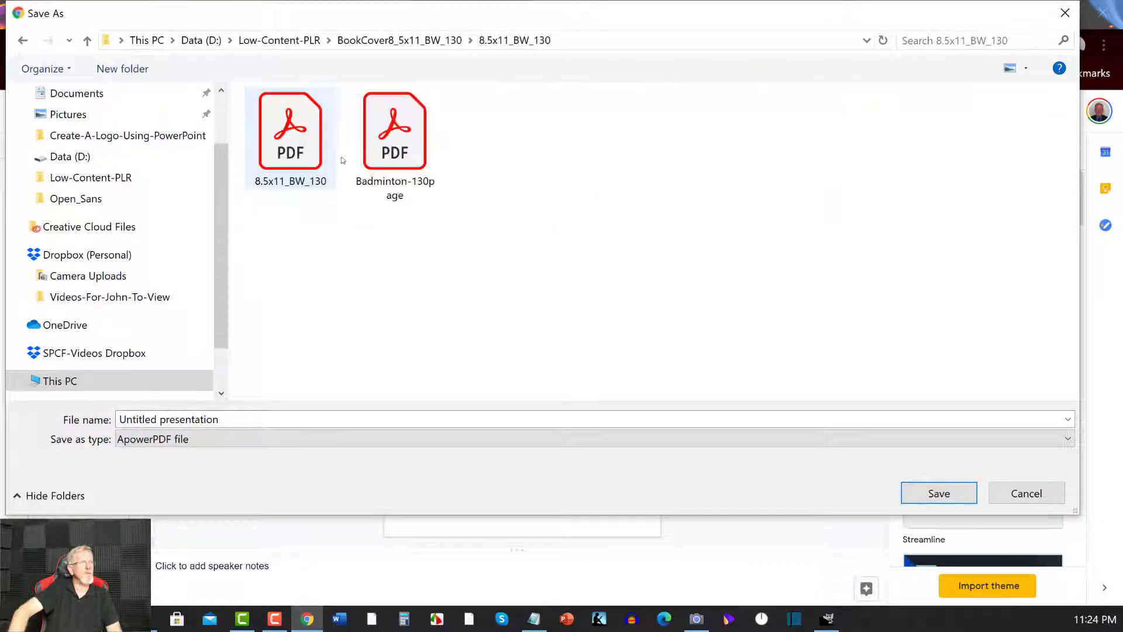
Step: Save the presentation PDF as Badminton-130page2 in the 8.5x11_BW_130 folder, declining to replace the existing Badminton-130page file
left_click(393, 153)
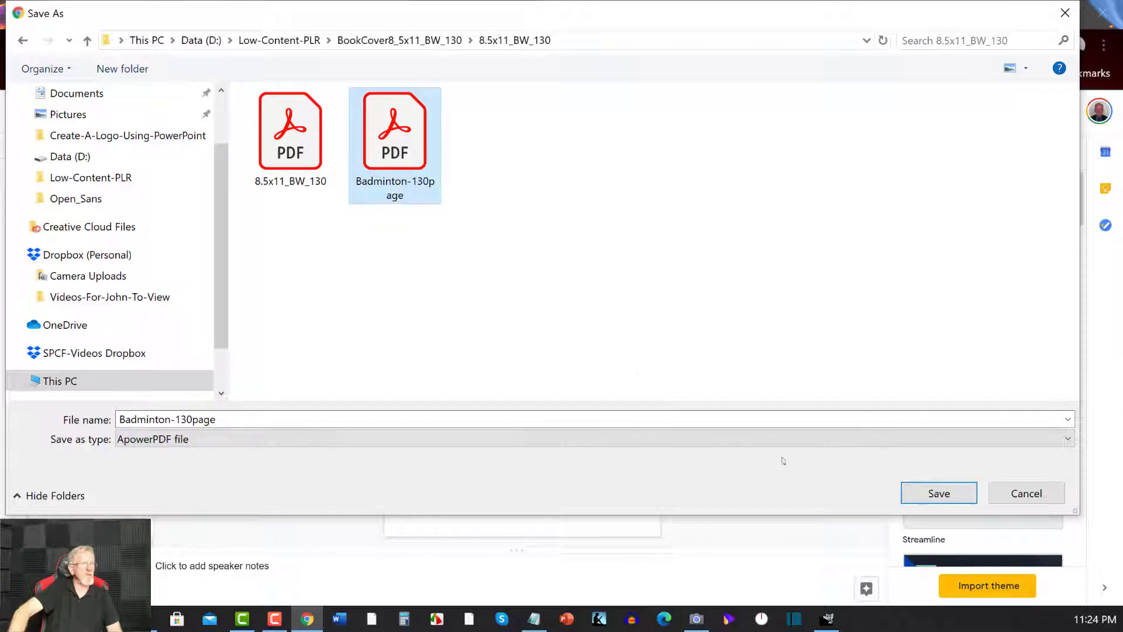
left_click(940, 494)
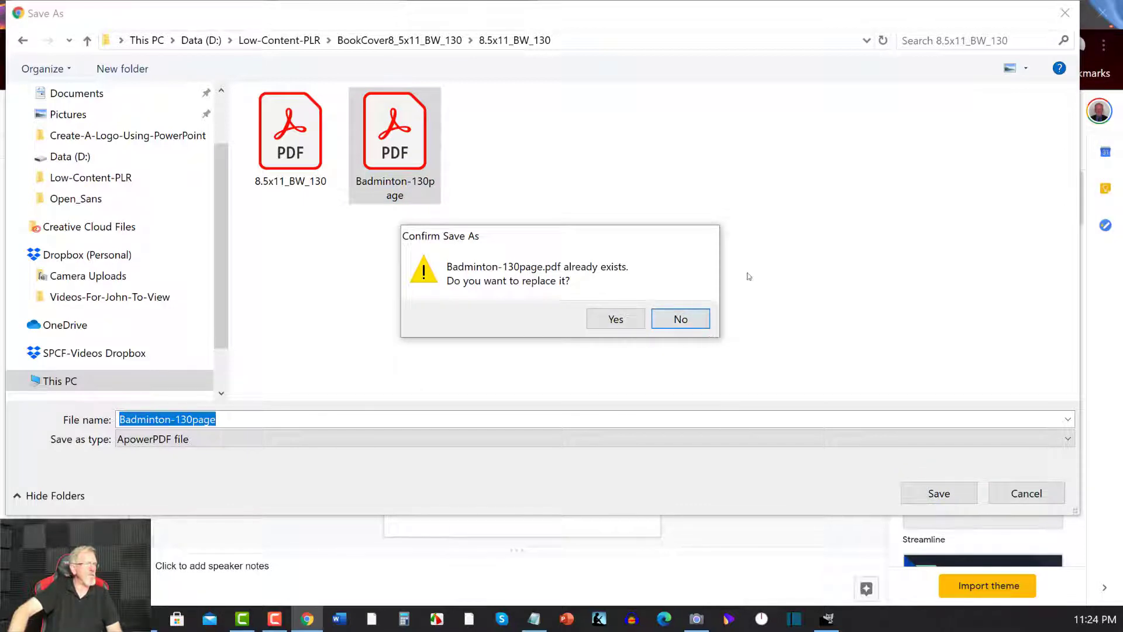
left_click(679, 319)
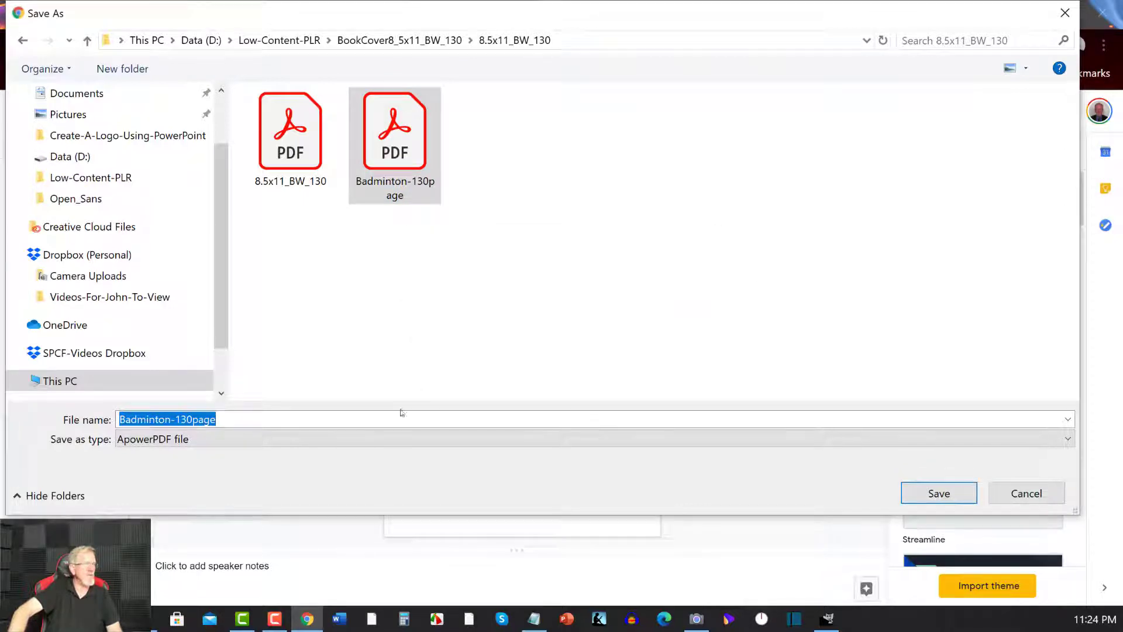
left_click(225, 418)
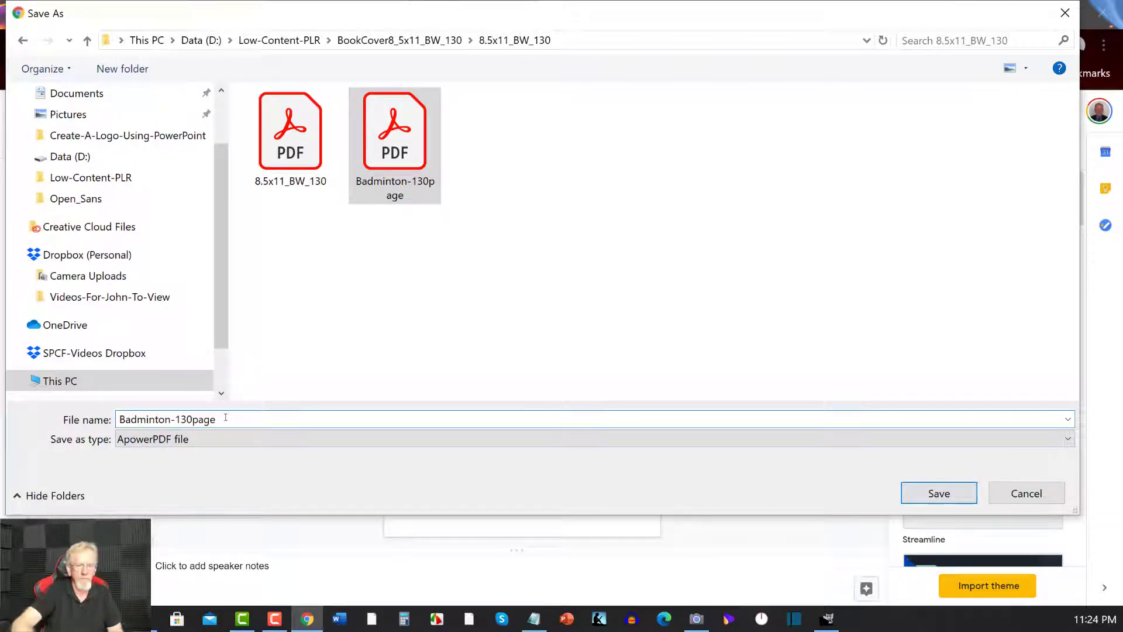
type("2")
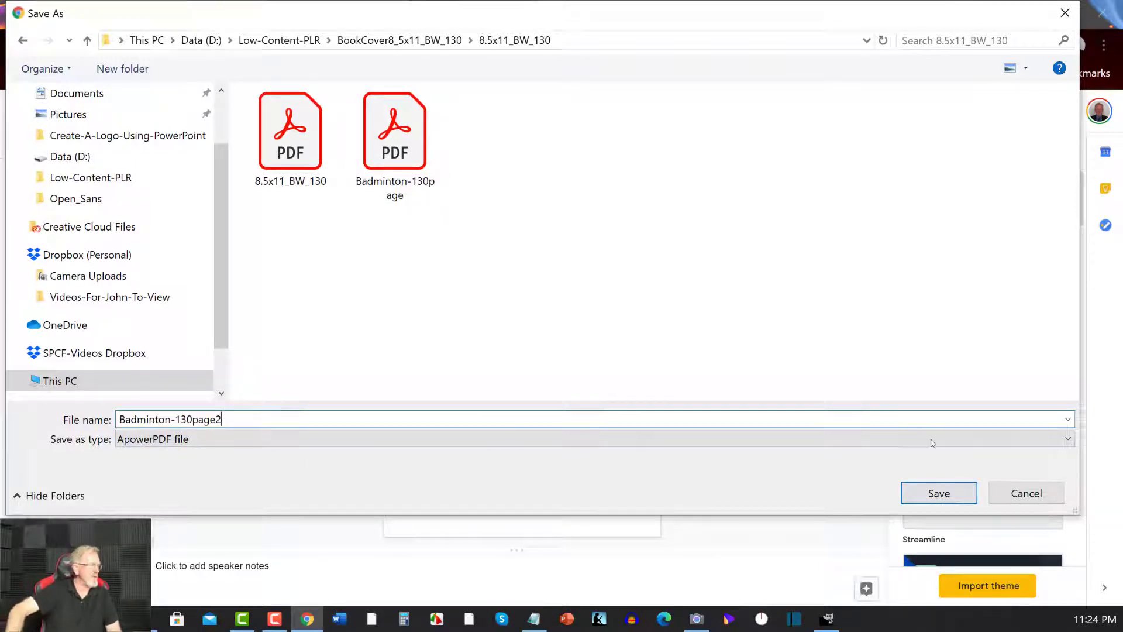
left_click(939, 493)
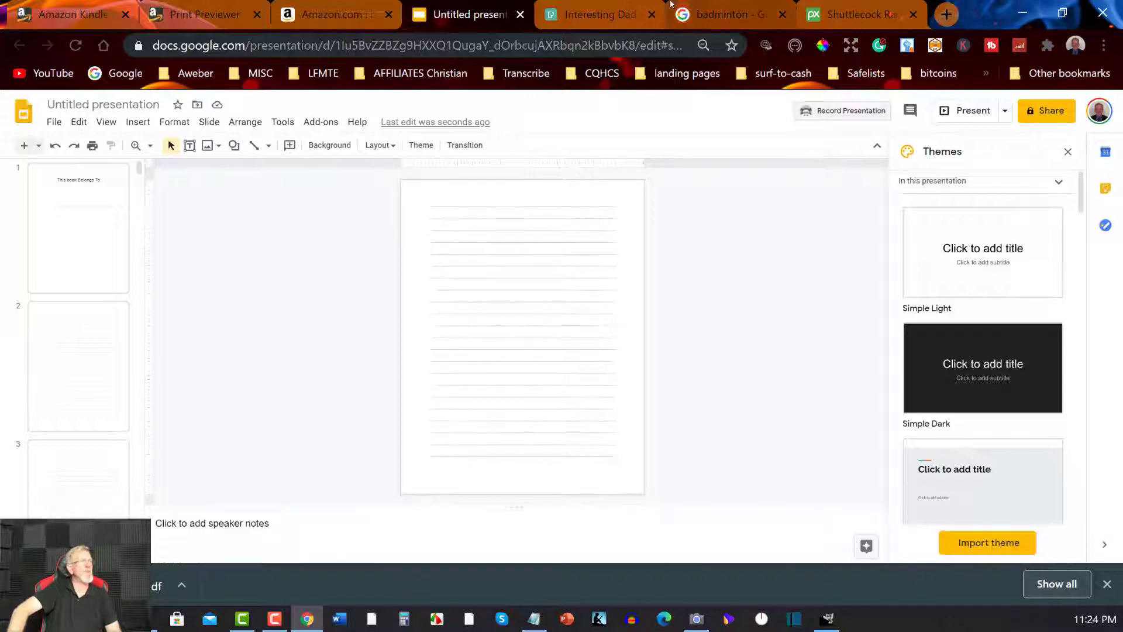
Step: Return to the KDP print preview and exit it to reopen the Badminton Notebook's paperback content page
left_click(211, 9)
mouse_move(750, 403)
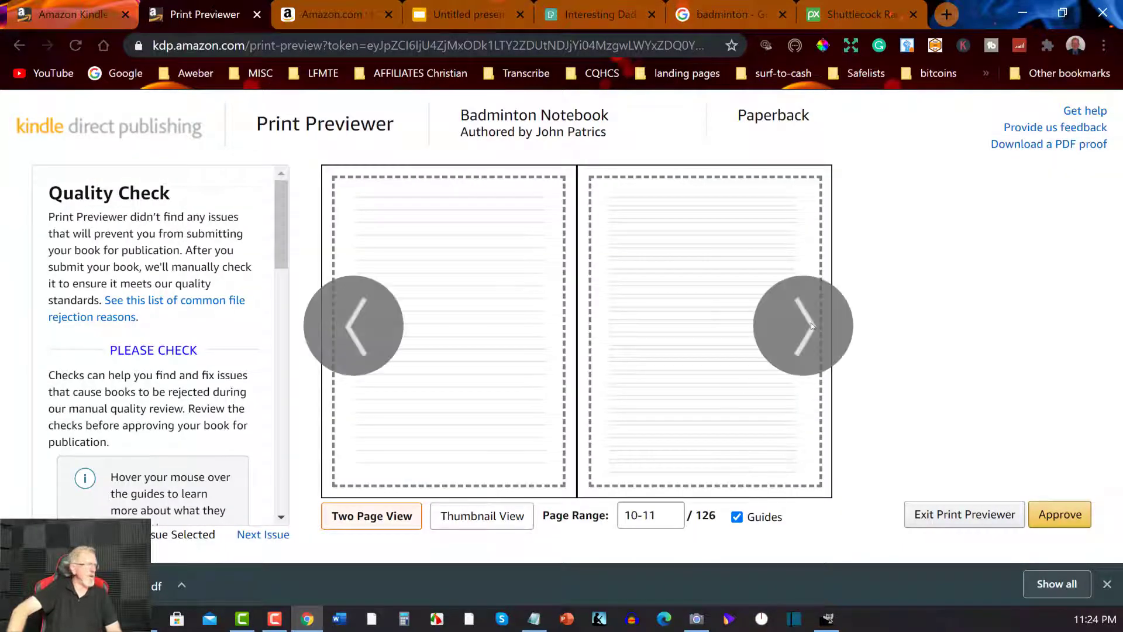
left_click(960, 517)
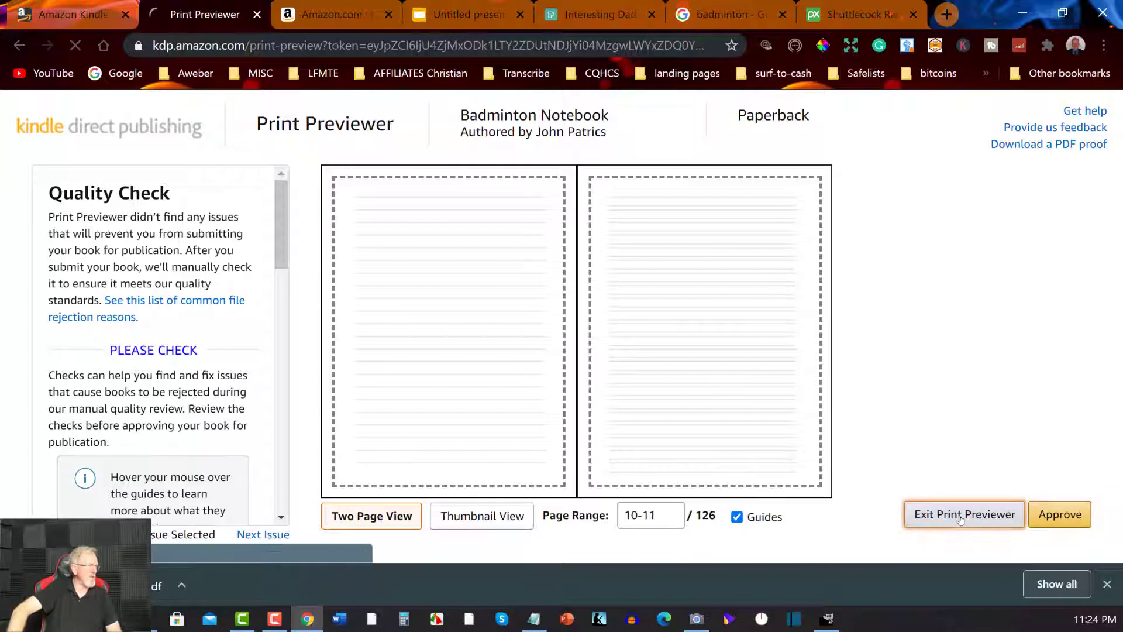
mouse_move(334, 269)
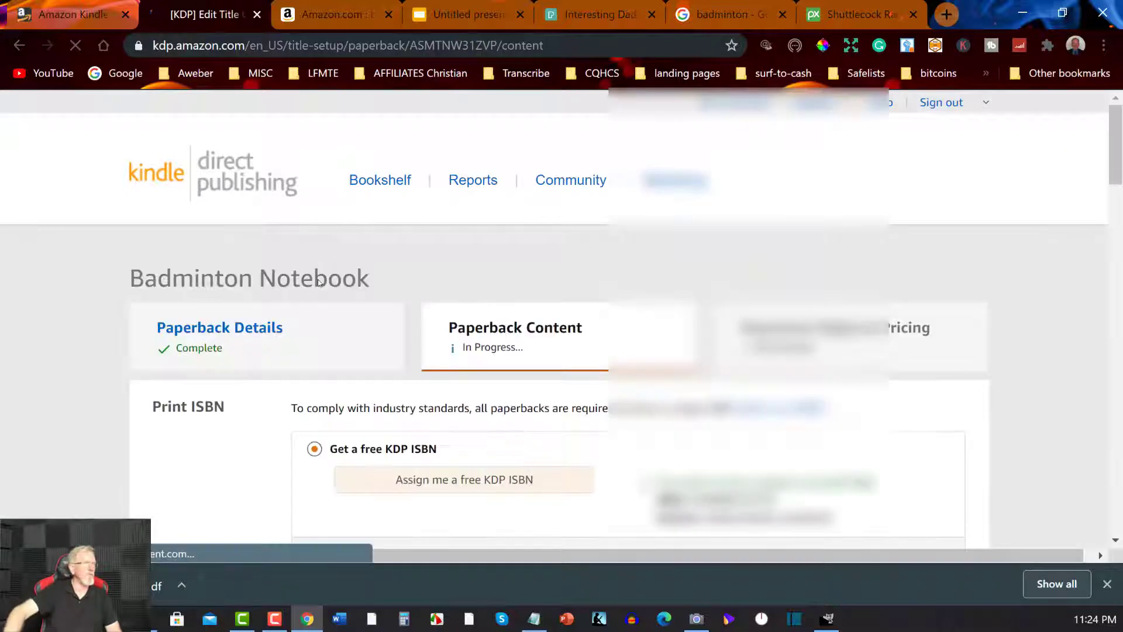
Step: Upload Badminton-130page2 from the 8.5x11_BW_130 folder as the paperback manuscript, replacing the earlier file
scroll(462, 360, "down", 8)
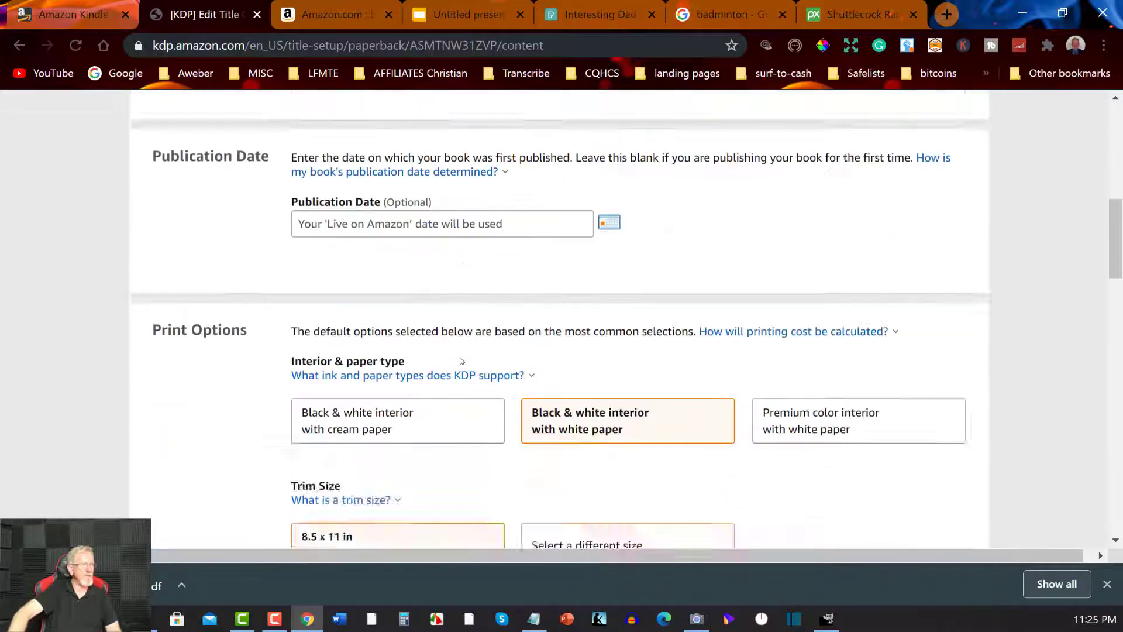
scroll(462, 361, "down", 6)
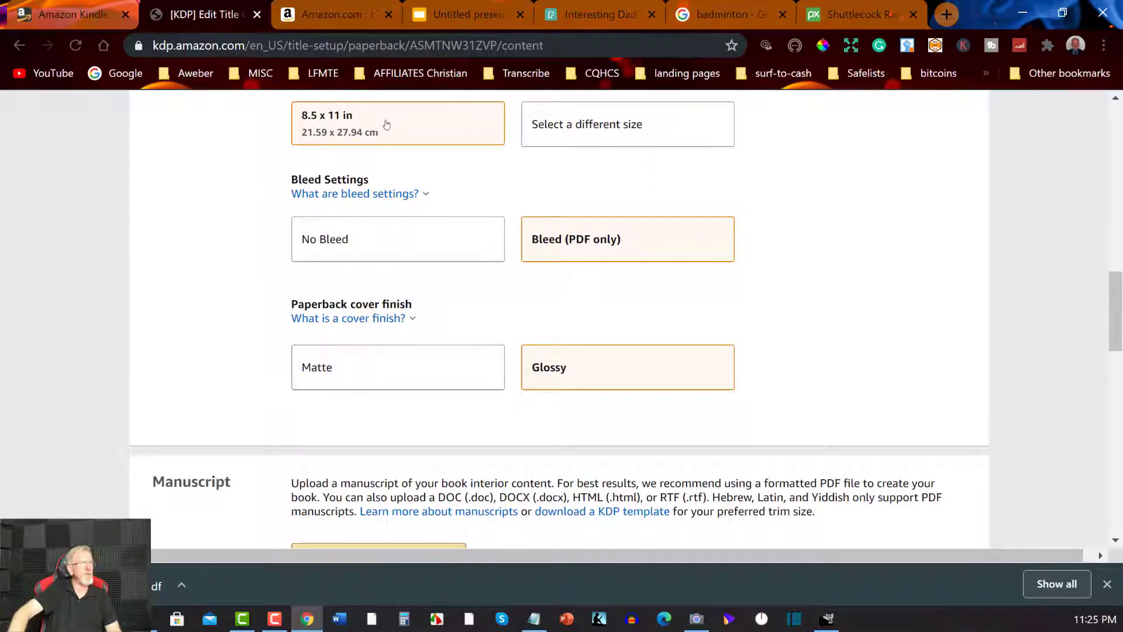
scroll(385, 138, "down", 6)
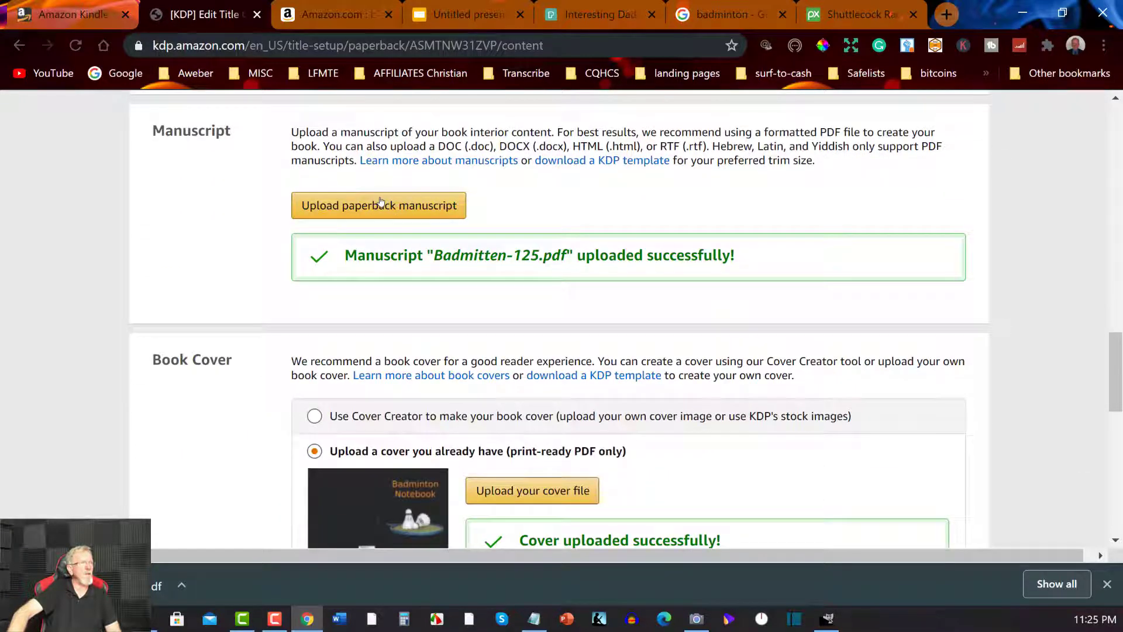
left_click(380, 205)
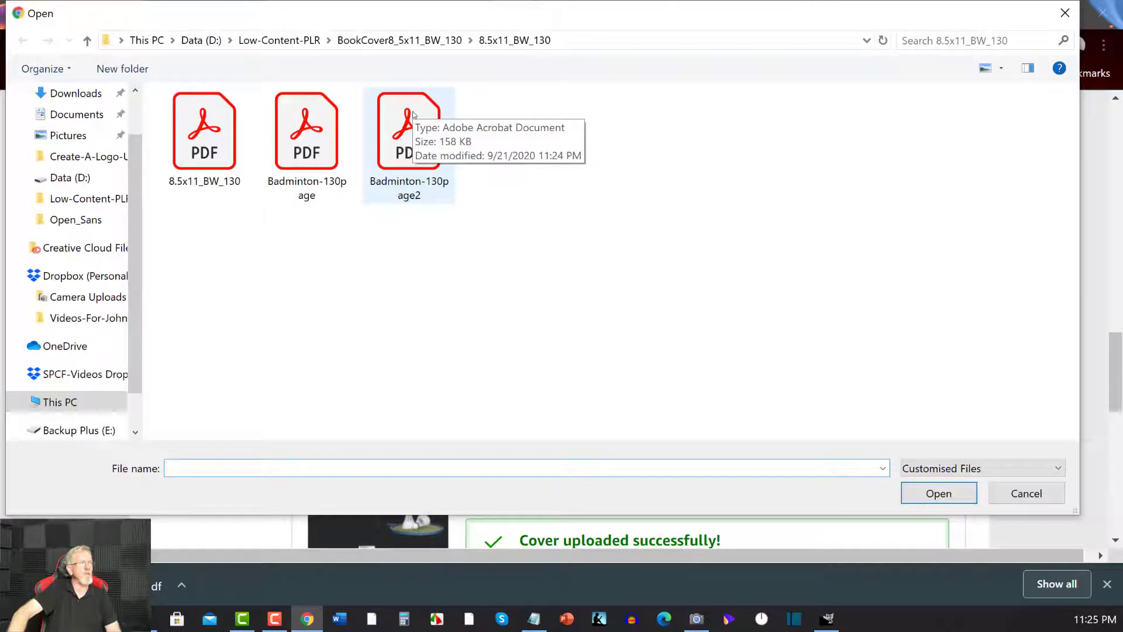
double_click(397, 118)
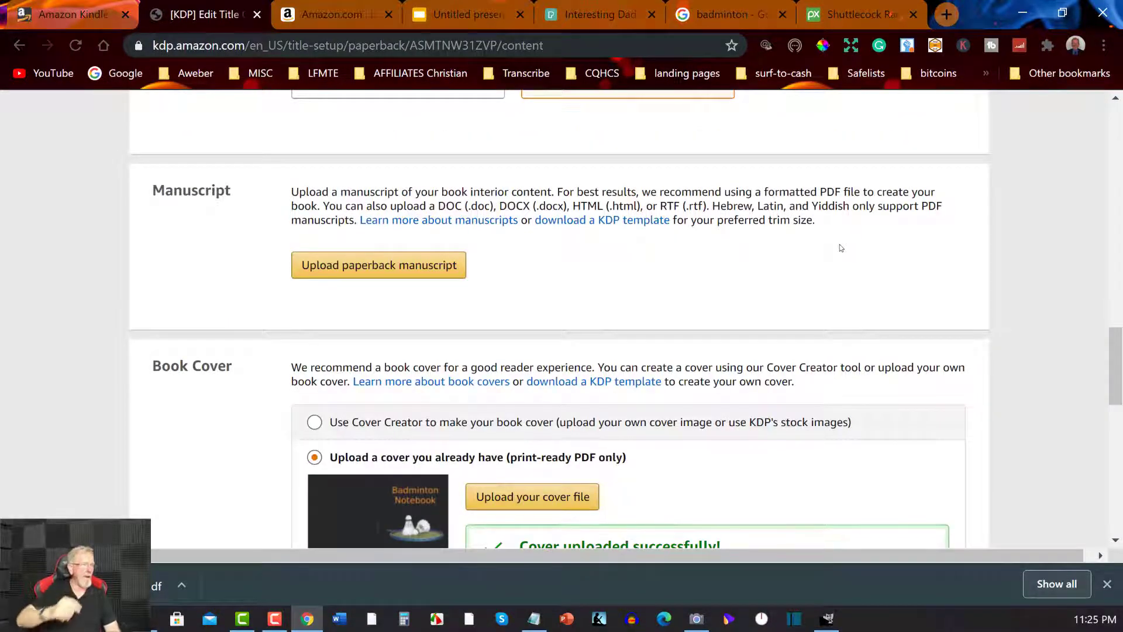
Step: Launch the print previewer for the book with the new manuscript, continuing with the current screen size
scroll(616, 274, "down", 7)
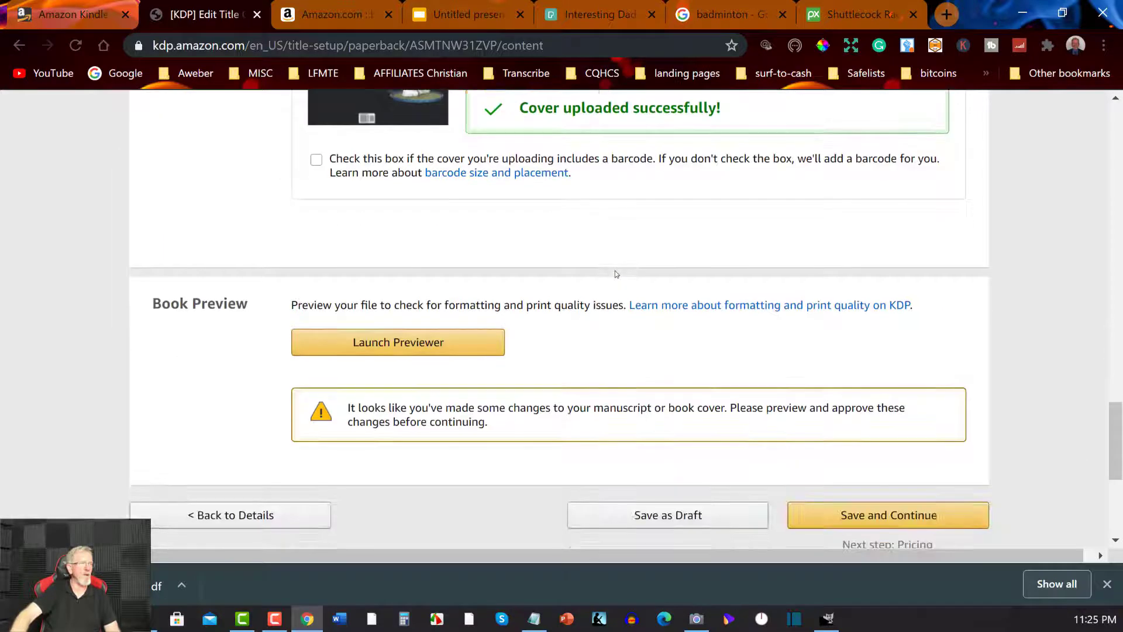
left_click(411, 339)
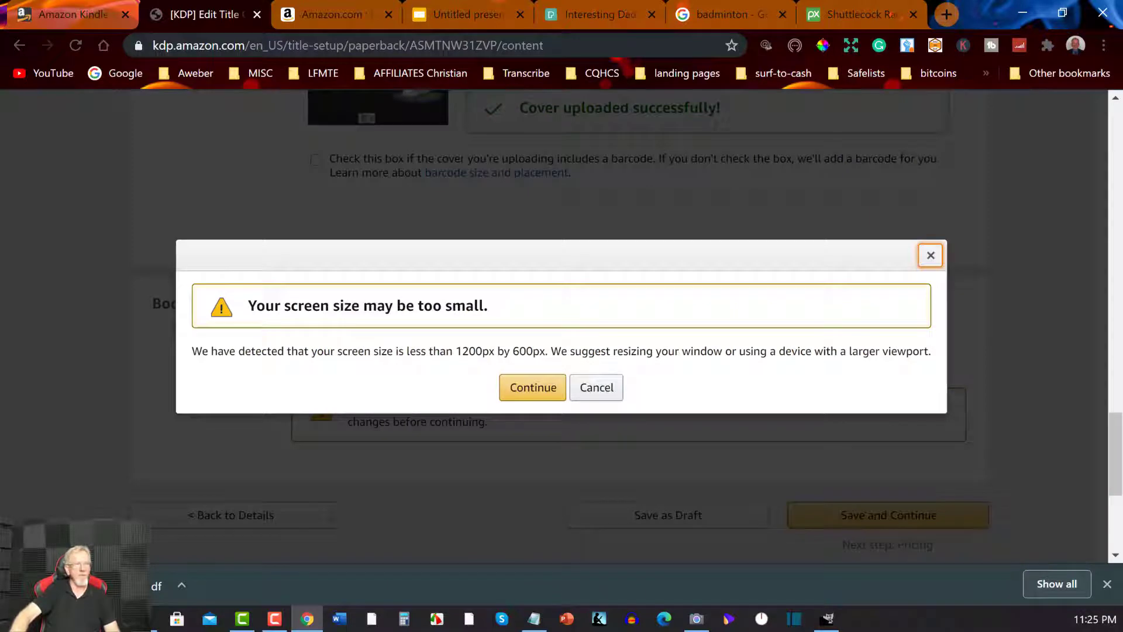
left_click(531, 387)
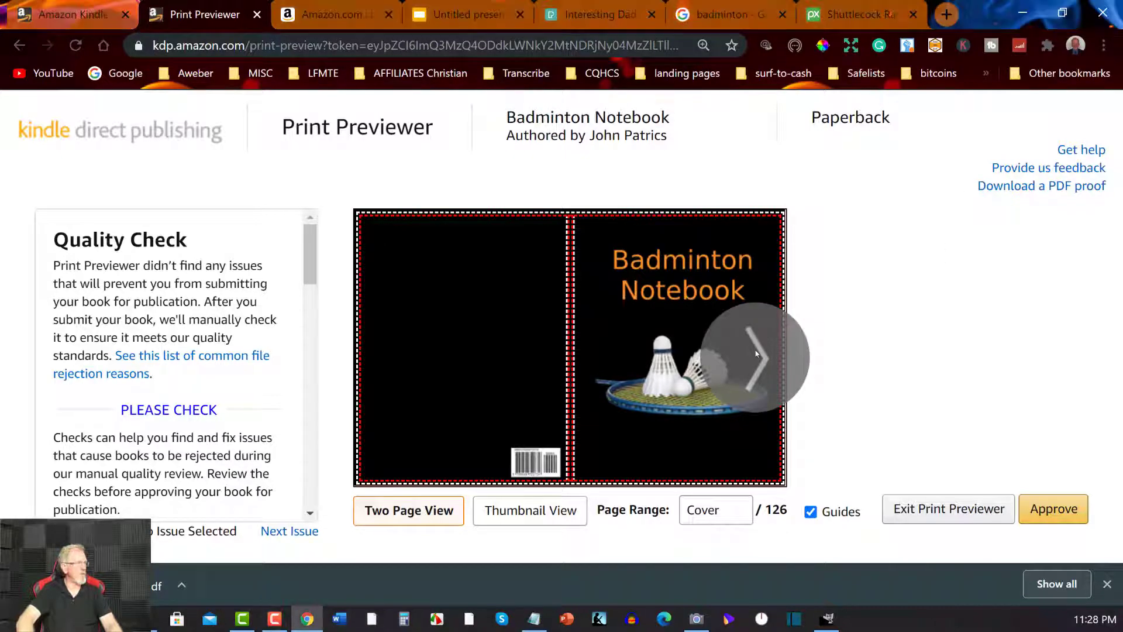
Step: Page through the interior from the cover to pages 56-57 and examine how the ruled lines sit within the guides
left_click(756, 351)
left_click(756, 351)
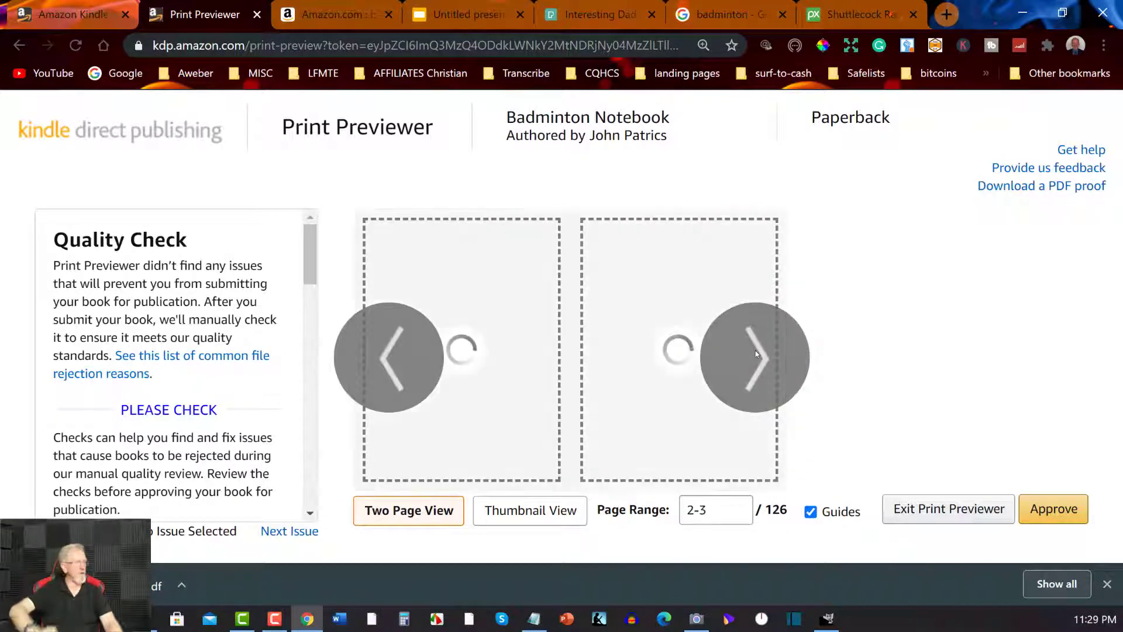
left_click(756, 350)
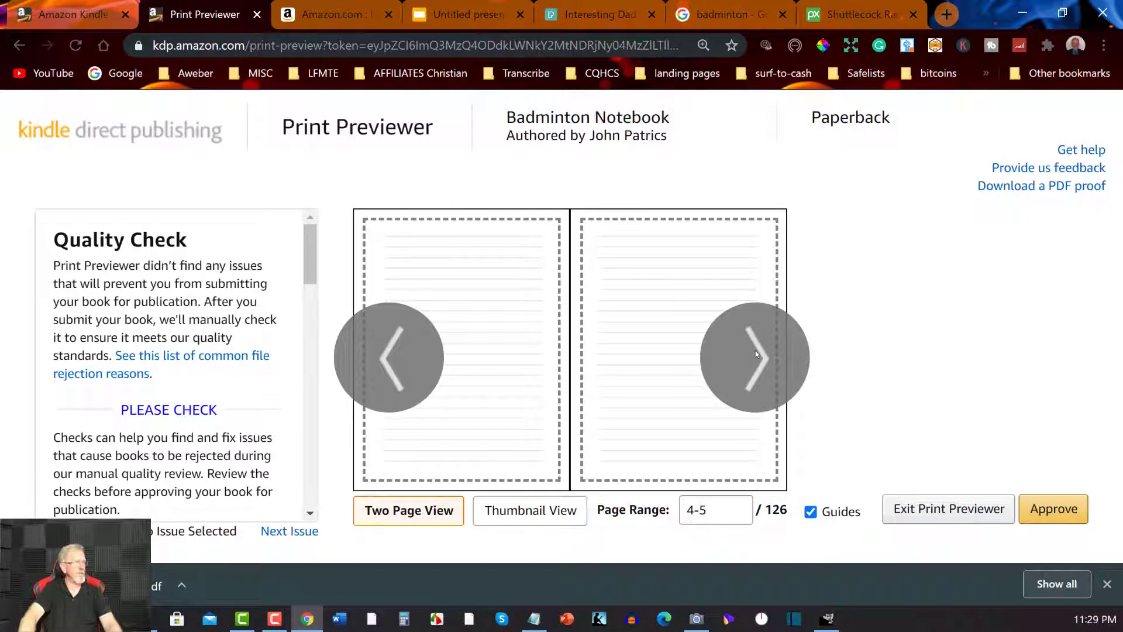
left_click(756, 350)
left_click(756, 350)
left_click(756, 349)
left_click(756, 350)
left_click(756, 350)
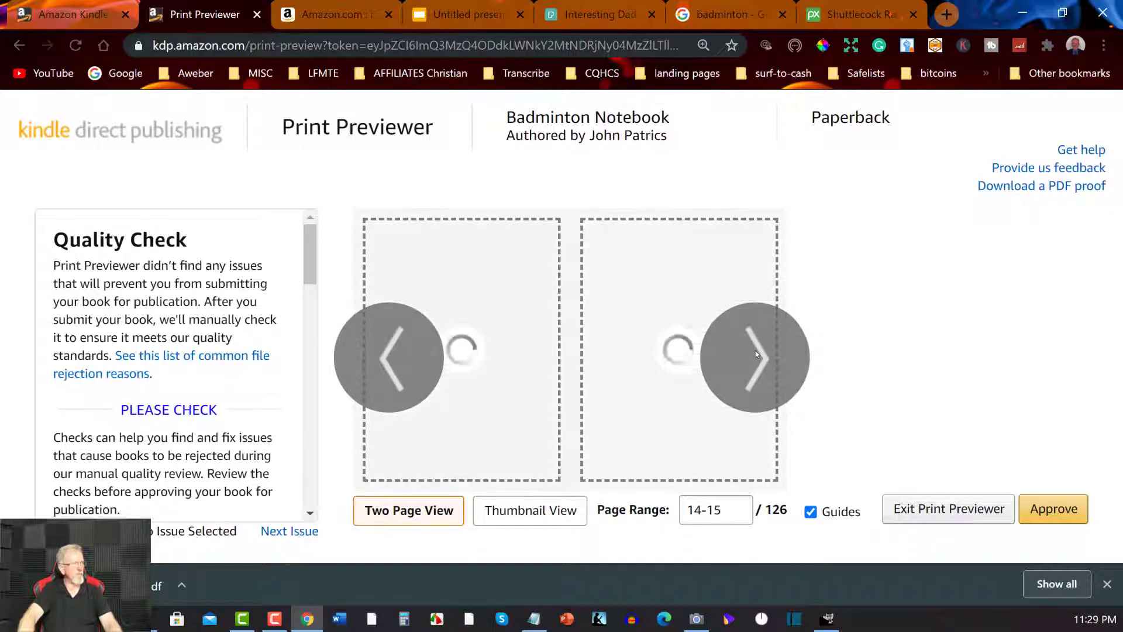
left_click(756, 350)
left_click(756, 349)
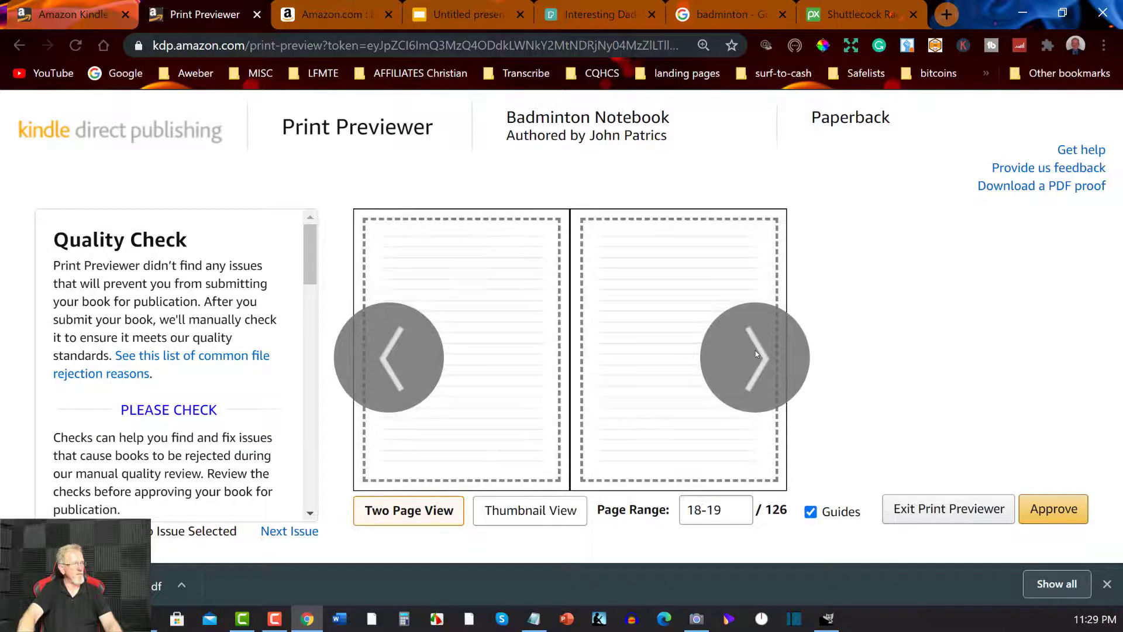
left_click(756, 350)
left_click(756, 350)
left_click(756, 350)
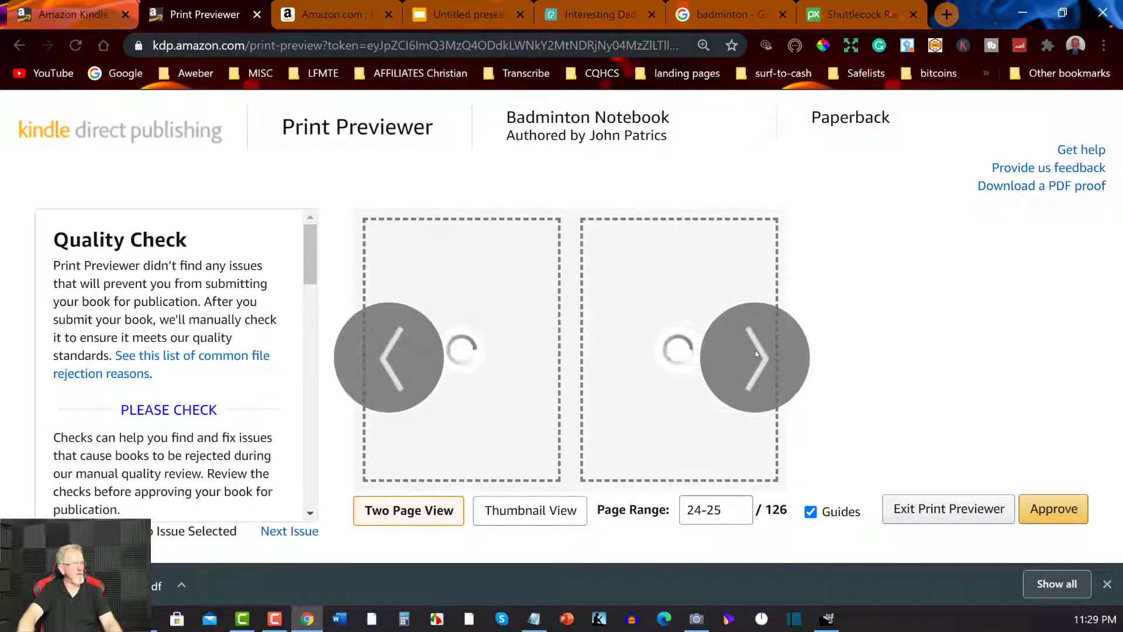
left_click(756, 350)
left_click(756, 350)
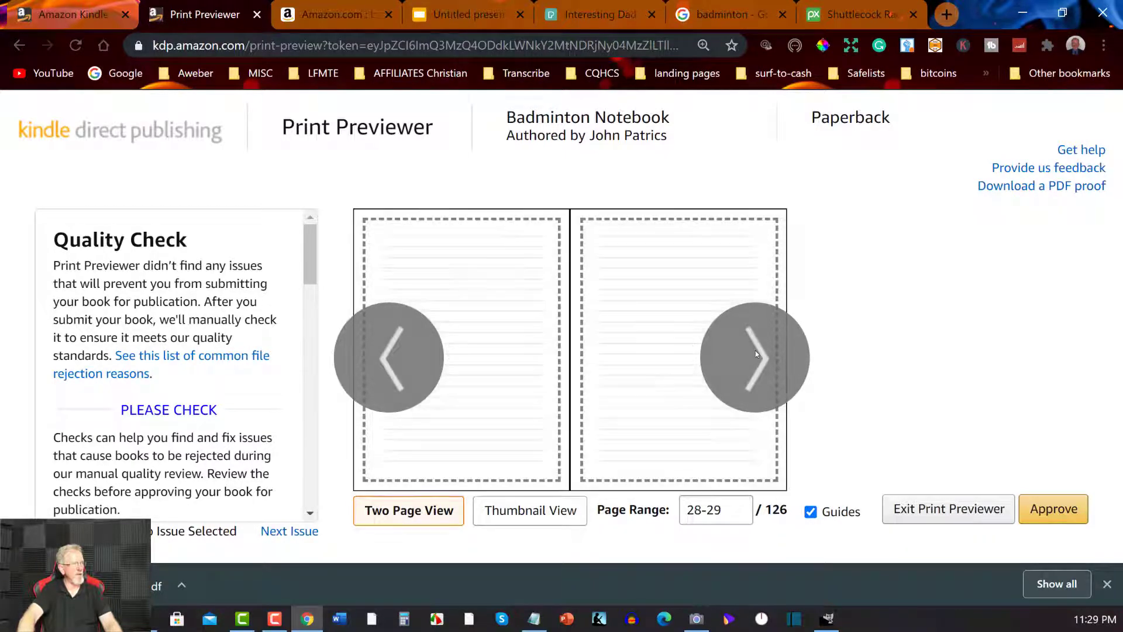
left_click(756, 350)
left_click(756, 350)
left_click(756, 349)
left_click(756, 350)
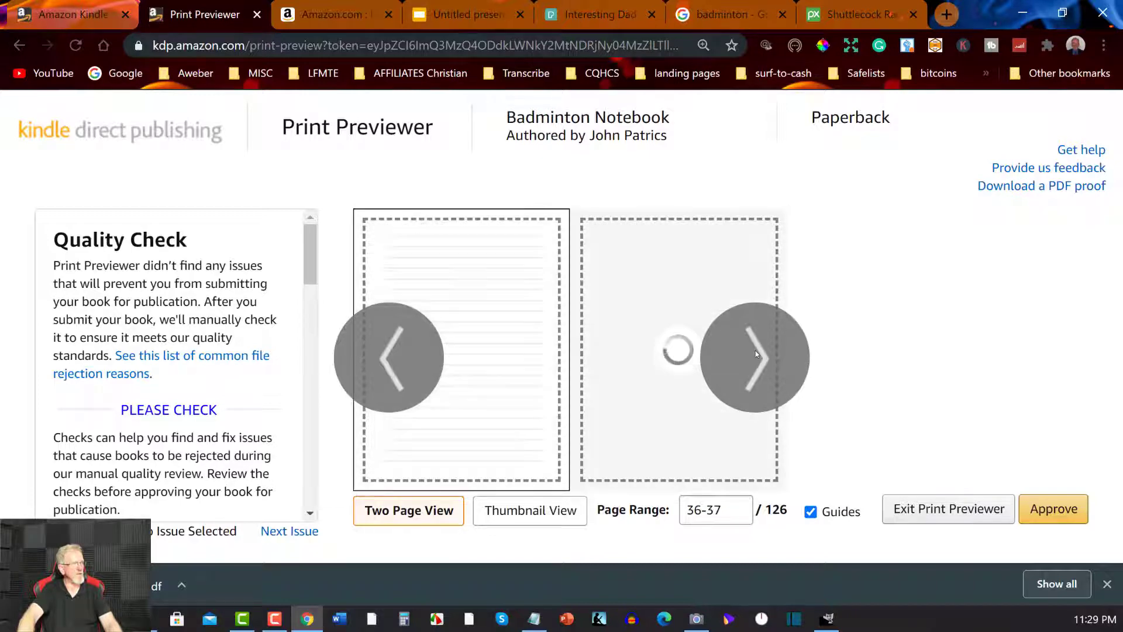
left_click(756, 350)
left_click(756, 349)
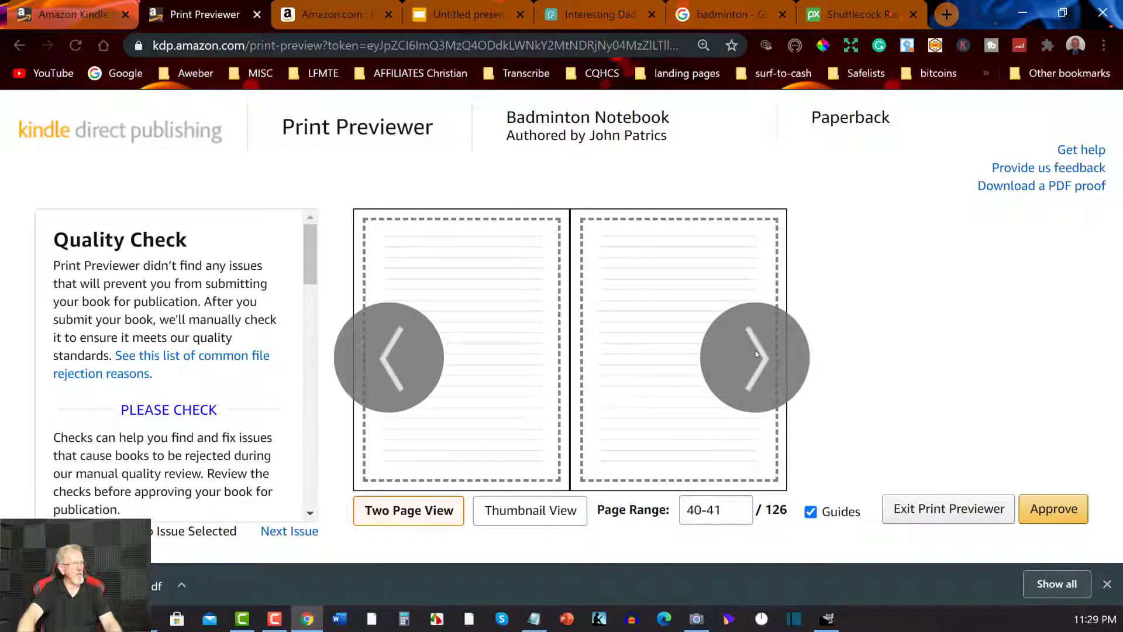
left_click(756, 349)
left_click(756, 350)
left_click(755, 350)
left_click(756, 350)
left_click(755, 349)
left_click(755, 350)
left_click(756, 350)
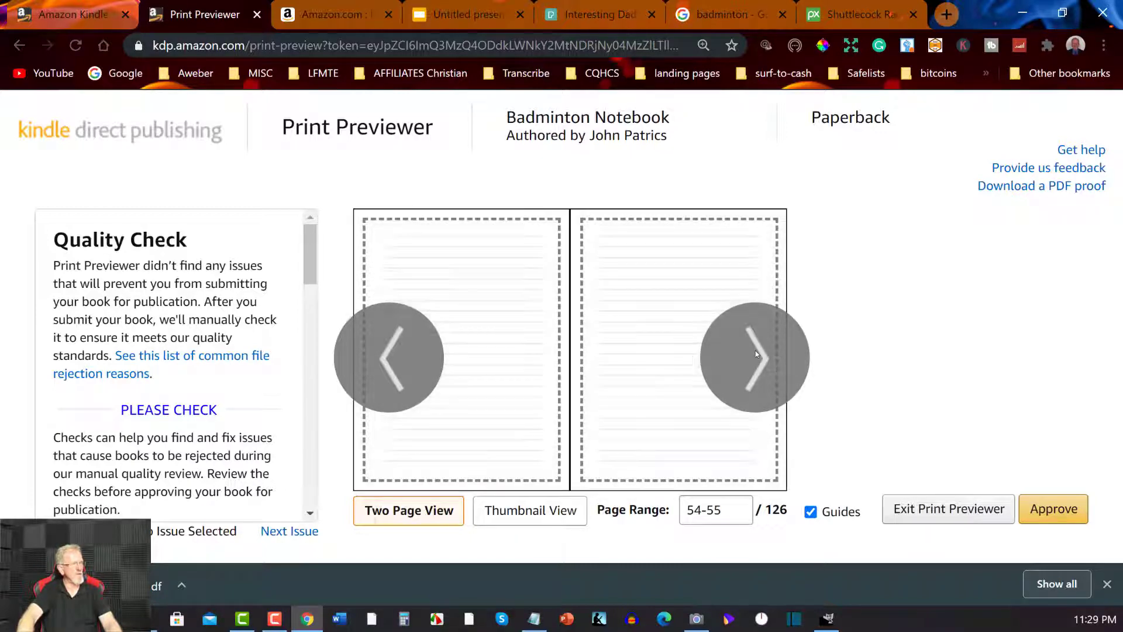
left_click(756, 349)
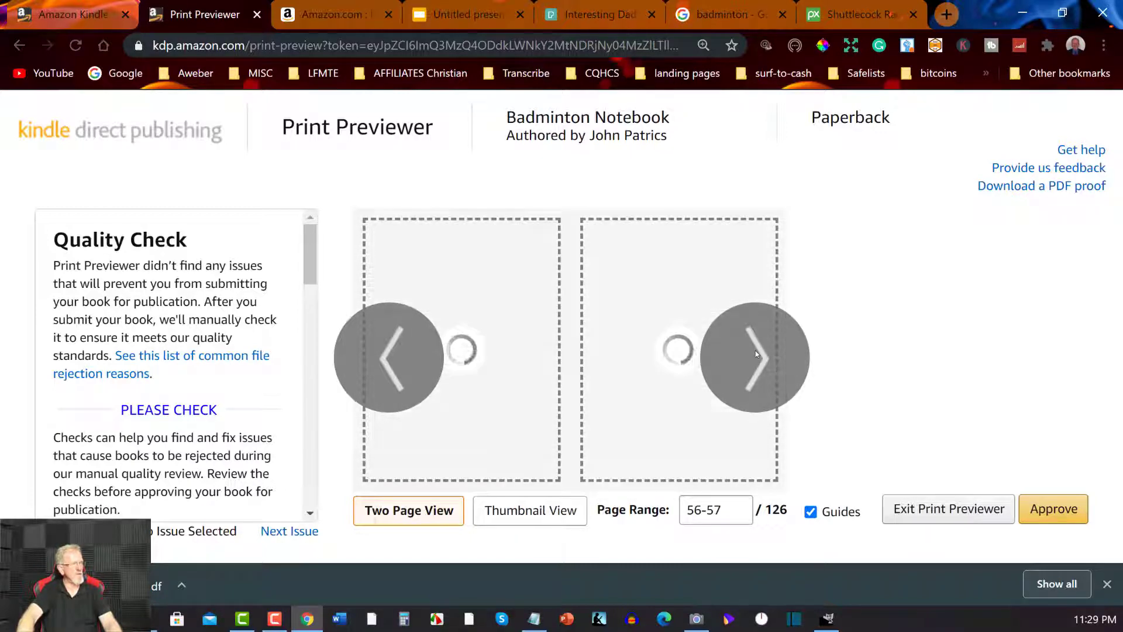
Step: Approve the print preview and show the printing costs for the other marketplaces in the content summary
left_click(1055, 509)
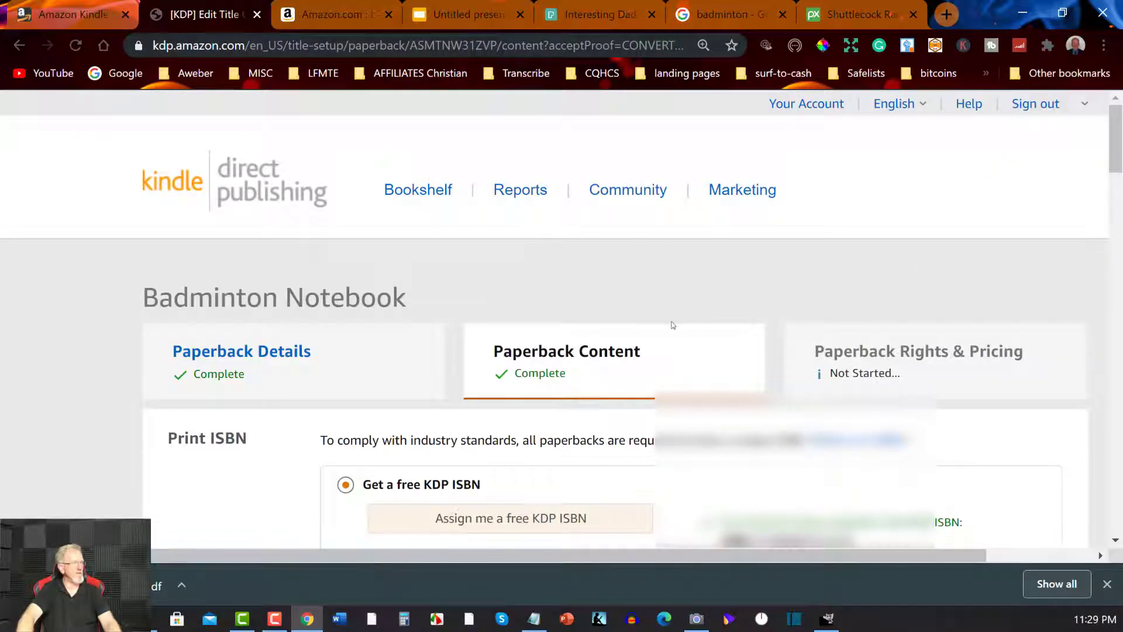
scroll(732, 275, "down", 12)
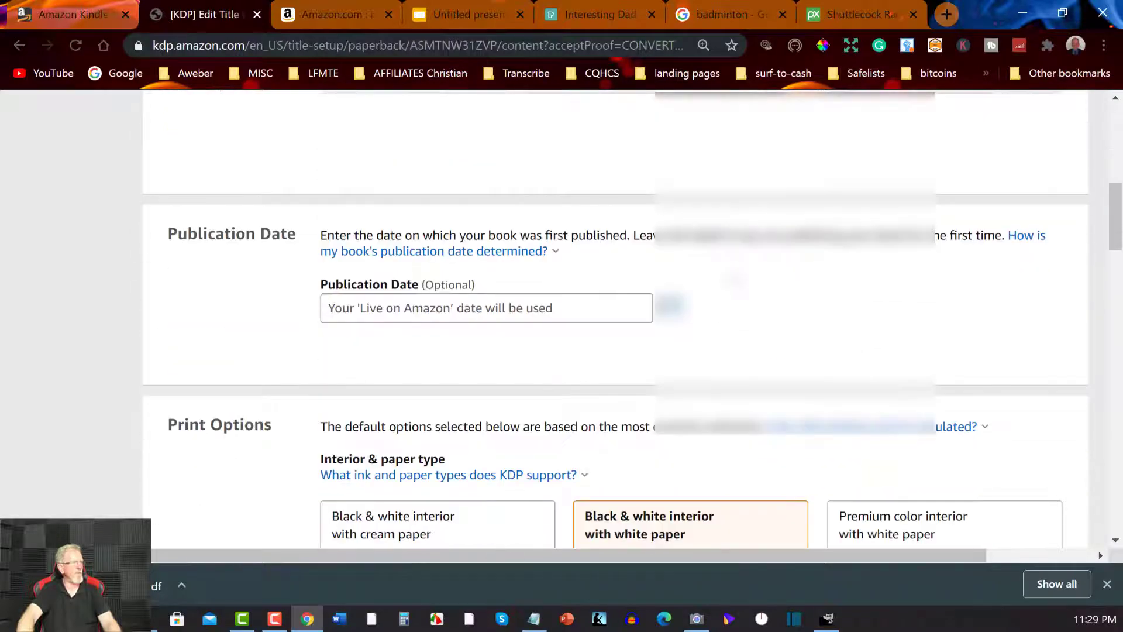
scroll(735, 279, "down", 15)
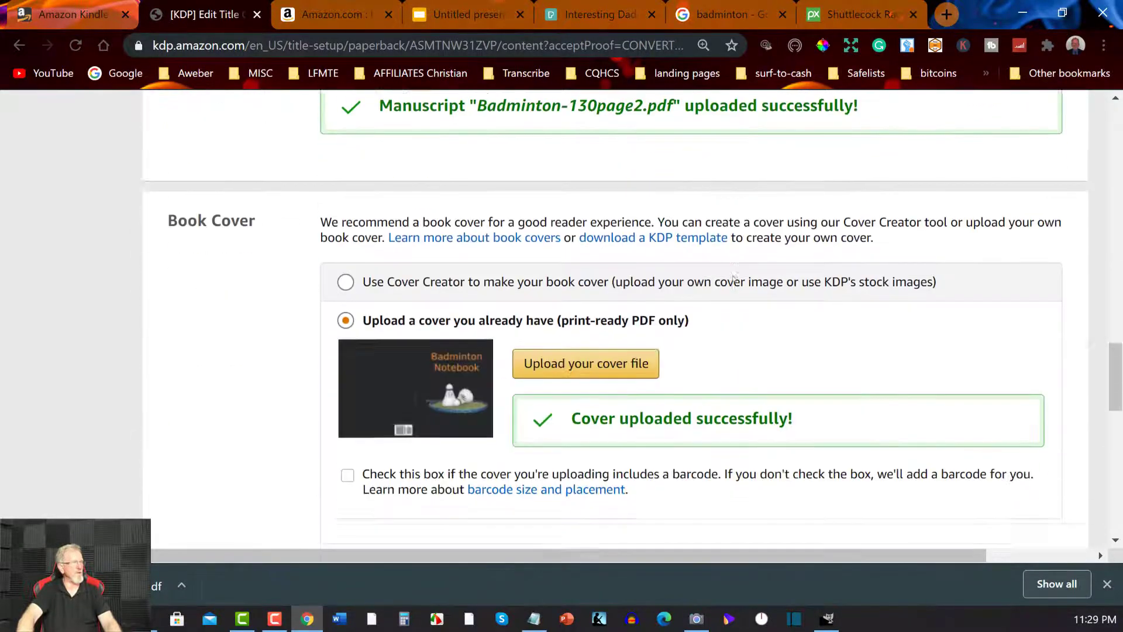
scroll(734, 278, "down", 8)
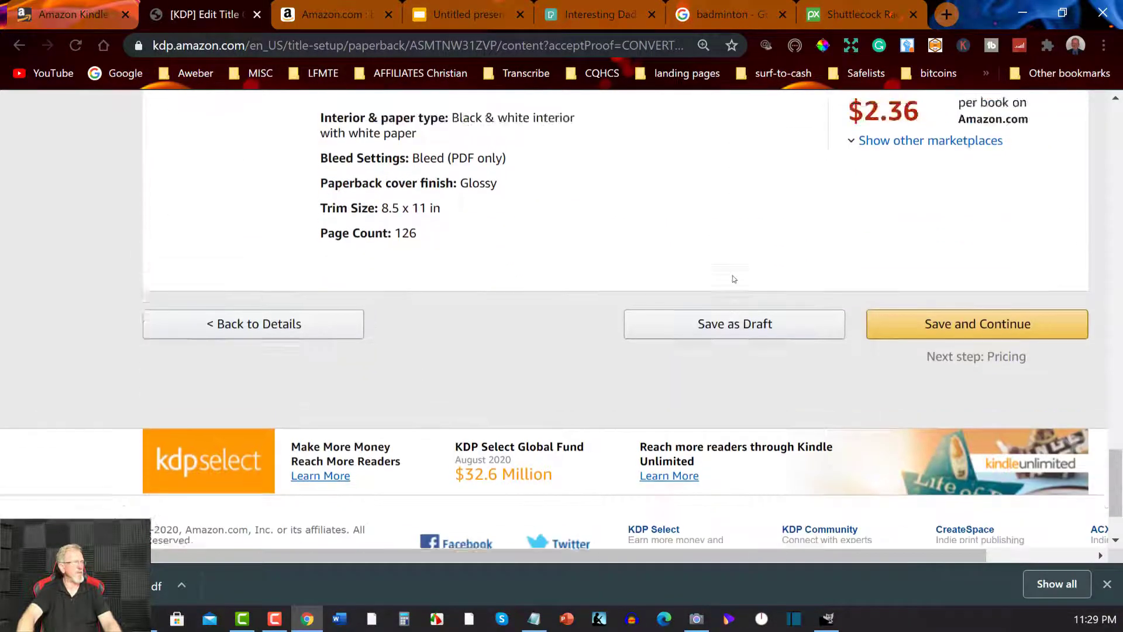
scroll(734, 279, "up", 4)
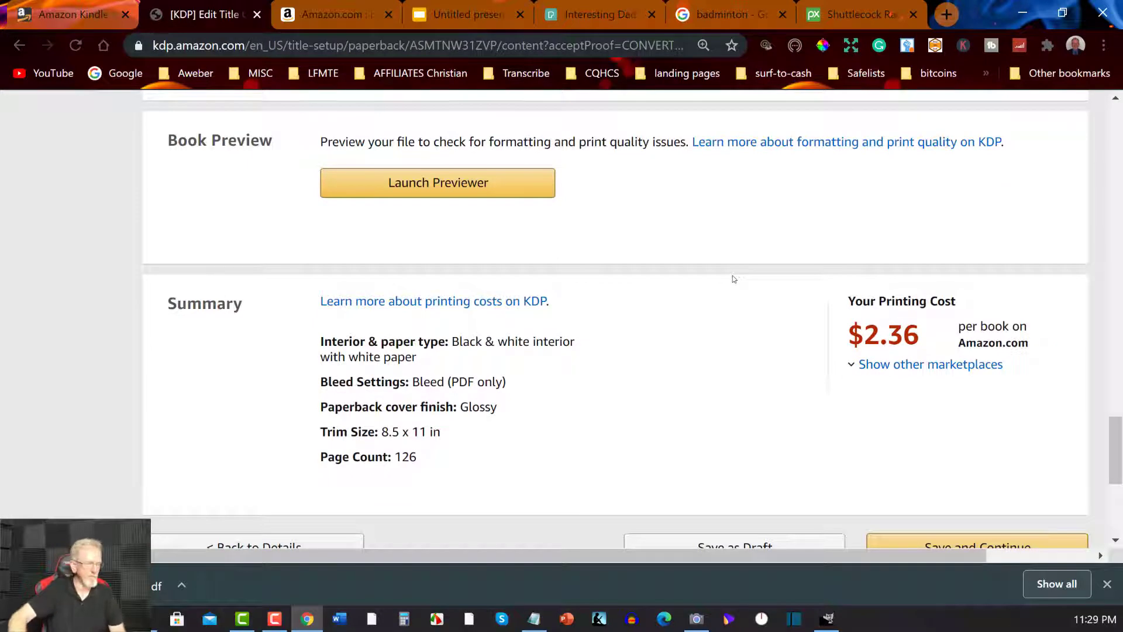
left_click(923, 366)
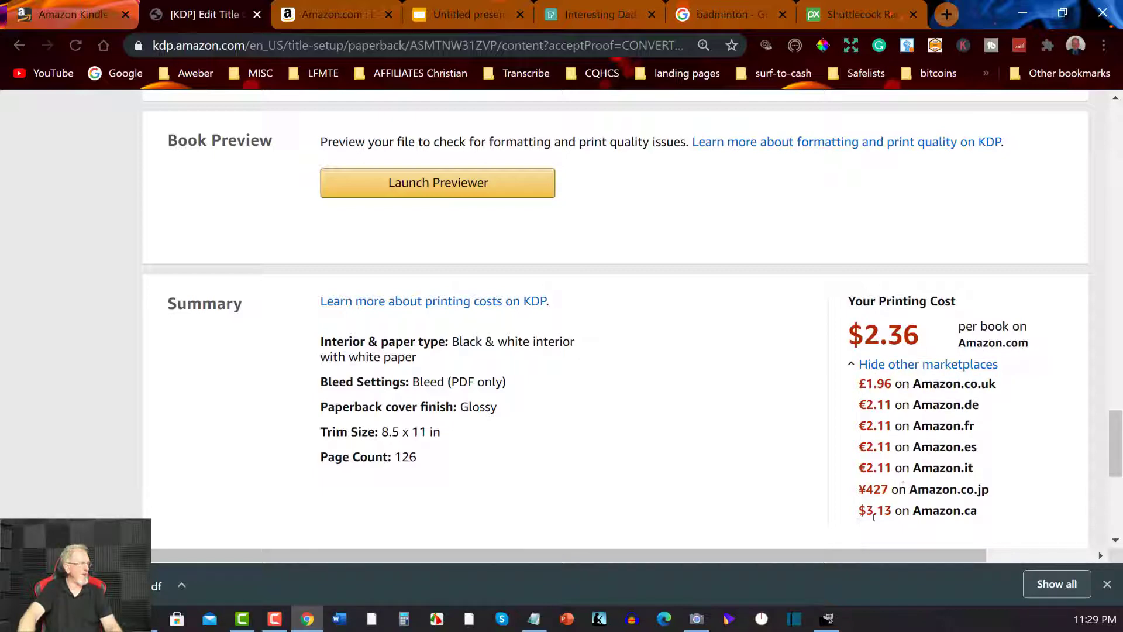
Step: Save the paperback content, continue to rights and pricing, and keep All territories (worldwide rights) after viewing the individual territories option
scroll(694, 349, "down", 6)
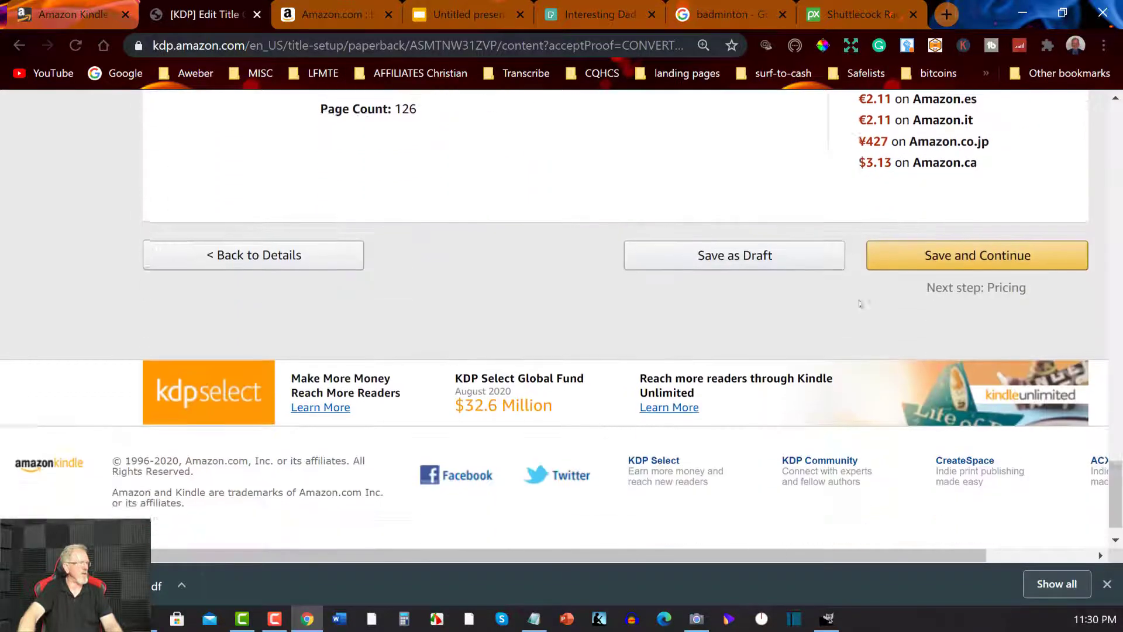
left_click(979, 252)
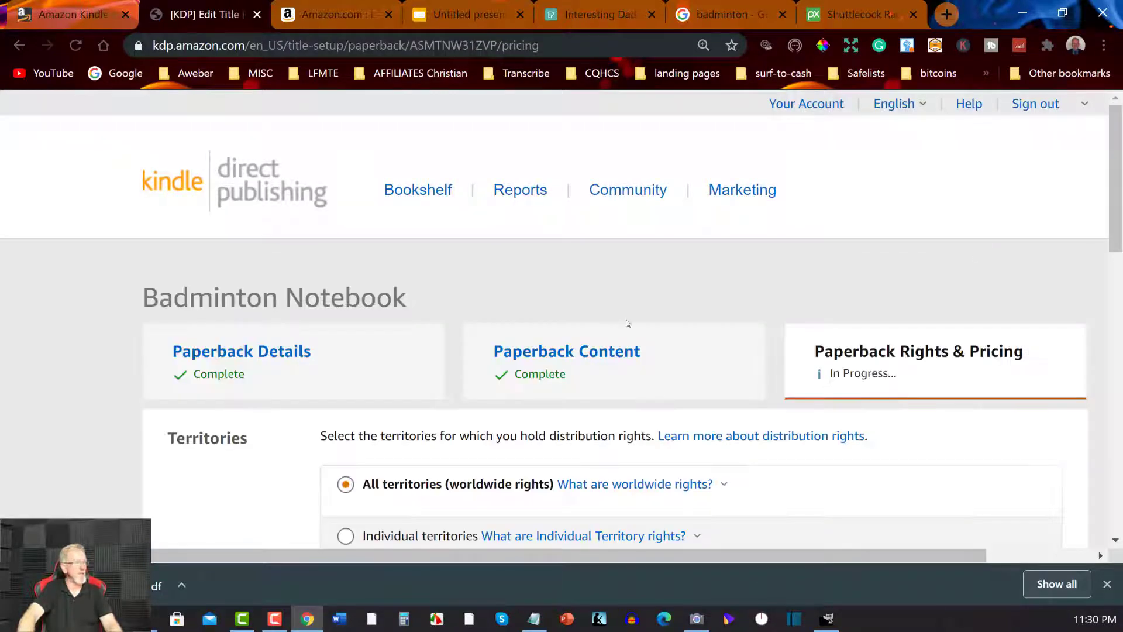
scroll(712, 267, "down", 3)
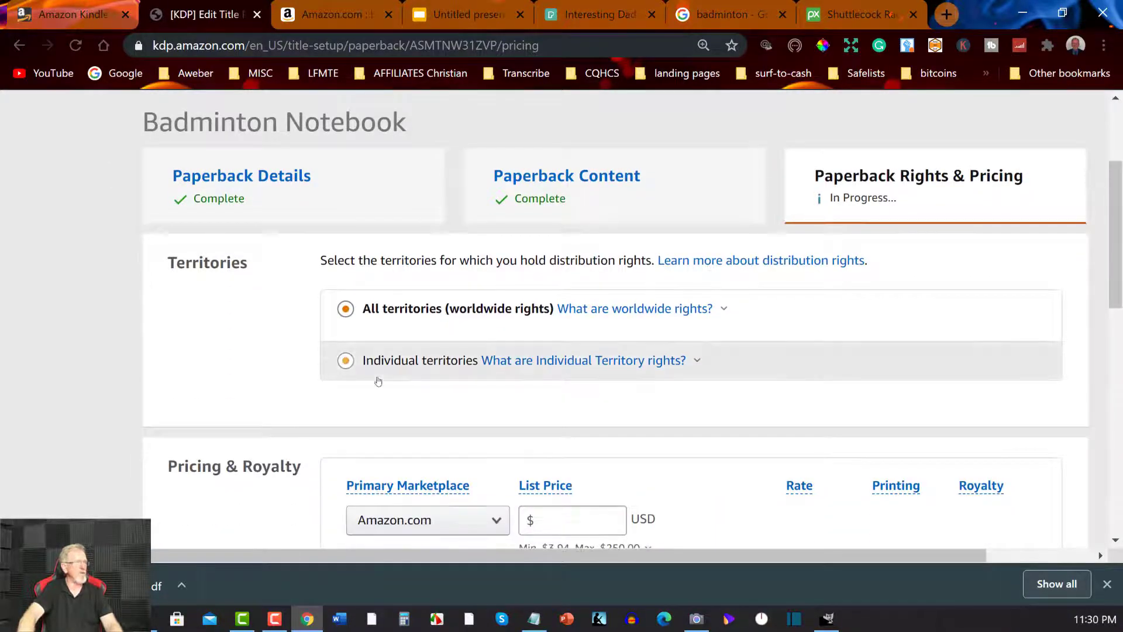
left_click(345, 361)
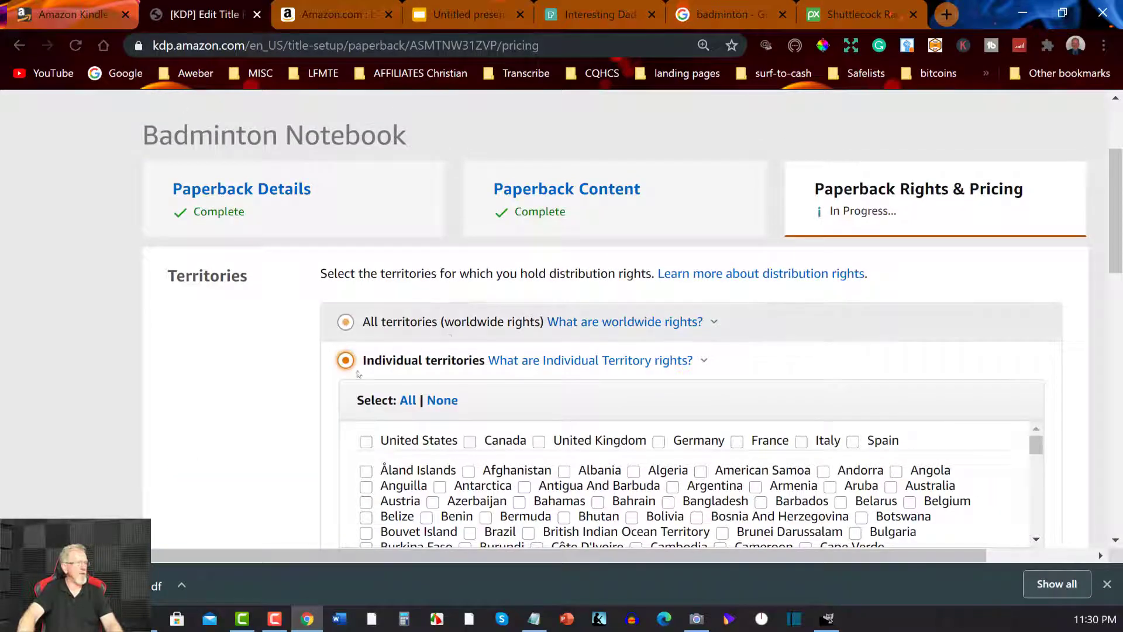
left_click(346, 321)
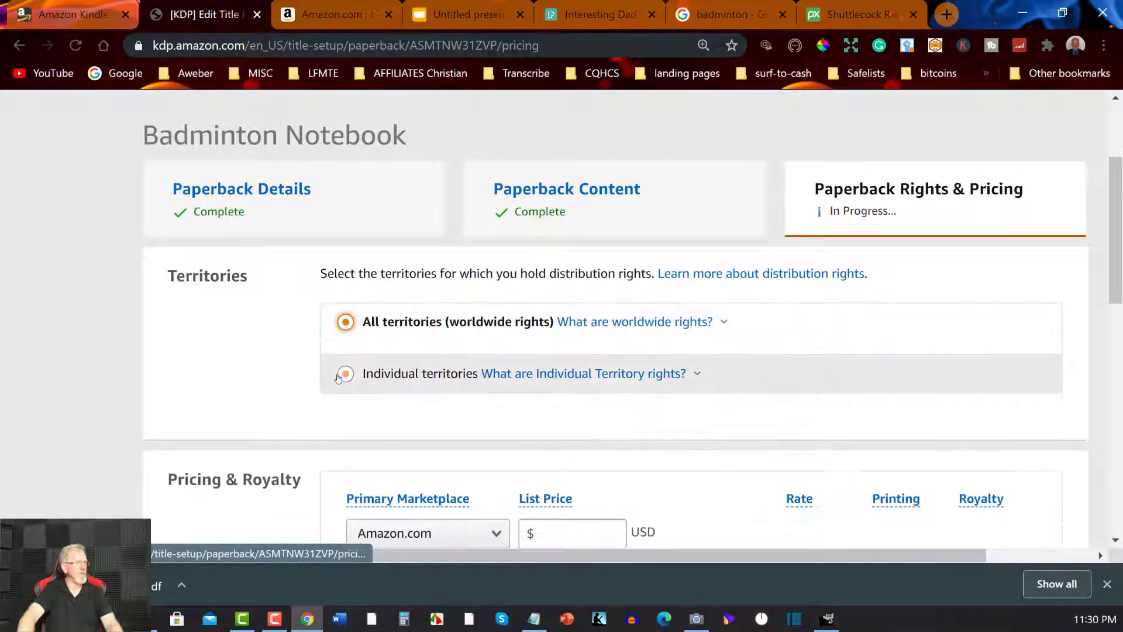
Step: Set the paperback's Amazon.com list price to 5.00 USD in Pricing & Royalty
scroll(829, 285, "down", 1)
scroll(829, 285, "down", 2)
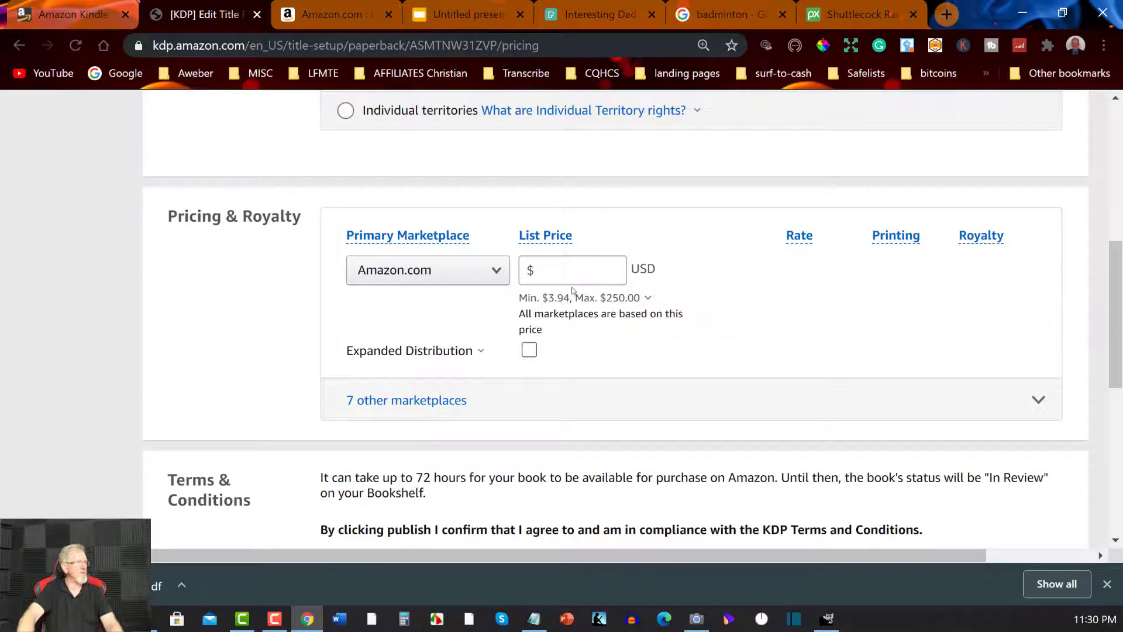
mouse_move(552, 302)
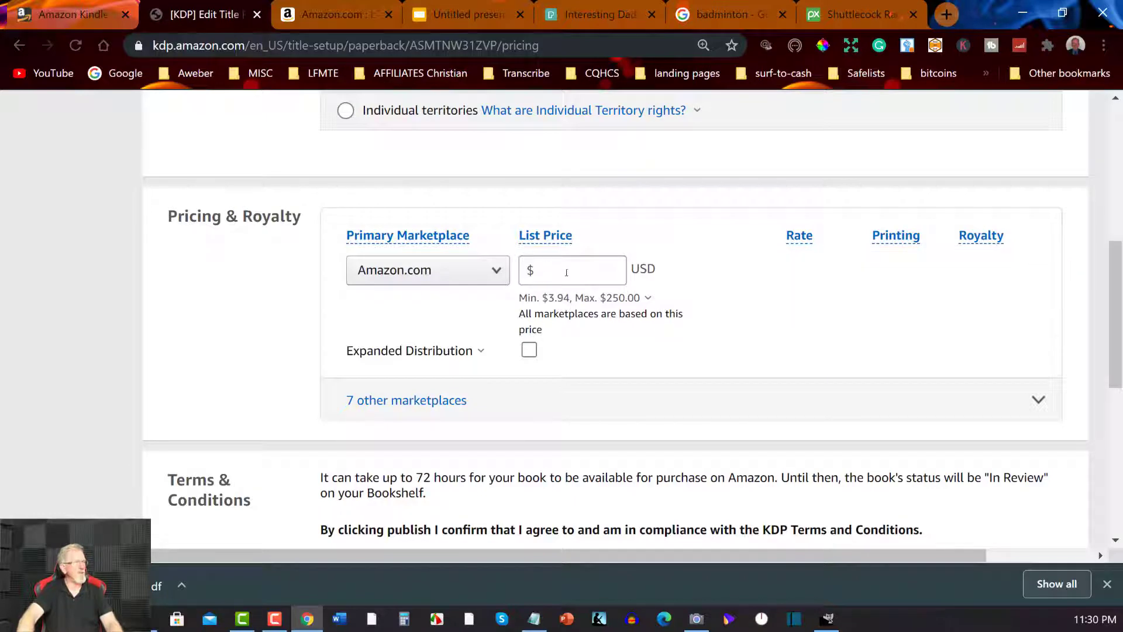
left_click(543, 268)
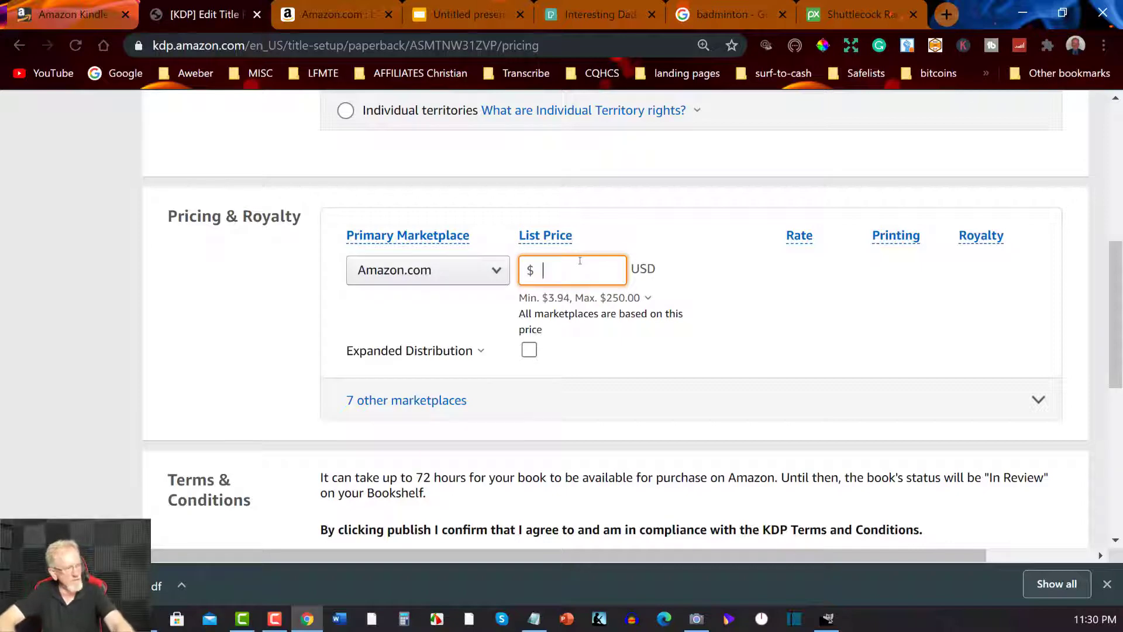
type("5.00")
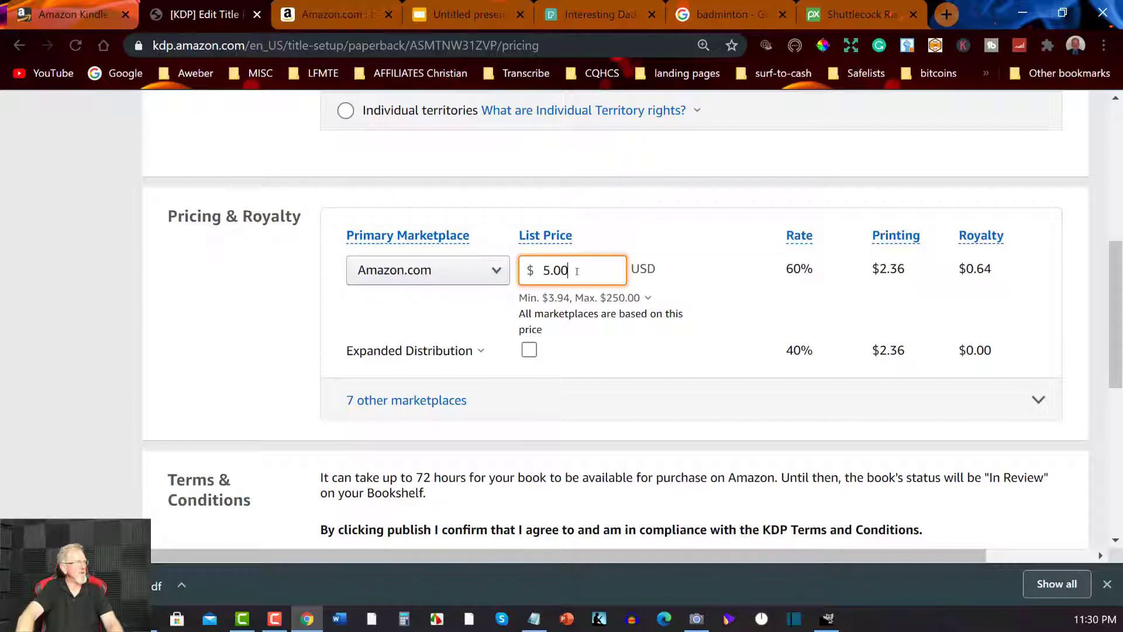
Step: Change the Amazon.com list price to 7.00 USD and show the explanation of List Price
left_click_drag(571, 271, 551, 270)
left_click(547, 236)
left_click(582, 283)
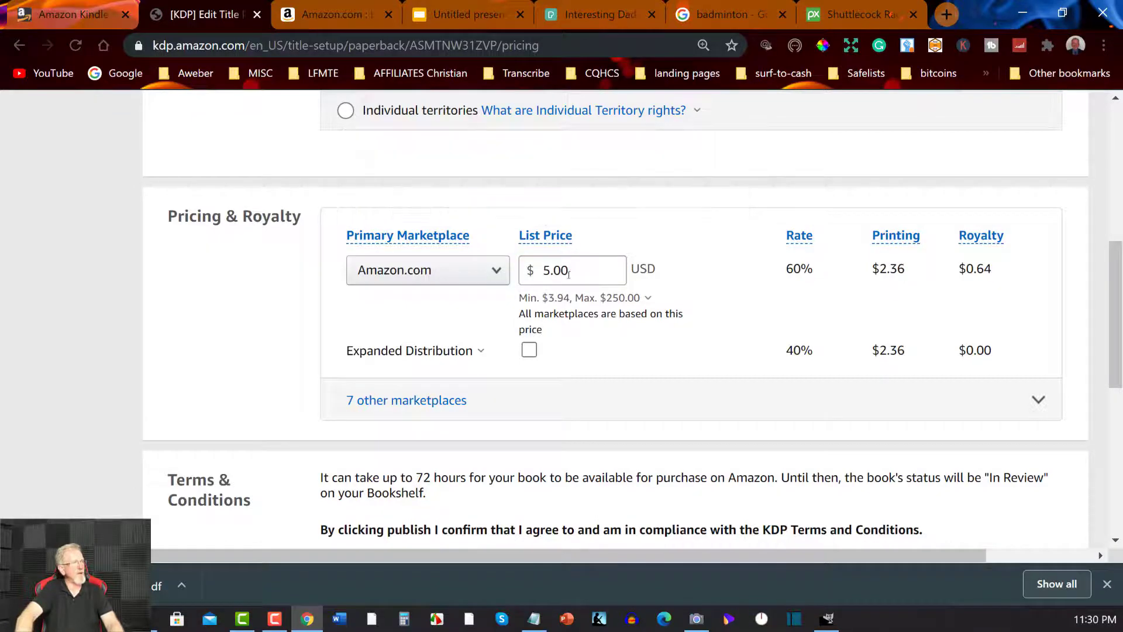
left_click_drag(567, 271, 551, 271)
type("7")
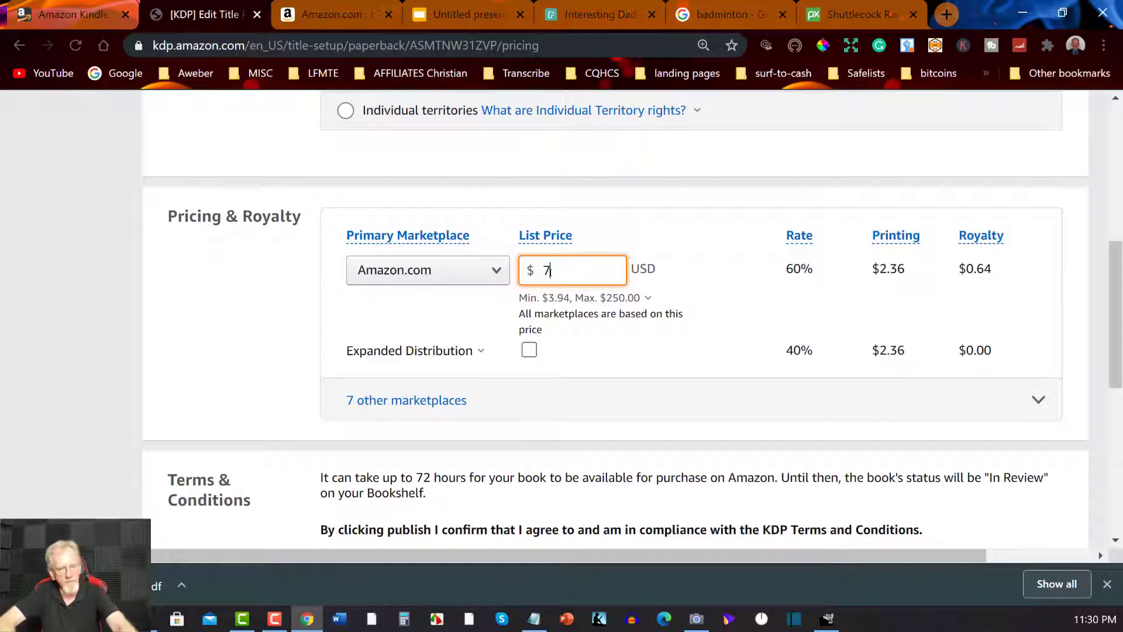
type(".")
type("00")
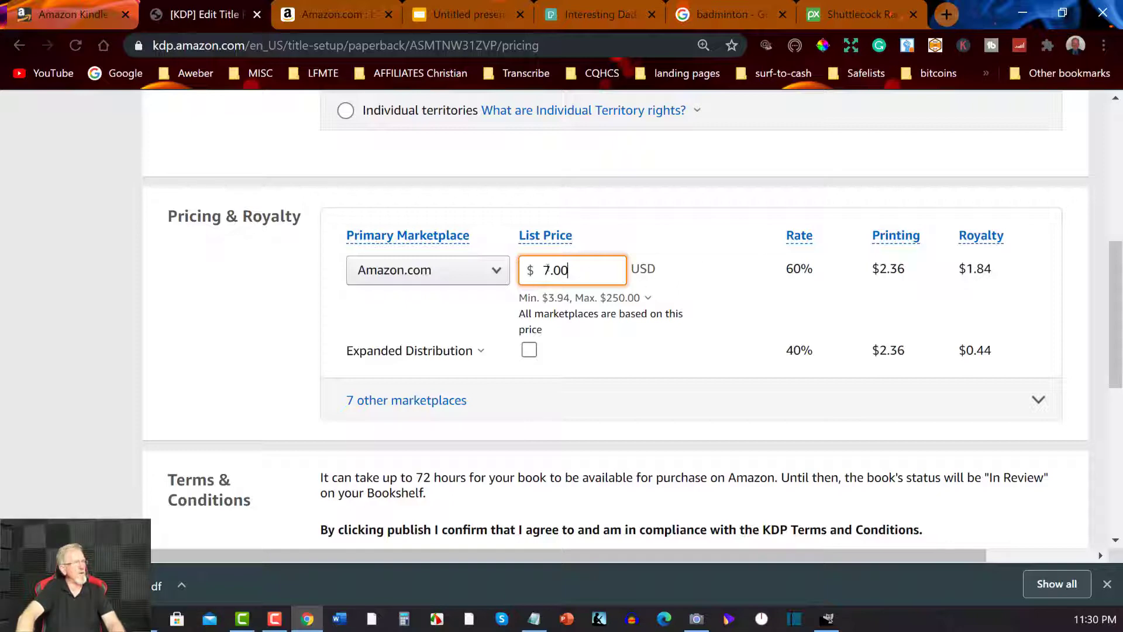
left_click(554, 230)
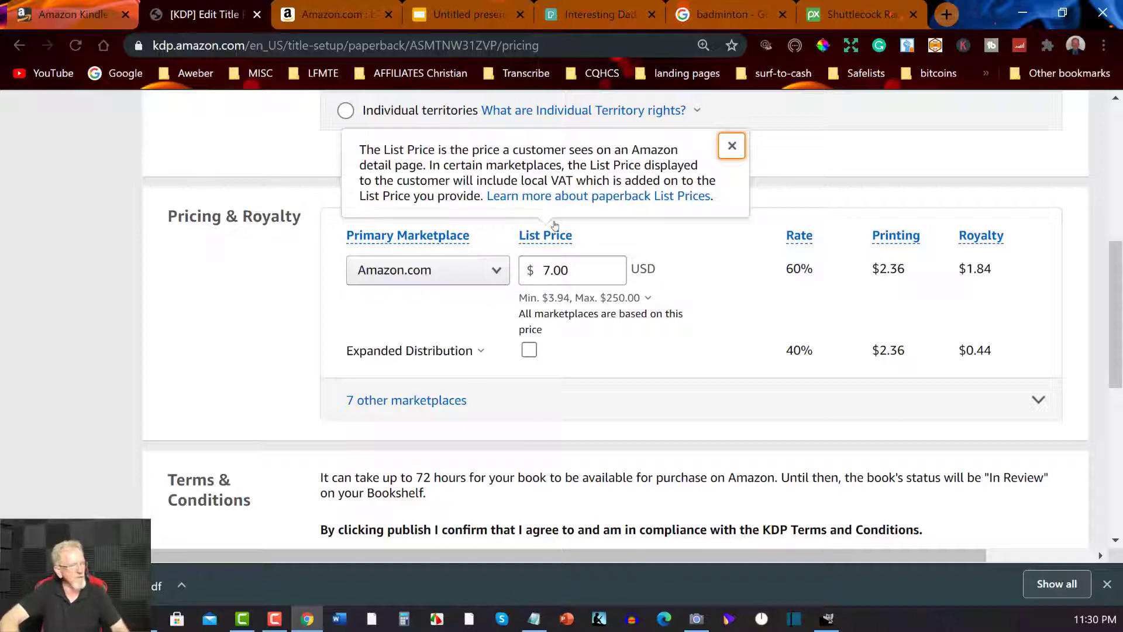
Step: Raise the paperback's list price to 9.00 USD to compare the royalty
left_click(544, 270)
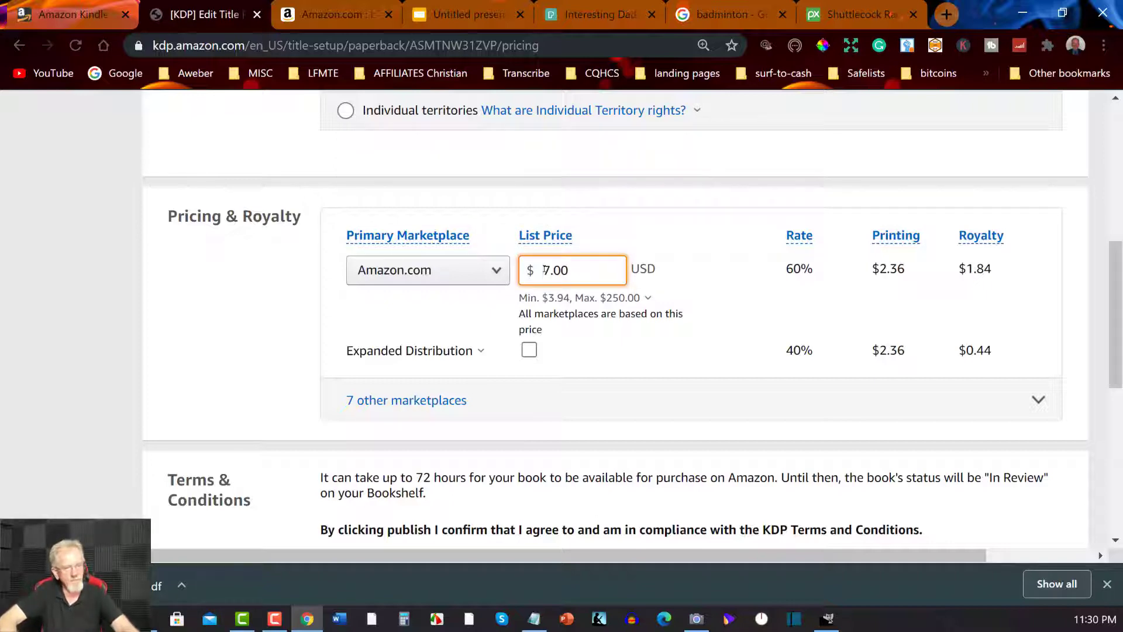
type("9")
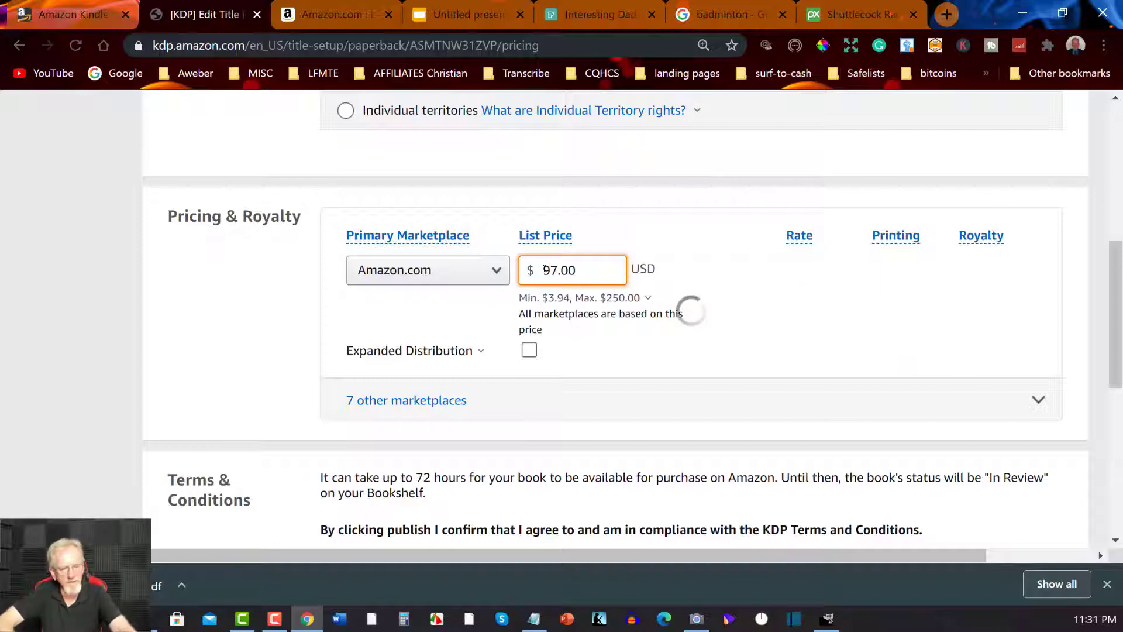
key("Delete")
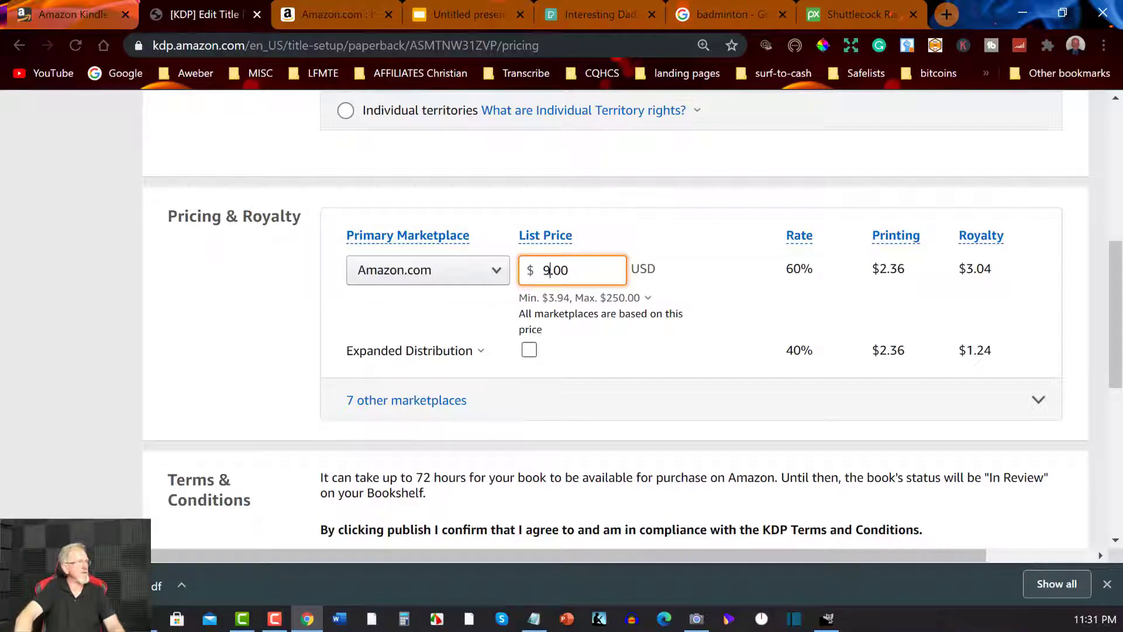
Step: Set the list price to 8.50 USD and enable Expanded Distribution for the paperback
left_click_drag(542, 271, 573, 278)
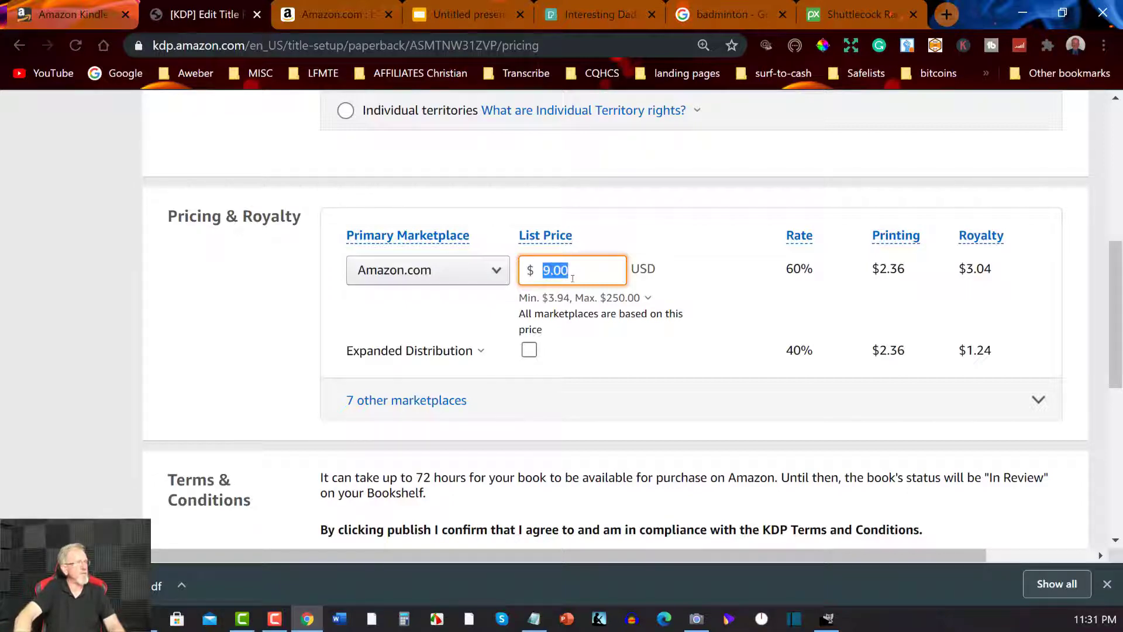
type("8.50")
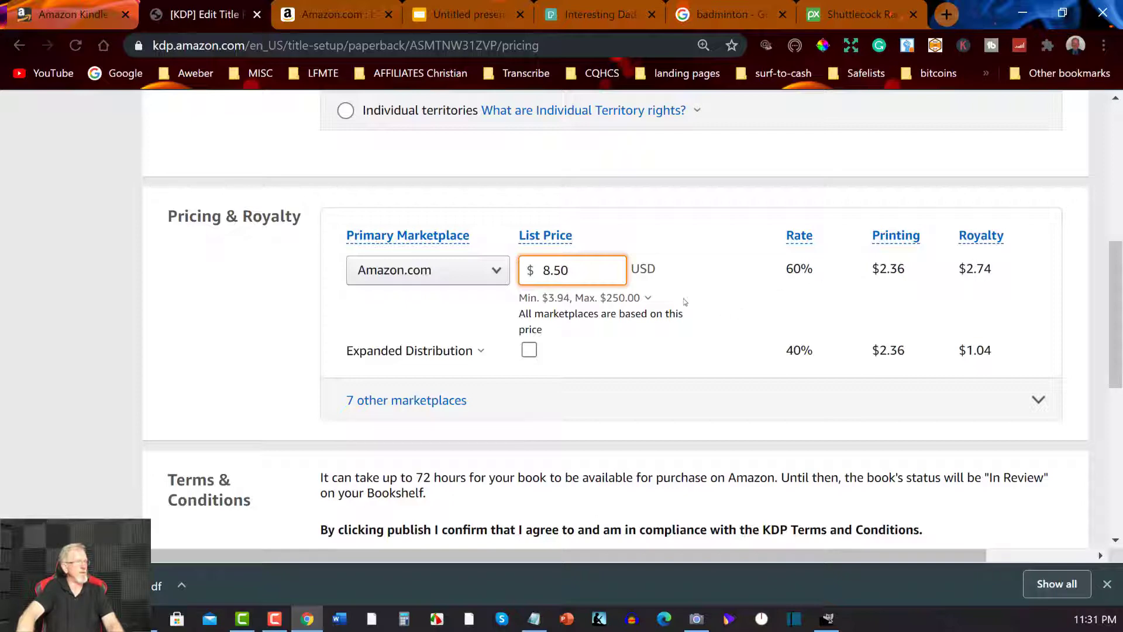
left_click(530, 351)
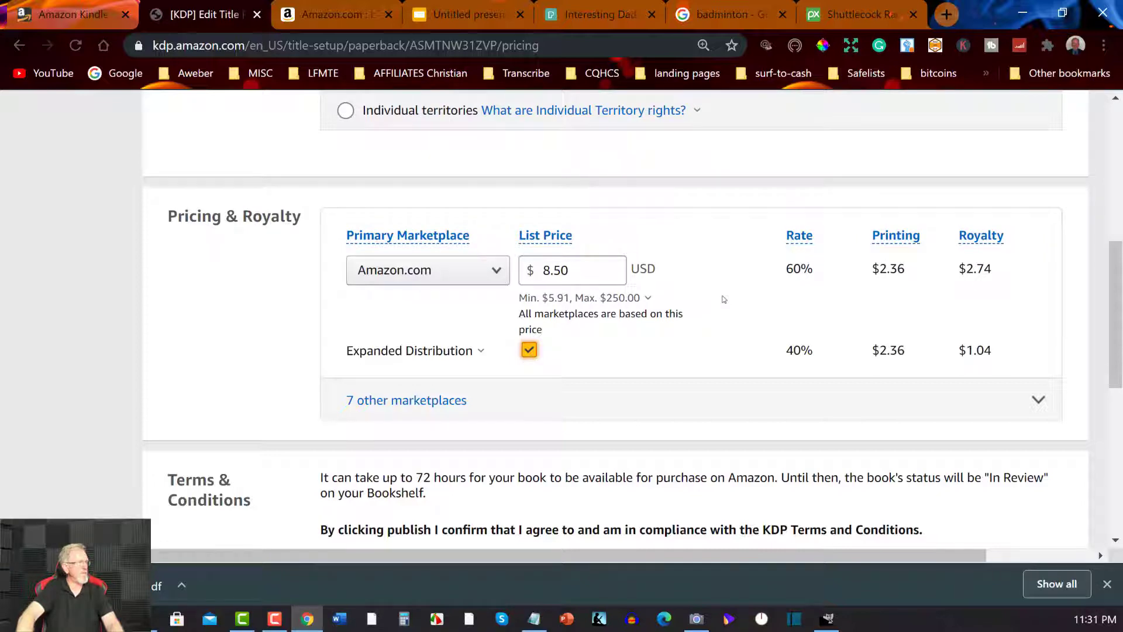
Step: Set the Amazon.com list price to 9.00 USD and publish the paperback book
left_click_drag(573, 271, 542, 271)
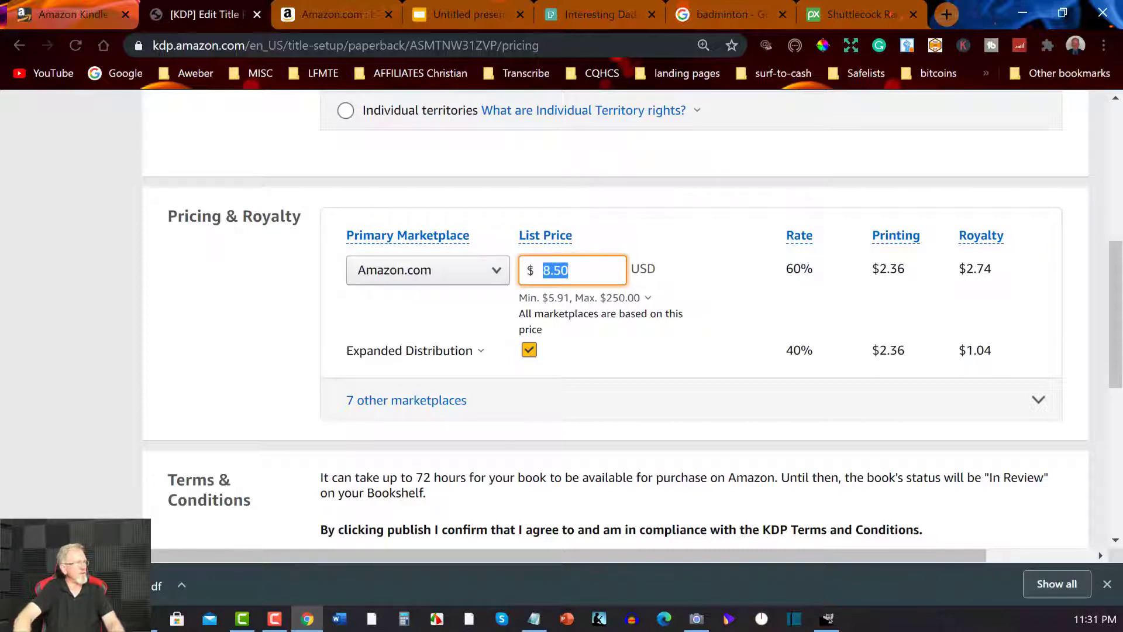
type("9.00")
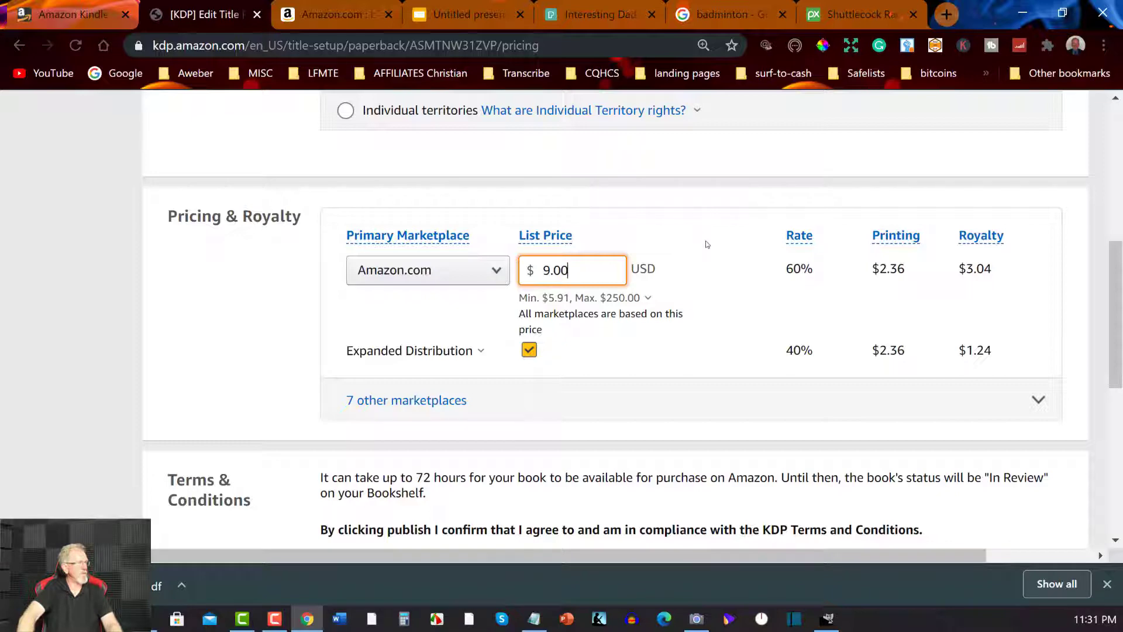
scroll(707, 245, "down", 5)
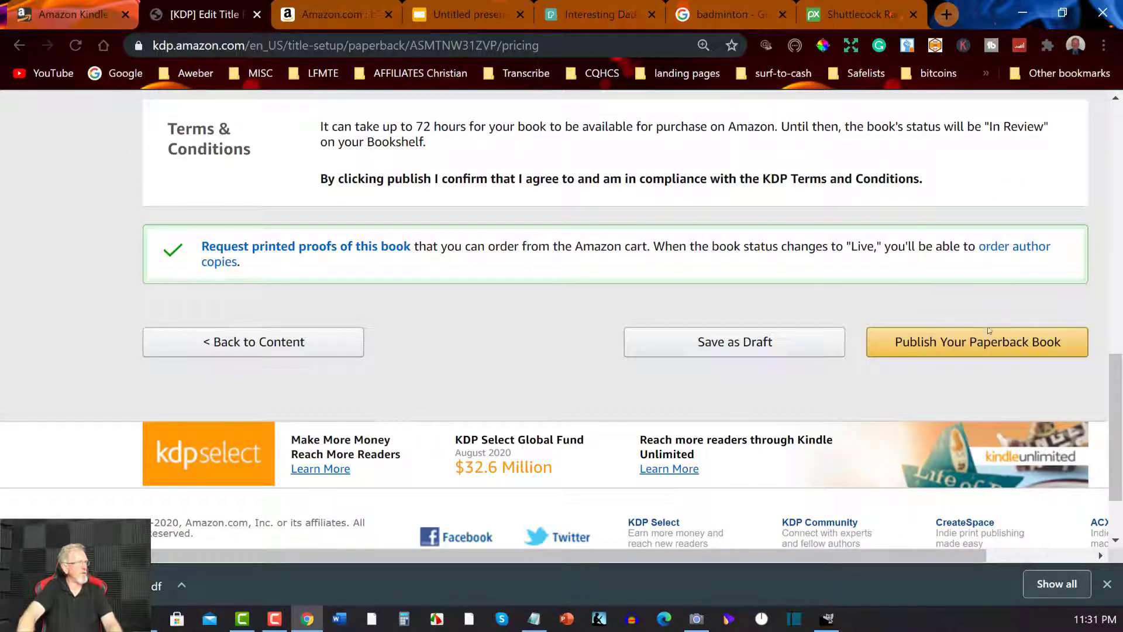
left_click(975, 340)
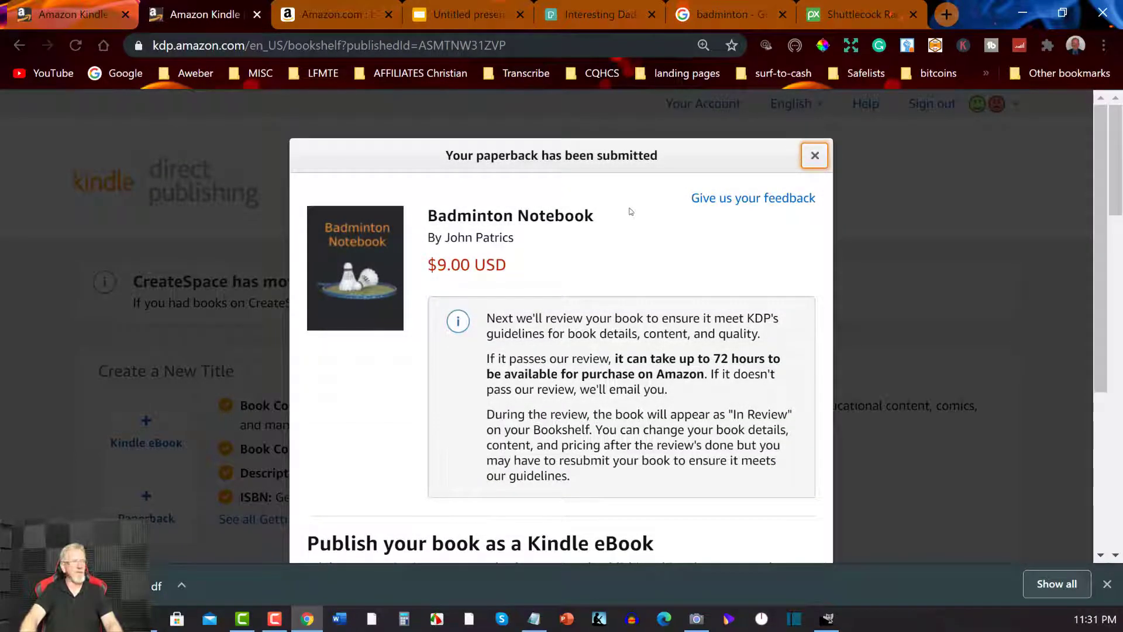
Step: Start a Kindle eBook edition from the submission confirmation and look through its eBook details form
scroll(630, 211, "down", 4)
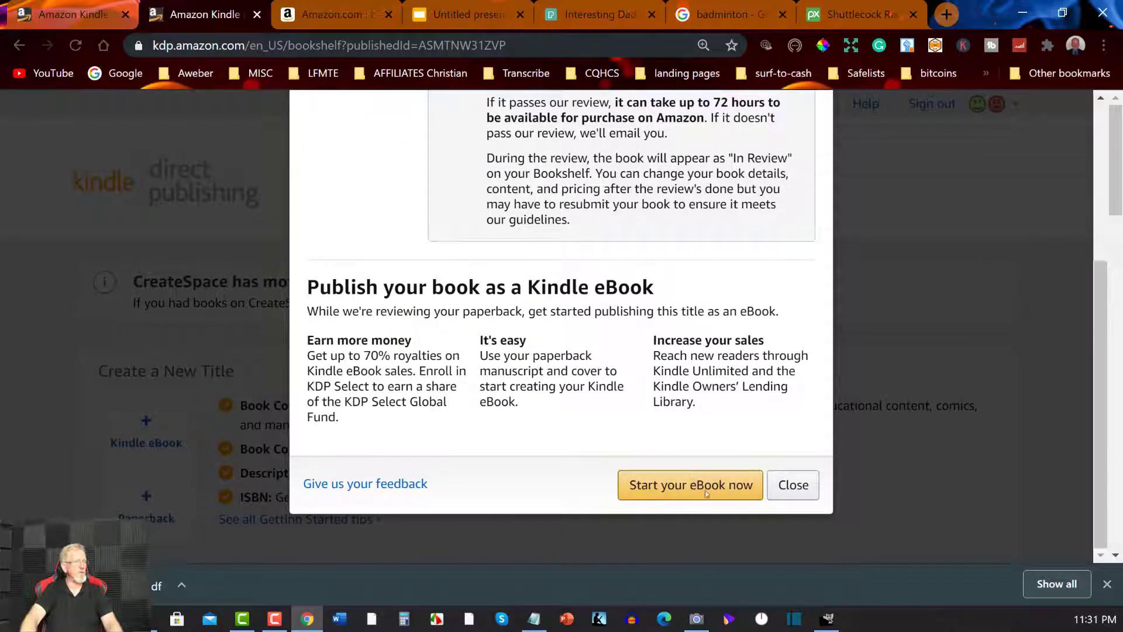
left_click(692, 489)
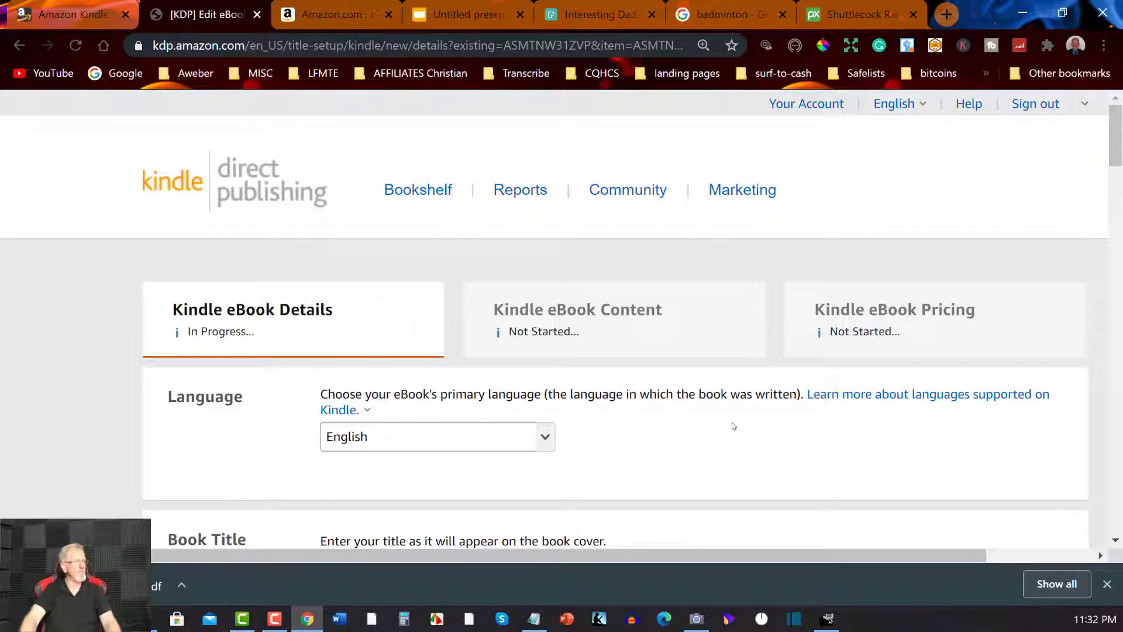
scroll(734, 426, "down", 8)
scroll(733, 425, "up", 3)
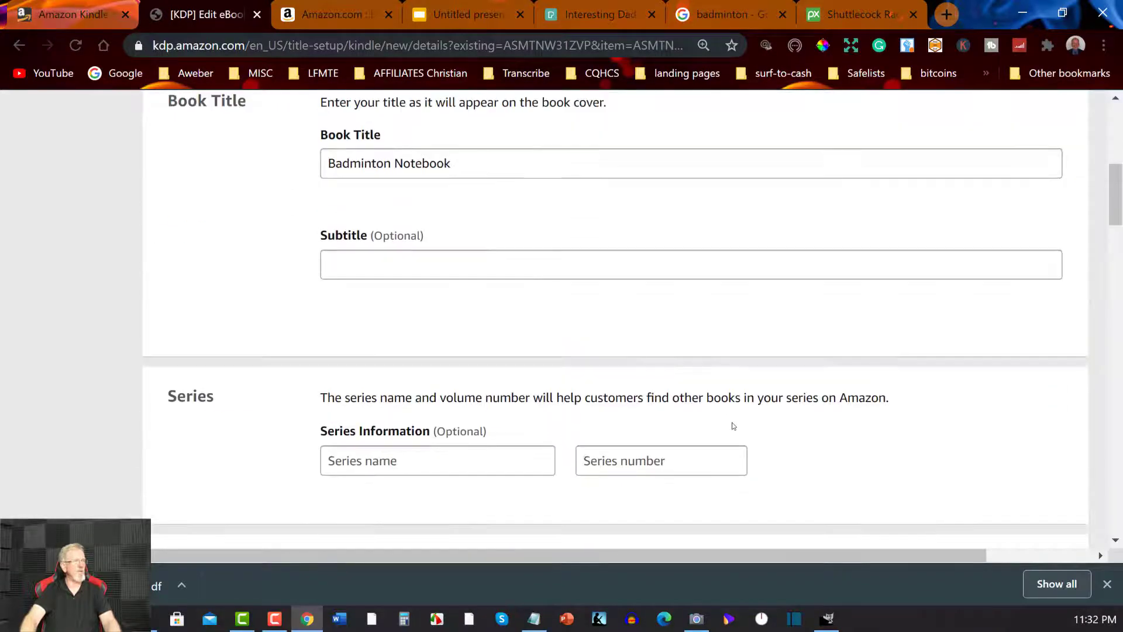
scroll(734, 426, "down", 15)
scroll(725, 419, "up", 20)
scroll(391, 380, "up", 4)
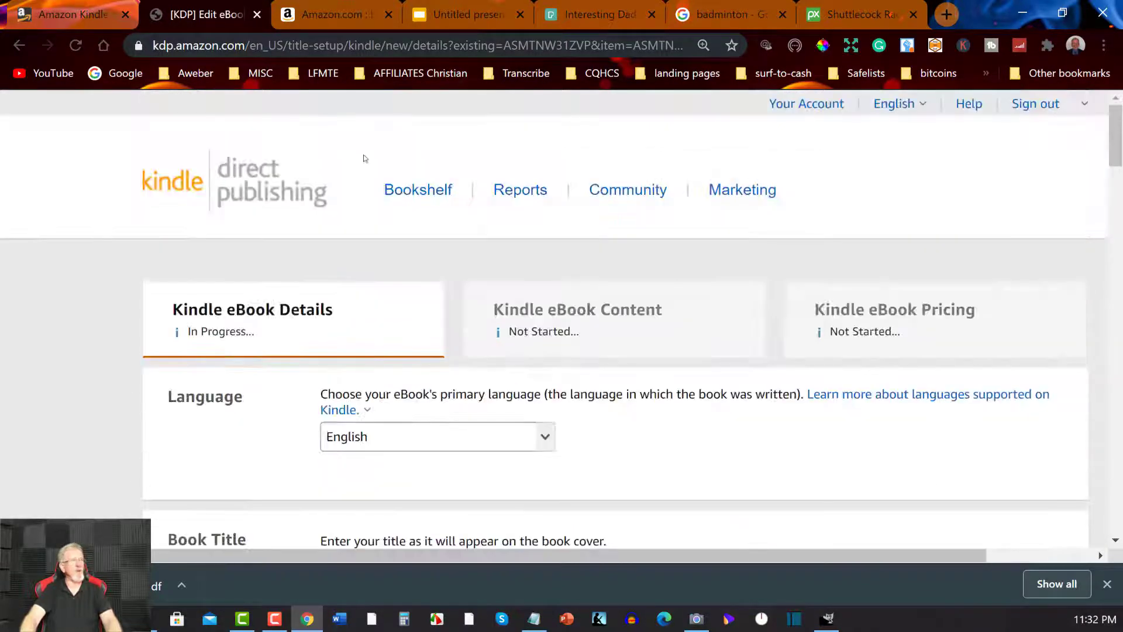
Step: Return to the Bookshelf and examine the statuses of the Badminton Notebook and the 2021 Monthly Planner paperbacks
left_click(417, 190)
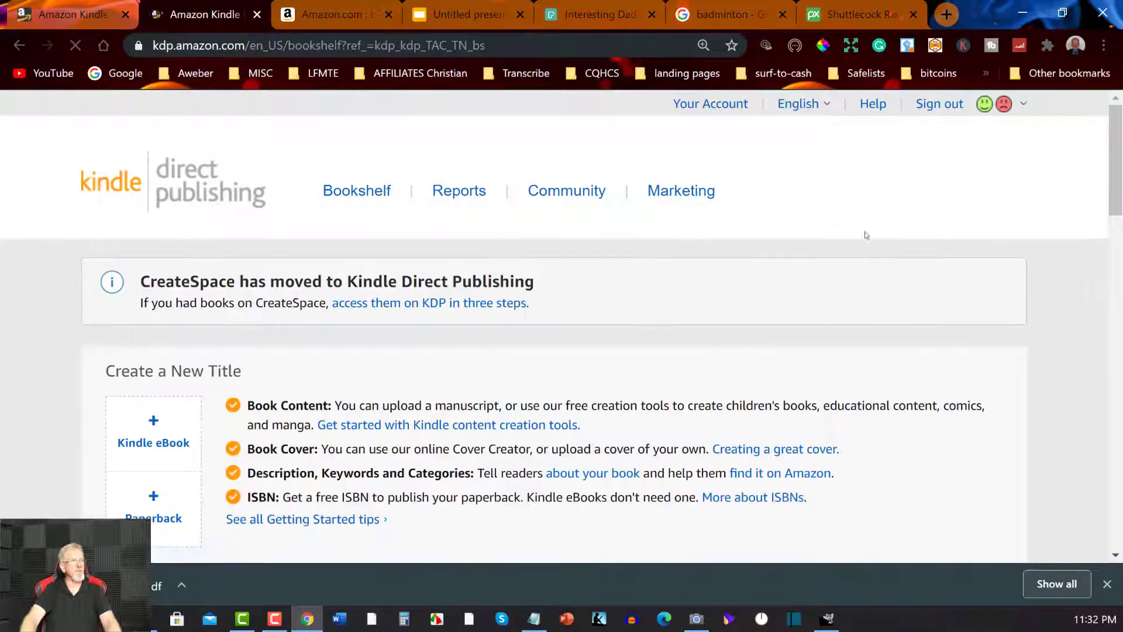
scroll(493, 301, "down", 6)
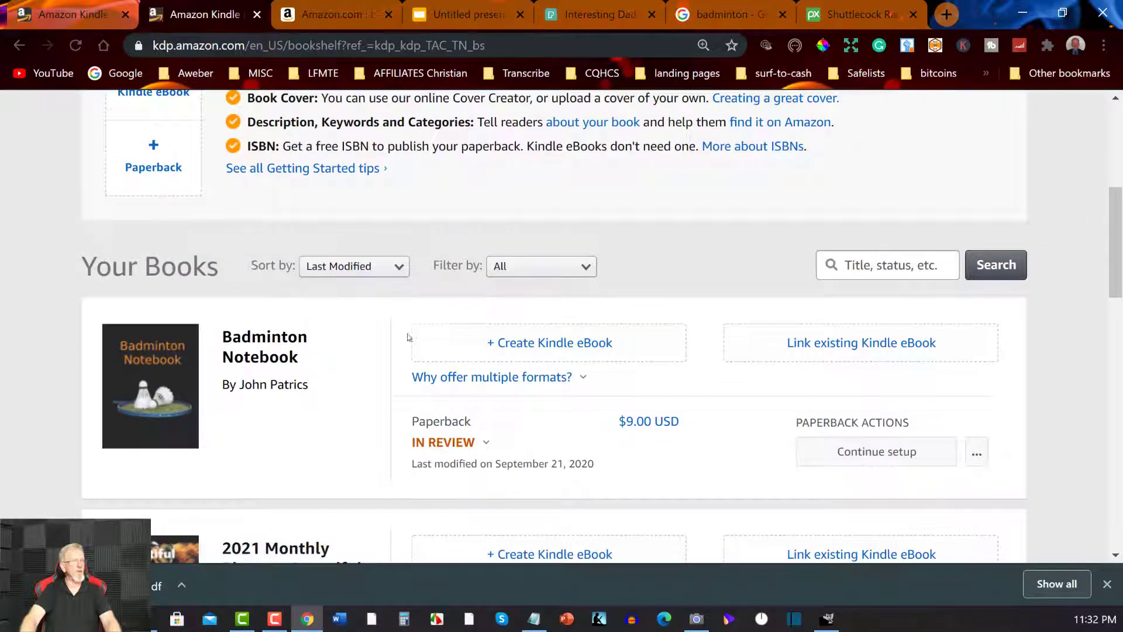
scroll(409, 335, "down", 3)
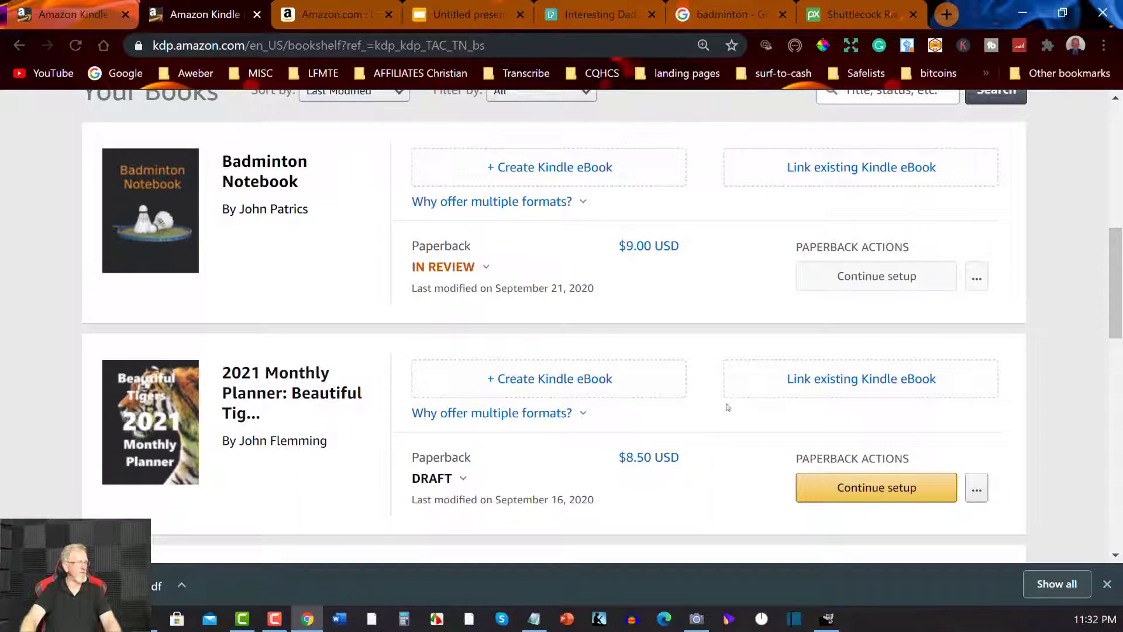
mouse_move(464, 479)
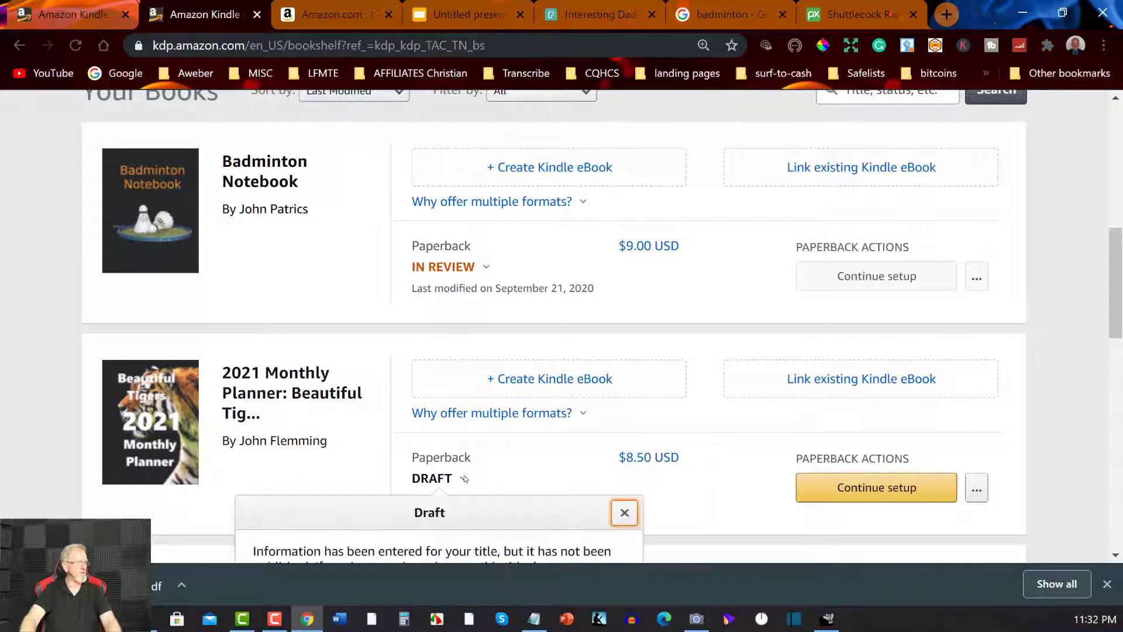
scroll(544, 380, "down", 1)
mouse_move(583, 327)
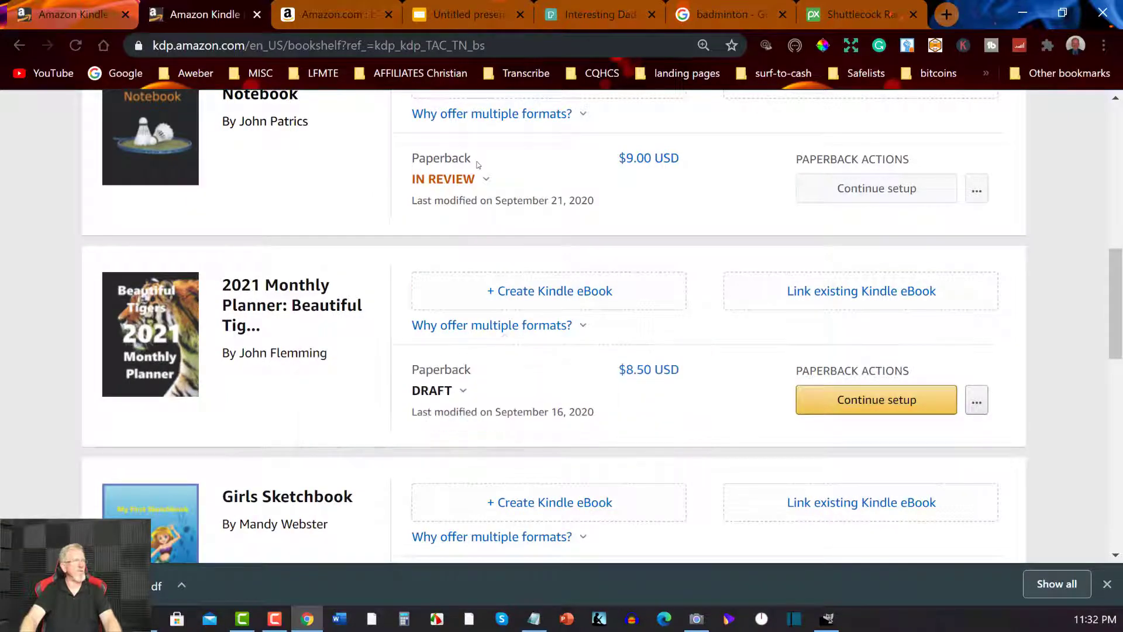
Step: View the status explanation for the Coffee With Jesus Kindle eBook on the Bookshelf and close it
scroll(476, 164, "down", 10)
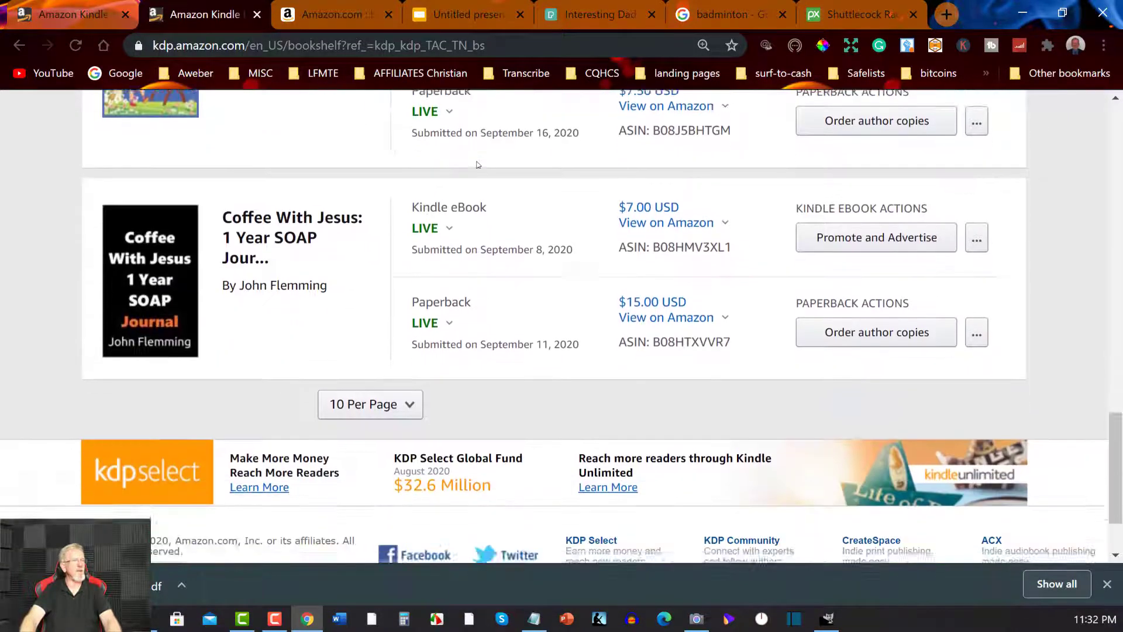
scroll(477, 164, "up", 3)
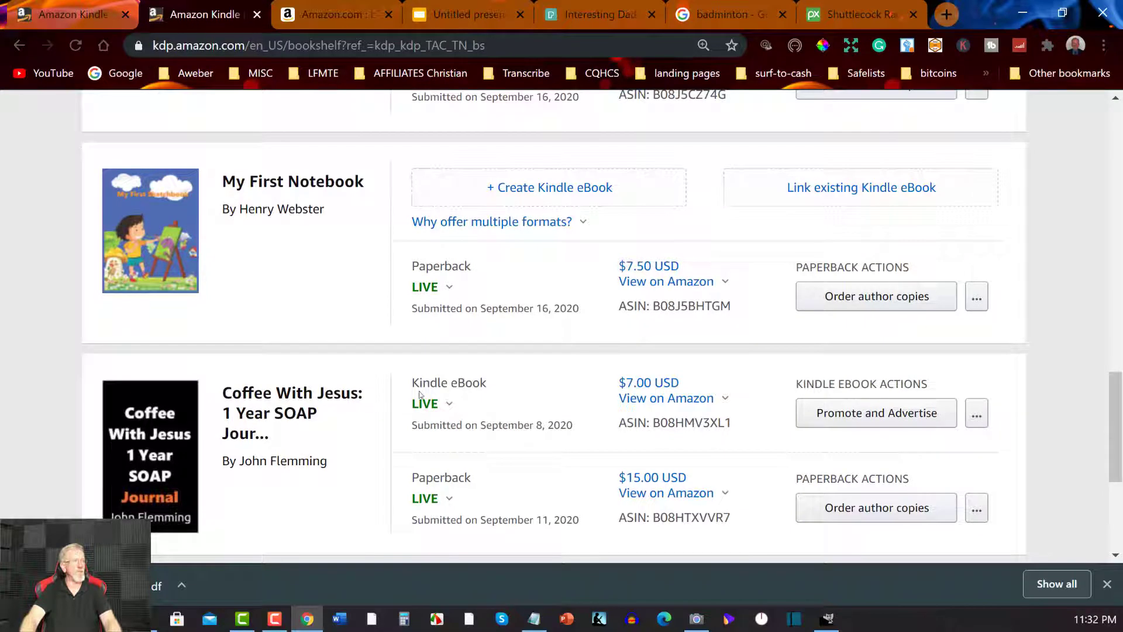
left_click(434, 404)
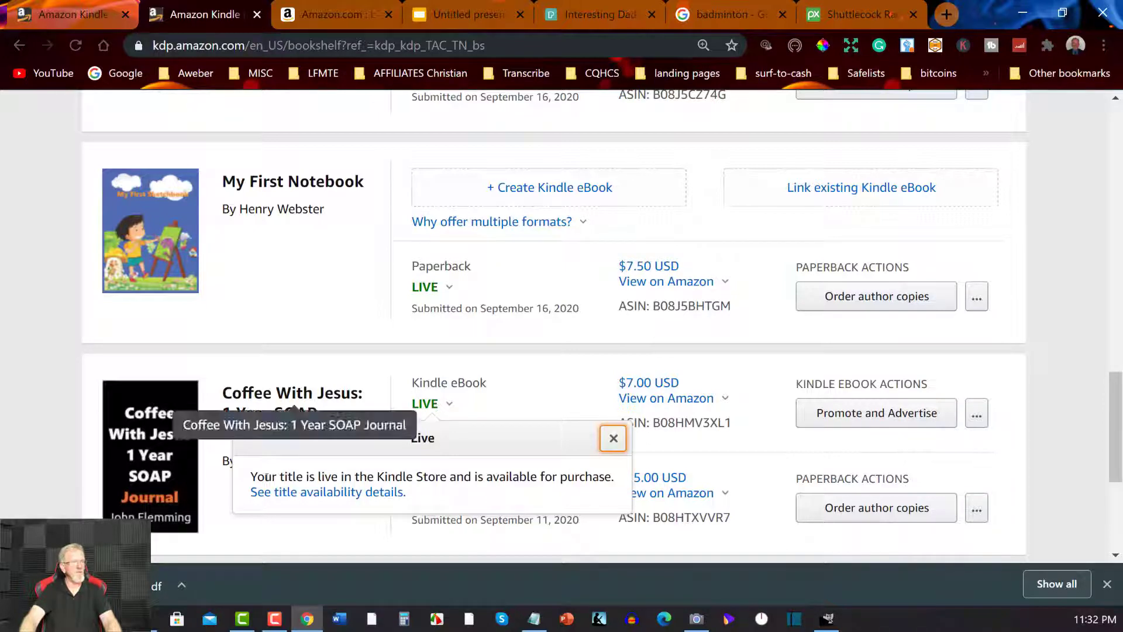
left_click(501, 454)
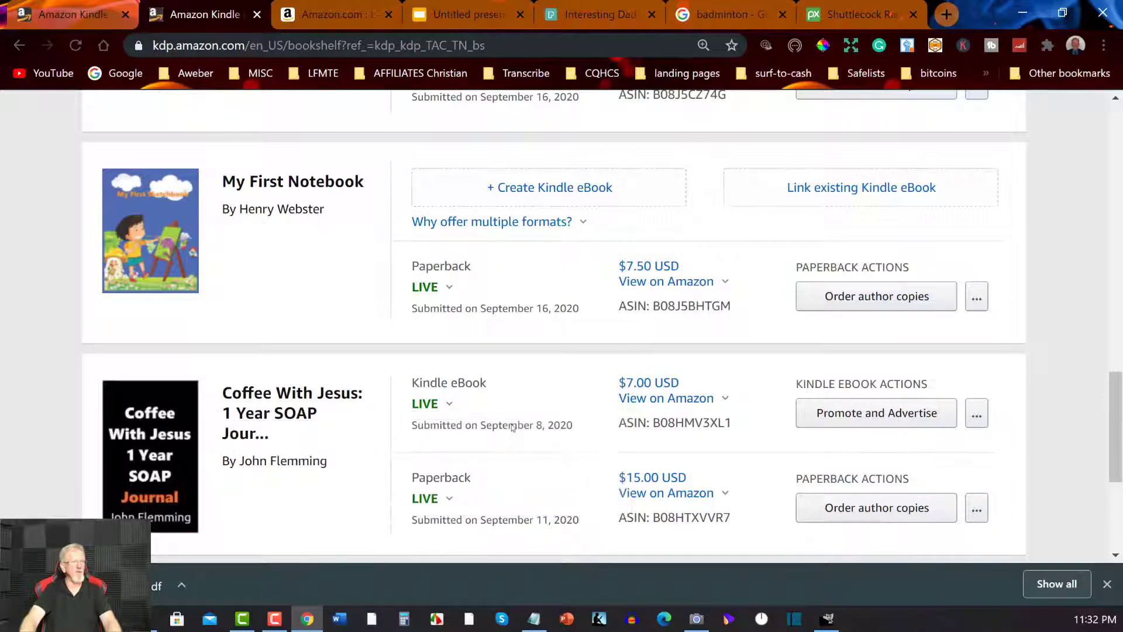
mouse_move(193, 493)
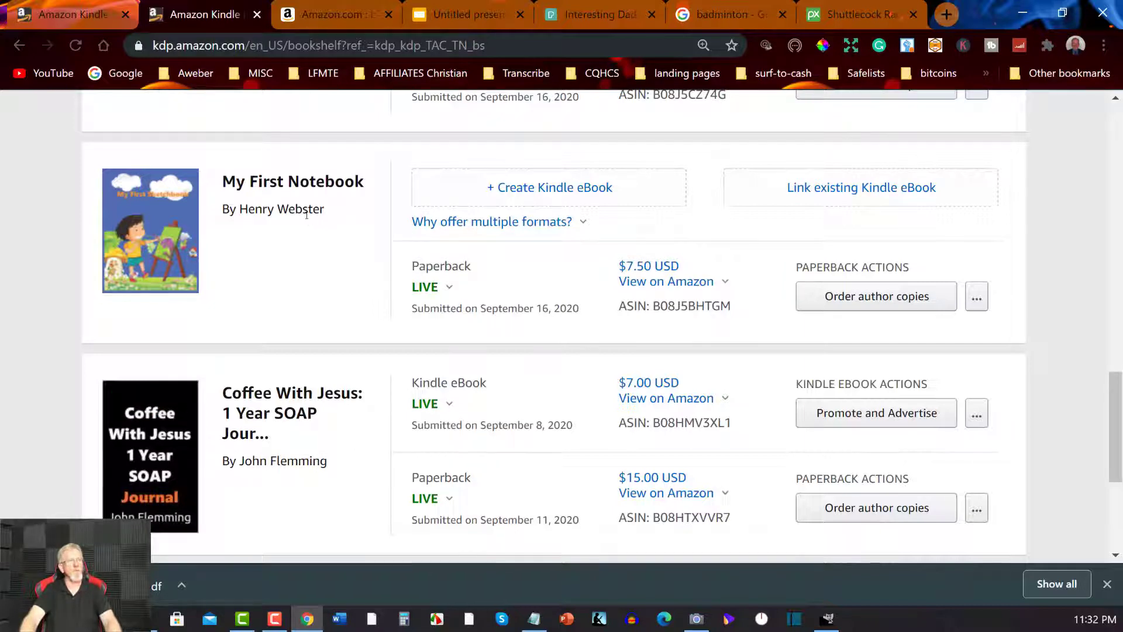
Step: Look over the author names of the Girls Sketchbook and the other titles on the Bookshelf
scroll(307, 215, "up", 5)
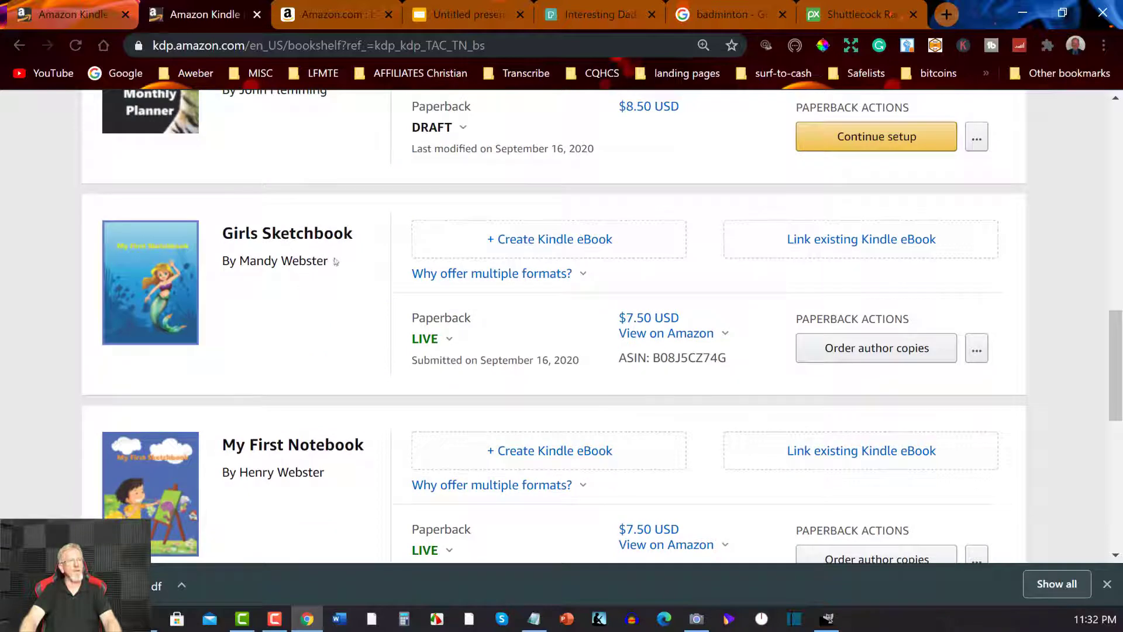
left_click_drag(329, 261, 243, 261)
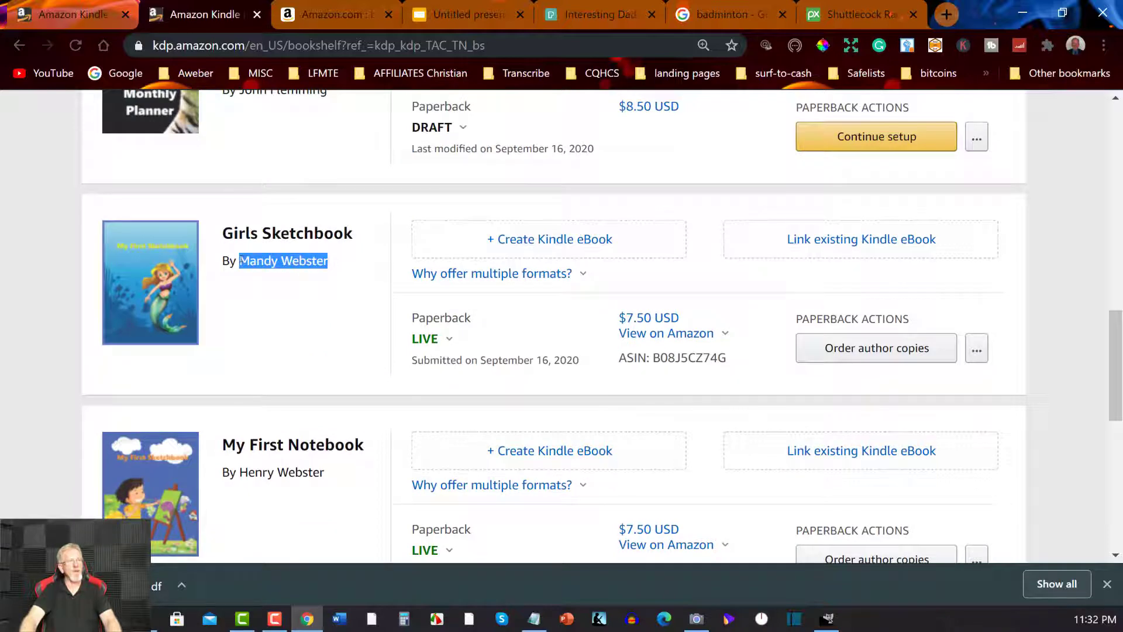
left_click(352, 264)
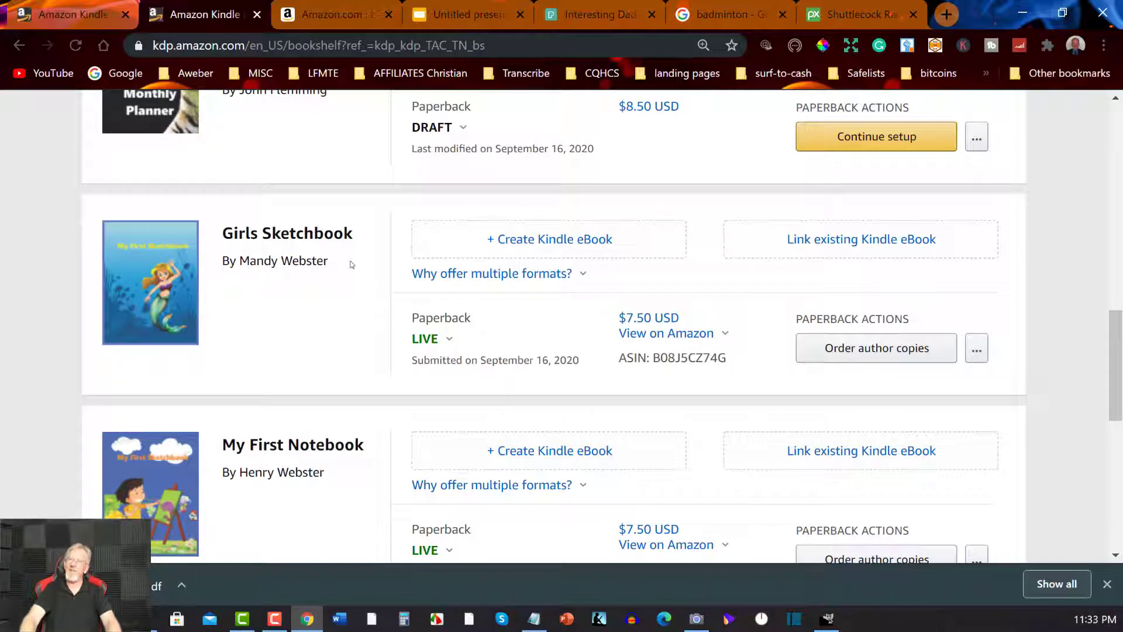
scroll(351, 264, "up", 3)
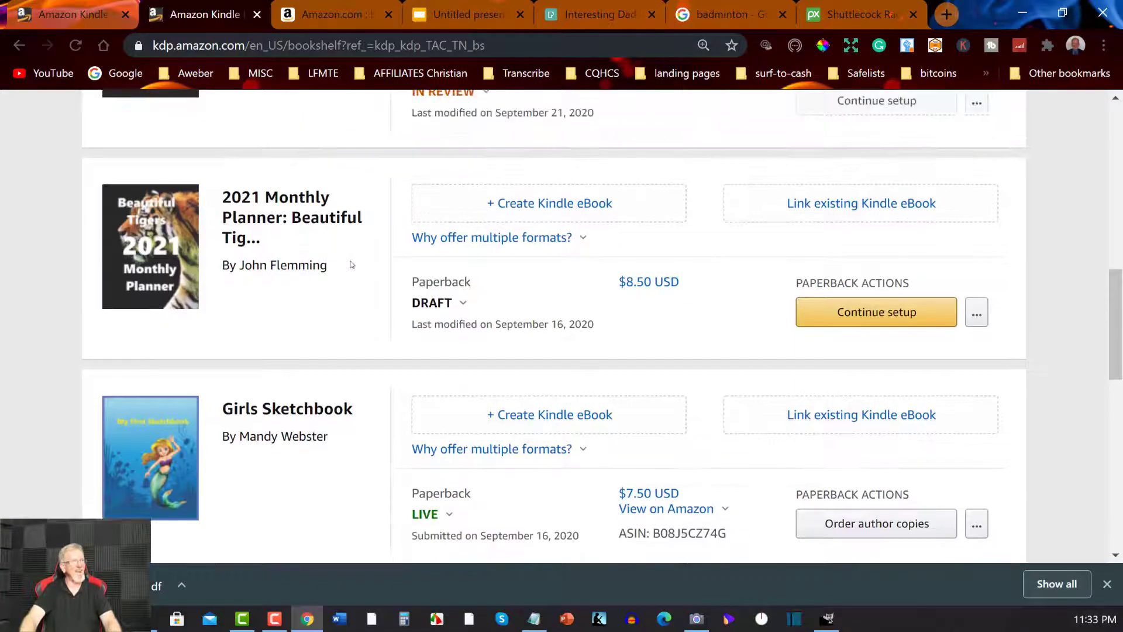
scroll(352, 265, "up", 5)
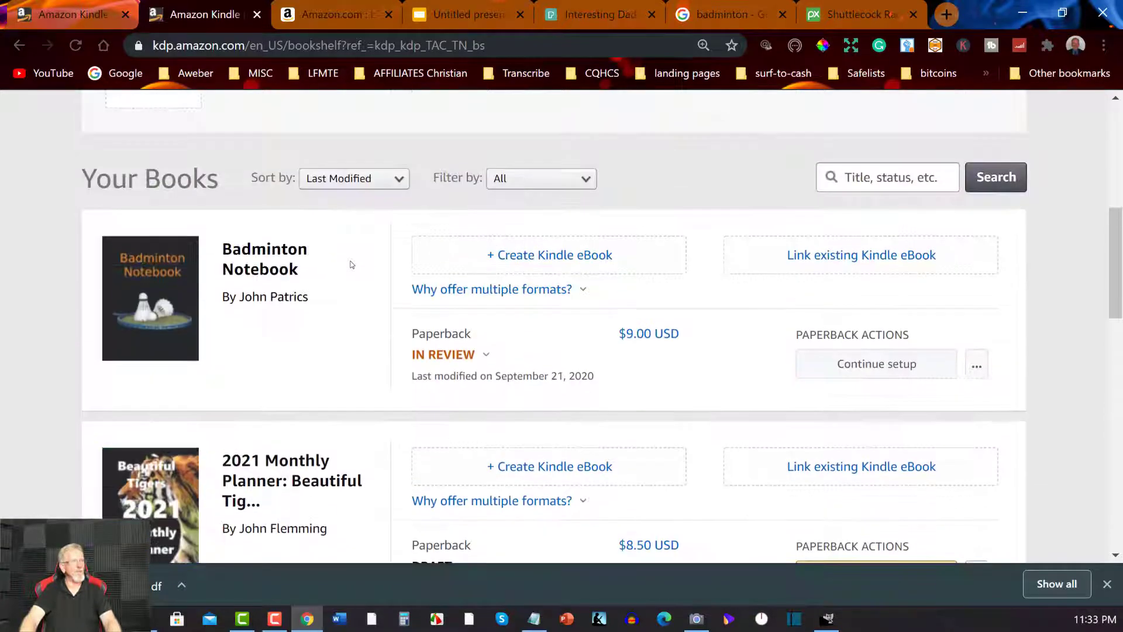
scroll(352, 264, "down", 15)
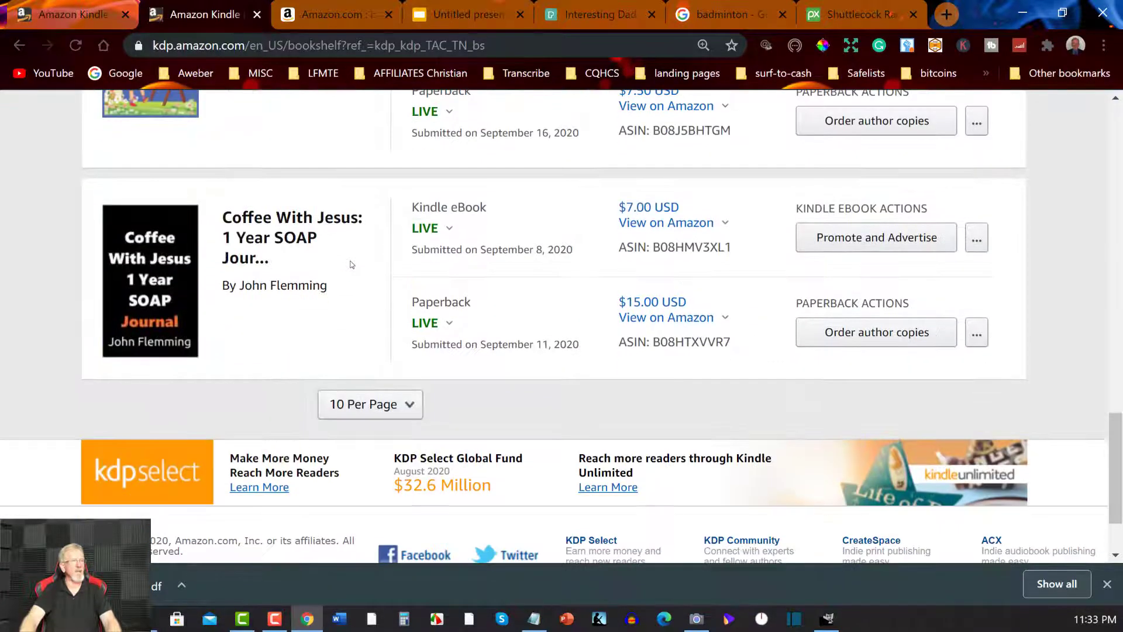
scroll(352, 264, "up", 12)
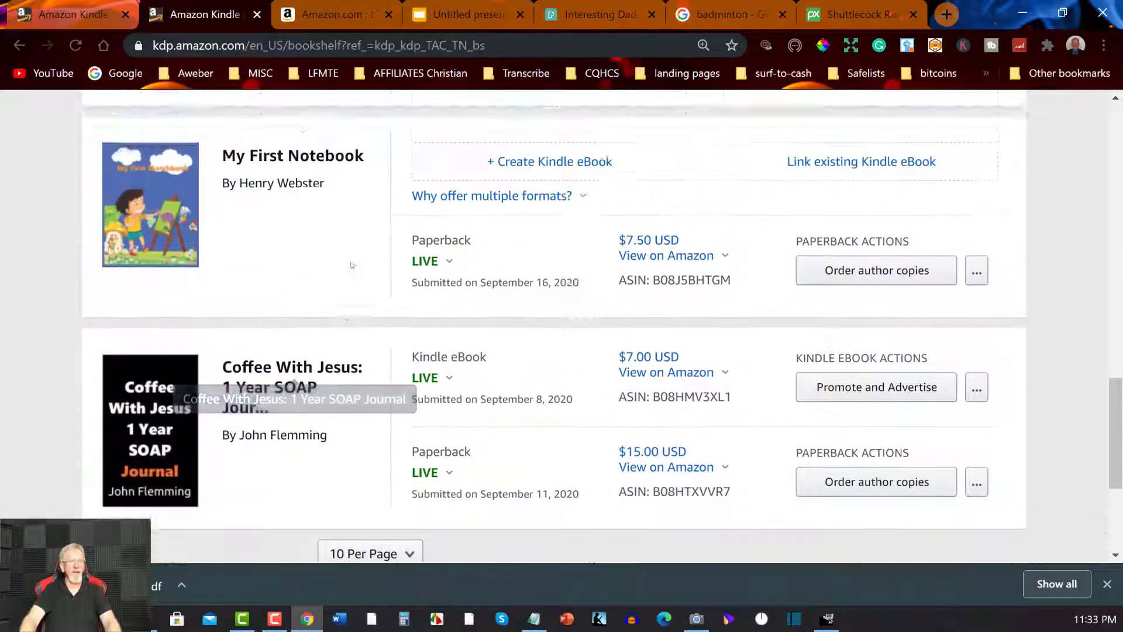